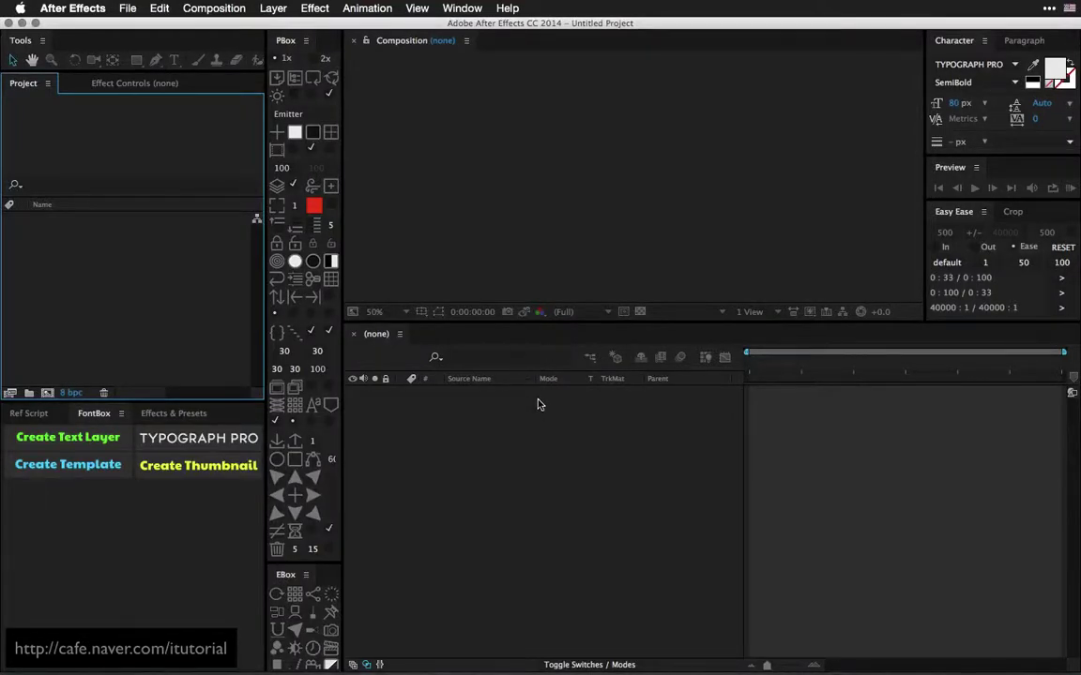
- Bring the reference clip to the front and play it from the beginning
key(super+Tab)
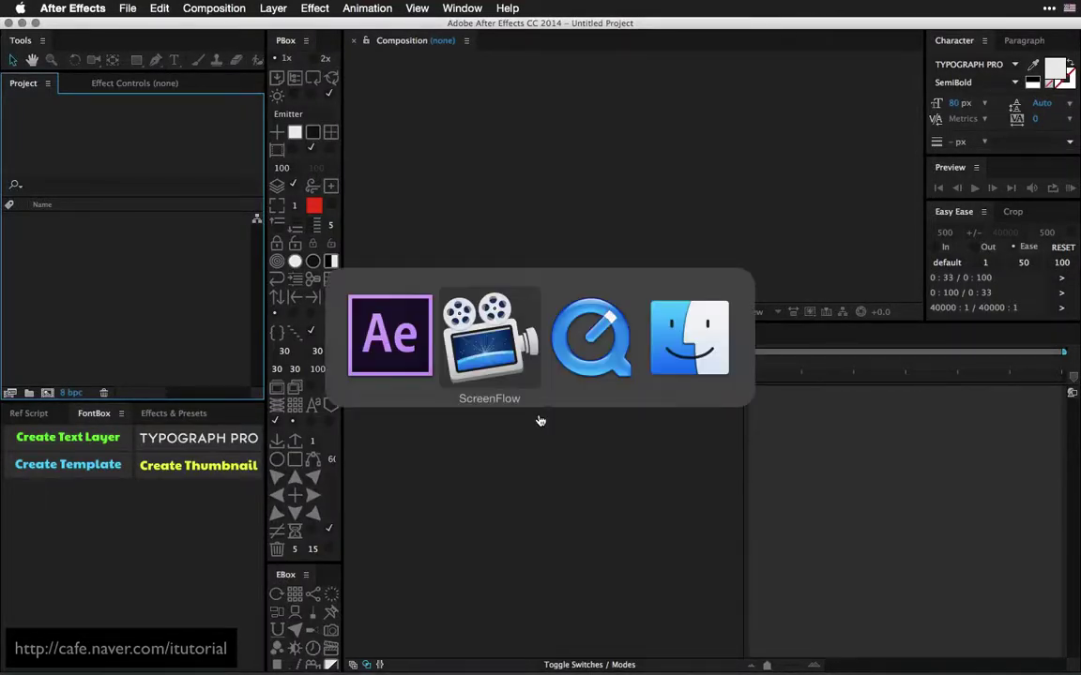
click(589, 339)
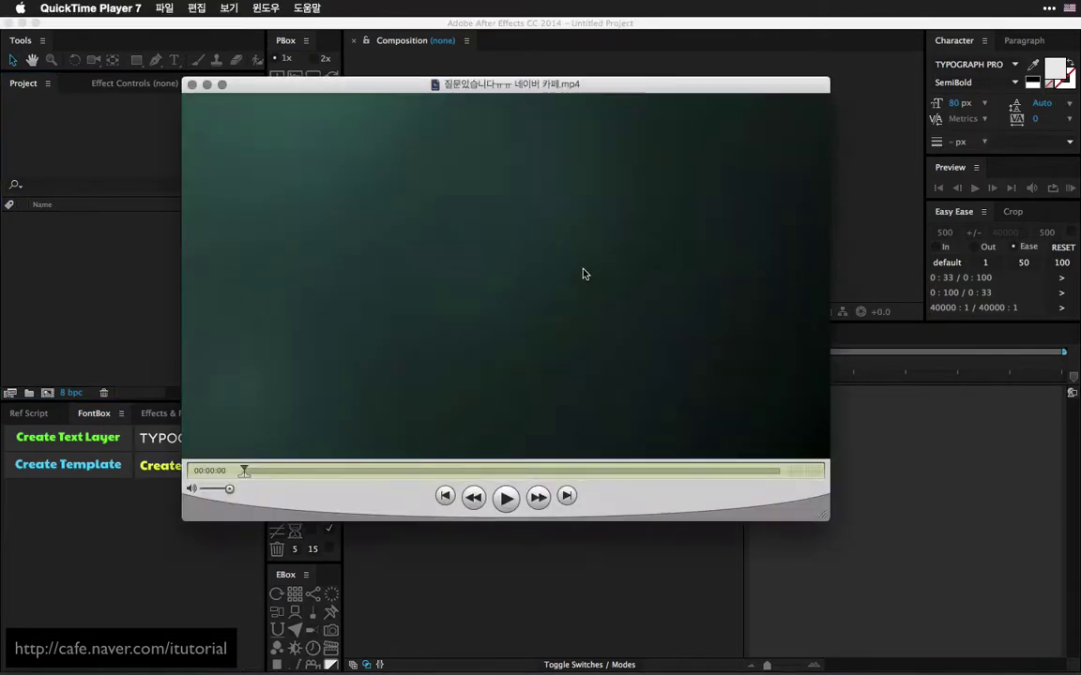
click(505, 497)
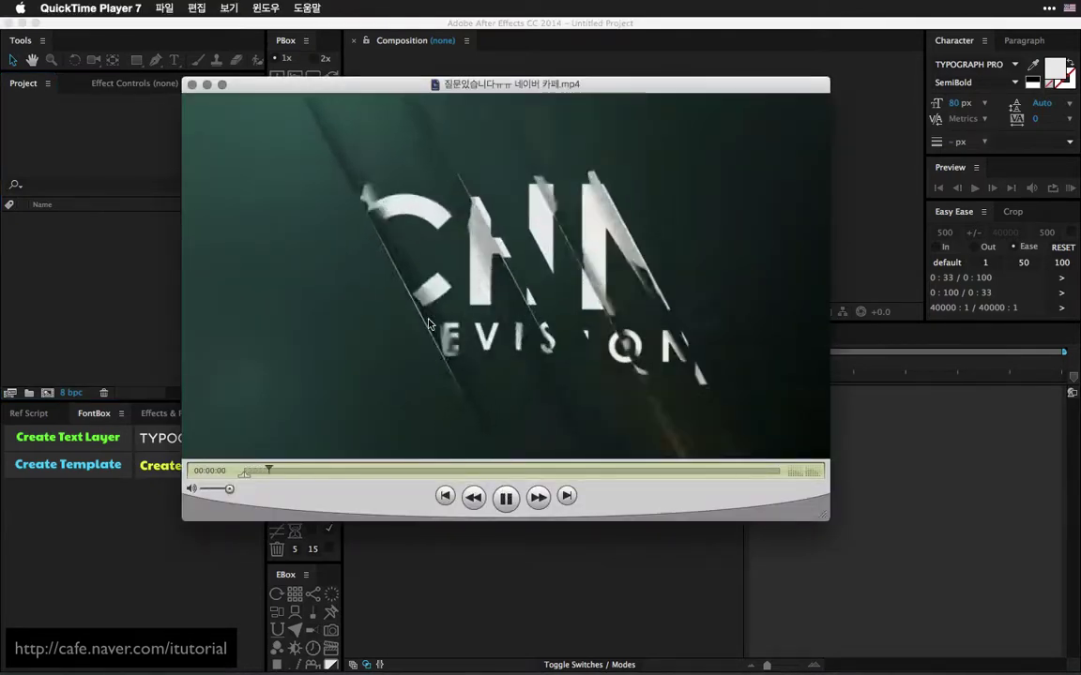
click(505, 497)
click(445, 495)
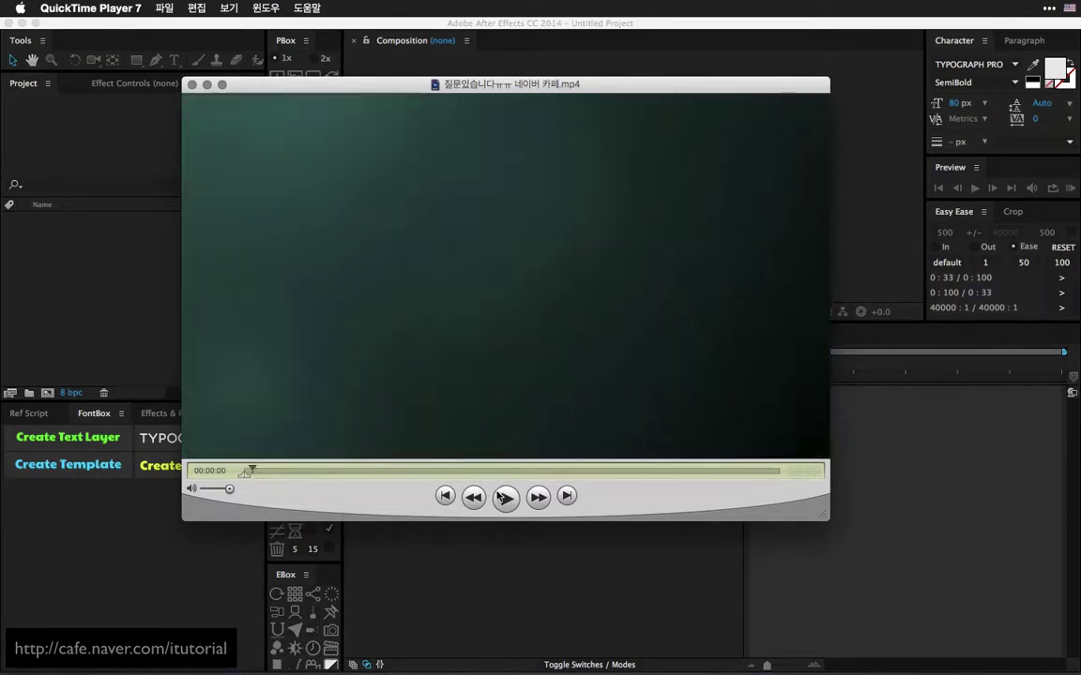
key(space)
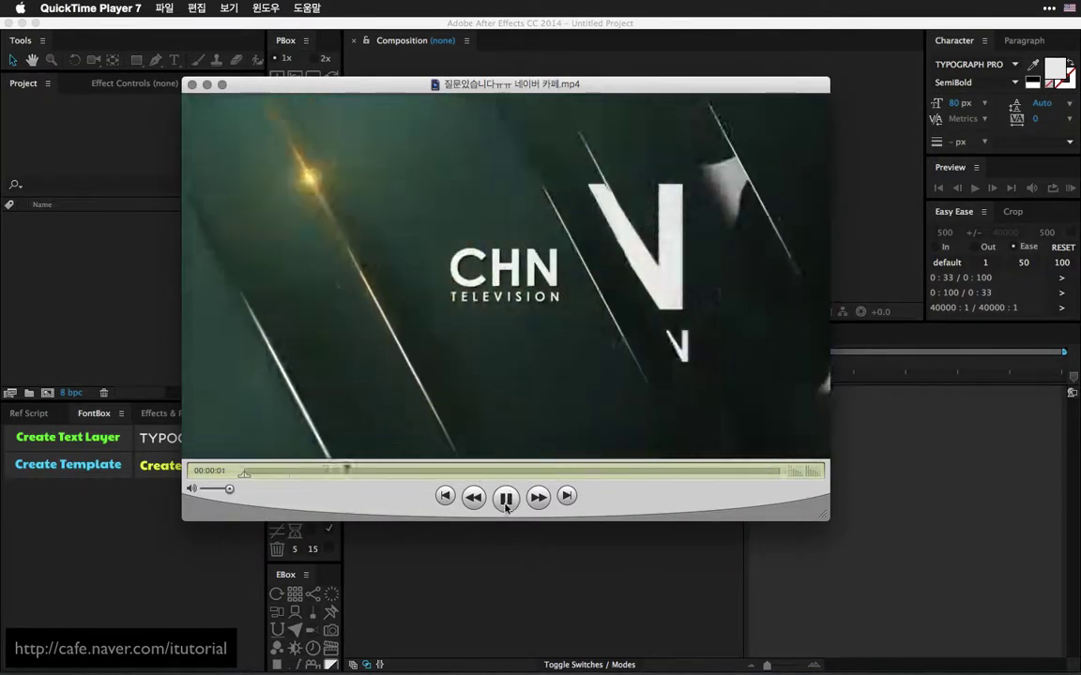
key(space)
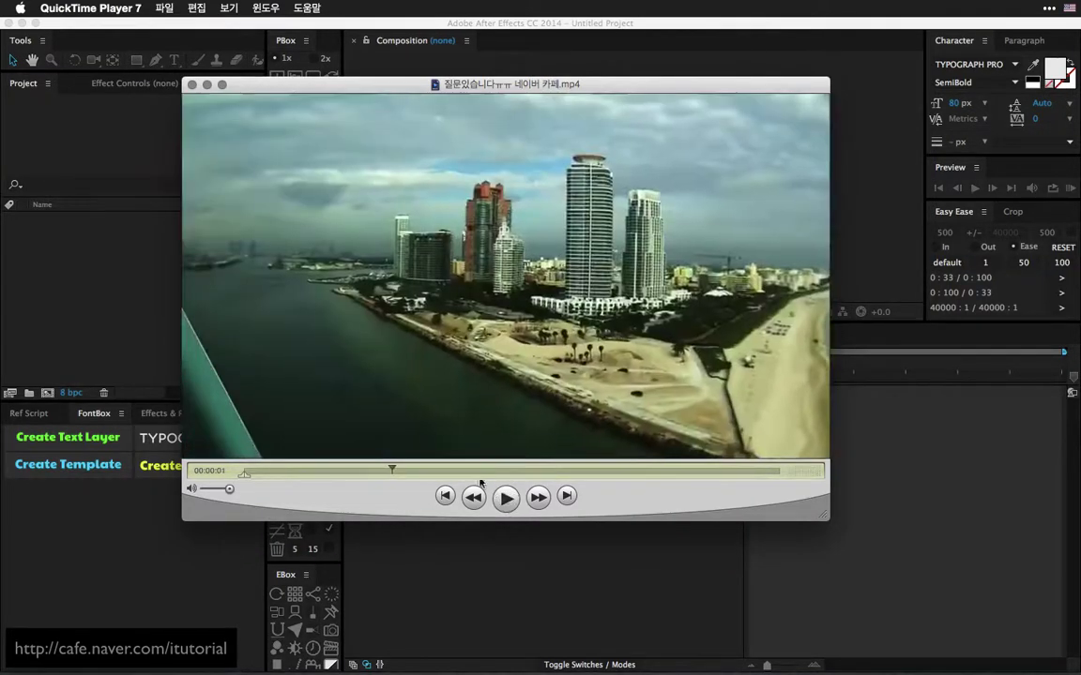
- Scrub through the CHN Television title animation to study its slicing streaks
drag(382, 477, 286, 471)
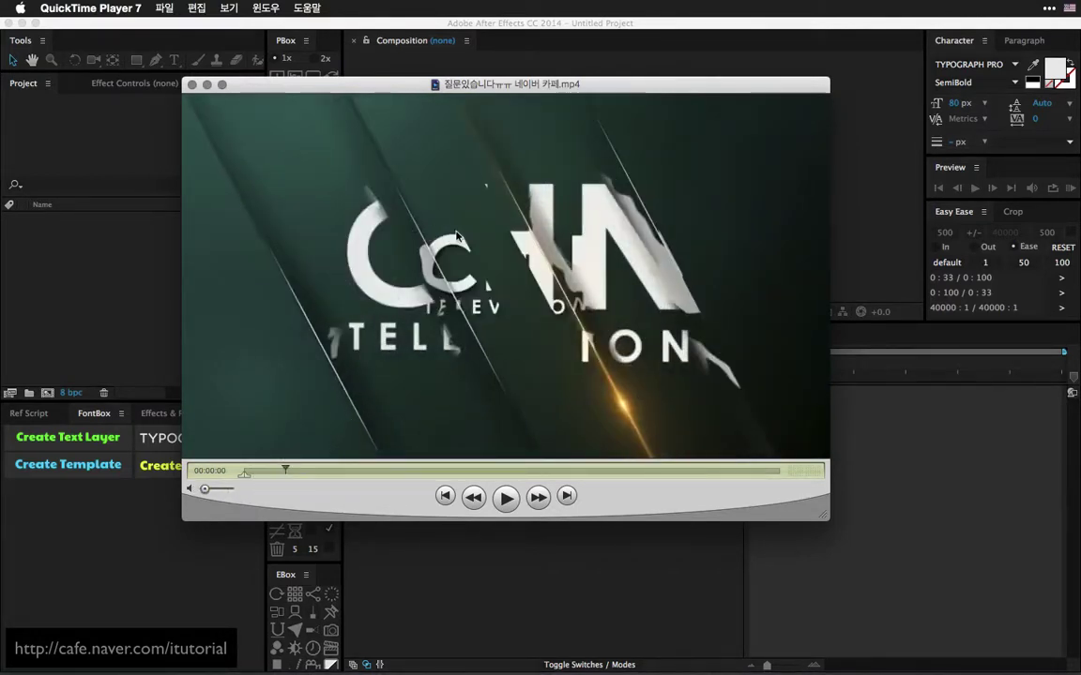
drag(291, 469, 309, 463)
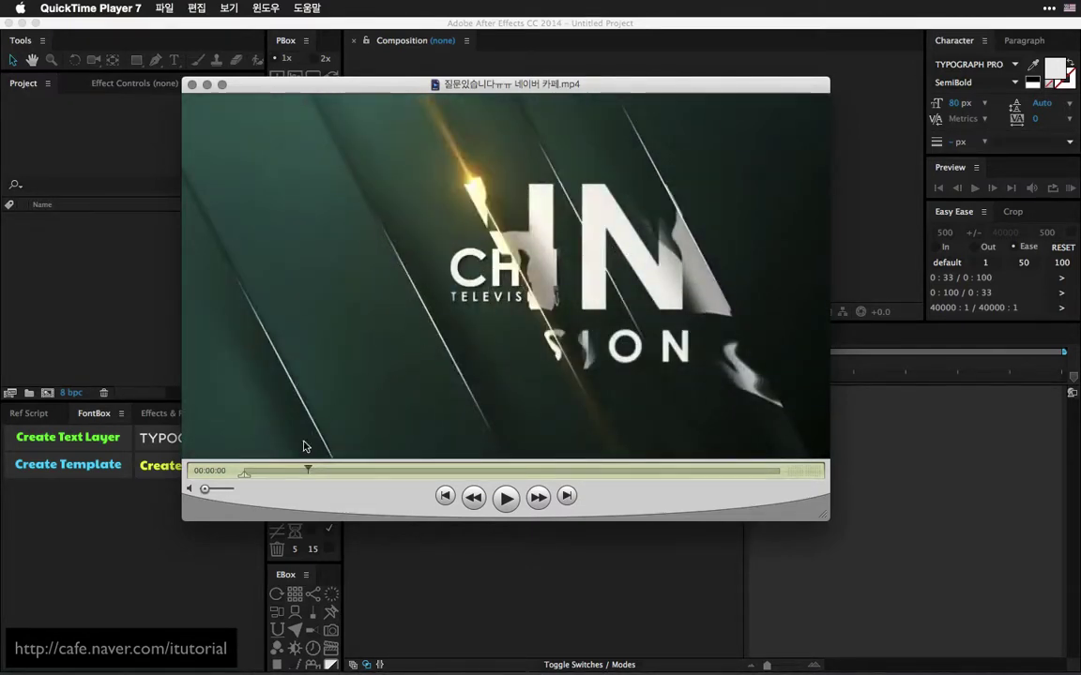
mouse_move(307, 469)
mouse_down()
mouse_move(287, 472)
mouse_move(365, 465)
mouse_move(253, 475)
mouse_move(286, 472)
mouse_up()
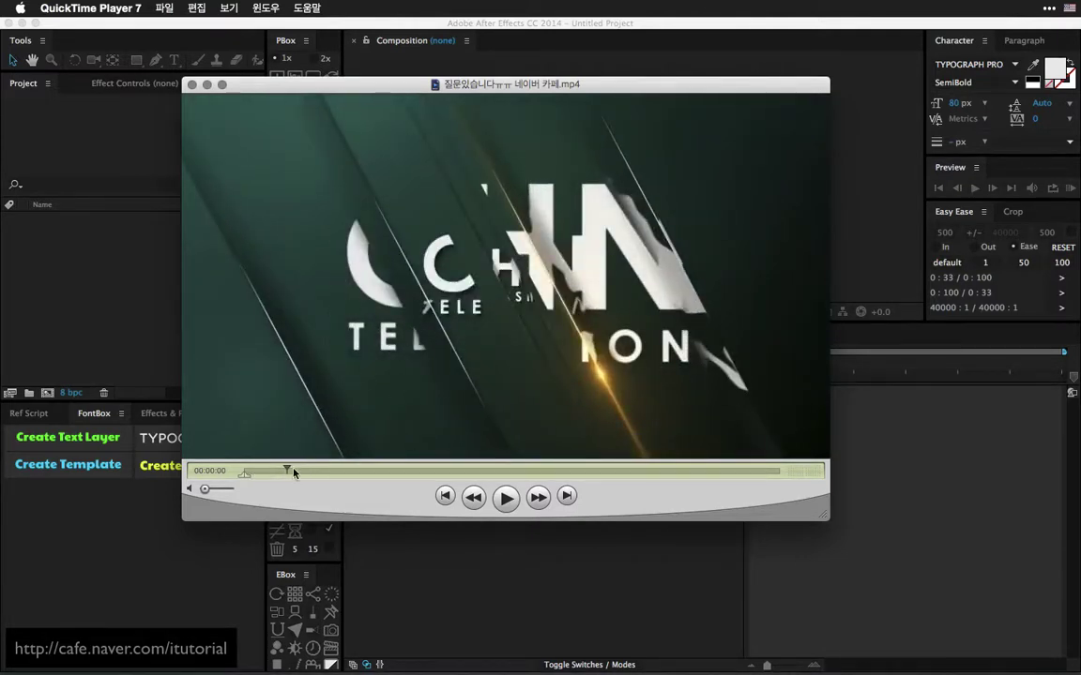
drag(287, 470, 268, 470)
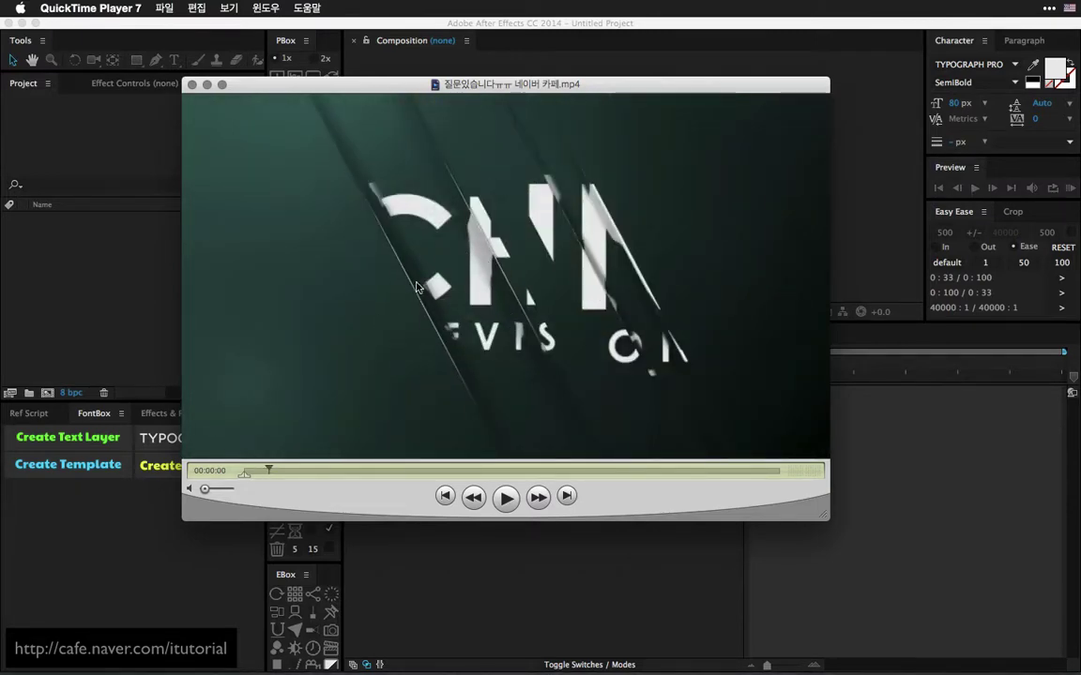
drag(270, 472, 278, 471)
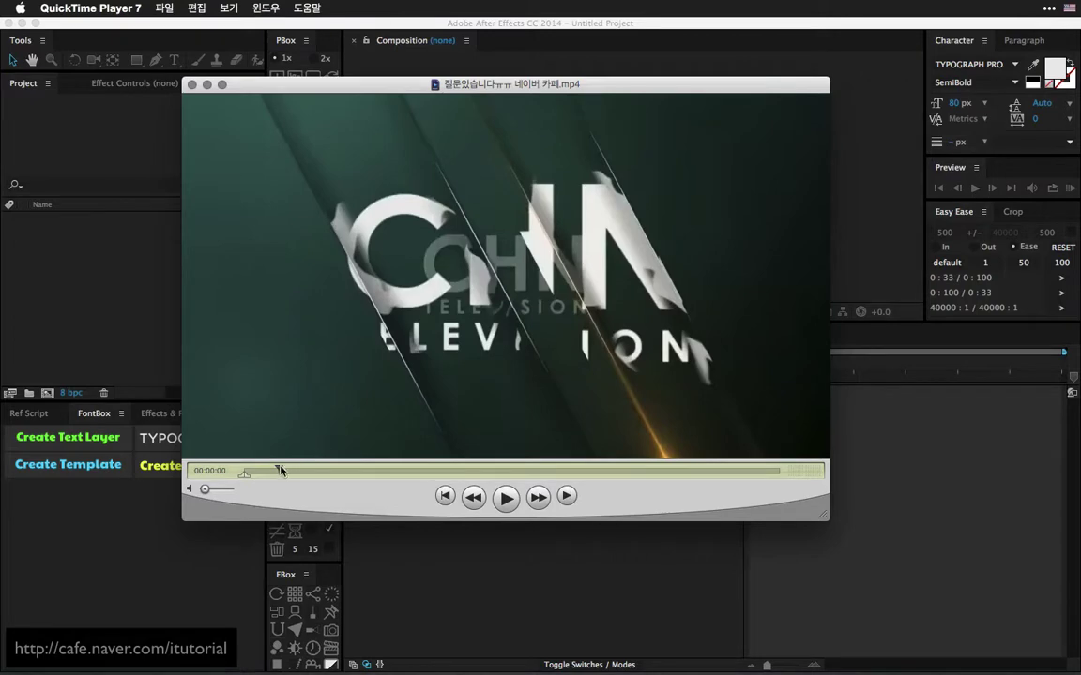
mouse_move(279, 470)
mouse_down()
mouse_move(373, 458)
mouse_move(263, 474)
mouse_move(287, 470)
mouse_up()
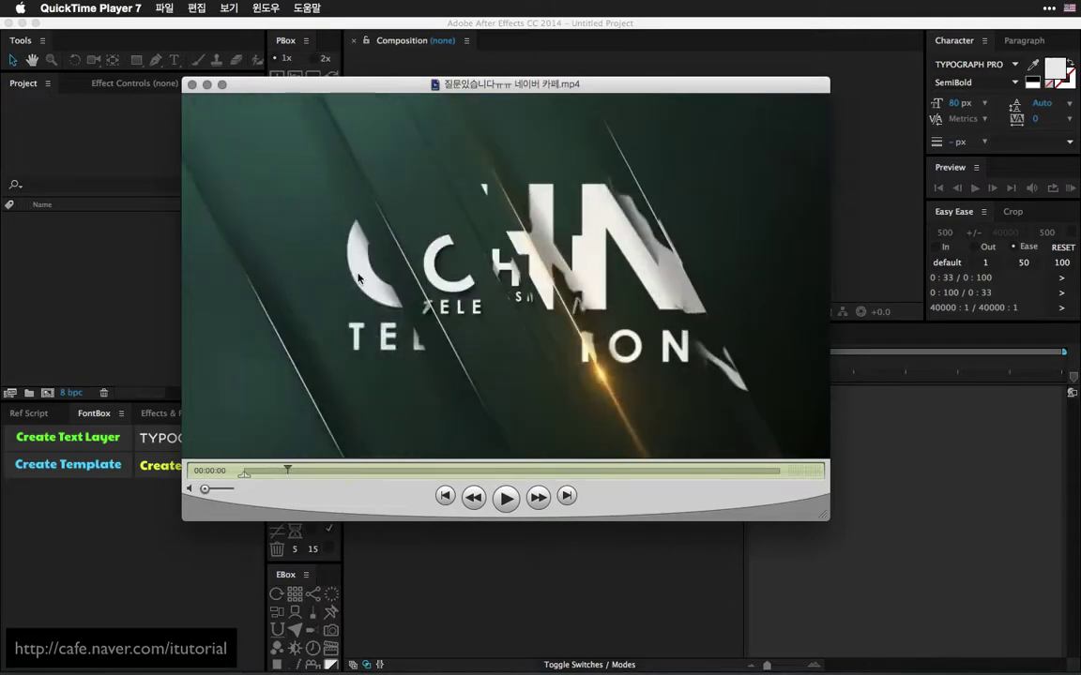
drag(503, 94, 508, 110)
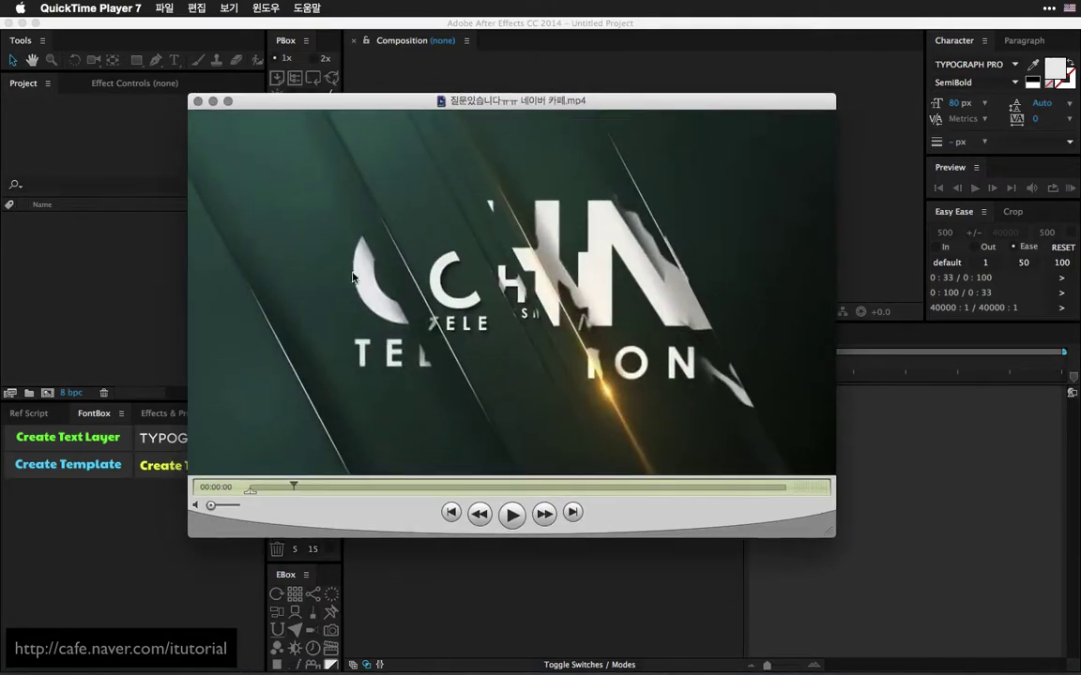
click(132, 284)
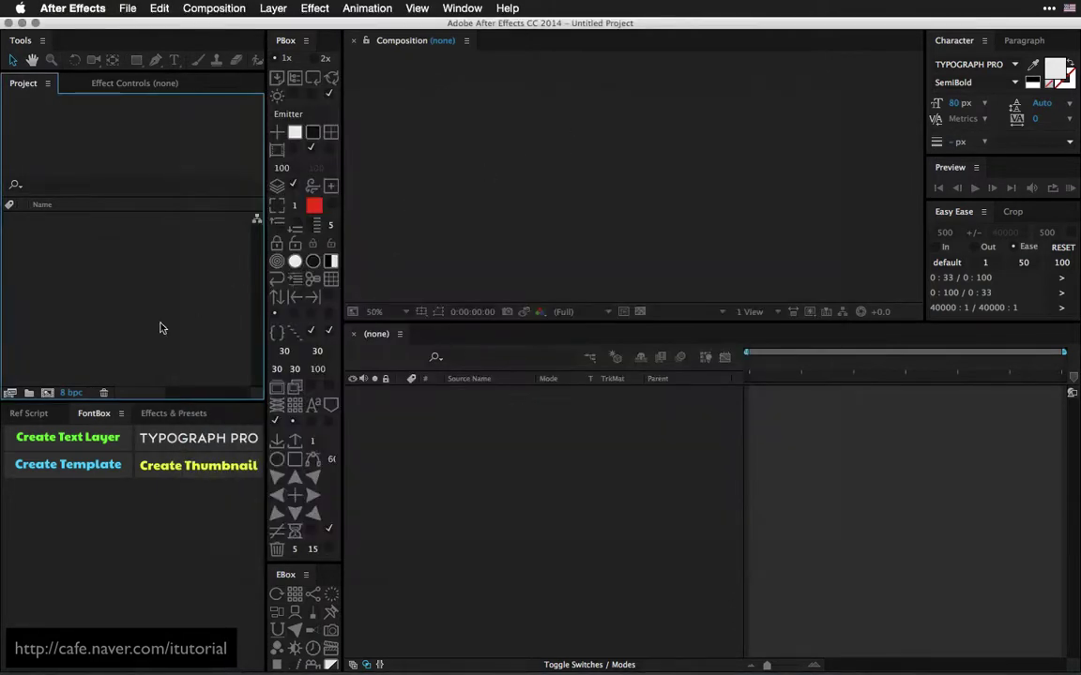
- Create a new composition named BG, 872×486 and 10 seconds long
click(47, 392)
drag(422, 161, 578, 149)
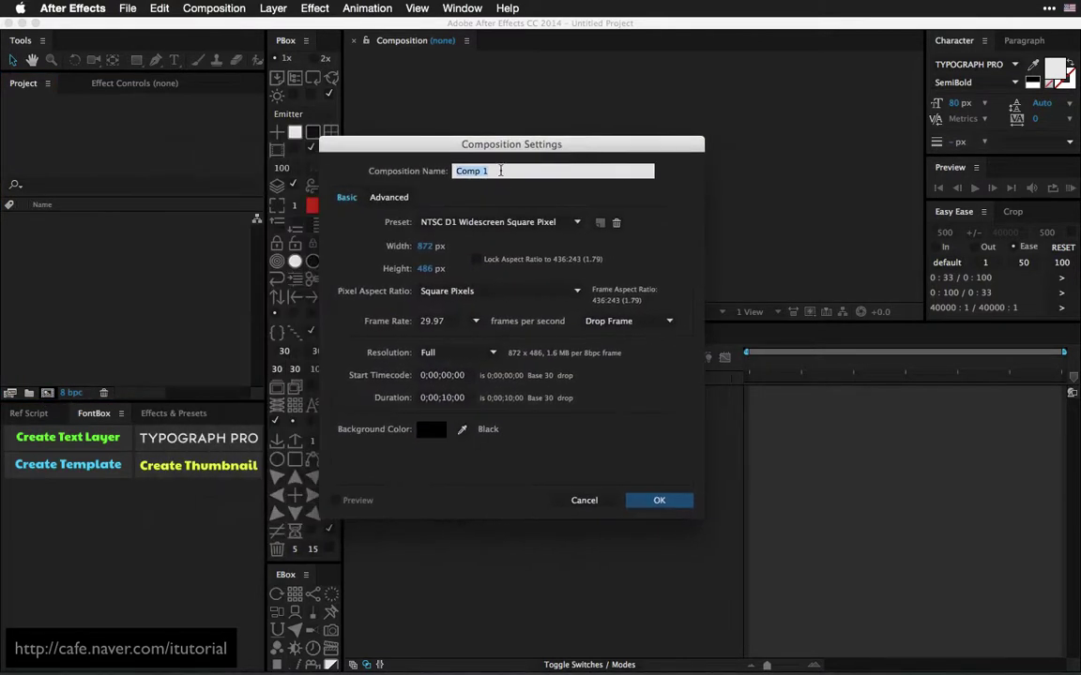
text(BC)
click(632, 501)
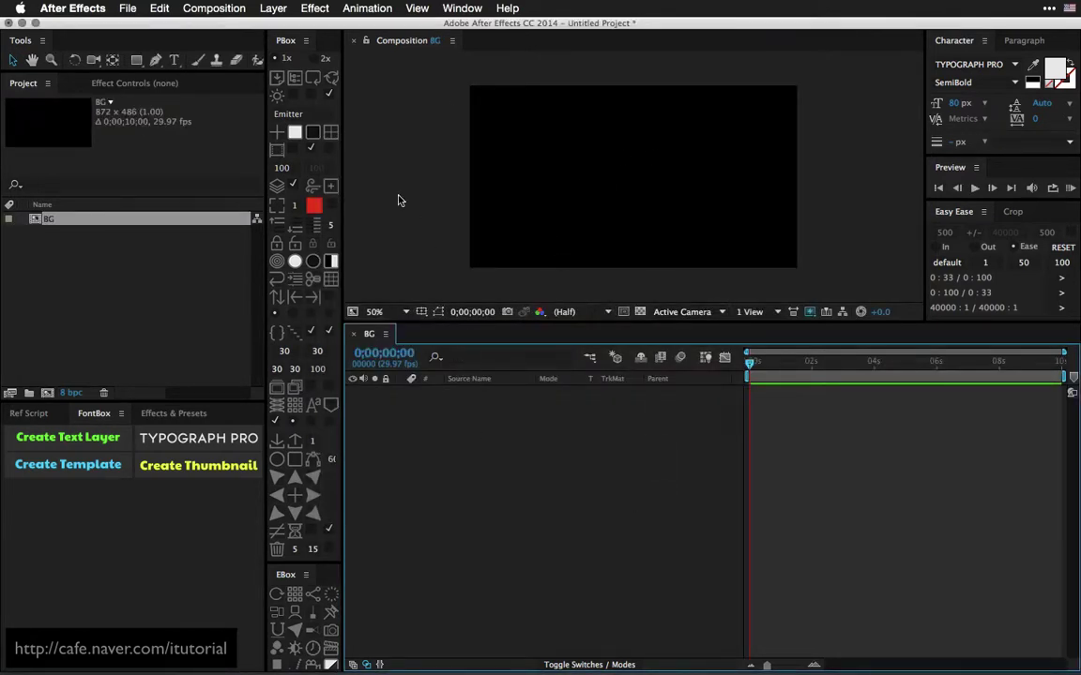
- Add a solid with Gradient Ramp running from top-left to past the bottom-right corner
click(277, 133)
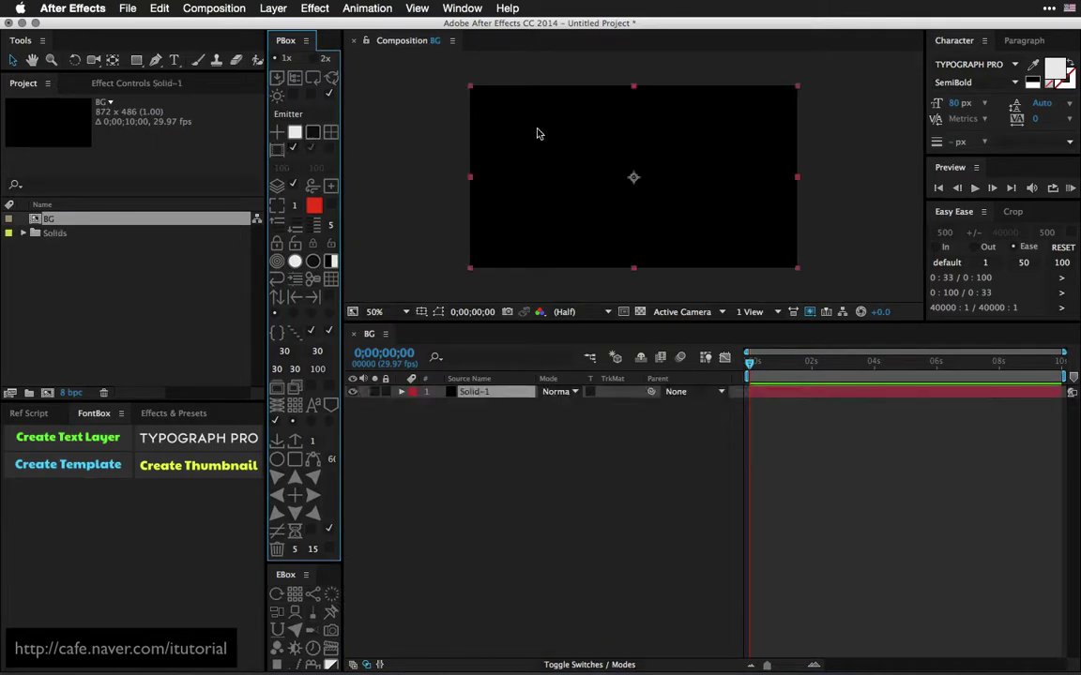
click(317, 8)
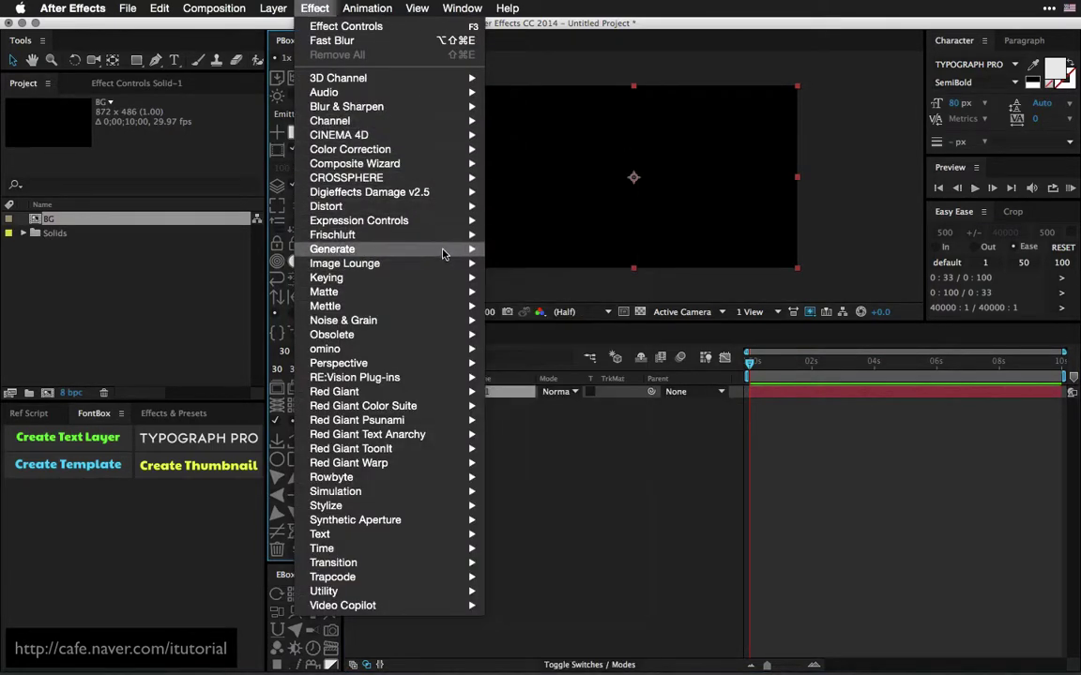
mouse_move(448, 249)
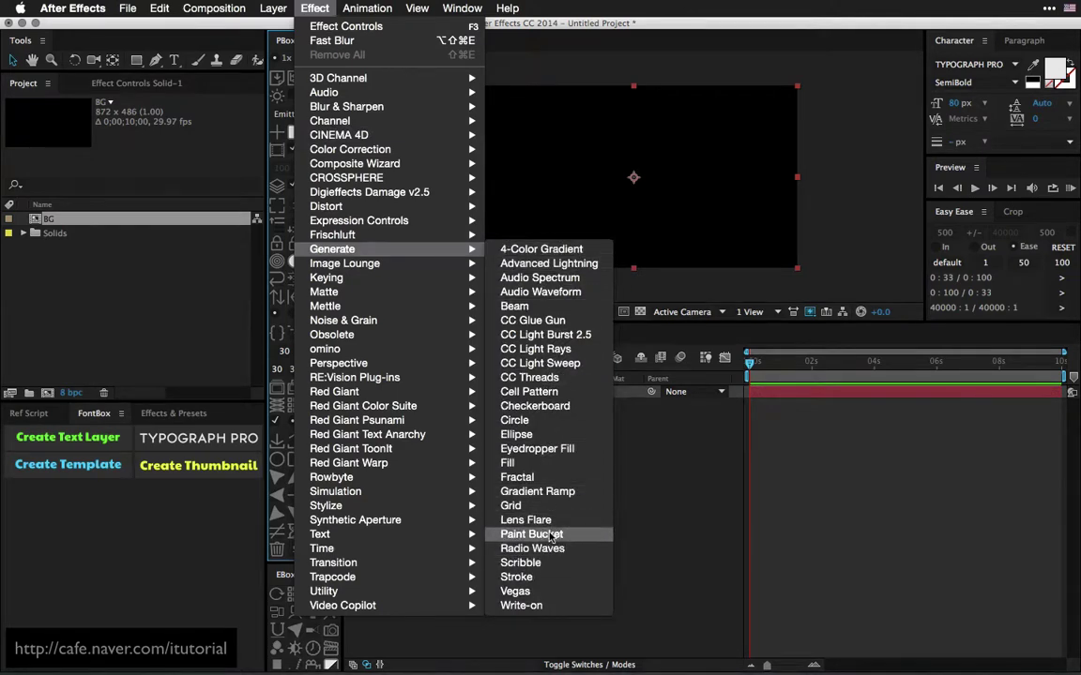
click(544, 492)
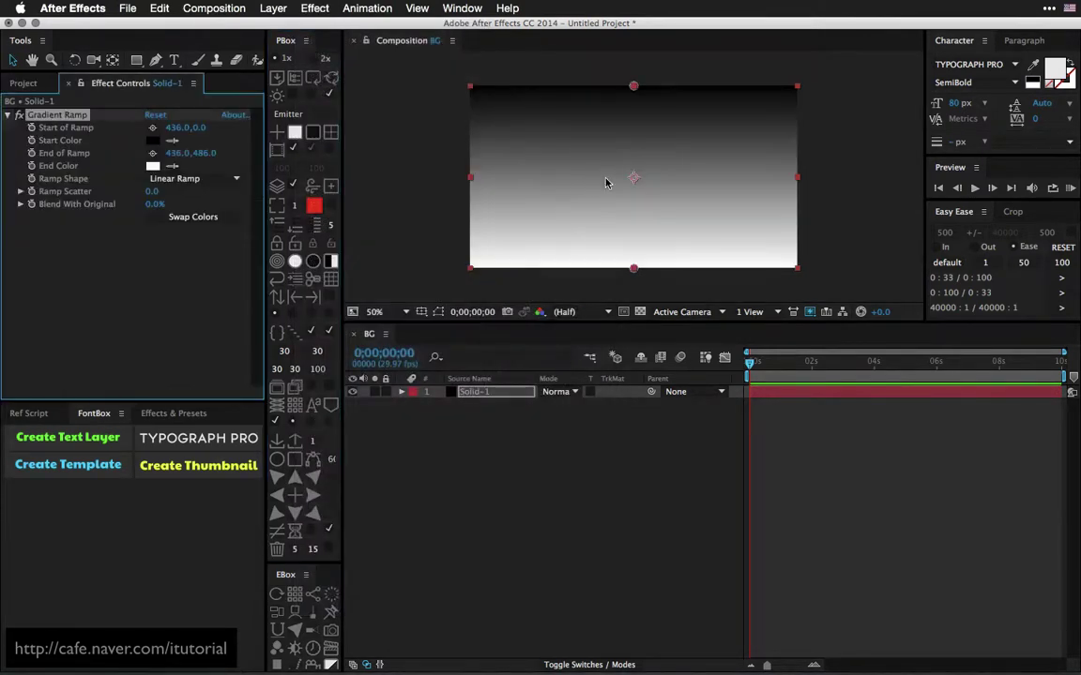
drag(634, 87, 485, 101)
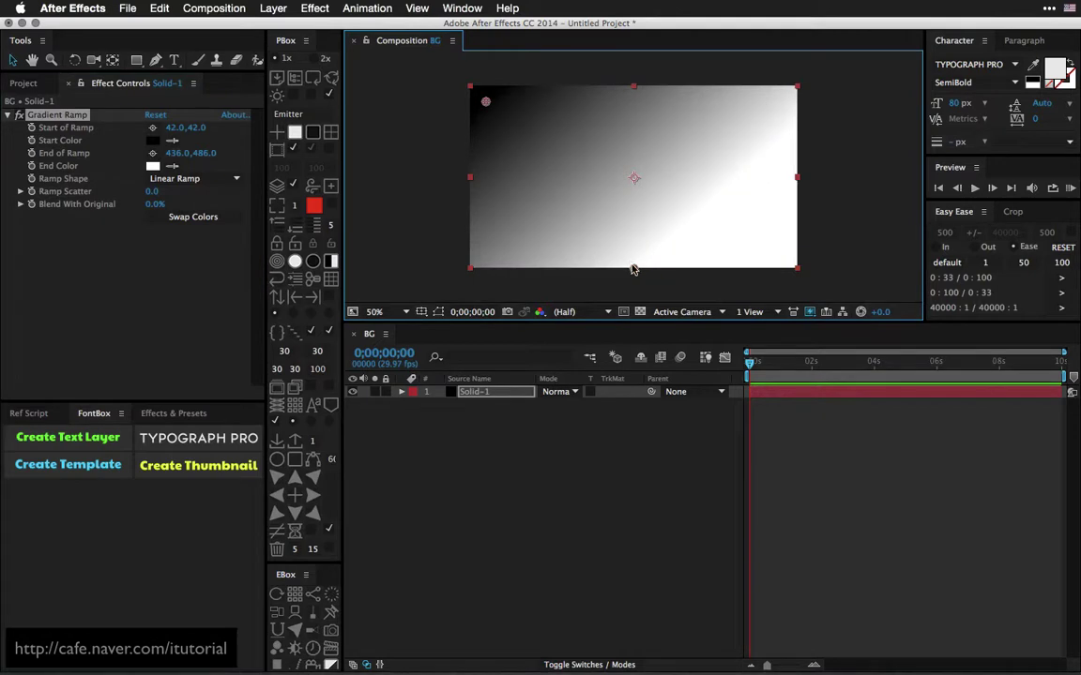
drag(634, 269, 823, 276)
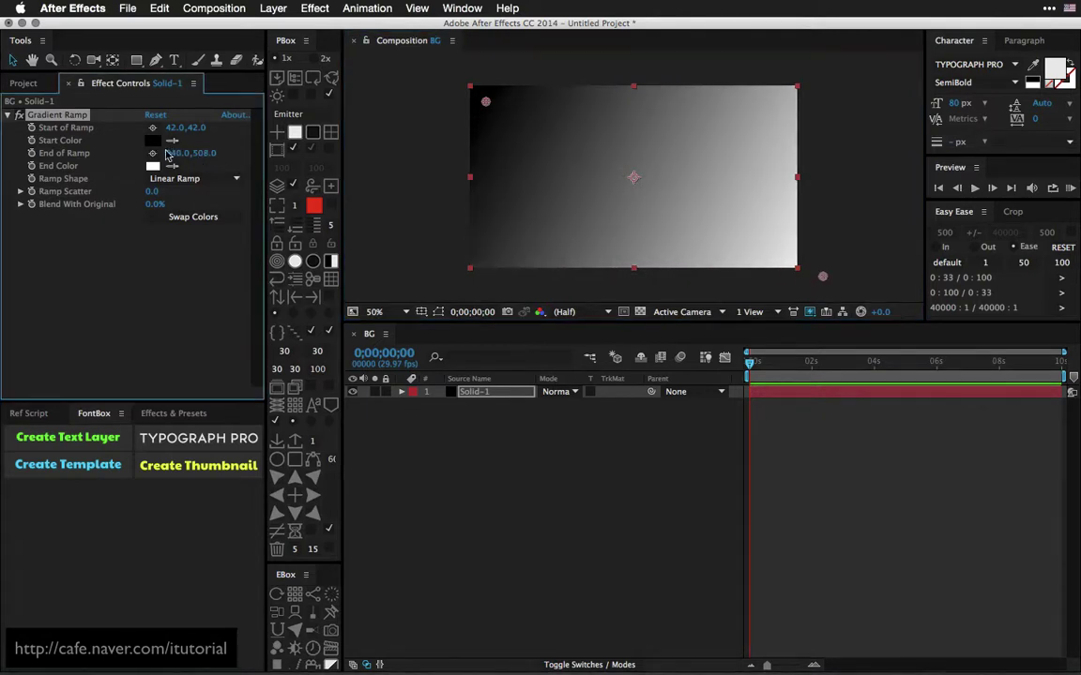
- Set the gradient start colour to deep purple and the end colour to darker purple
click(152, 140)
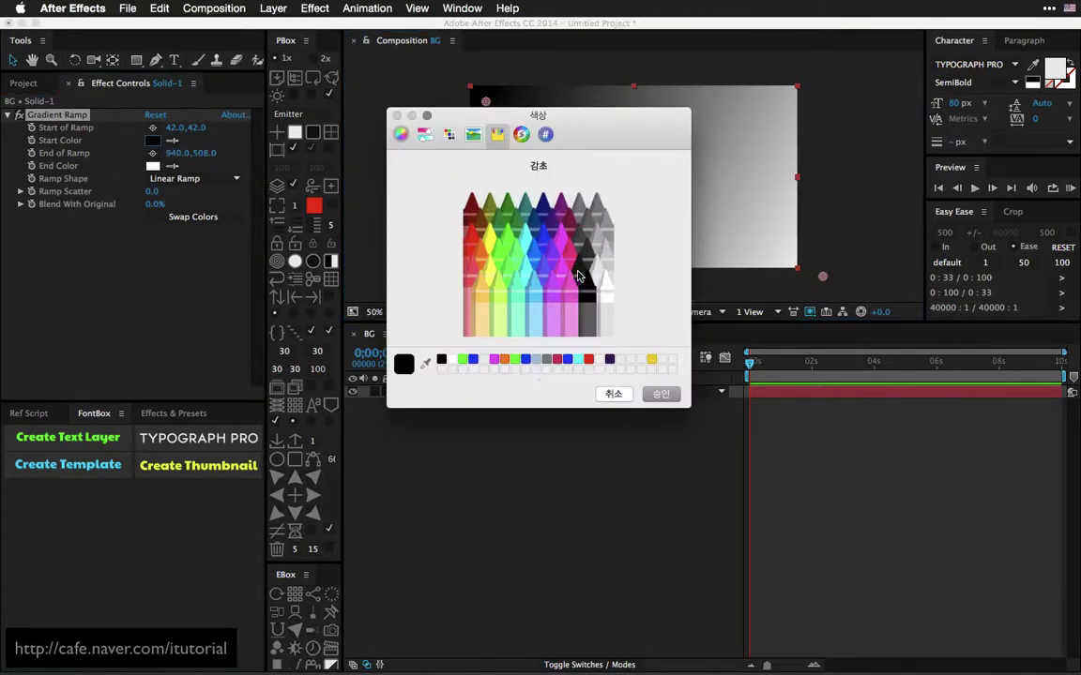
click(552, 223)
click(654, 398)
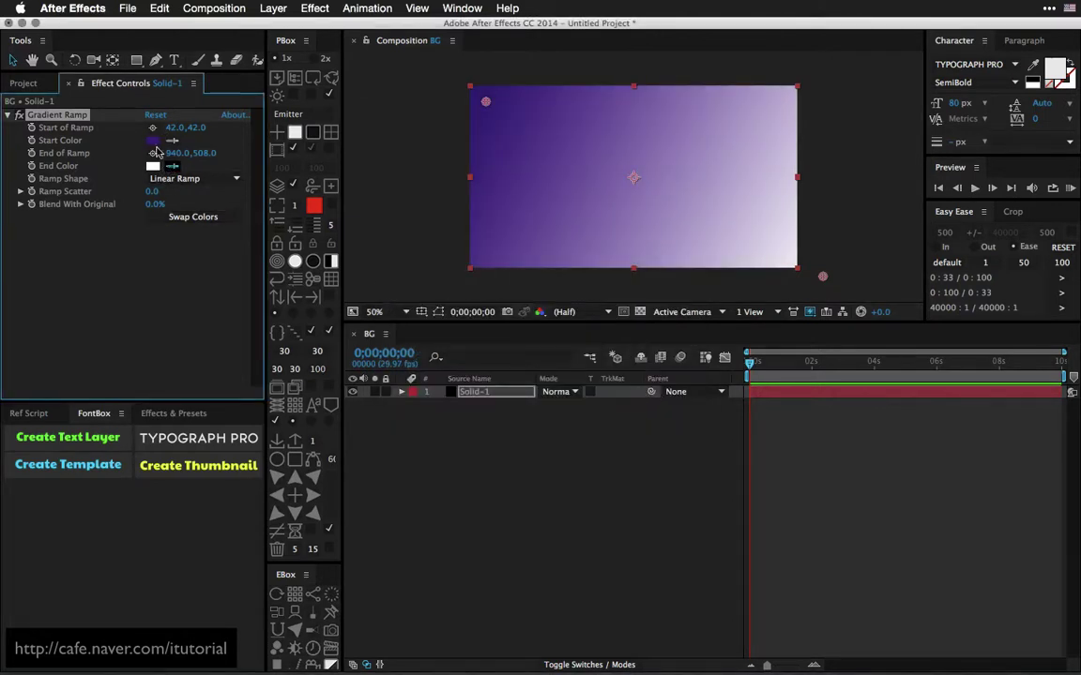
click(152, 140)
click(152, 165)
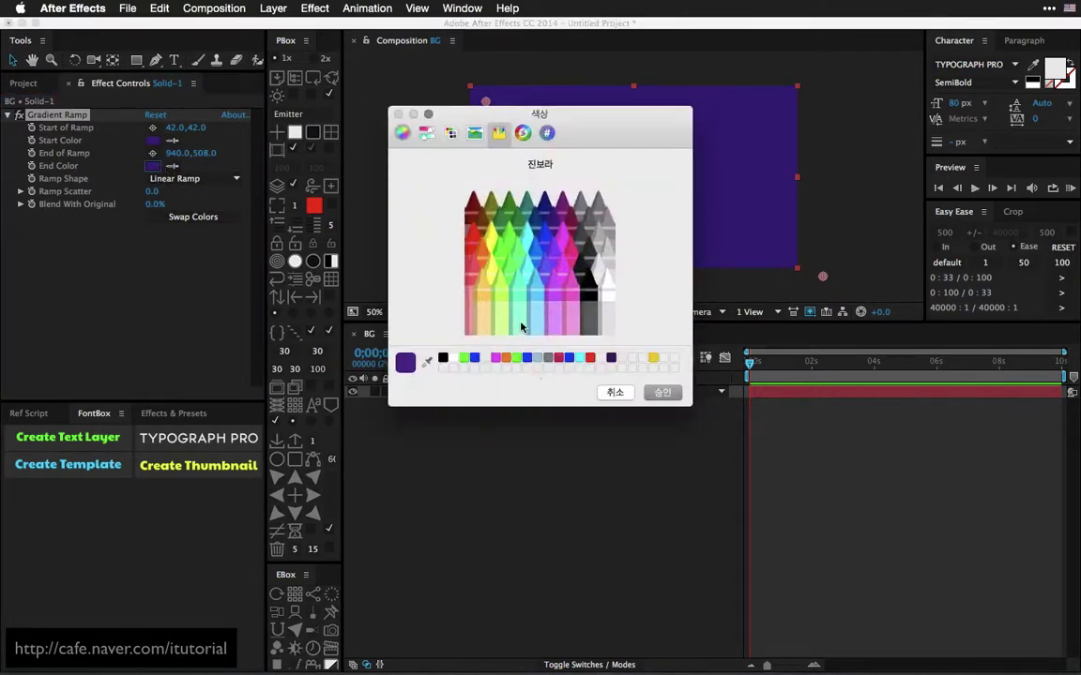
click(402, 132)
drag(543, 336, 572, 330)
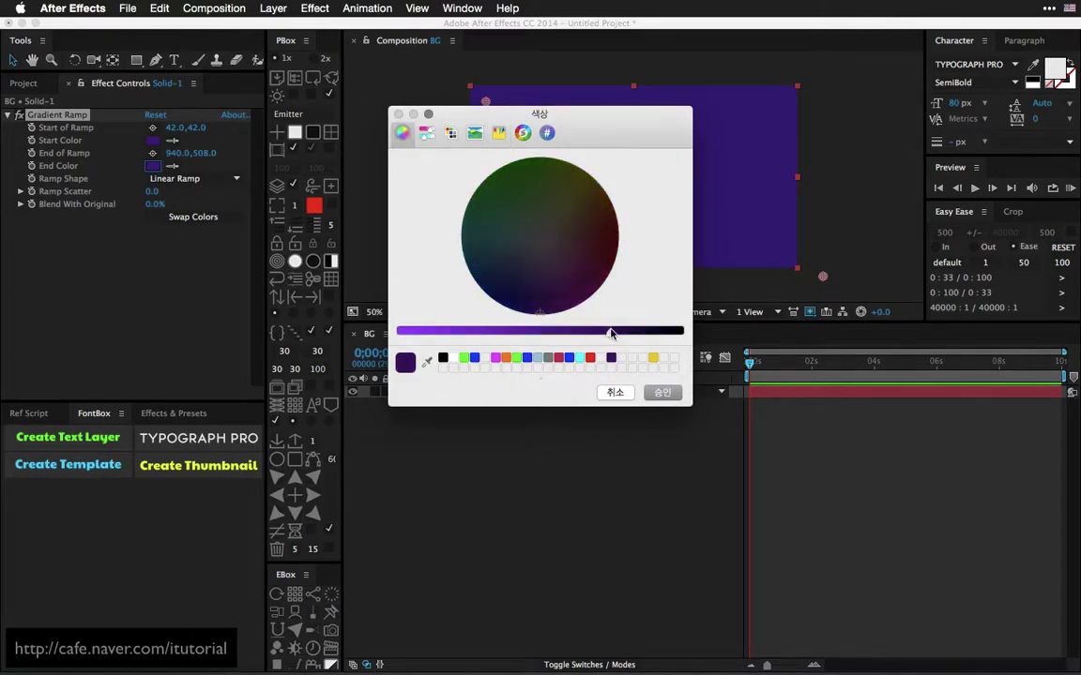
click(663, 392)
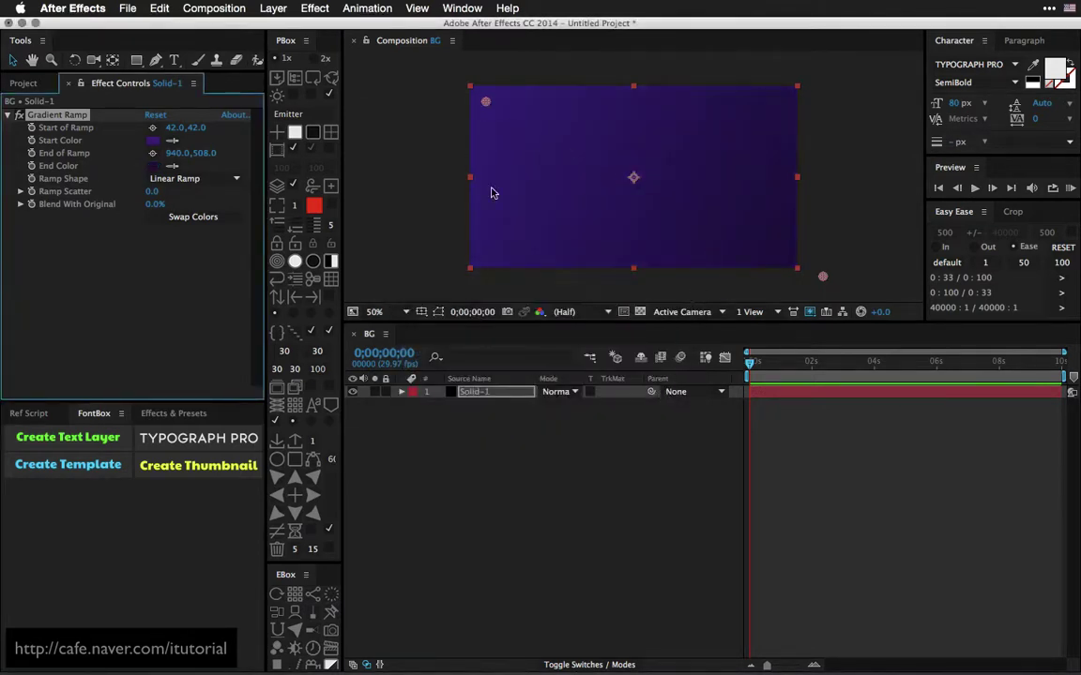
click(38, 83)
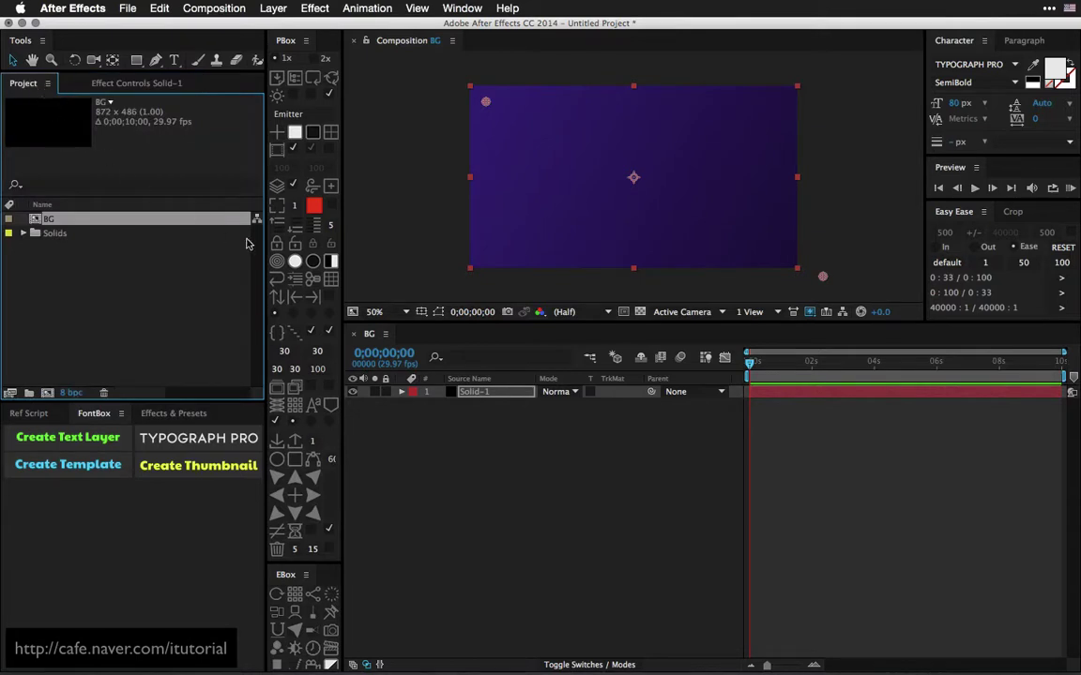
click(63, 248)
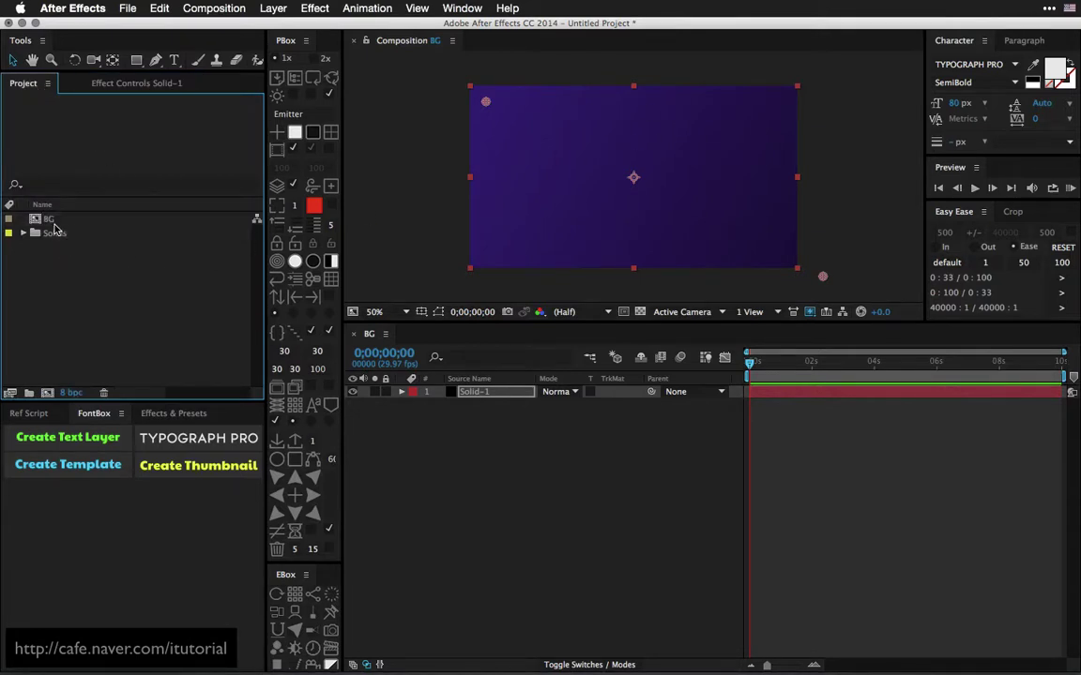
click(47, 392)
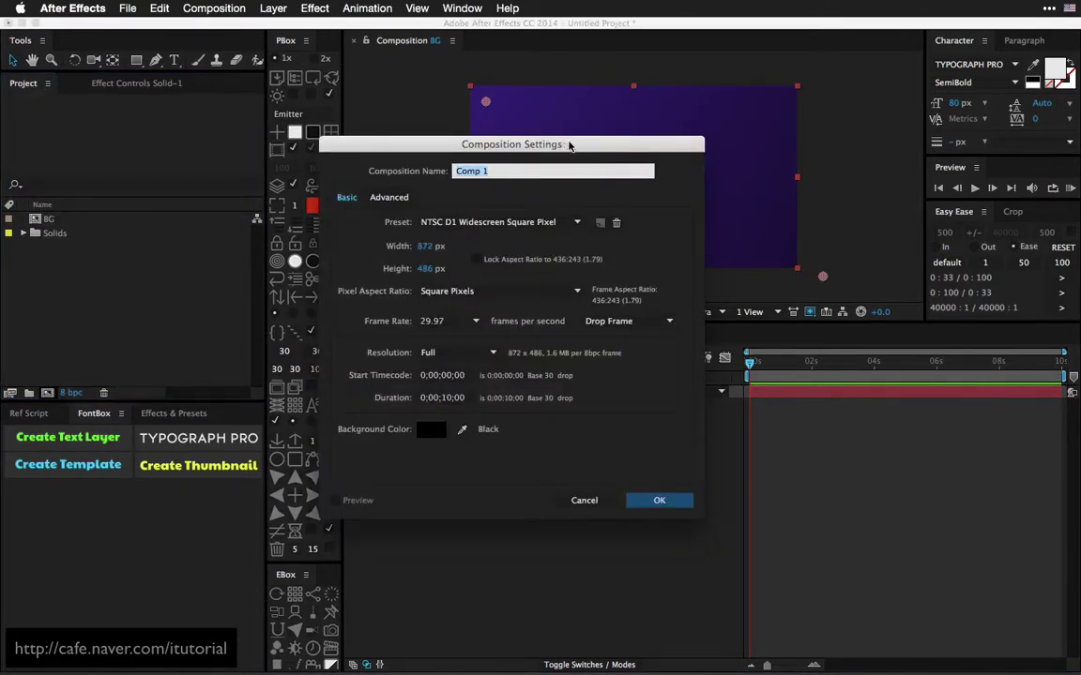
click(667, 501)
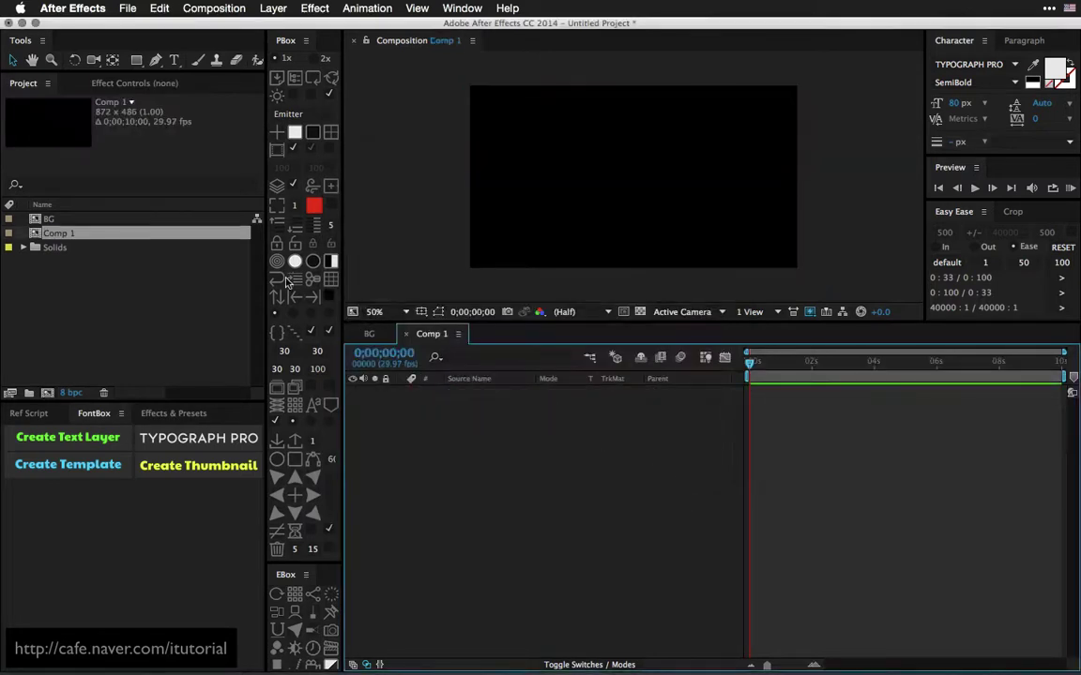
drag(49, 218, 531, 428)
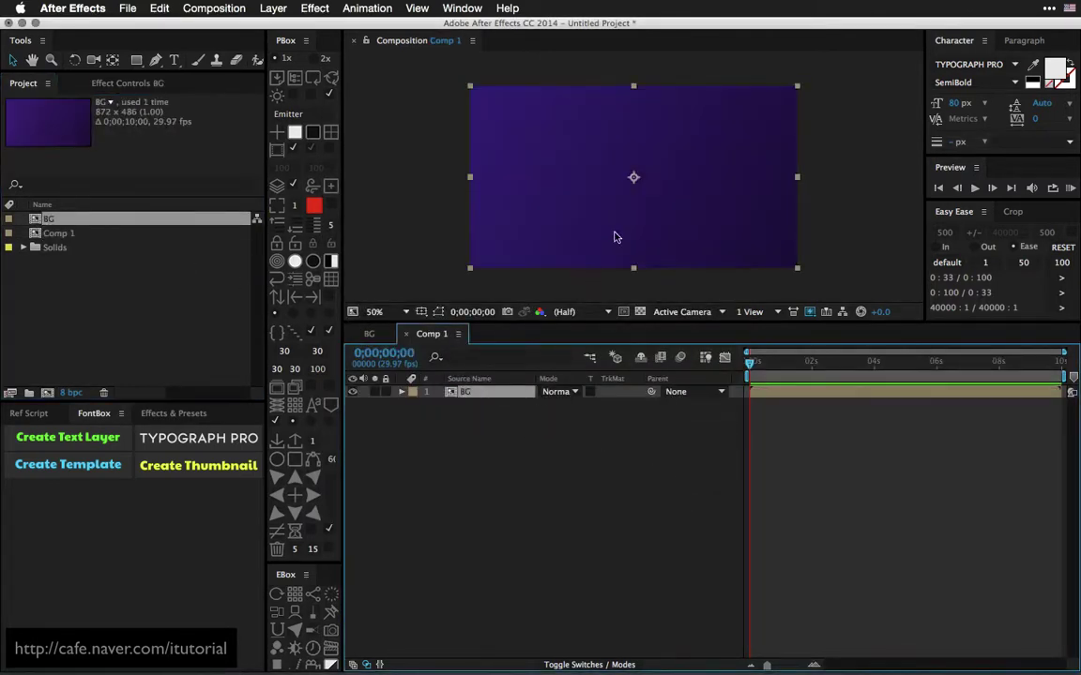
click(553, 424)
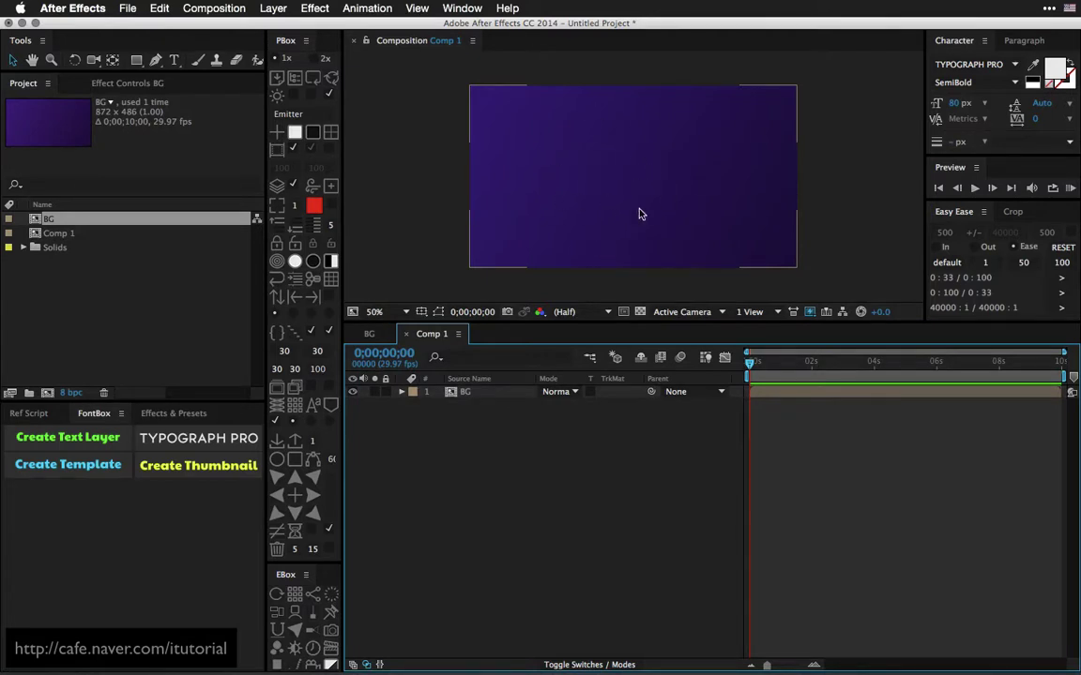
click(504, 425)
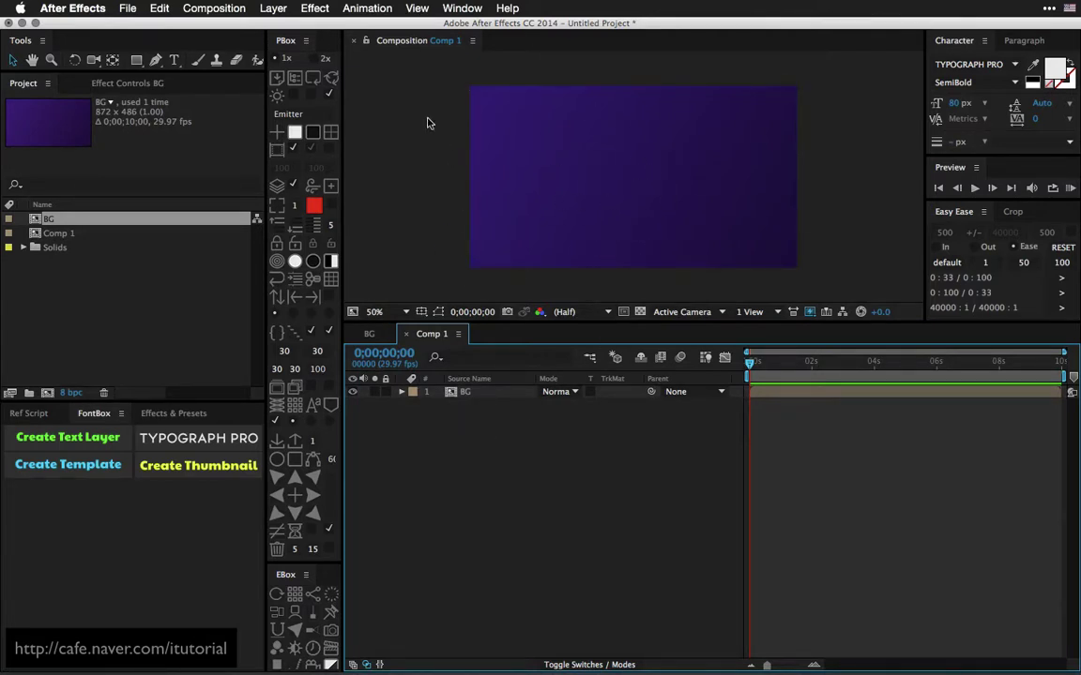
click(295, 133)
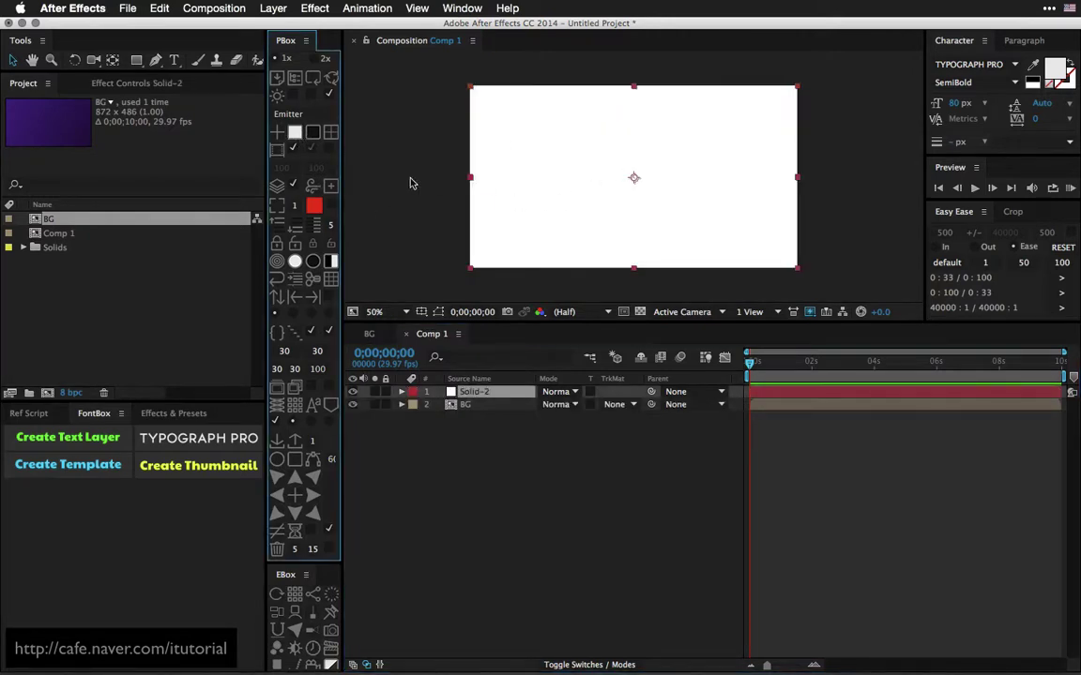
key(Delete)
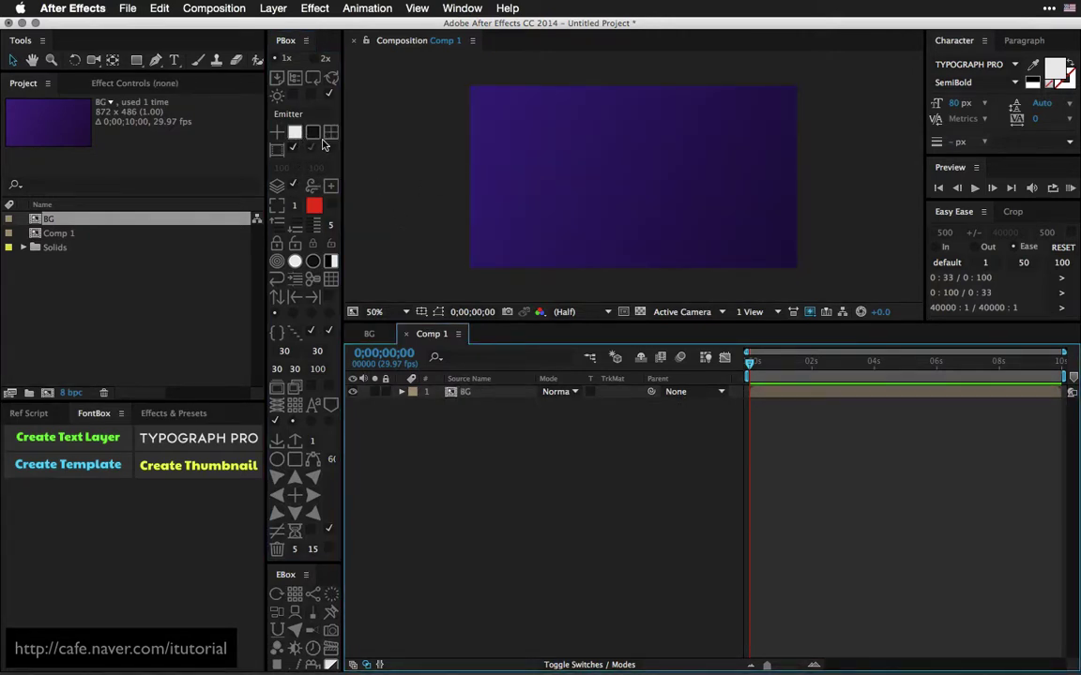
- Add a full-frame orange solid, Orange Solid 1, above the purple BG layer
click(273, 8)
mouse_move(267, 26)
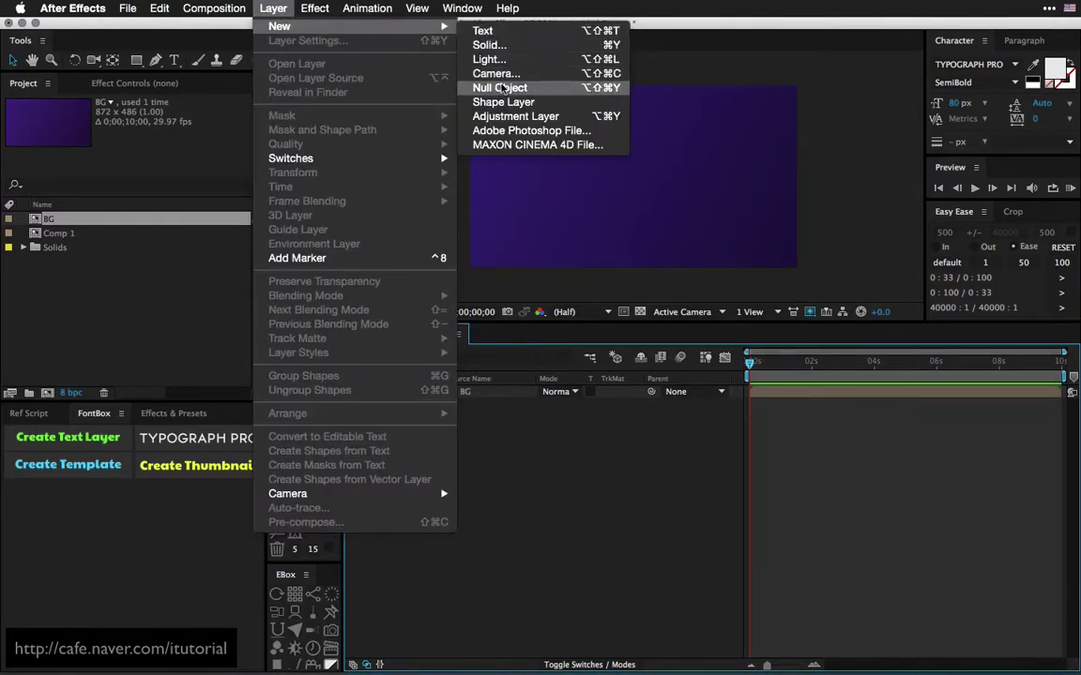
click(501, 49)
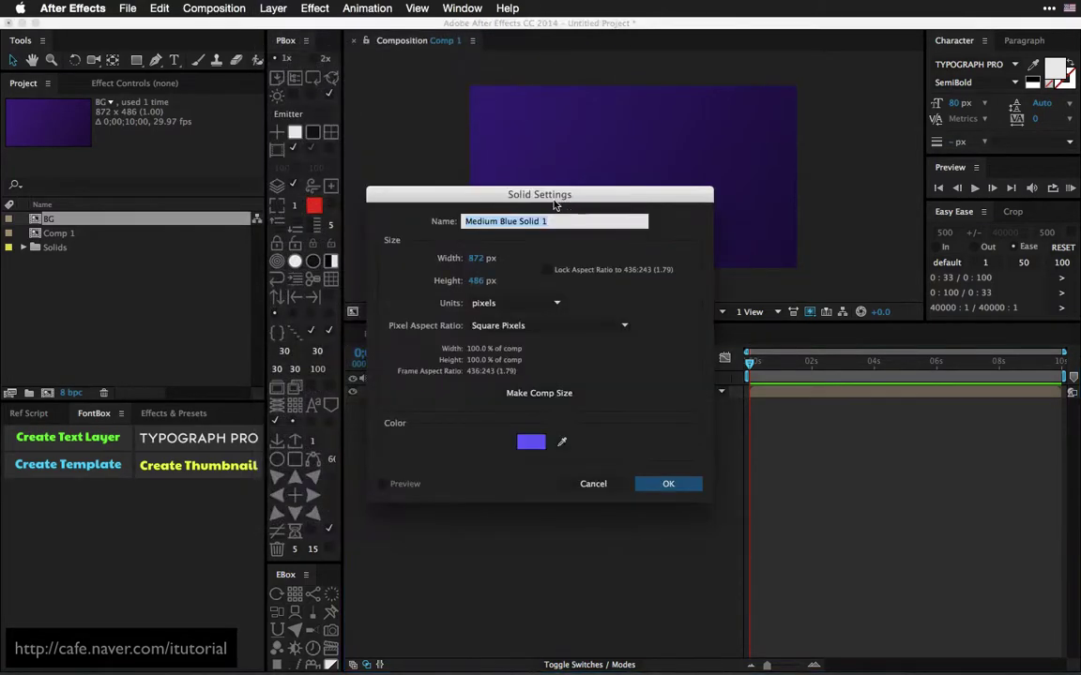
click(583, 449)
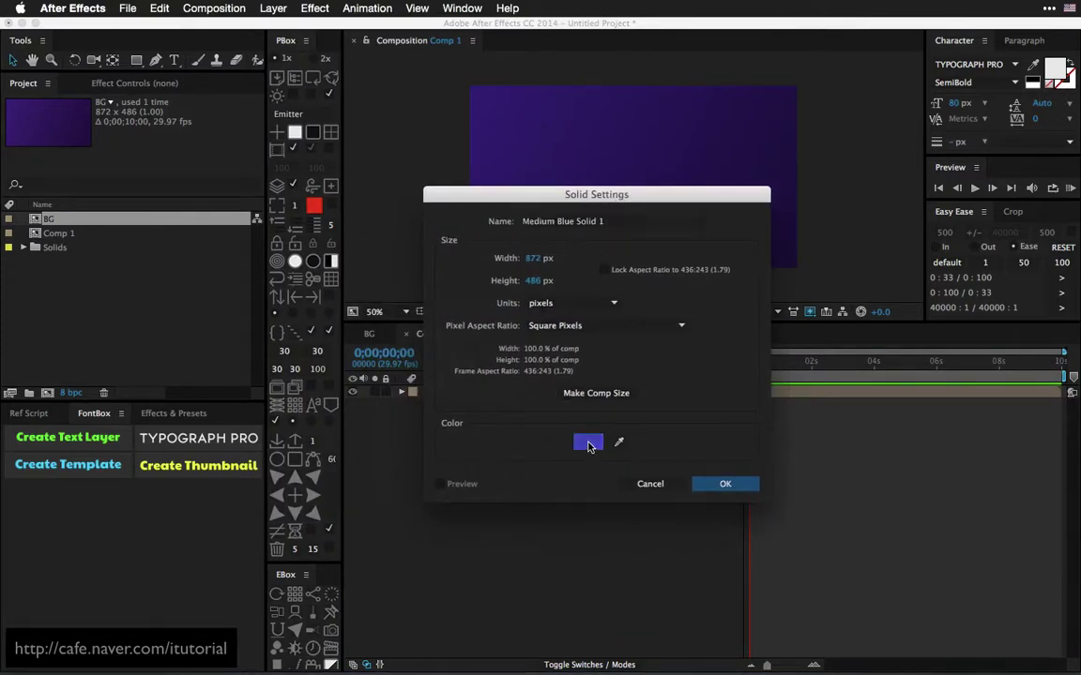
drag(639, 338, 711, 326)
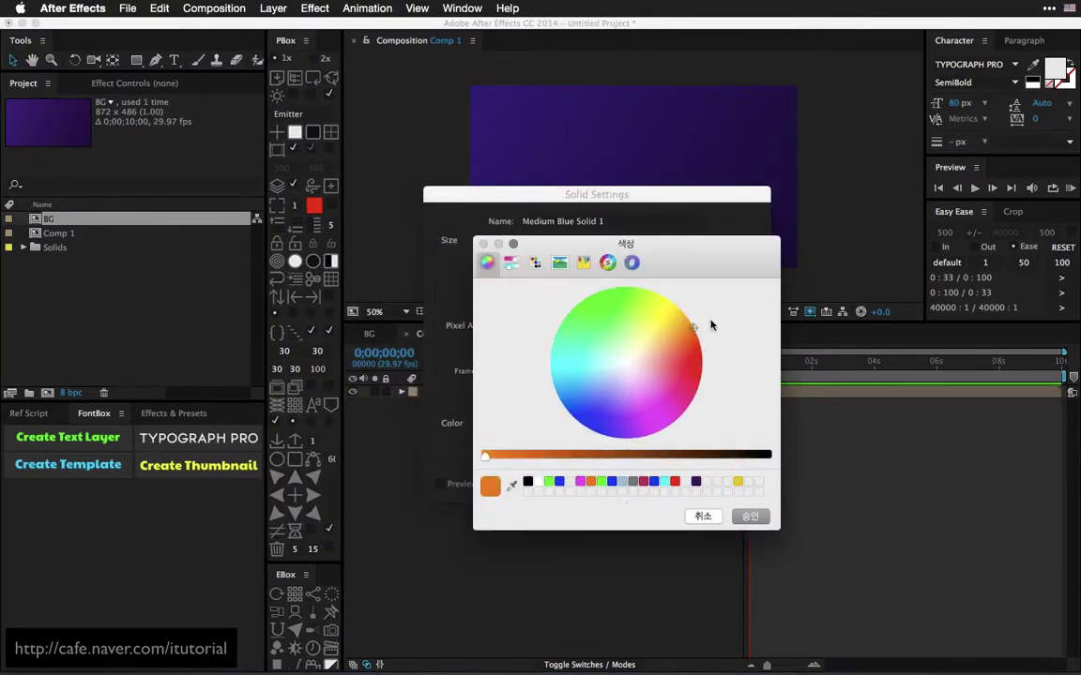
click(738, 516)
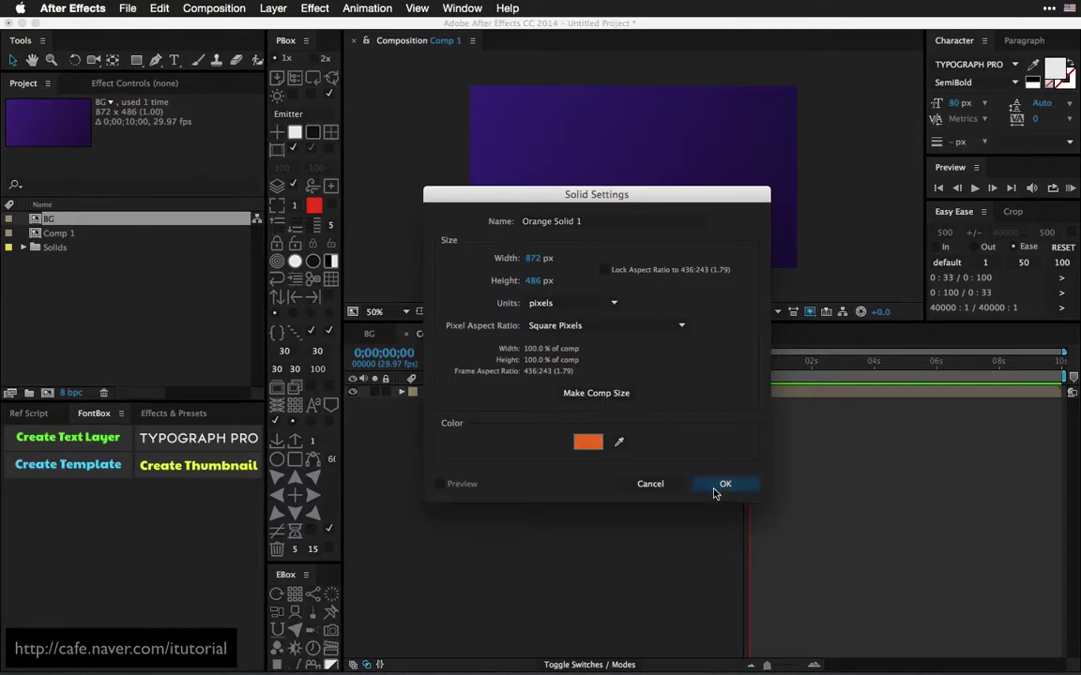
click(721, 484)
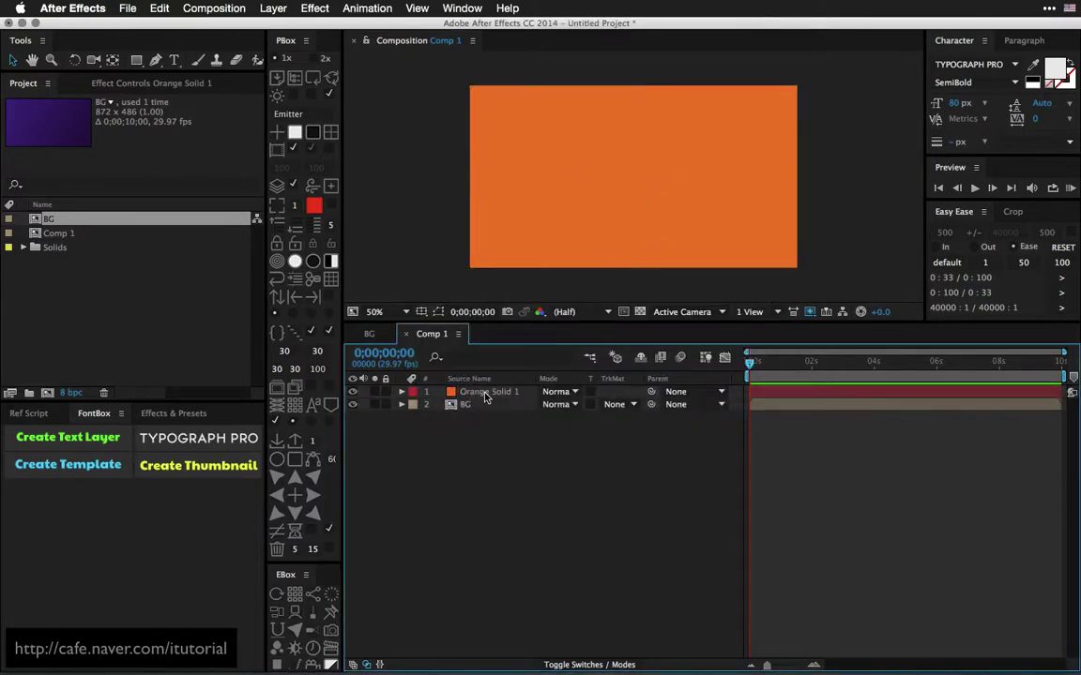
- Scrub the reference clip back and forth to study the logo's diagonal slices
key(super+Tab)
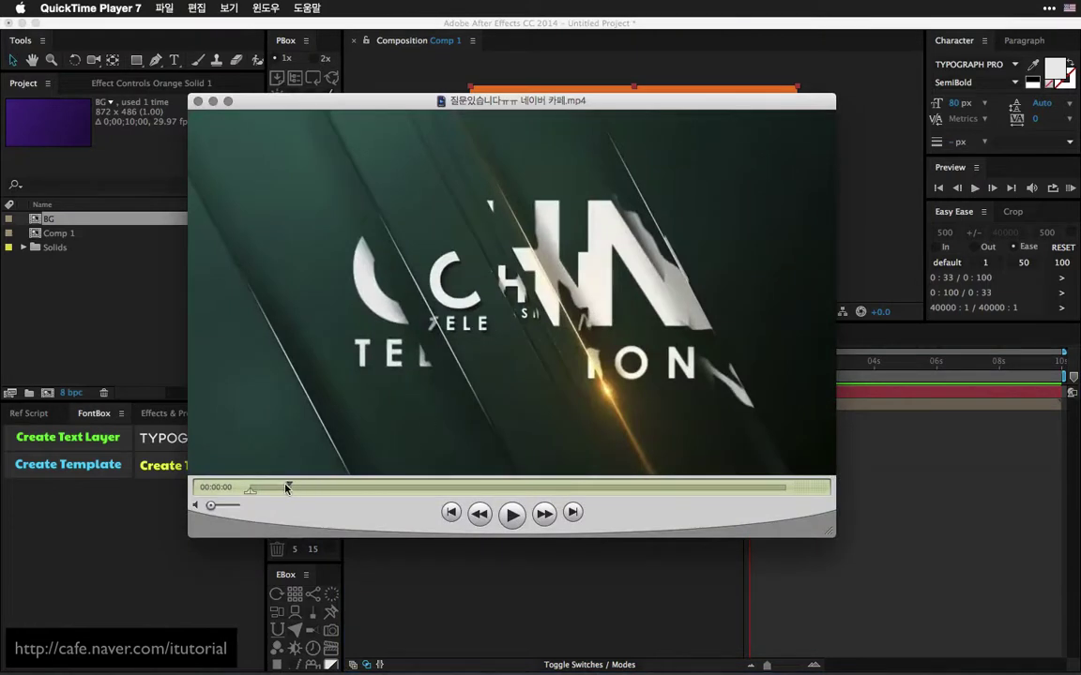
drag(287, 487, 263, 488)
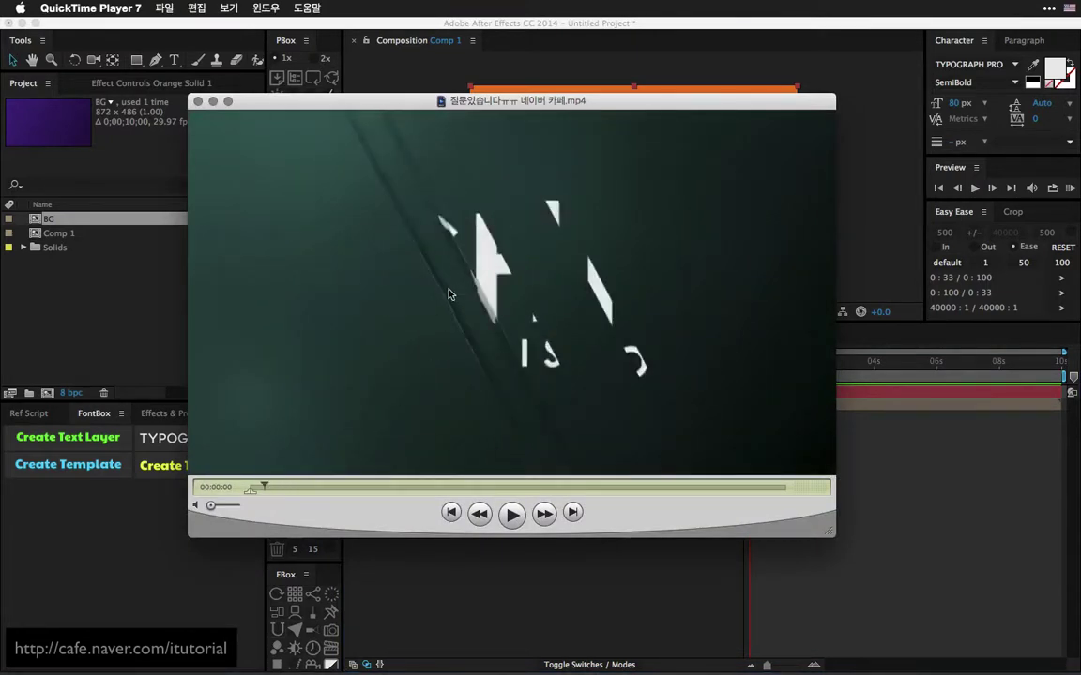
drag(264, 486, 286, 482)
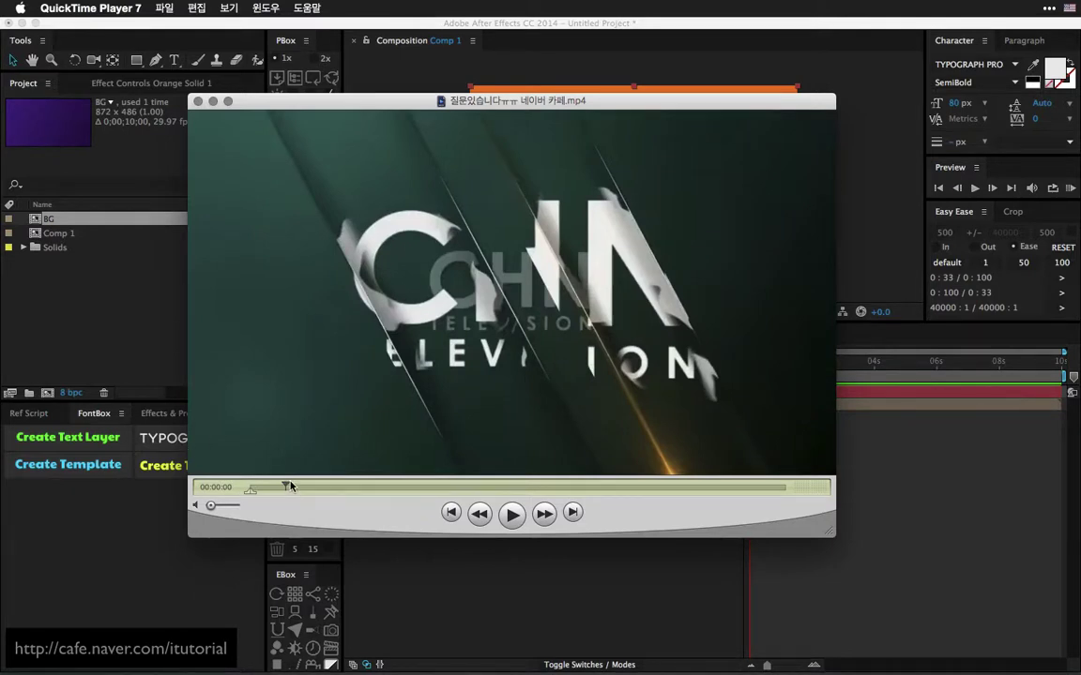
mouse_move(290, 486)
mouse_down()
mouse_move(271, 486)
mouse_move(323, 487)
mouse_up()
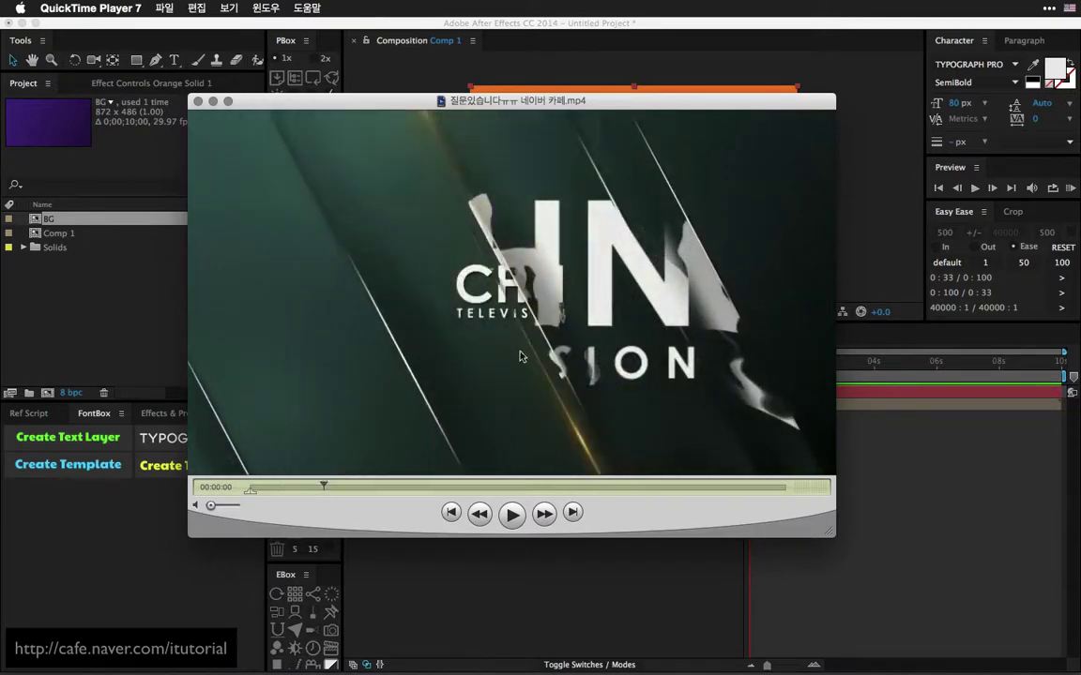
drag(333, 488, 316, 486)
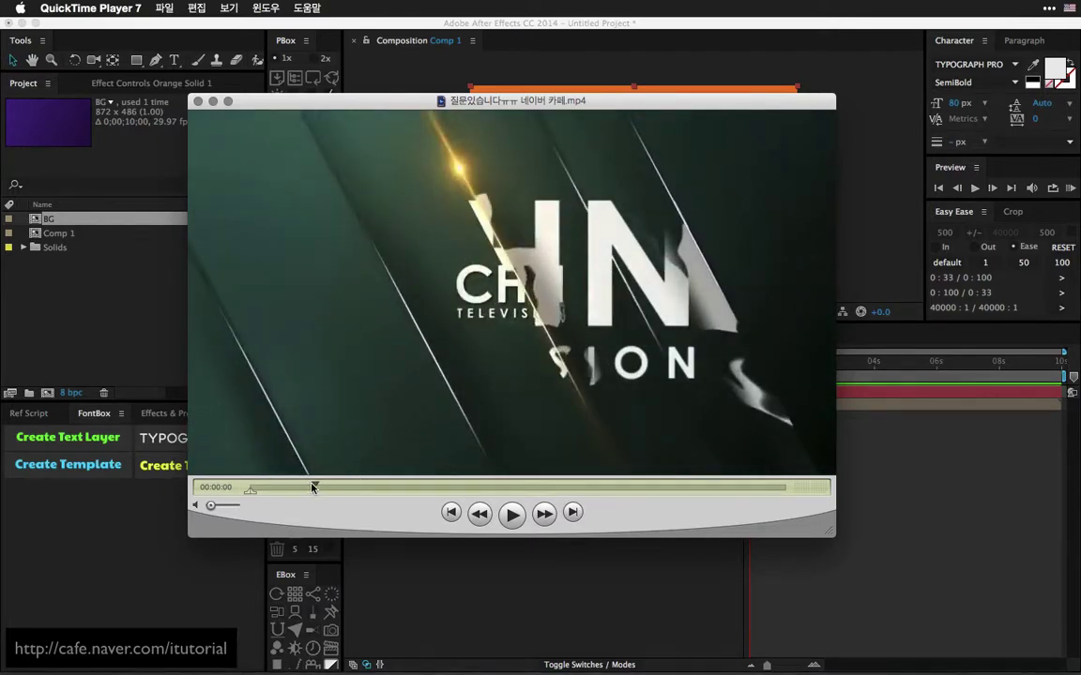
drag(318, 488, 304, 487)
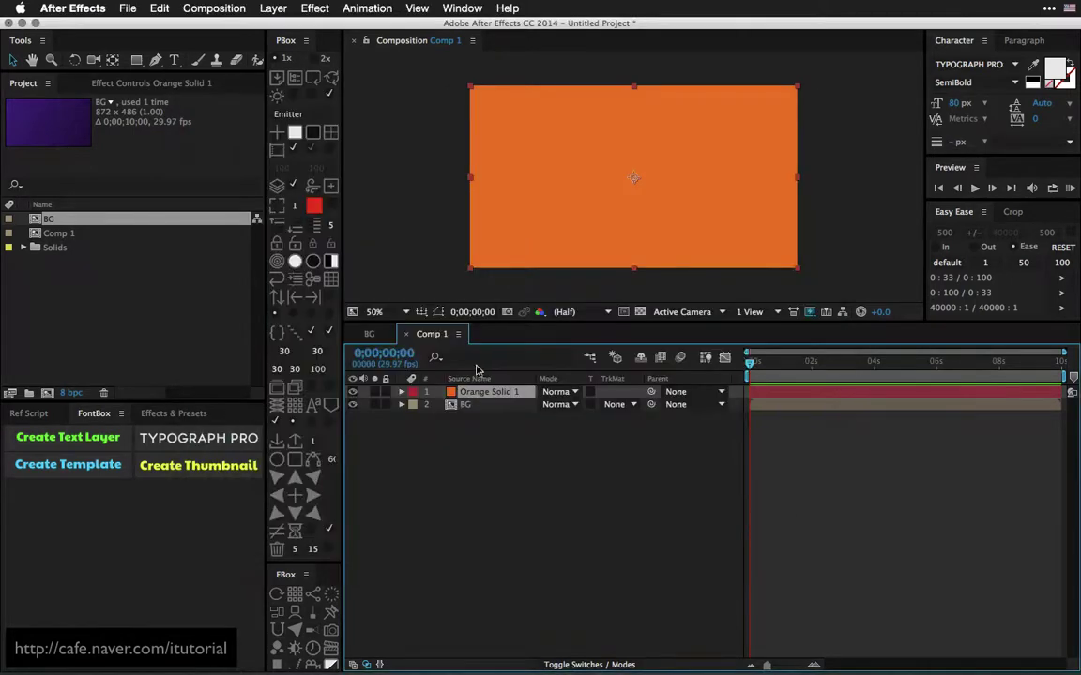
- Apply CC Jaws to Orange Solid 1 with 0% height, opening it to preview the cut
key(super+Tab)
click(486, 392)
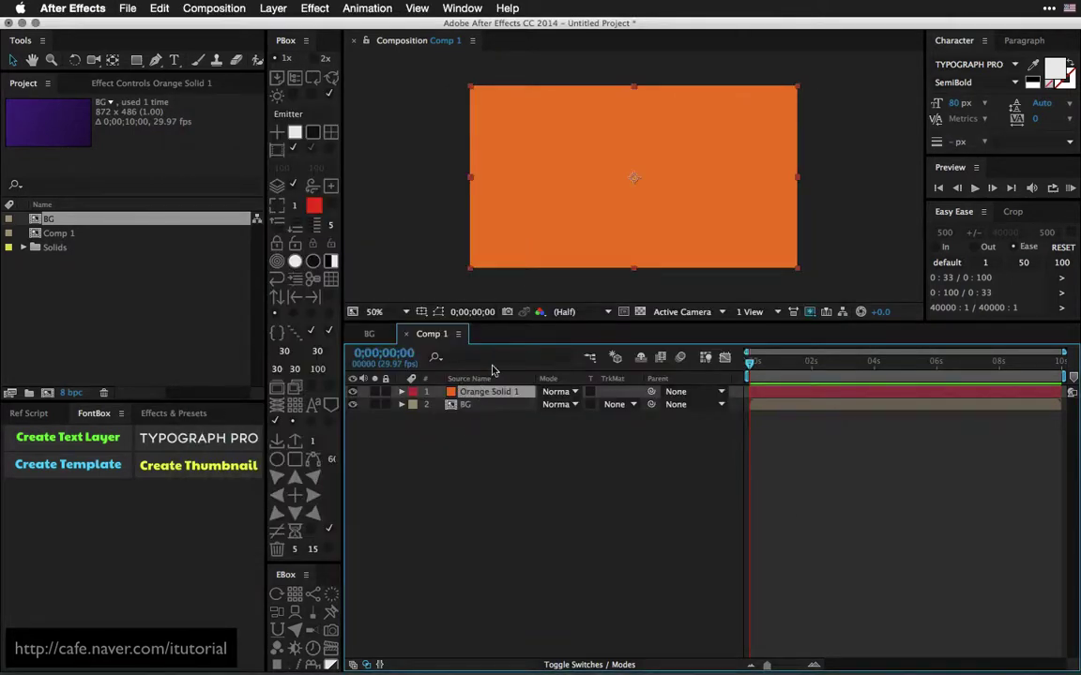
click(319, 9)
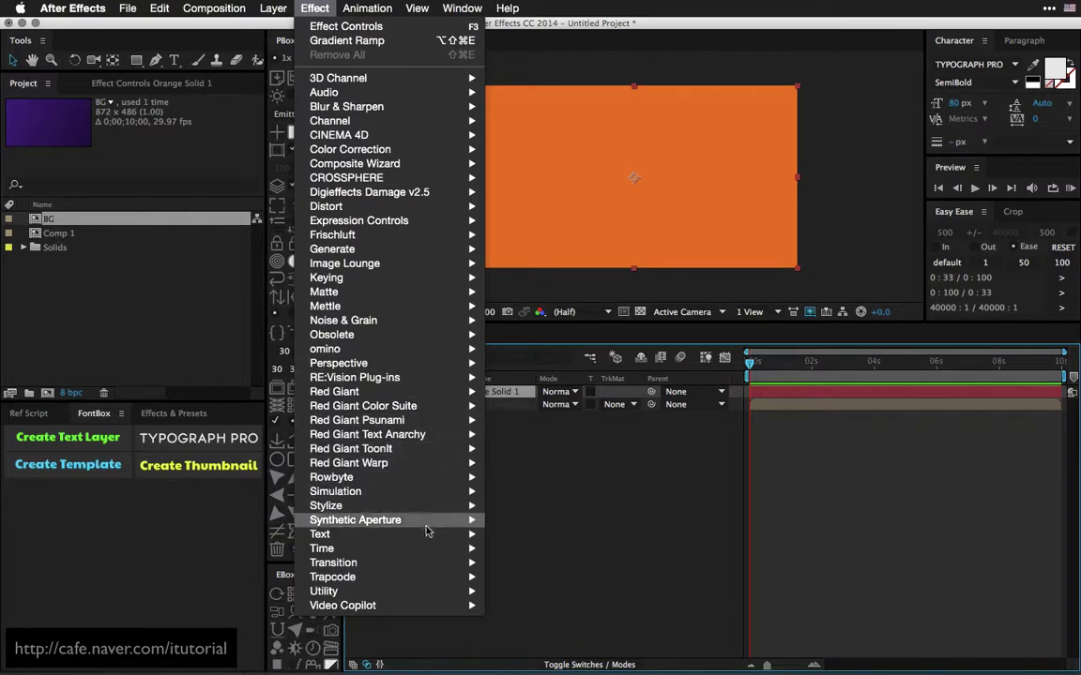
mouse_move(424, 563)
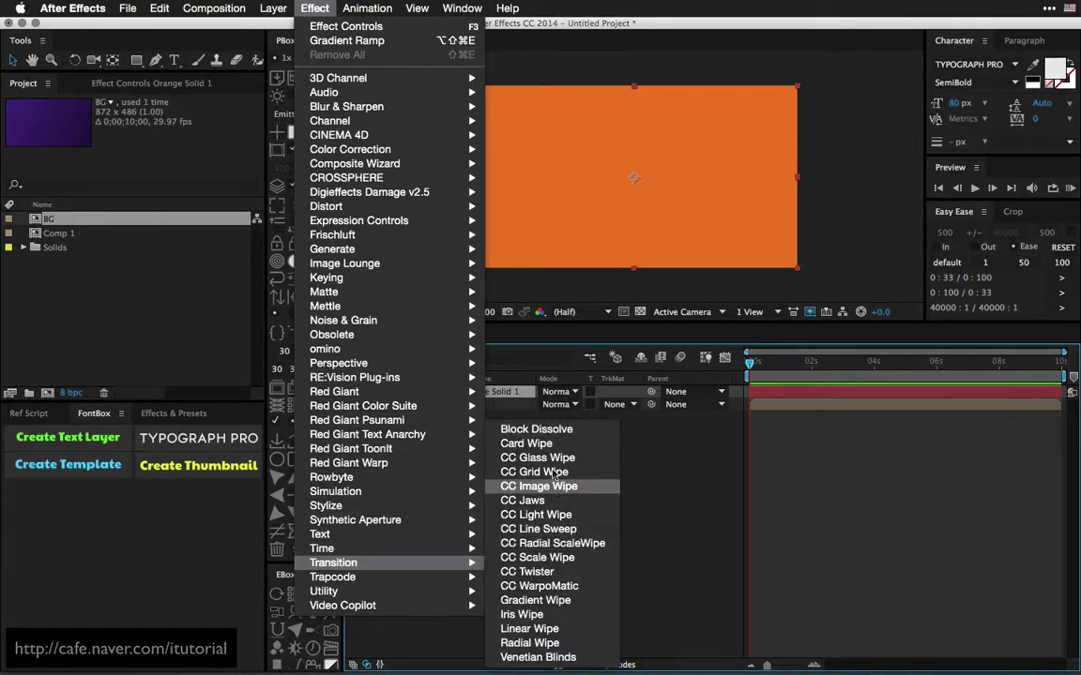
click(526, 501)
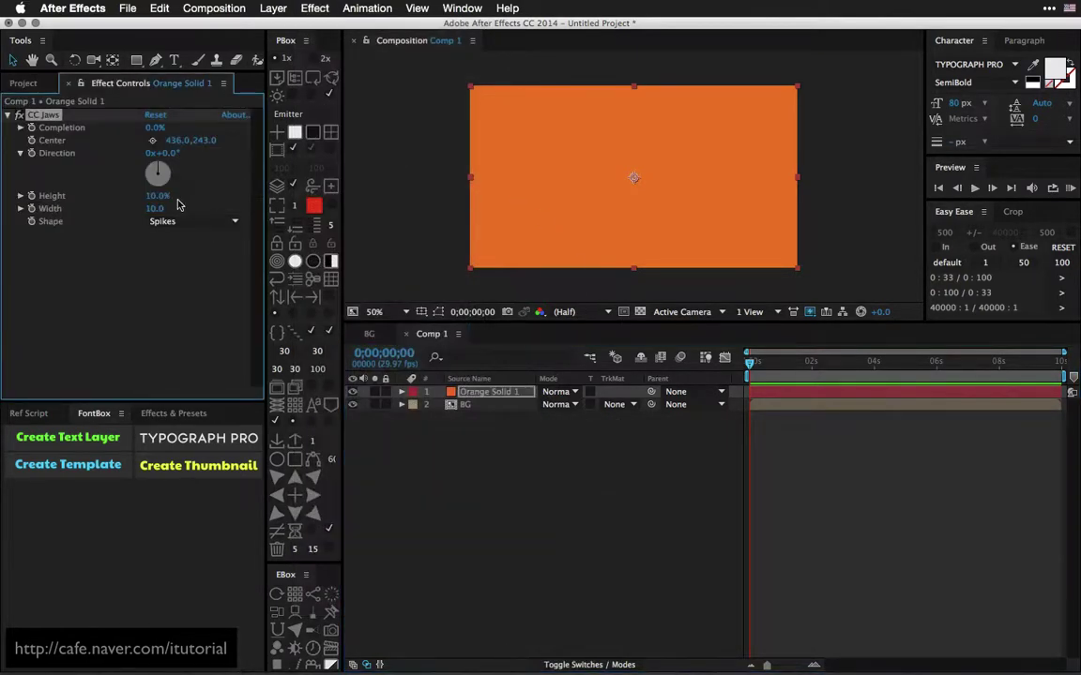
drag(156, 195, 73, 198)
drag(156, 128, 197, 215)
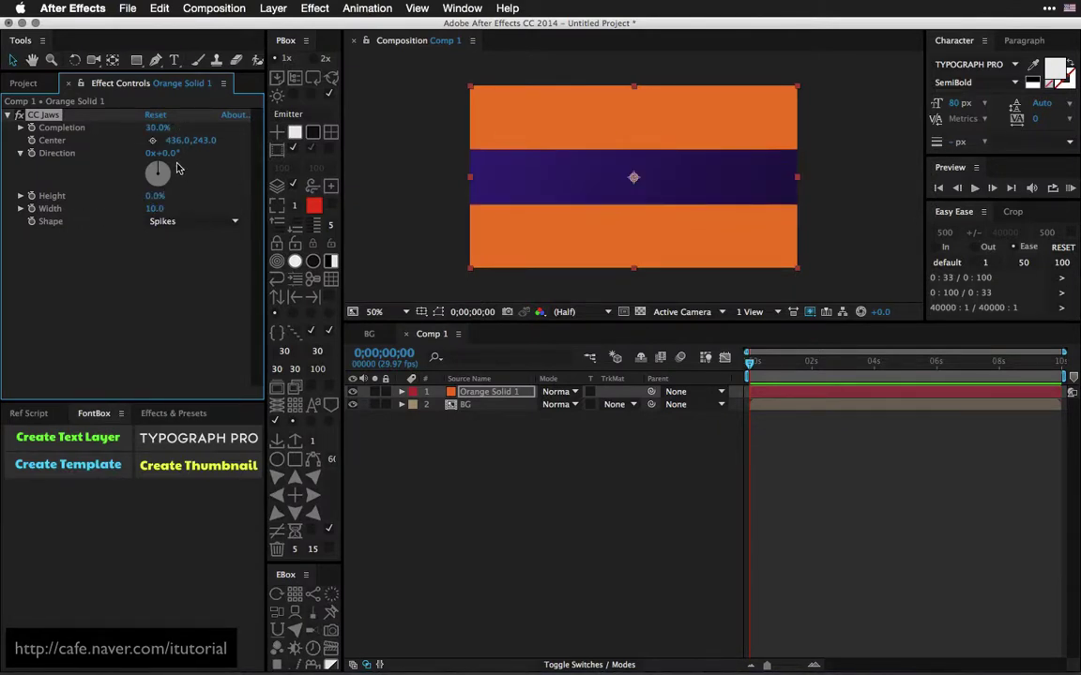
- Set the CC Jaws direction to 45° and move its centre to 334,279
click(171, 153)
text(45)
key(Return)
mouse_move(155, 127)
mouse_down()
mouse_move(146, 126)
mouse_move(445, 180)
mouse_up()
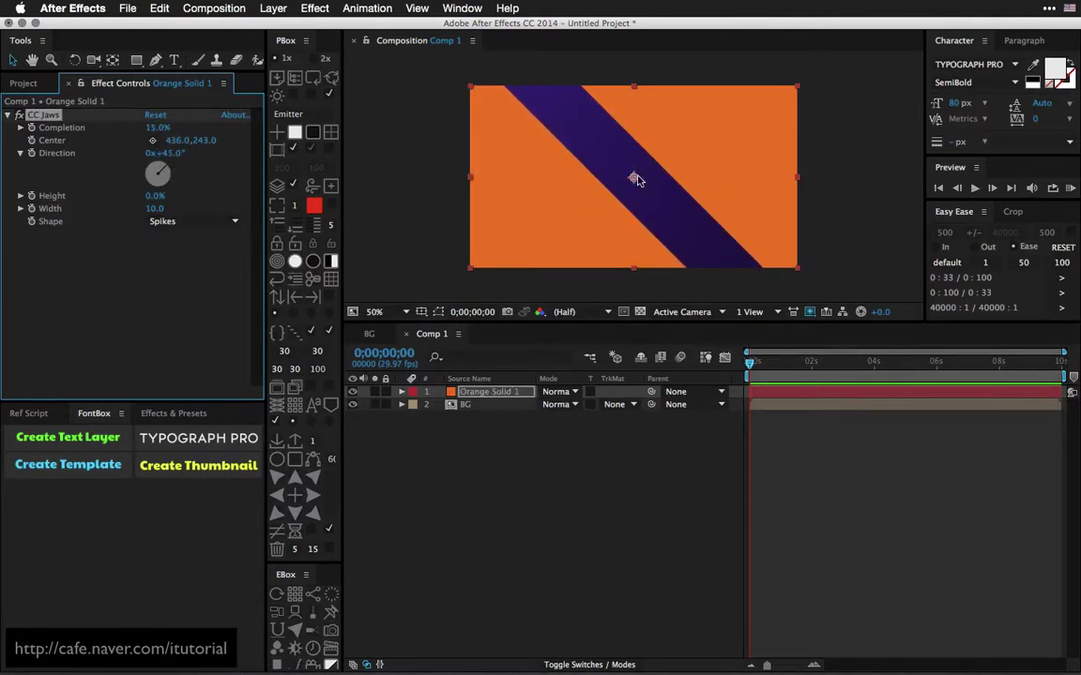
drag(635, 179, 594, 191)
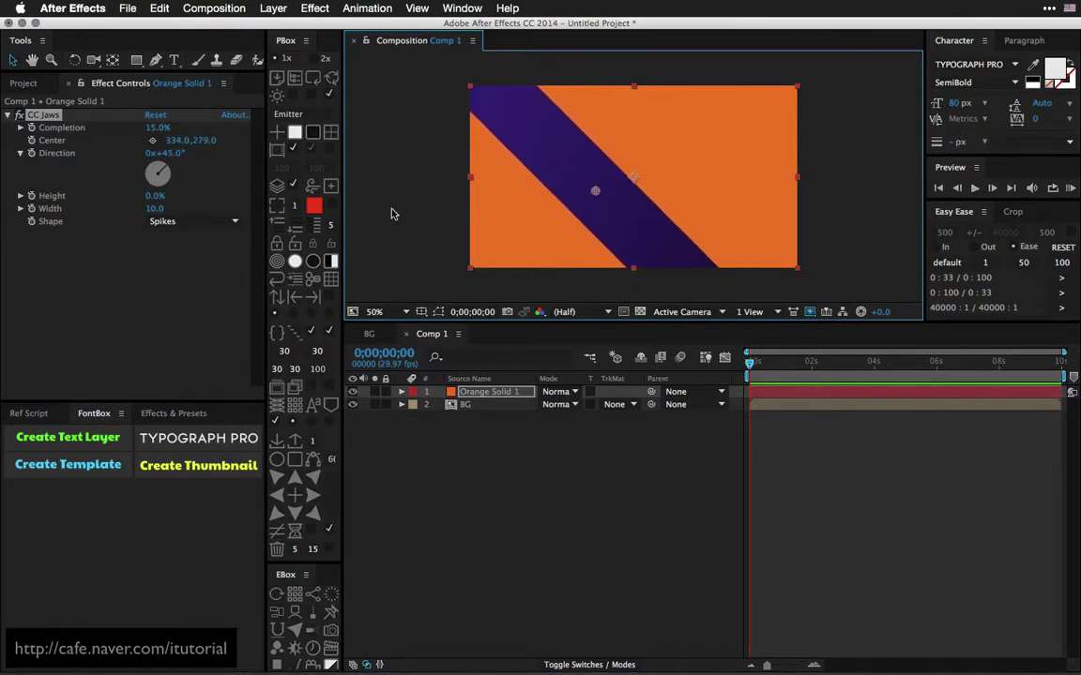
drag(152, 126, 122, 172)
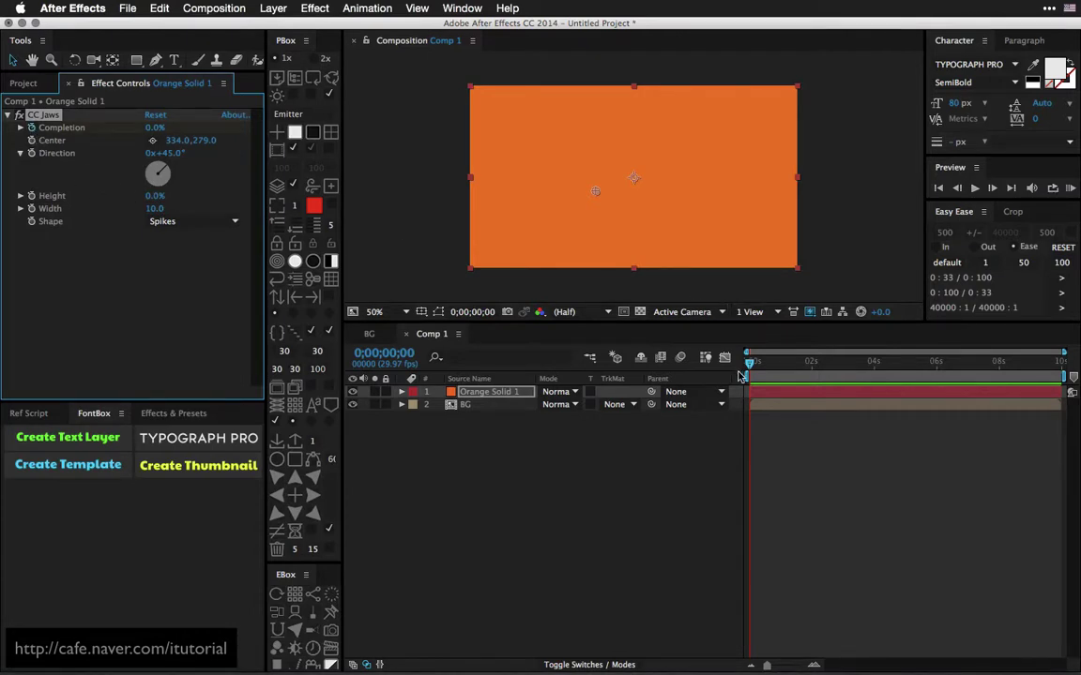
- At frame 24, set the CC Jaws Completion to 12%
drag(750, 368, 760, 367)
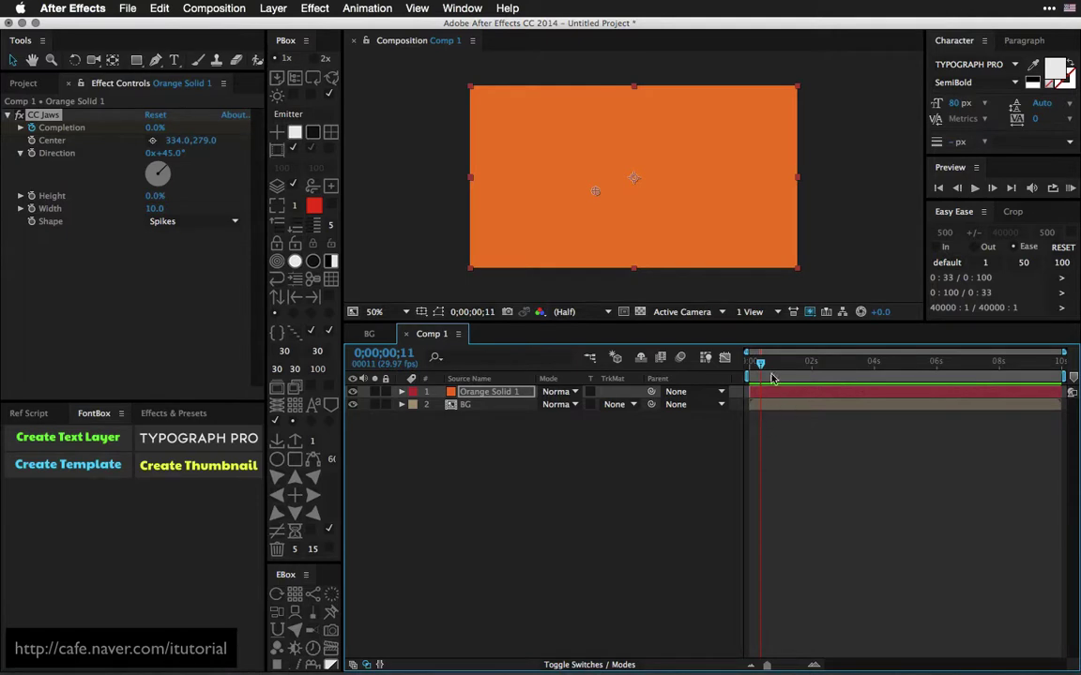
key(Page_Down)
key(Page_Down)
key(shift+Page_Down)
key(Page_Down)
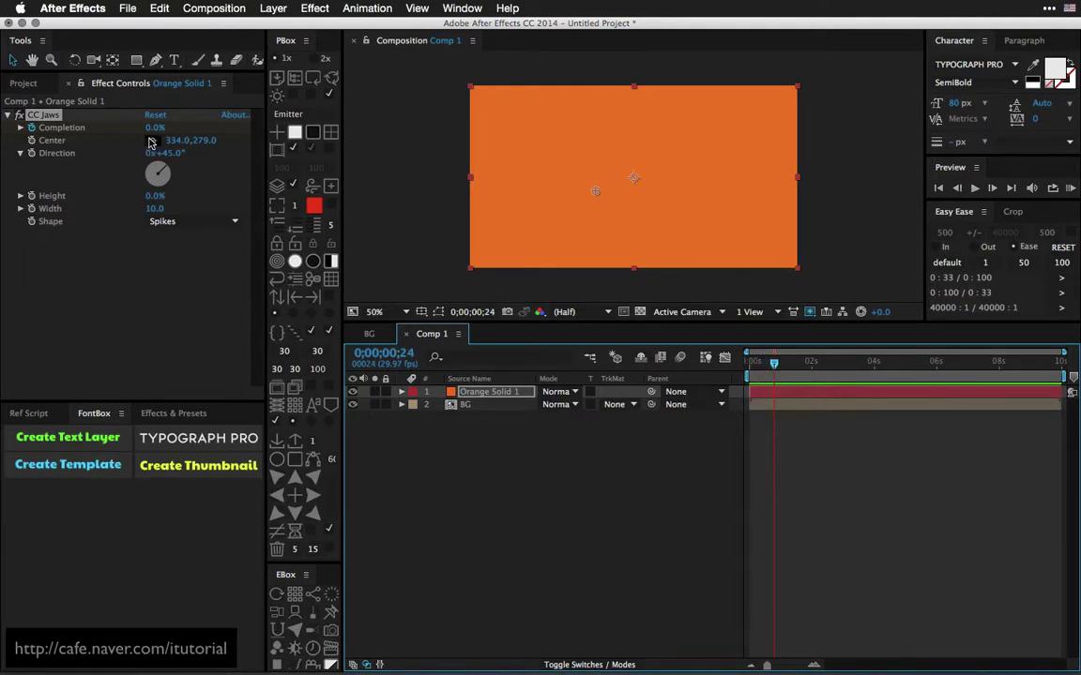
drag(155, 128, 164, 151)
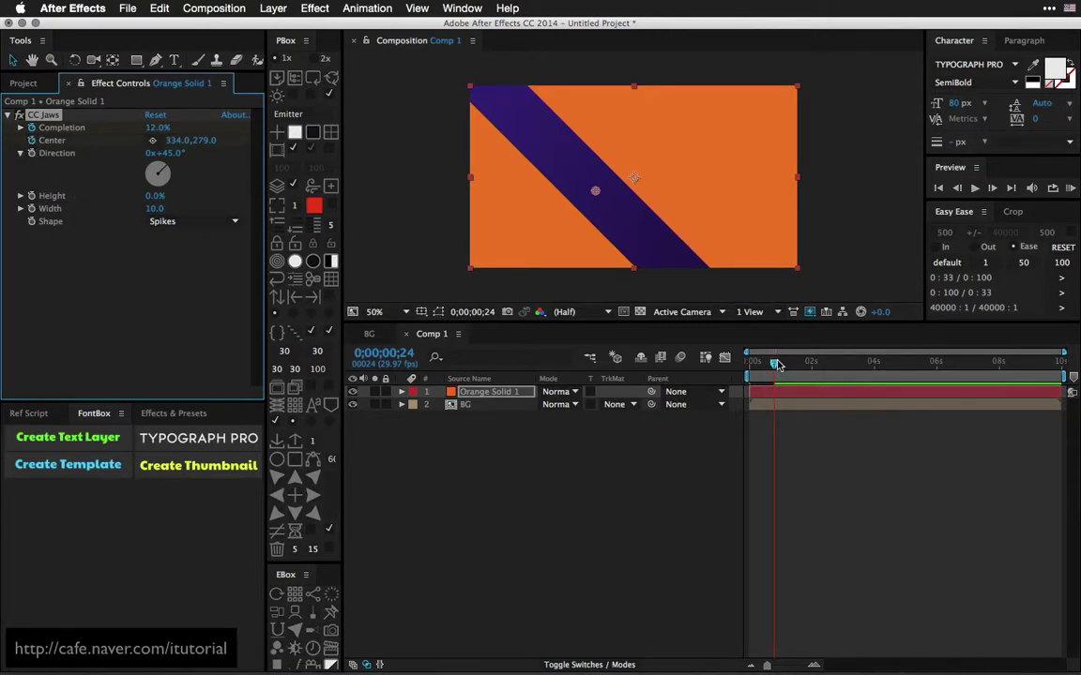
- At 0;00;01;24, push the Jaws centre past the lower-left corner, preview, and duplicate CC Jaws
drag(778, 365, 805, 363)
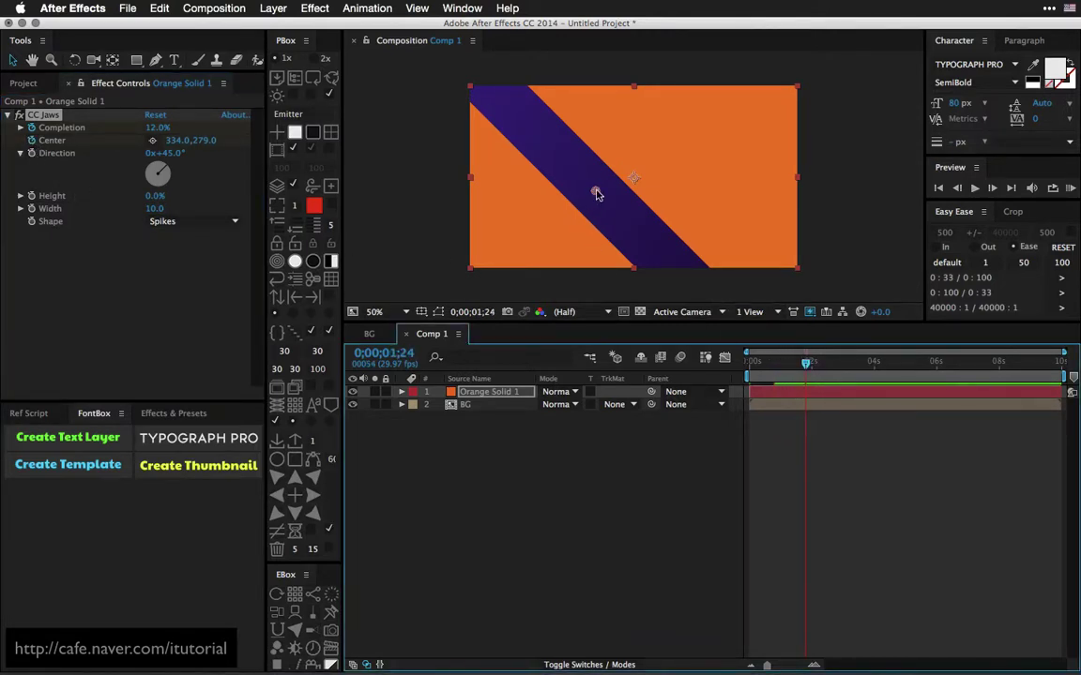
mouse_move(595, 193)
mouse_down()
mouse_move(489, 250)
mouse_move(433, 296)
mouse_up()
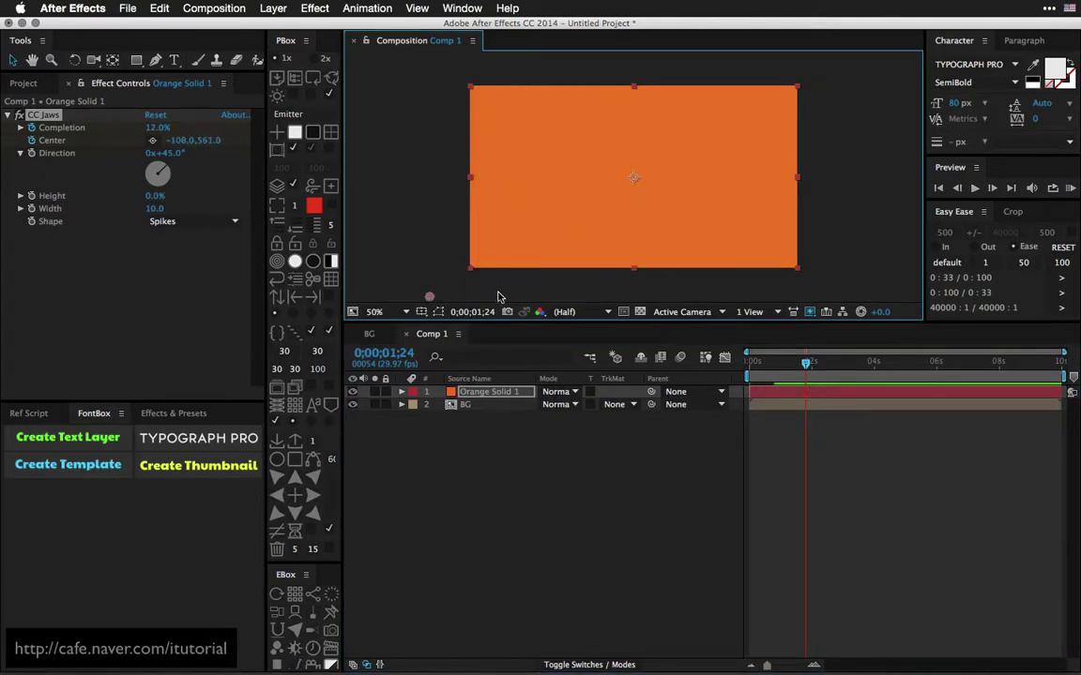
mouse_move(751, 366)
mouse_down()
mouse_move(787, 373)
mouse_move(770, 369)
mouse_up()
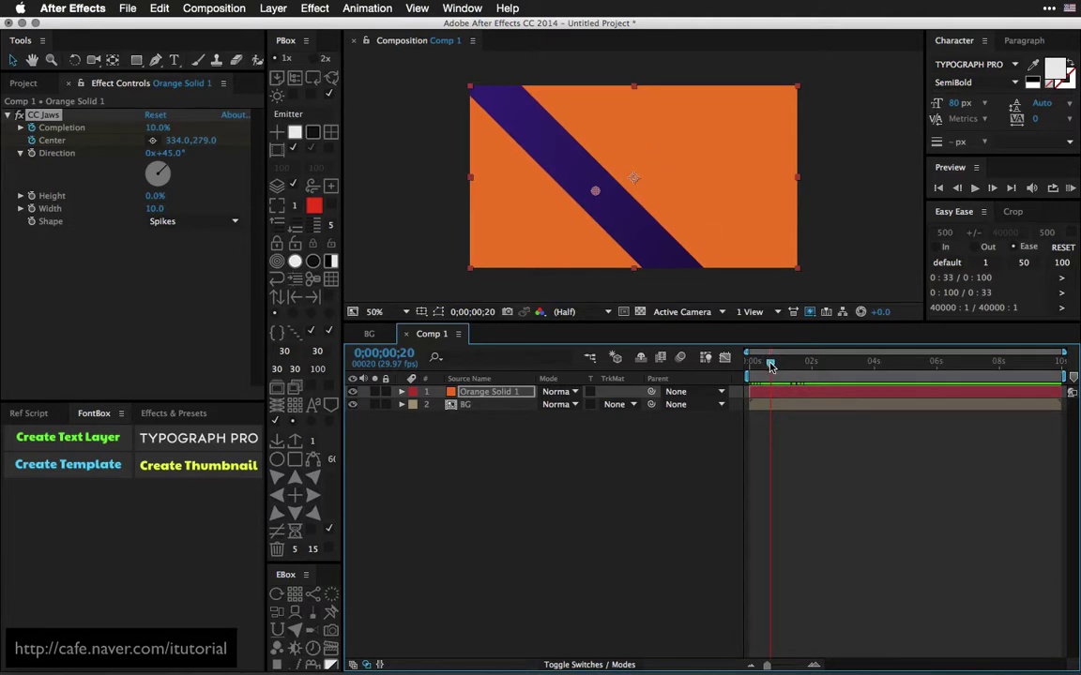
drag(771, 366, 775, 367)
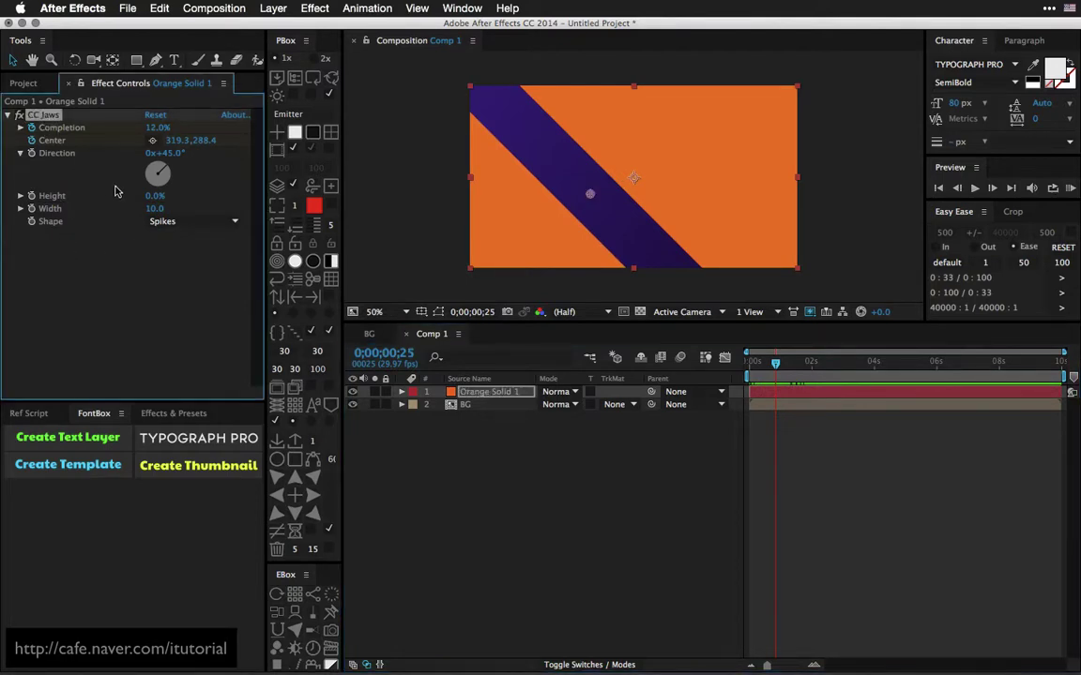
key(ctrl+d)
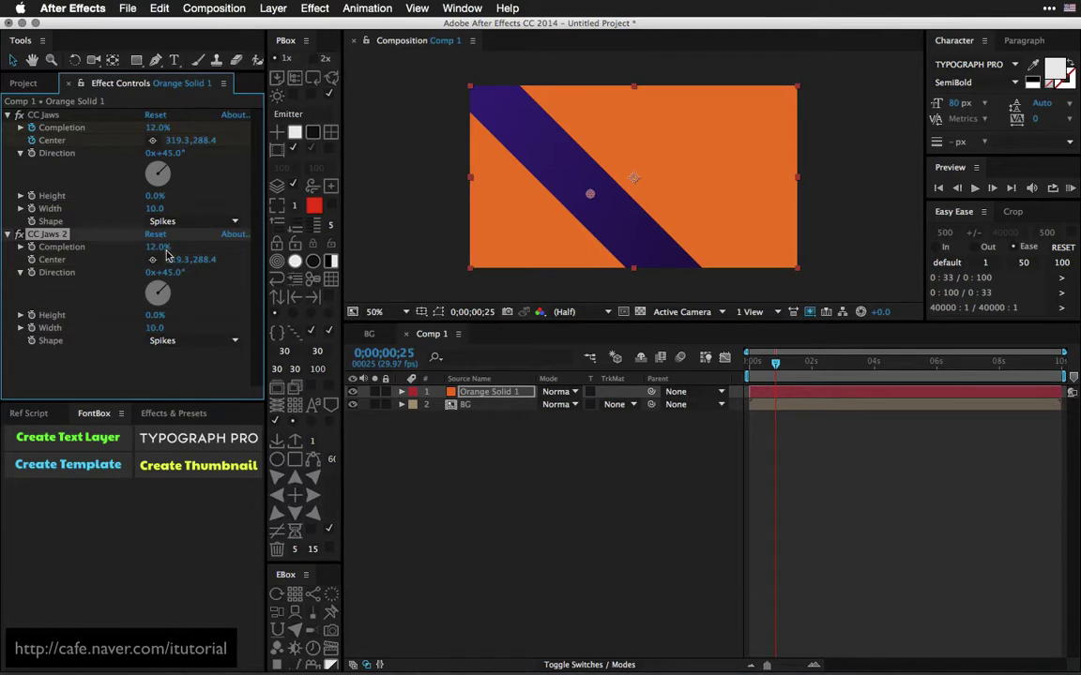
- Shift the CC Jaws 2 centre to the right and close its band to 0%
drag(156, 247, 398, 269)
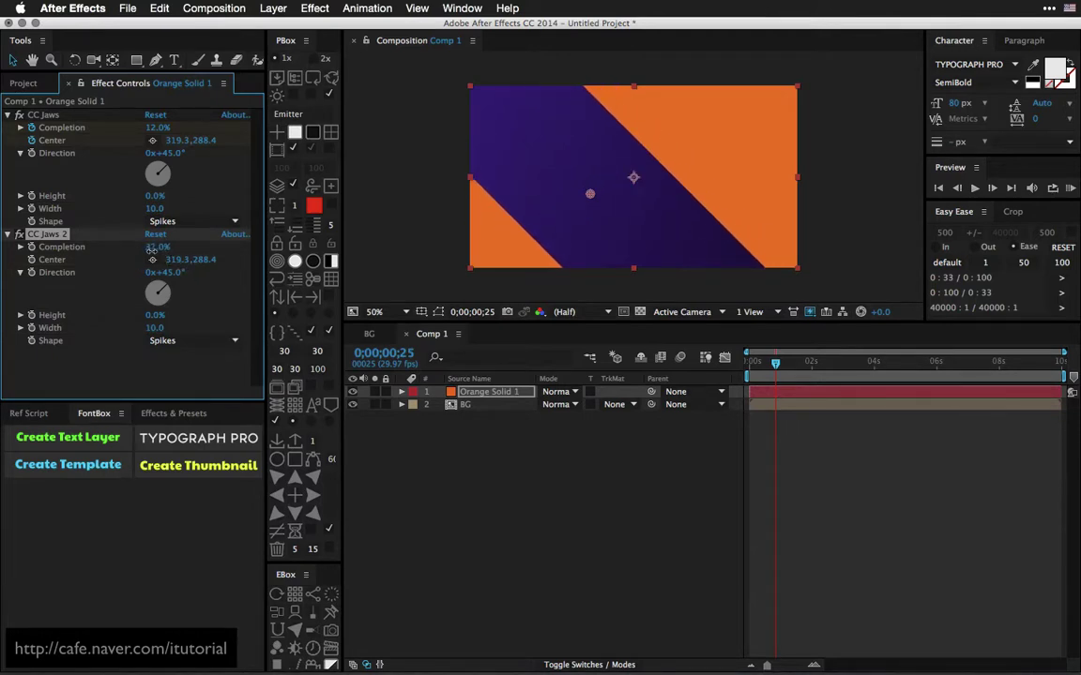
drag(597, 197, 676, 169)
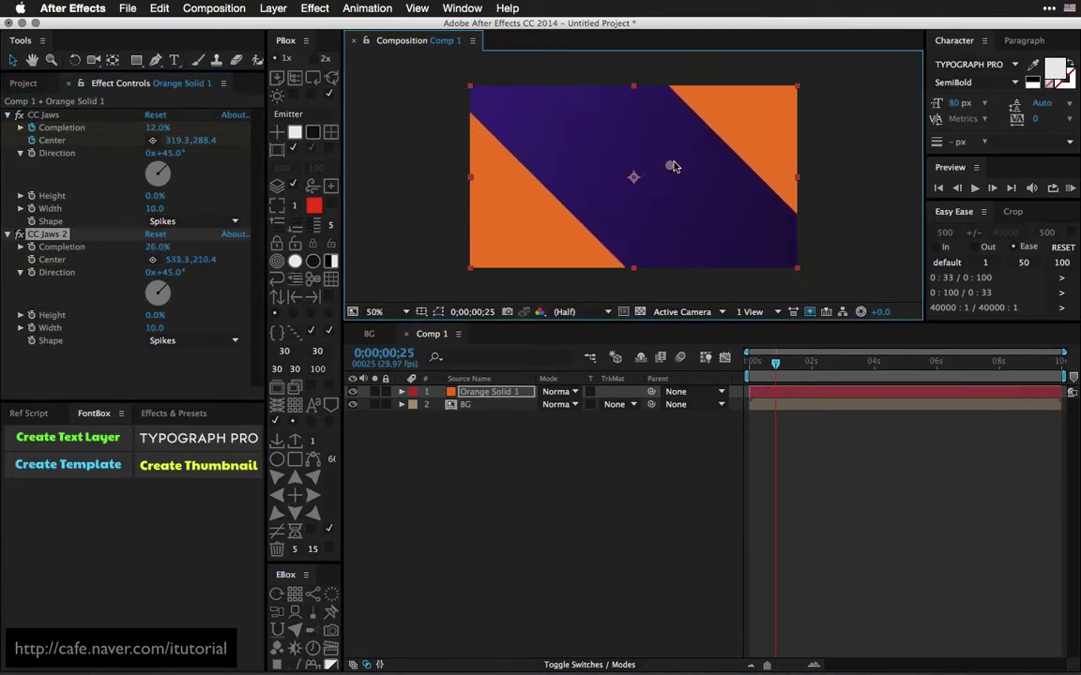
drag(158, 251, 139, 248)
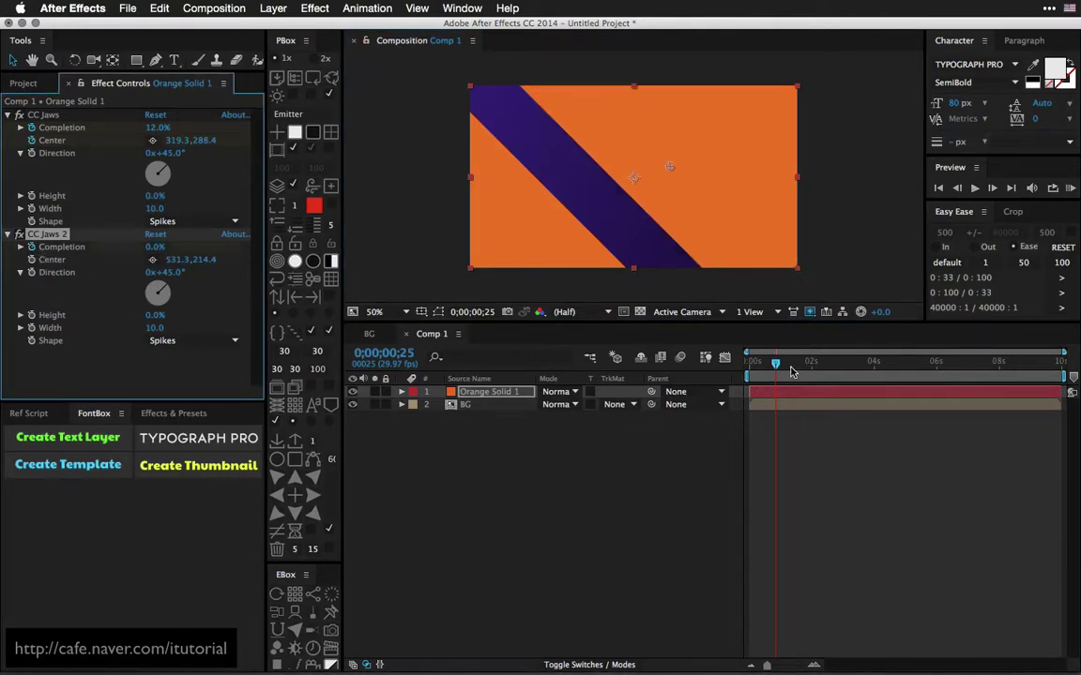
- Keyframe CC Jaws 2 Completion rising to 27%, then fully open at 2;10
drag(777, 364, 796, 364)
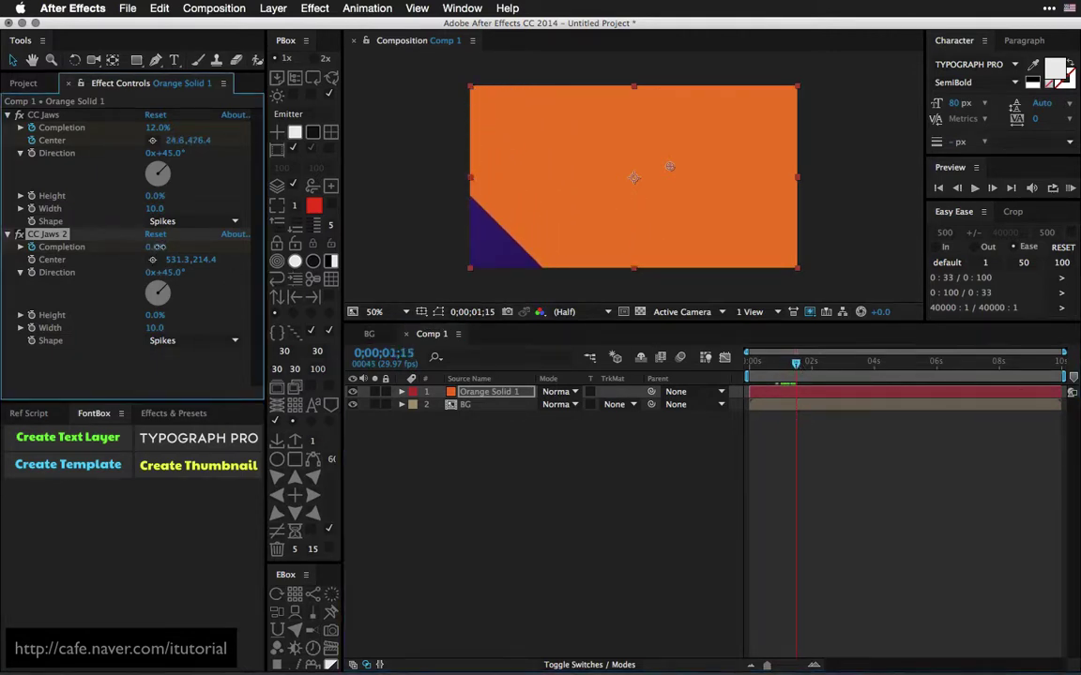
drag(150, 249, 173, 249)
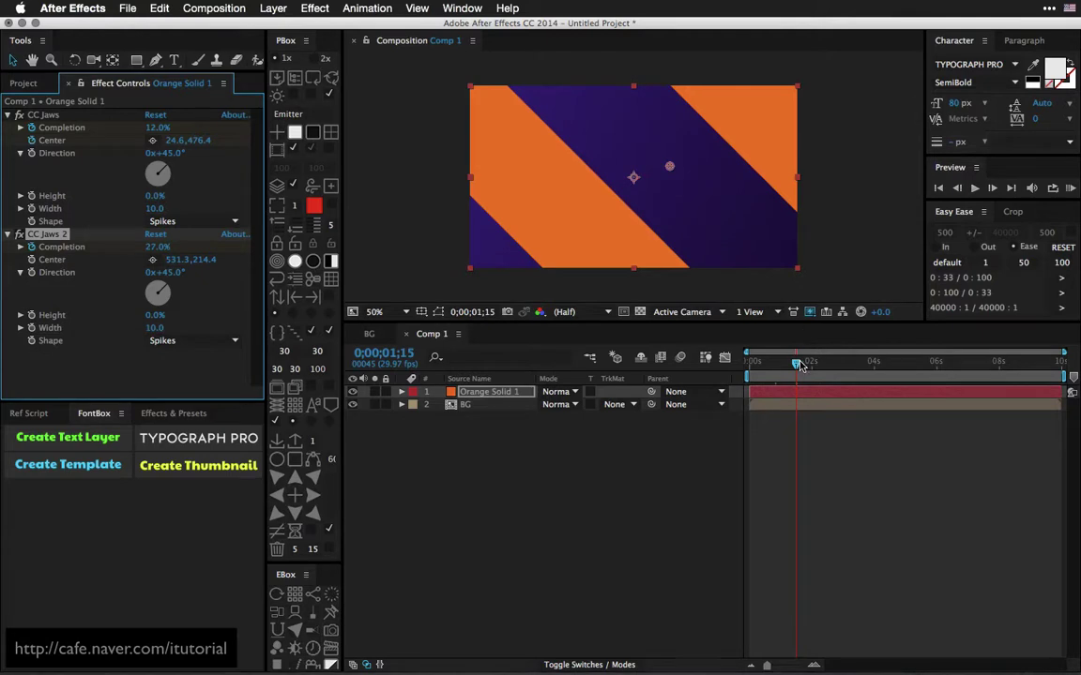
drag(800, 366, 821, 364)
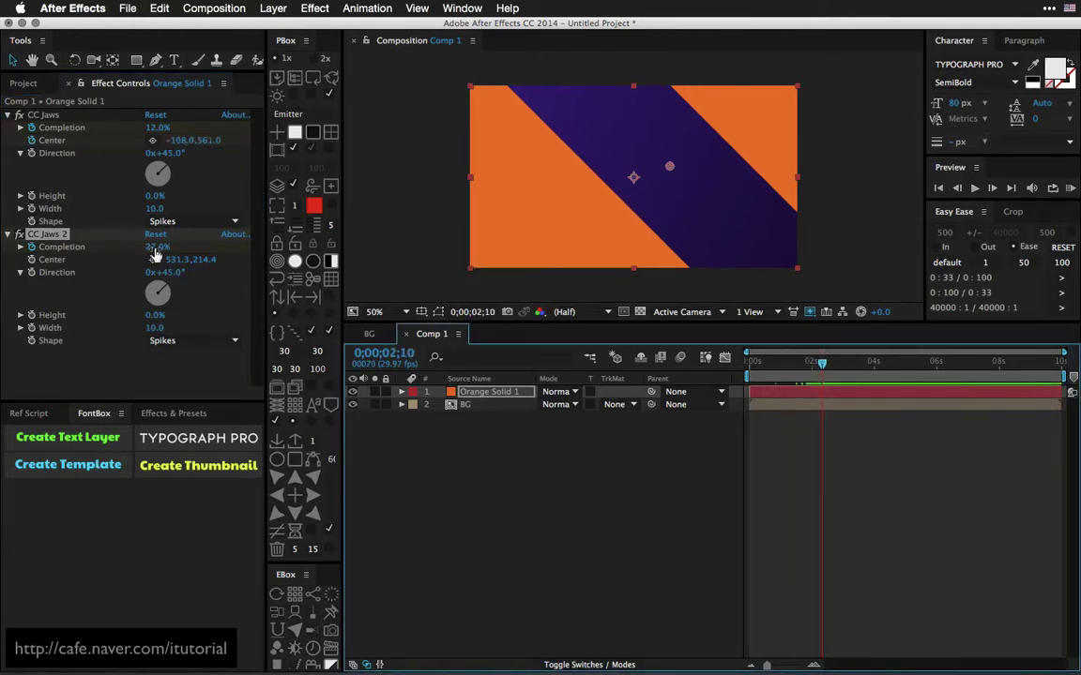
drag(156, 253, 210, 235)
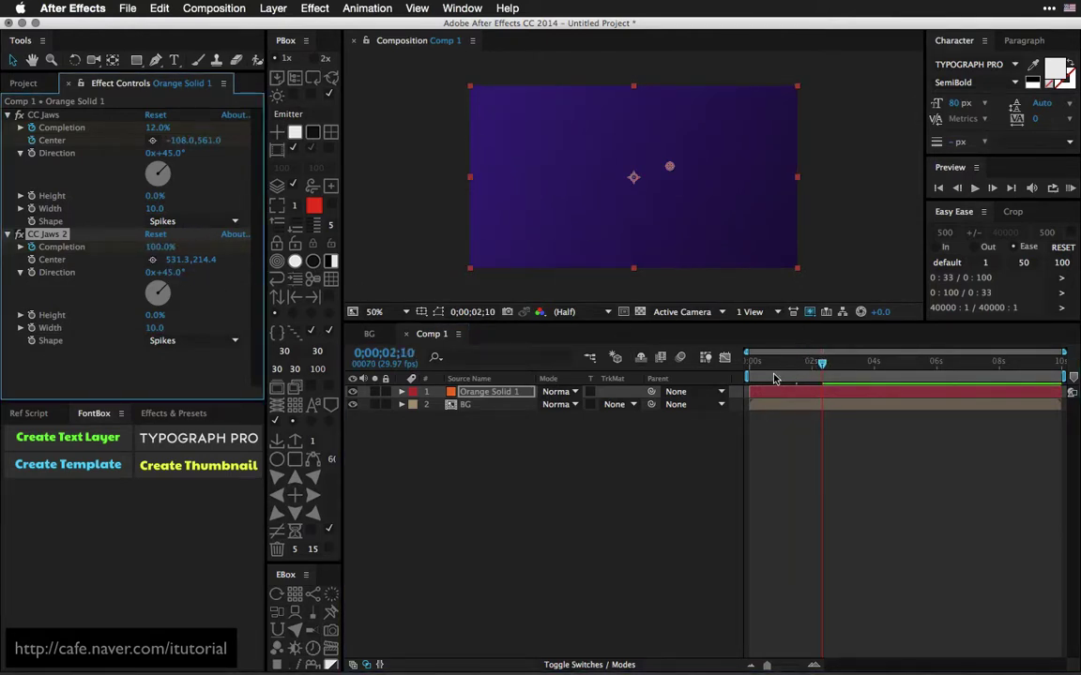
mouse_move(755, 365)
mouse_down()
mouse_move(795, 365)
mouse_move(767, 362)
mouse_move(781, 362)
mouse_up()
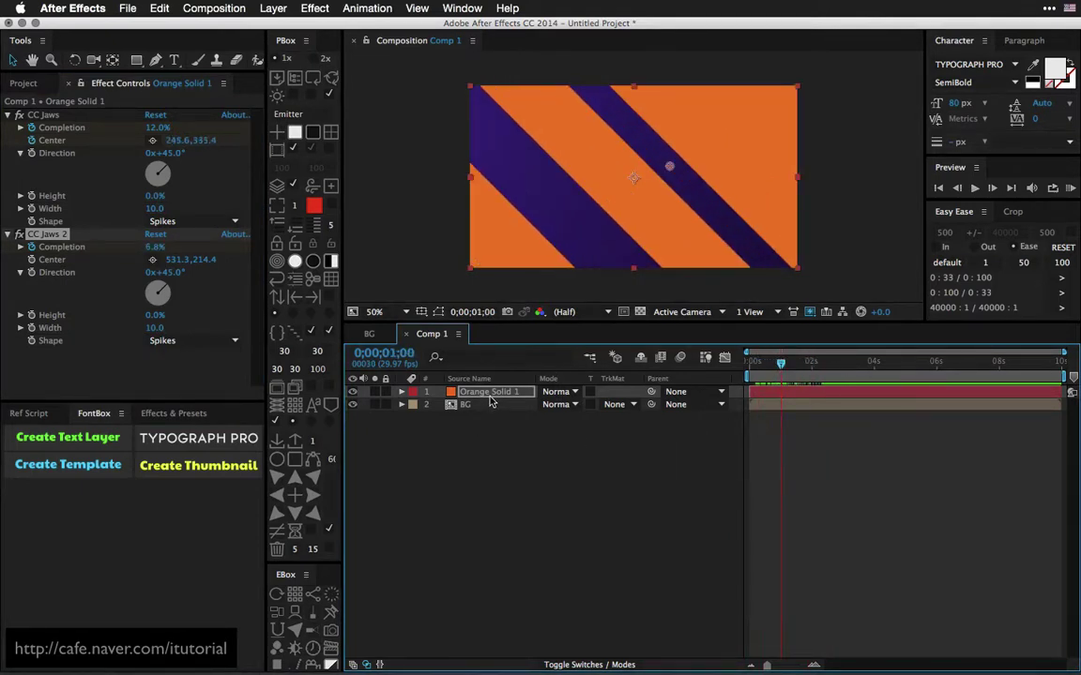
key(Return)
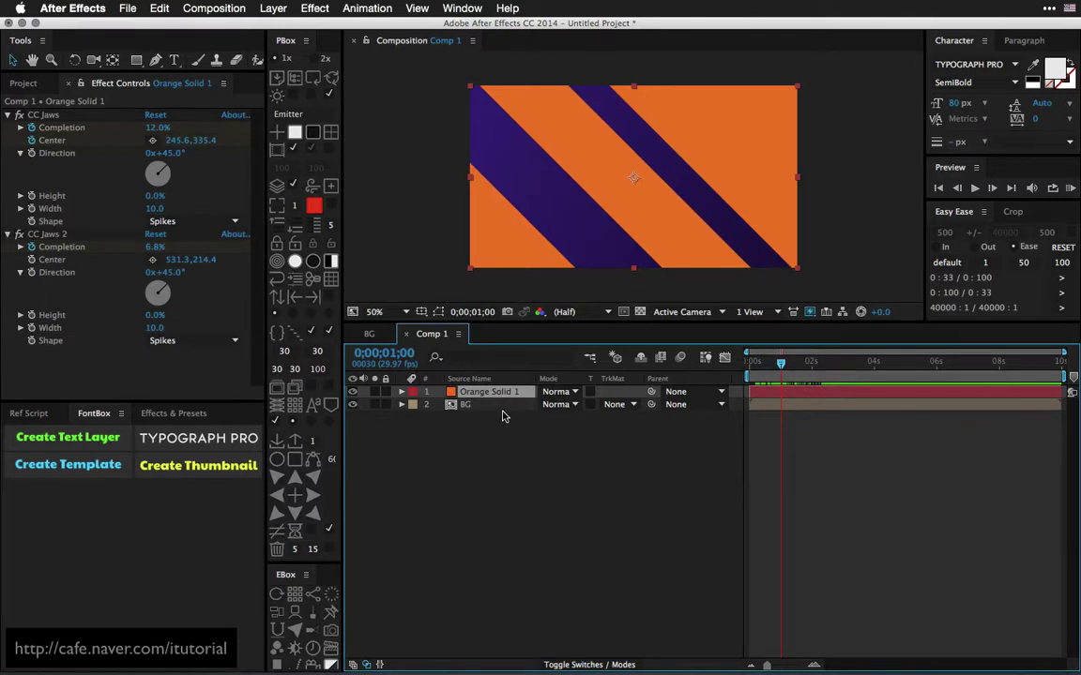
- Apply Easy Ease to all Jaws keyframes and lower the middle CC Jaws 2 Completion to 4.9%
key(u)
drag(842, 410, 738, 472)
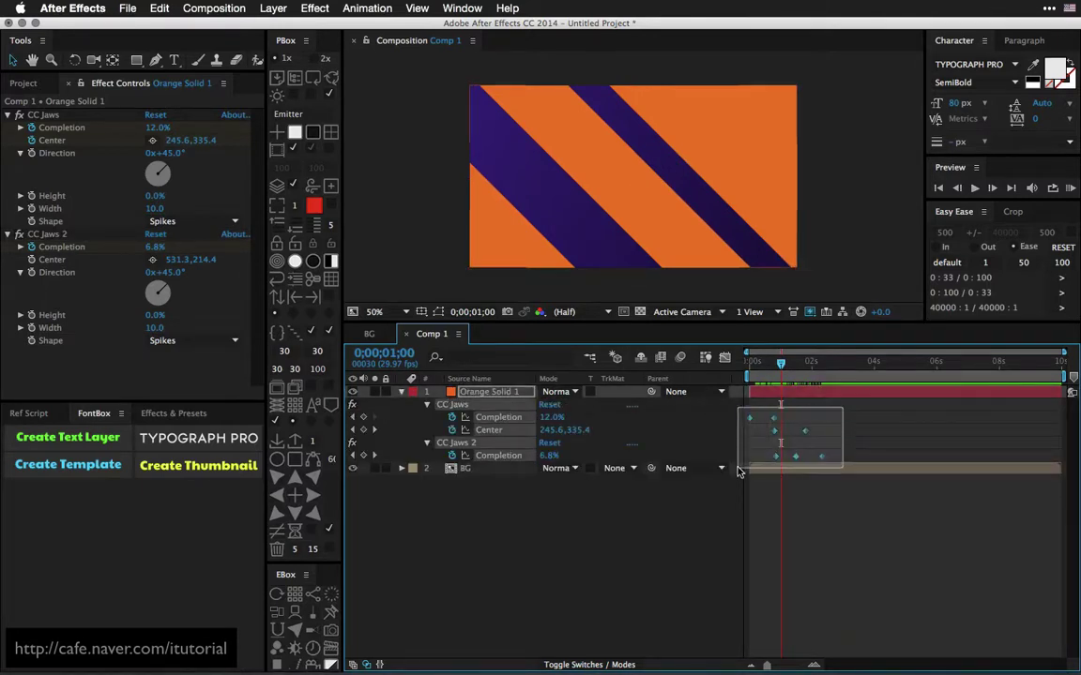
click(947, 263)
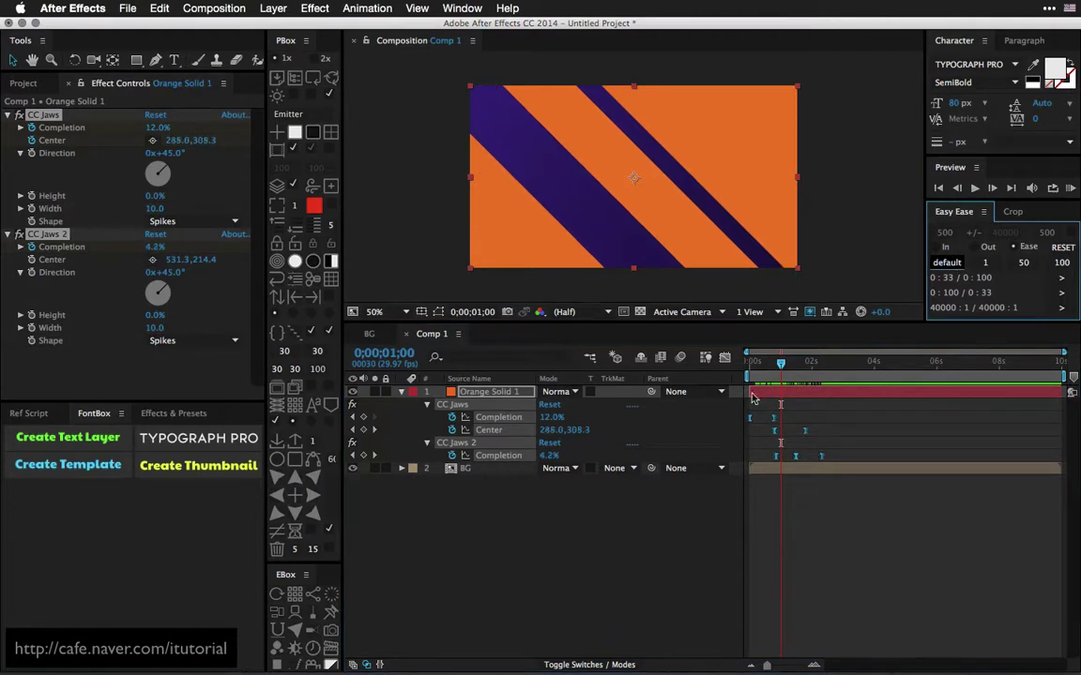
mouse_move(751, 368)
mouse_down()
mouse_move(810, 373)
mouse_move(794, 369)
mouse_up()
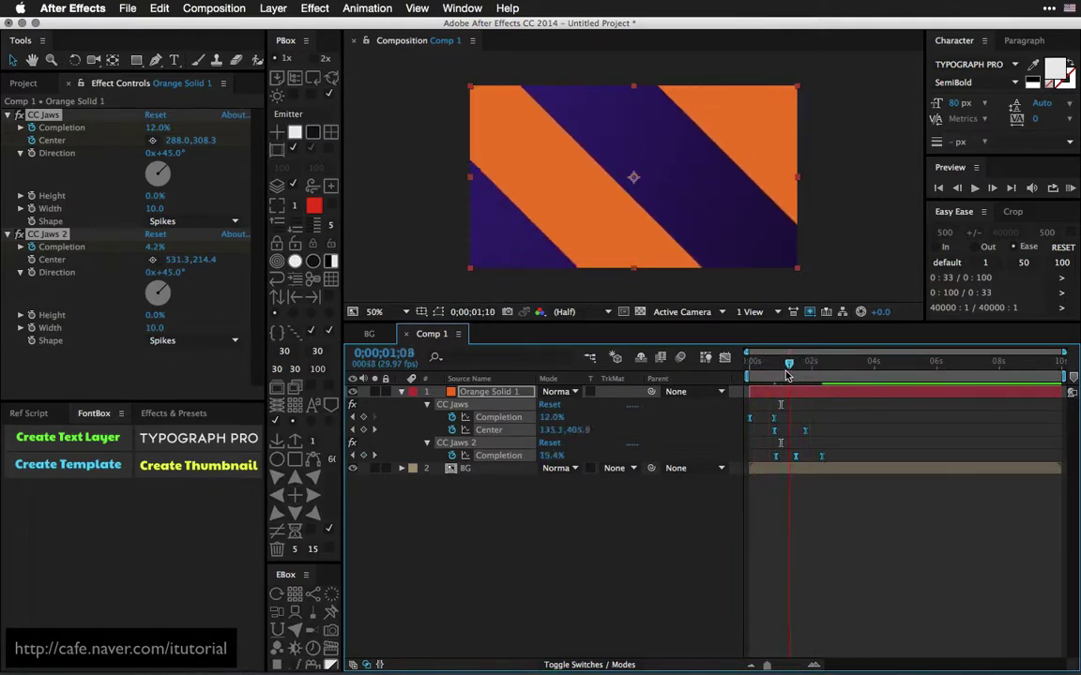
click(797, 457)
drag(796, 456, 795, 457)
mouse_move(767, 370)
mouse_down()
mouse_move(800, 367)
mouse_move(782, 366)
mouse_up()
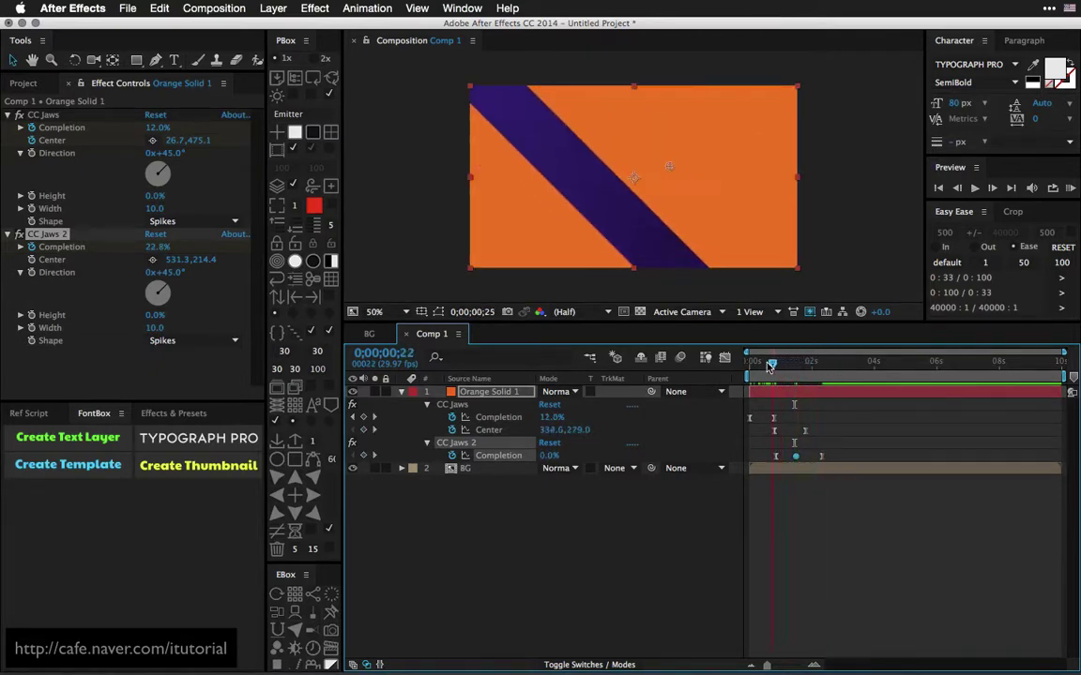
- Collapse the orange solid's properties, preview the animation, and return to the Project panel
click(463, 508)
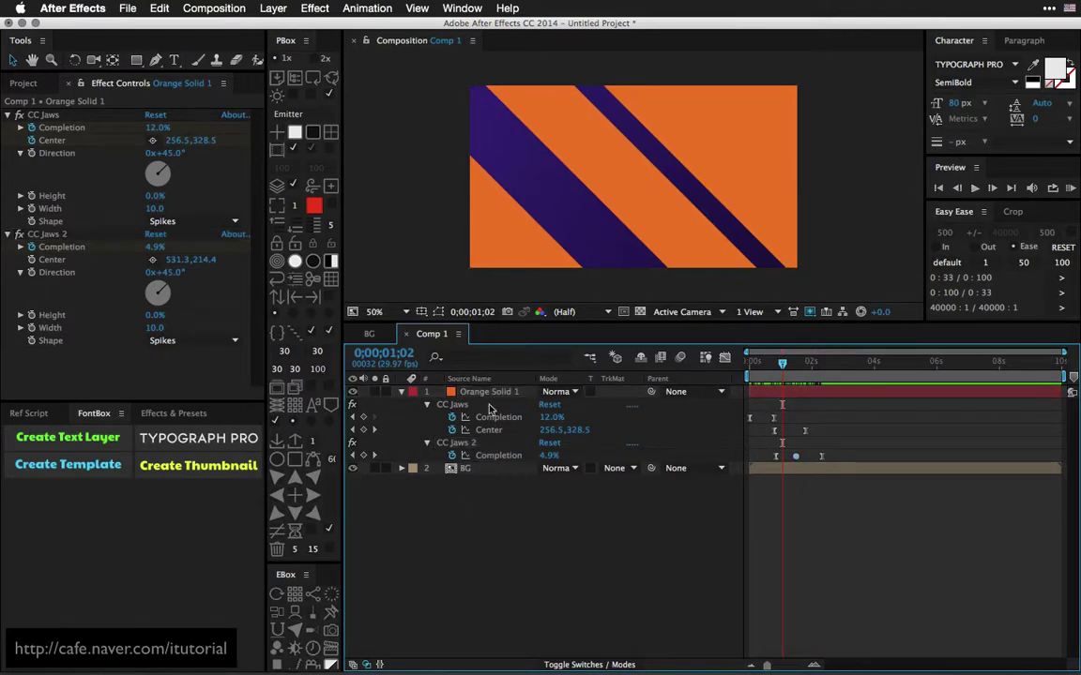
click(402, 392)
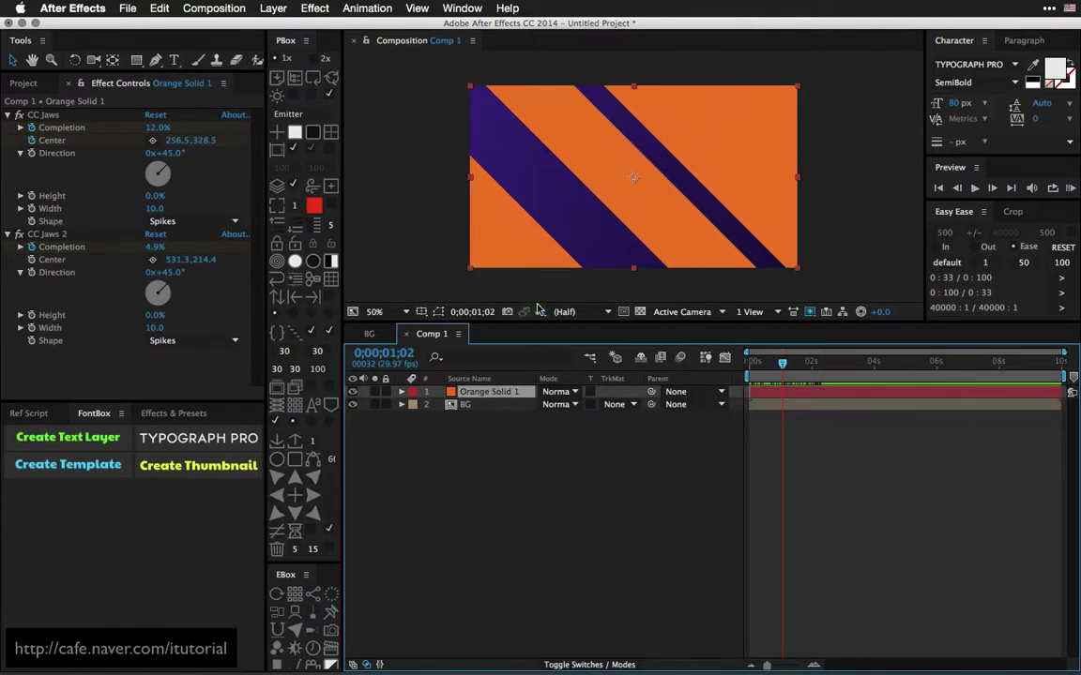
click(468, 435)
click(486, 393)
key(space)
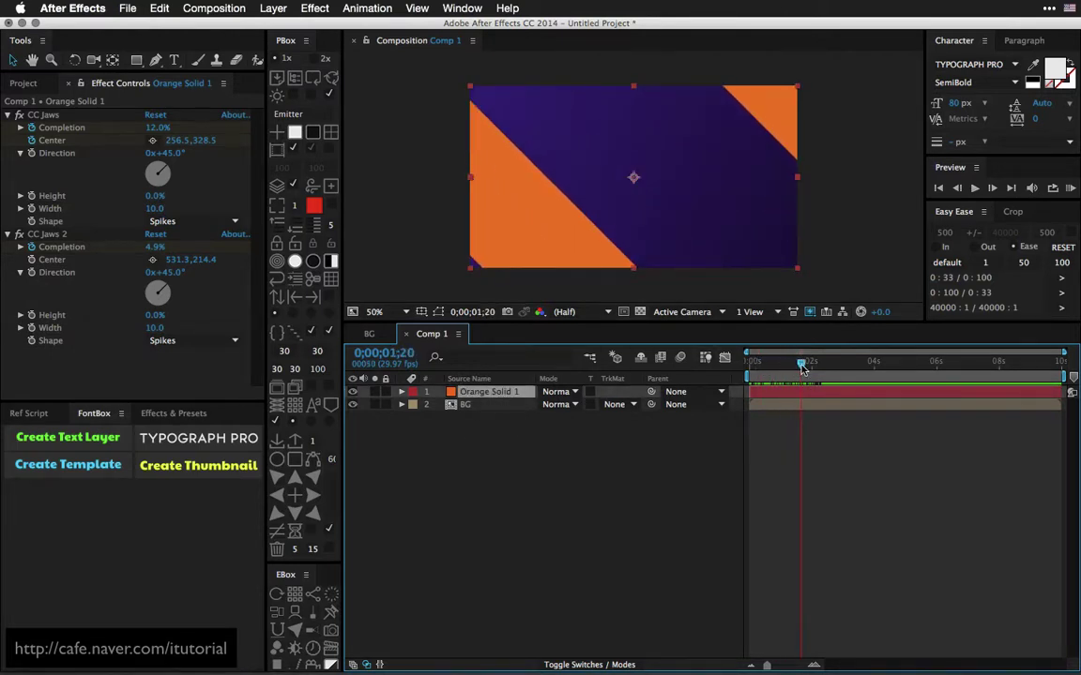
click(38, 85)
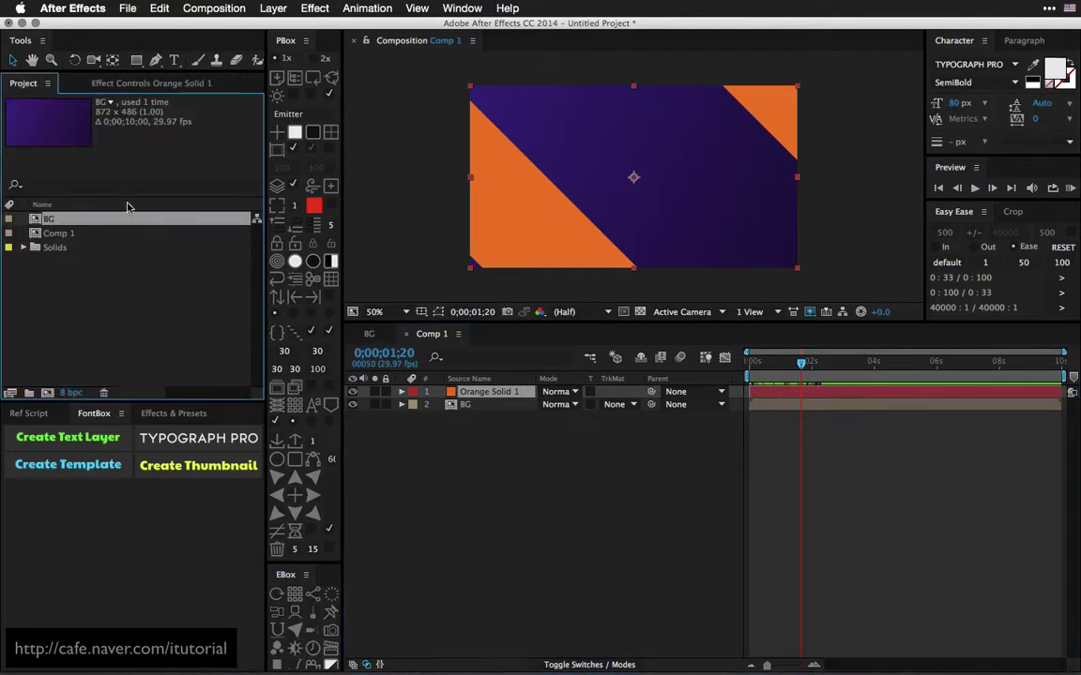
- Create a new composition named text
click(46, 394)
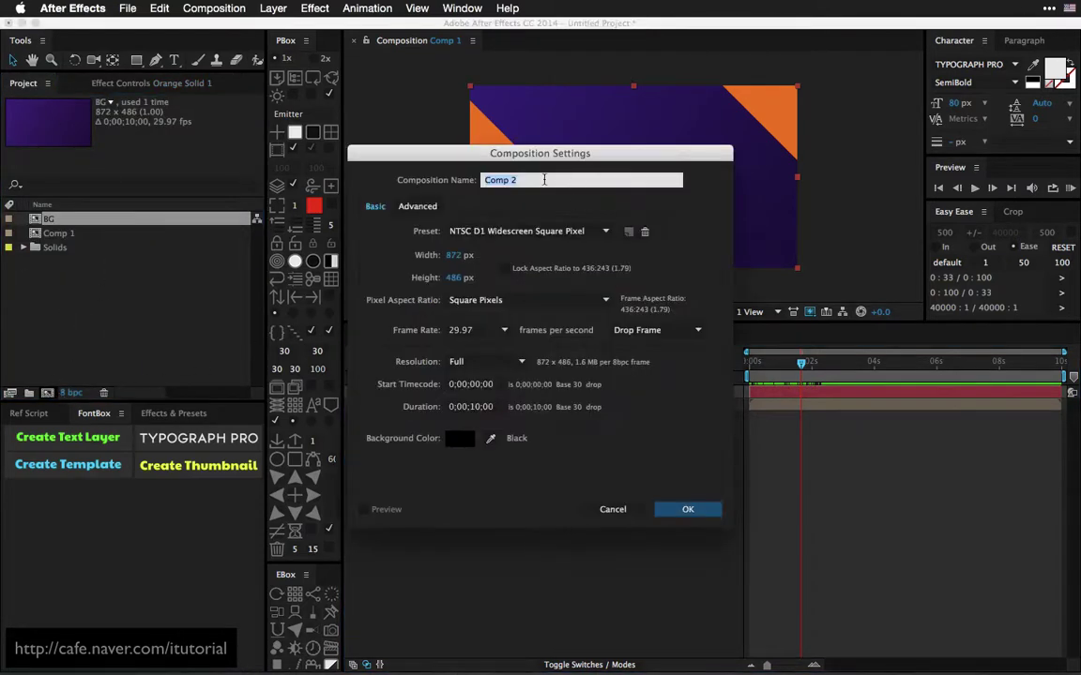
text(tex)
text(t)
click(684, 511)
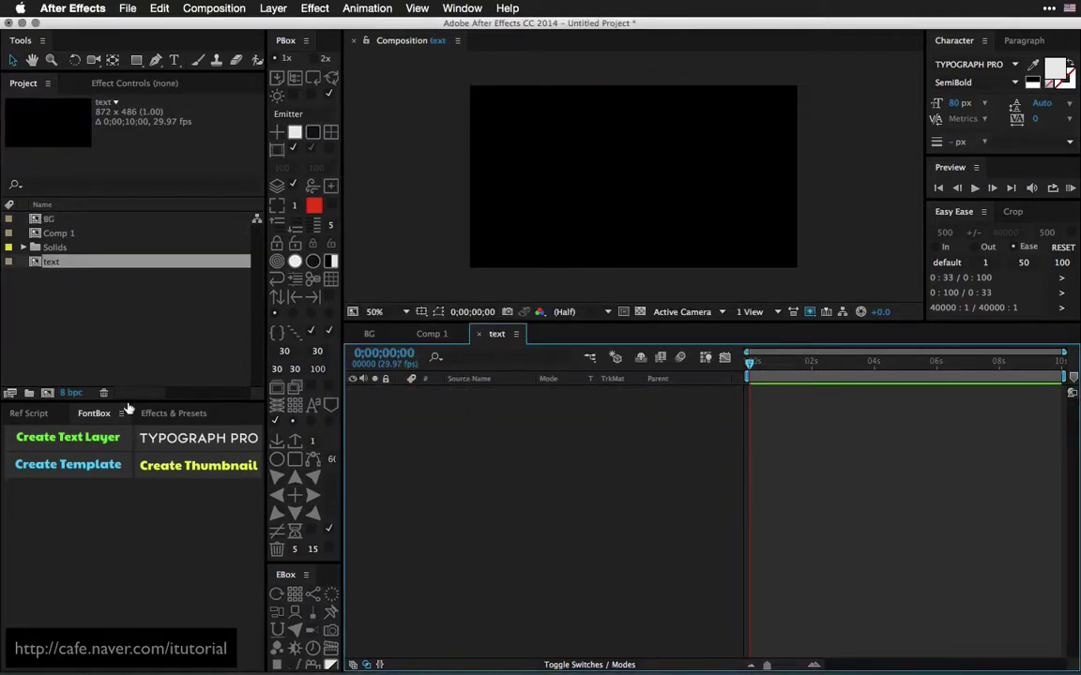
- Add a two-line text layer reading CHN over TELEVISION
click(94, 441)
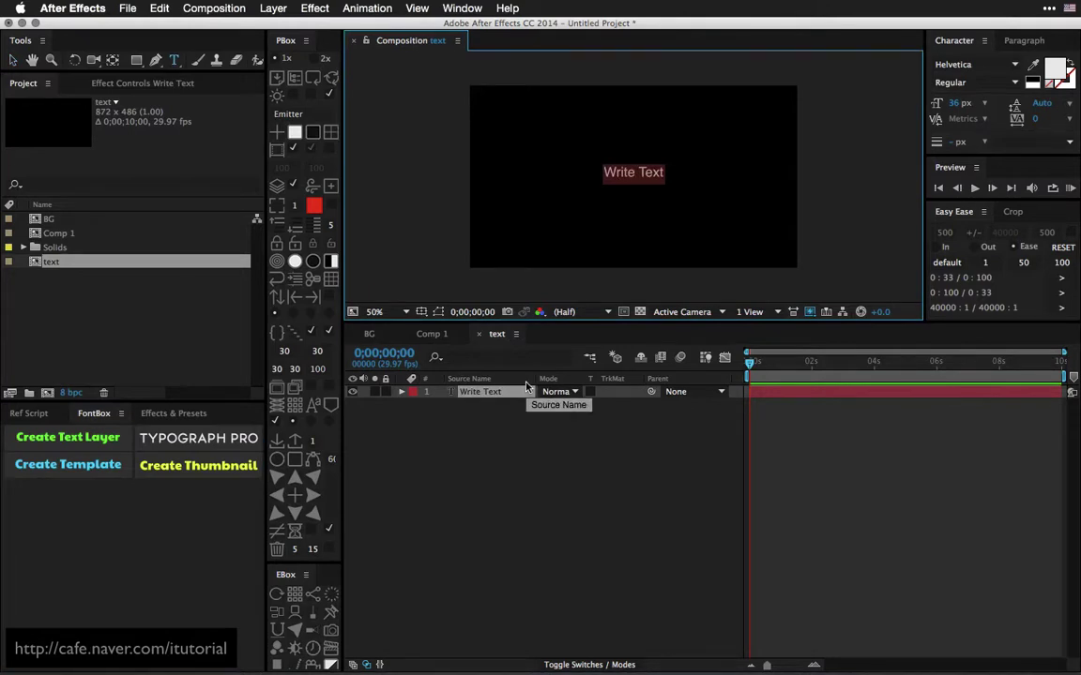
text(CHN)
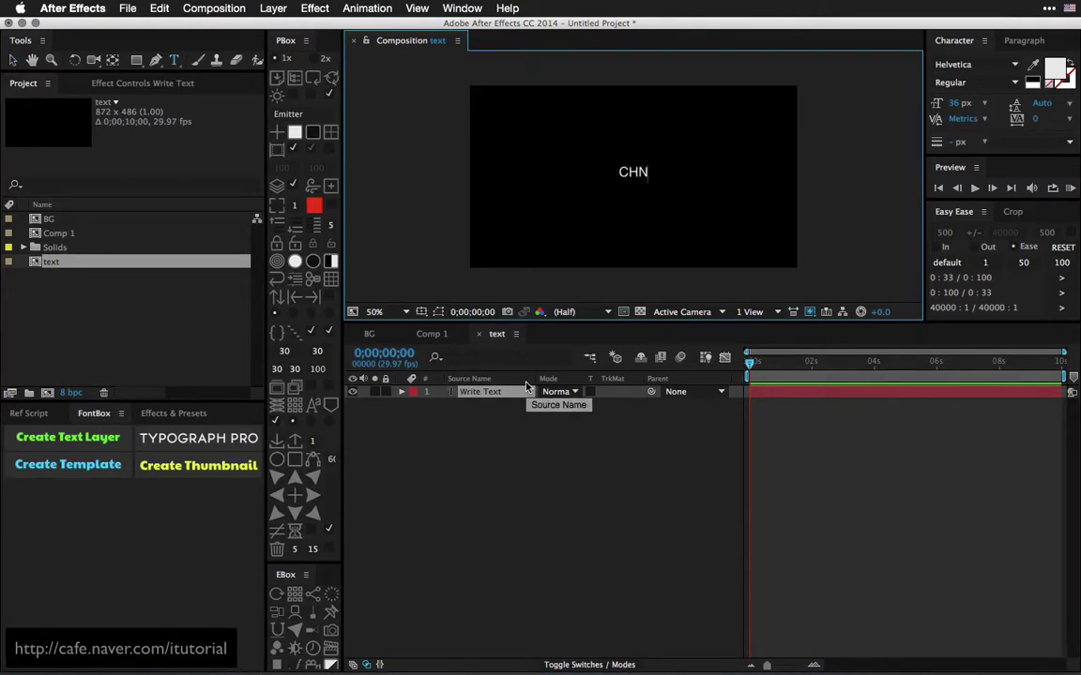
key(Return)
text(e)
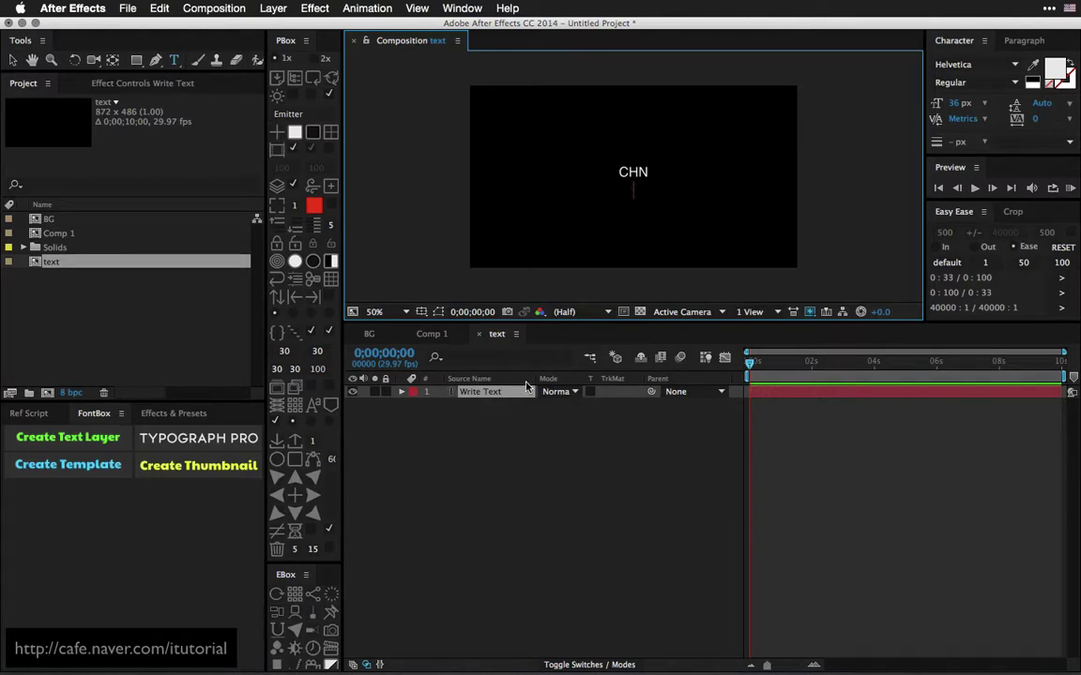
text(LEV)
text(ISION)
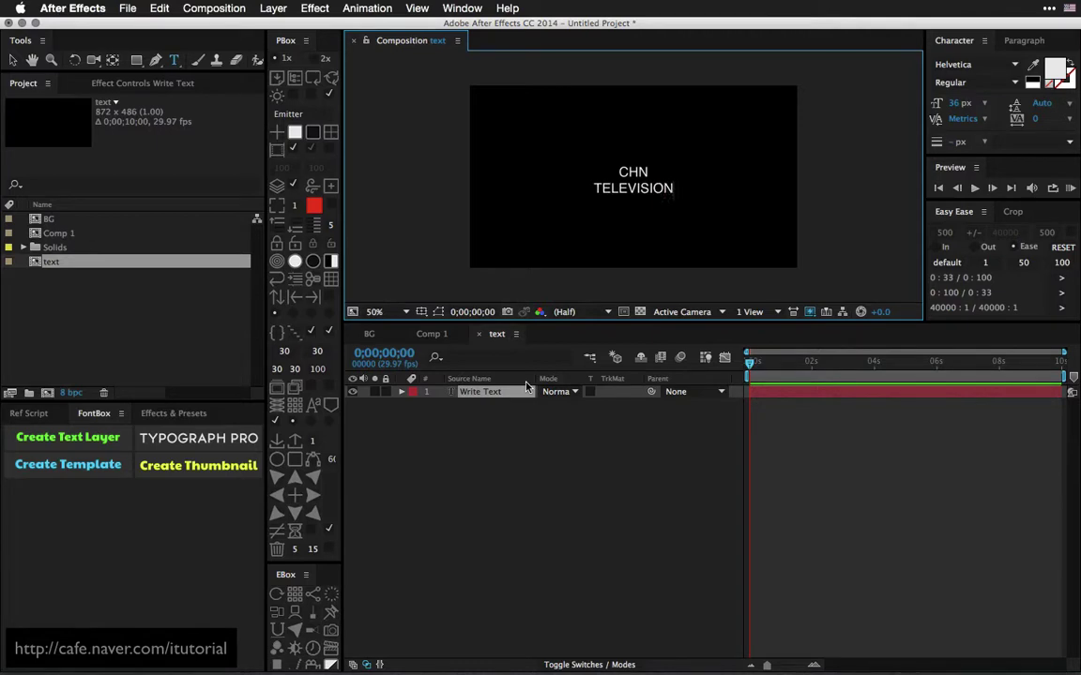
click(484, 469)
click(490, 391)
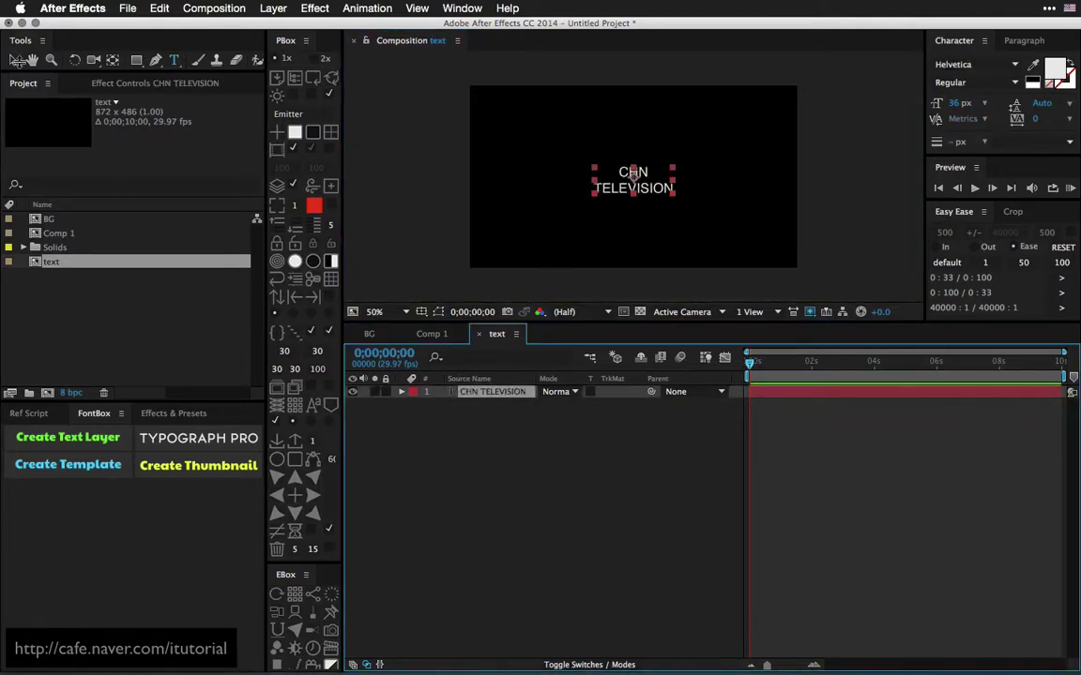
- Select the CHN TELEVISION layer and enlarge its text
click(13, 59)
click(226, 450)
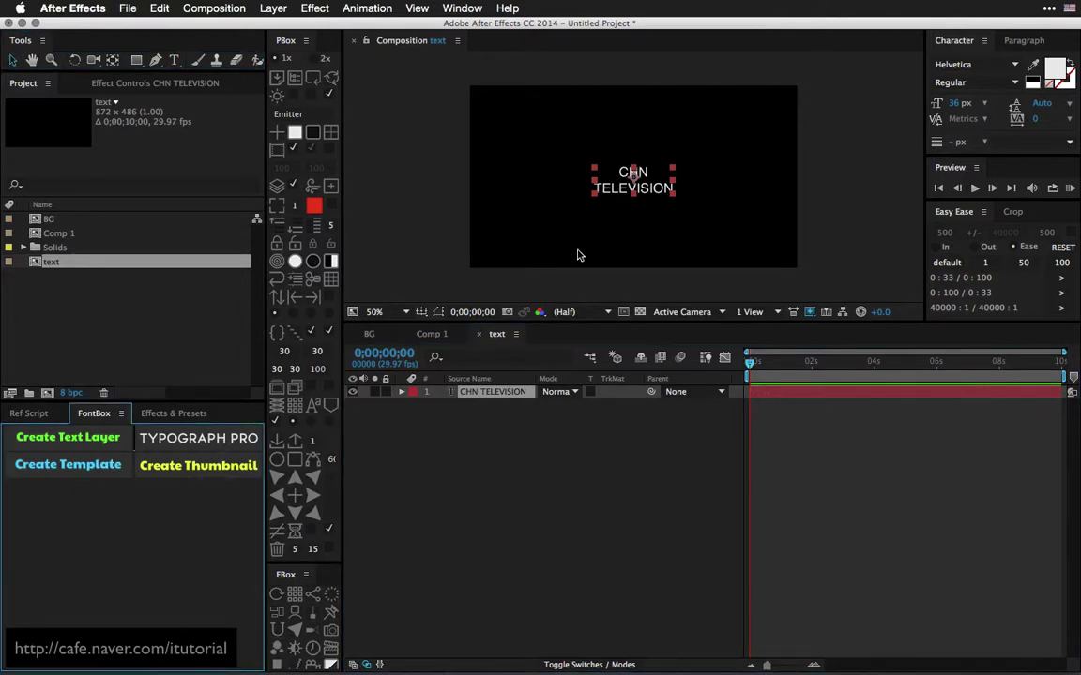
click(465, 415)
click(475, 394)
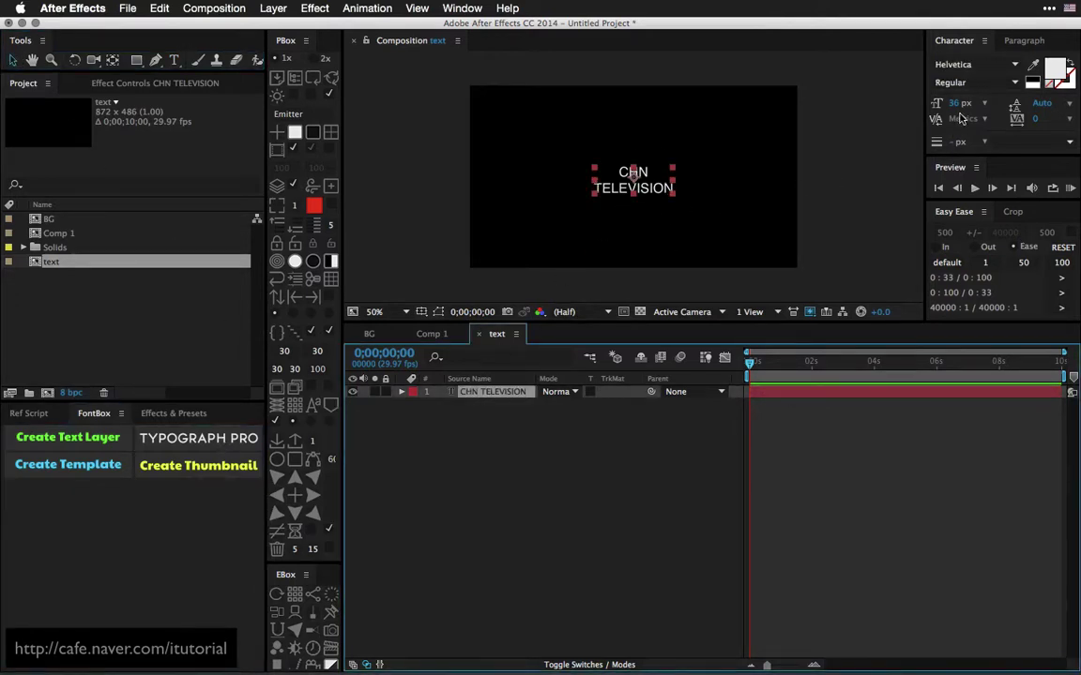
drag(957, 104, 1013, 102)
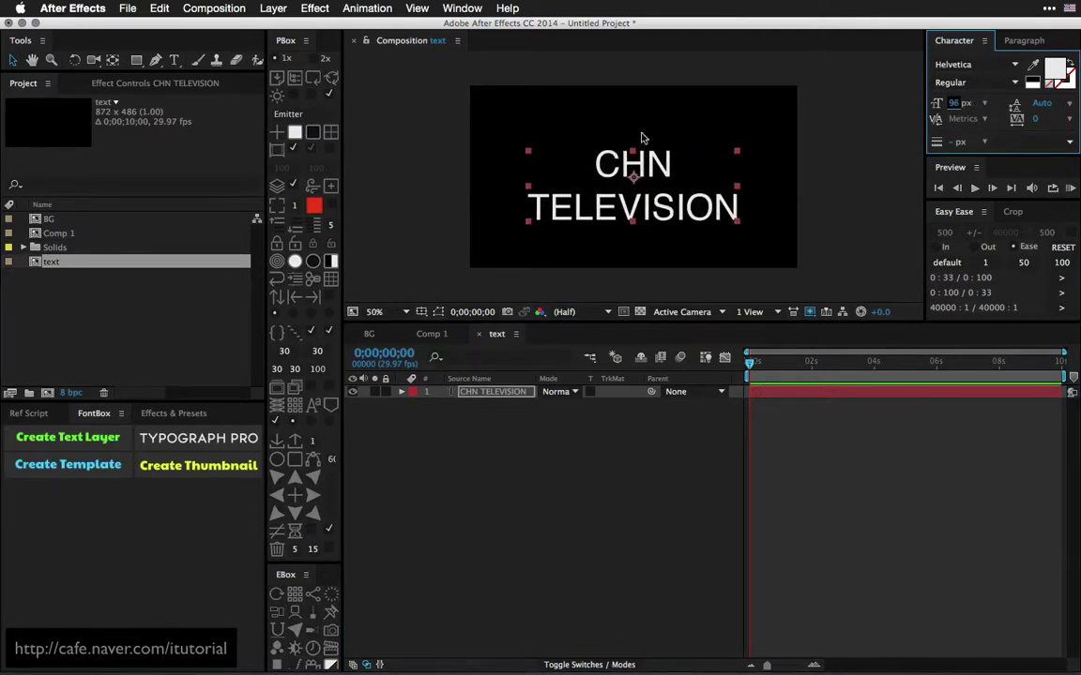
- Enlarge the word CHN and shrink TELEVISION to 56 px
click(497, 410)
double_click(500, 392)
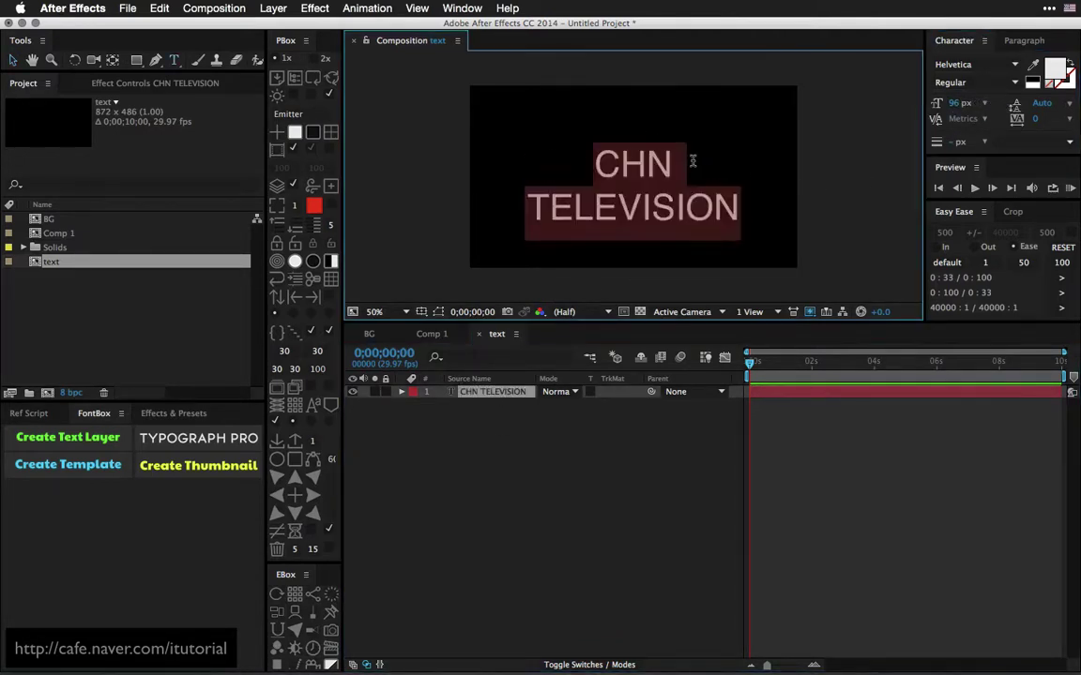
click(679, 163)
drag(680, 164, 593, 164)
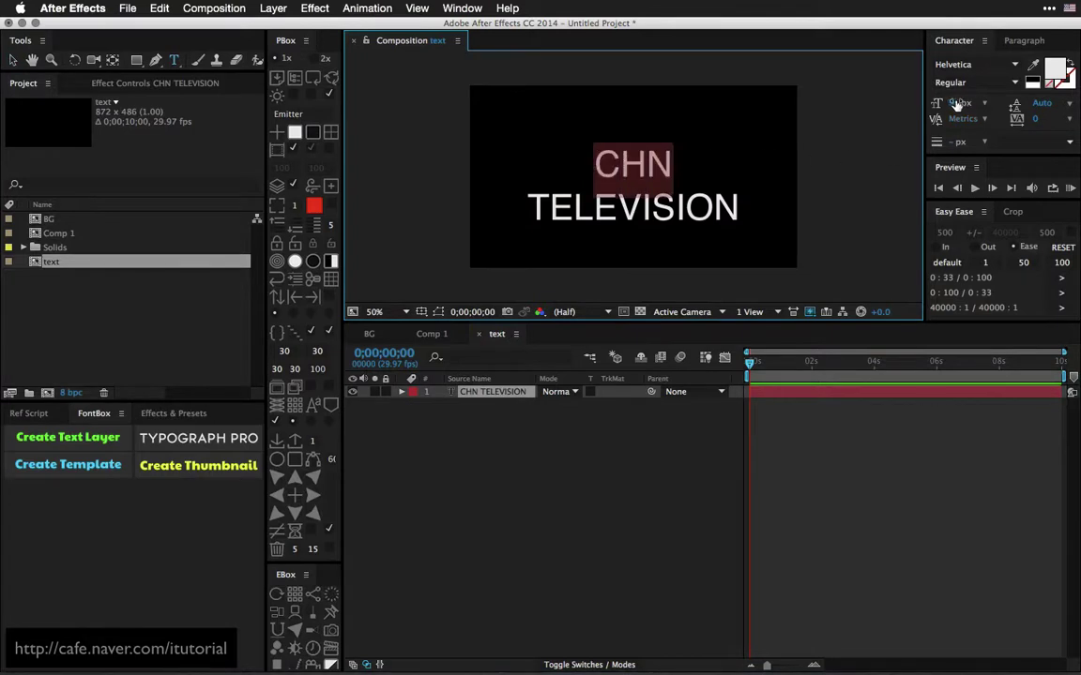
drag(958, 104, 1015, 103)
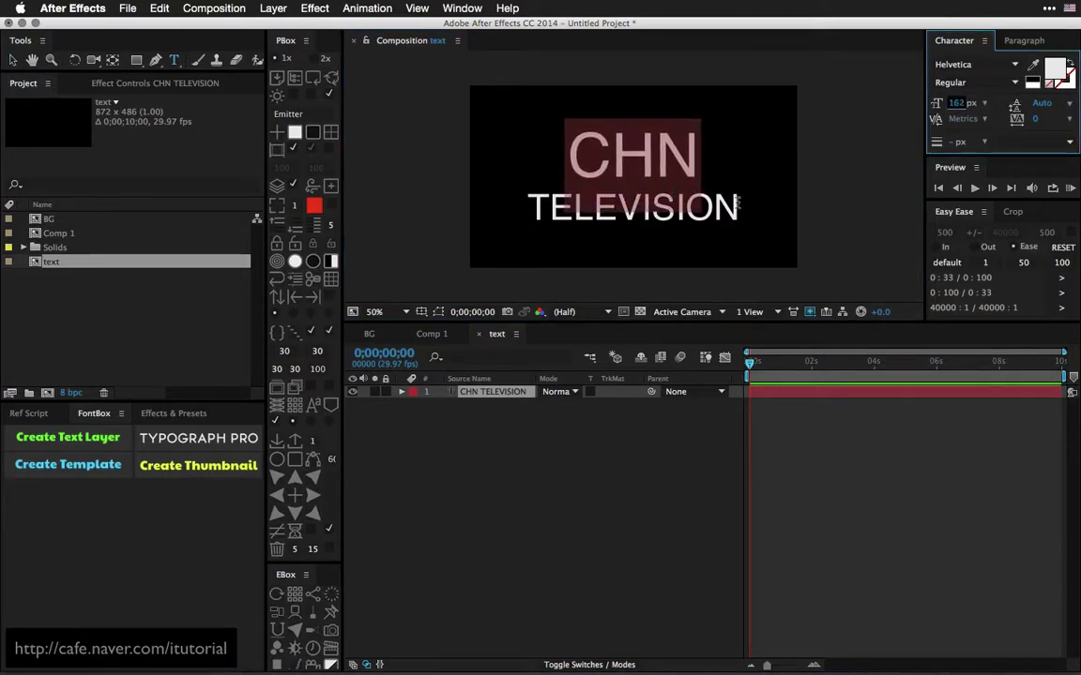
drag(739, 206, 526, 206)
mouse_move(958, 103)
mouse_down()
mouse_move(919, 99)
mouse_move(924, 108)
mouse_up()
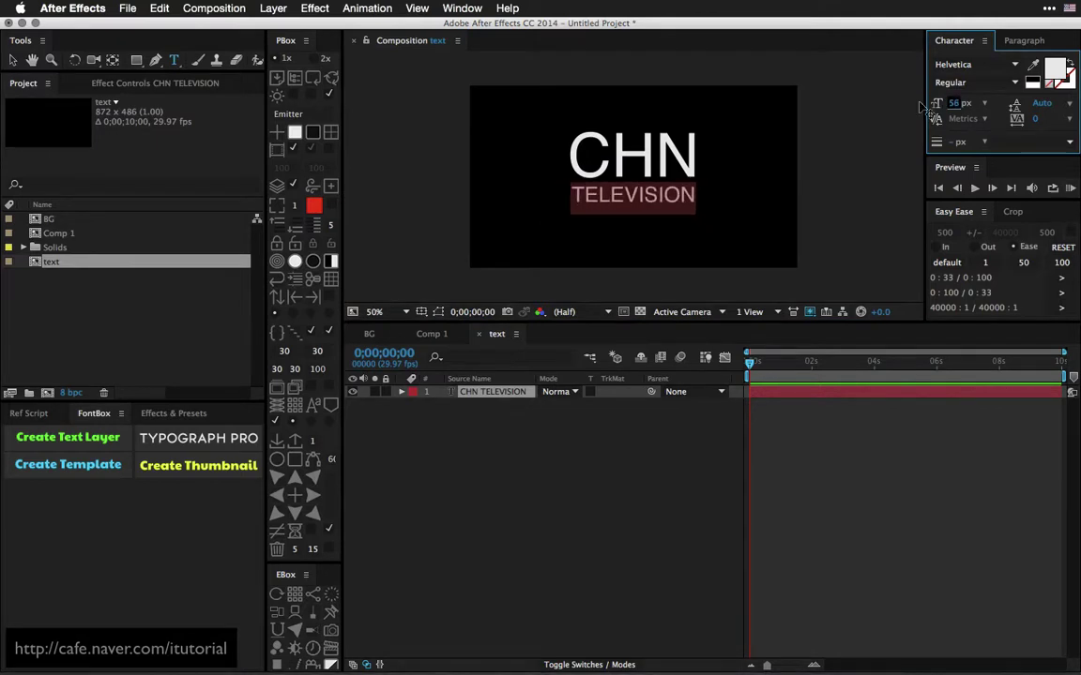
click(482, 438)
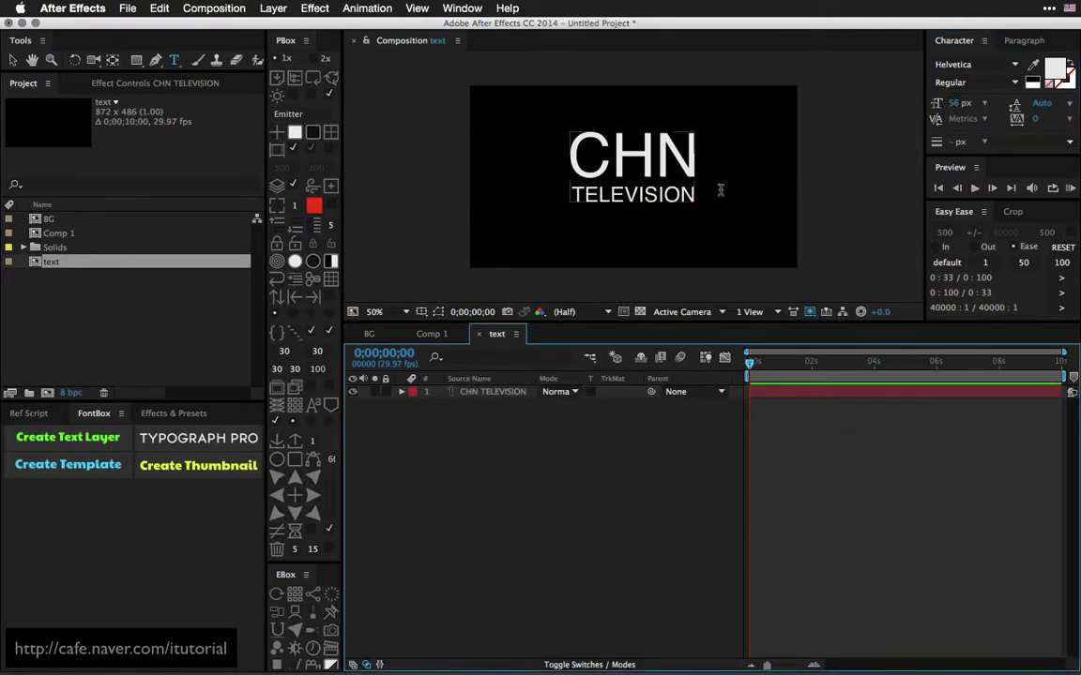
- Set the TELEVISION leading to 60 px, then switch back to Comp 1
drag(693, 190, 563, 186)
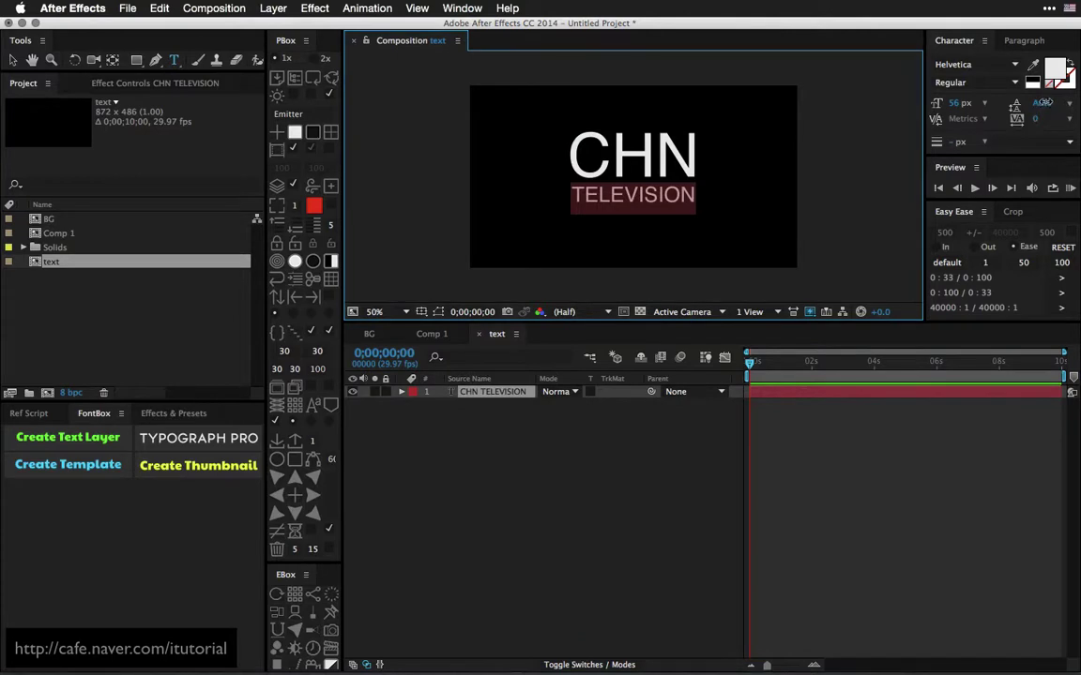
drag(1044, 101, 1036, 101)
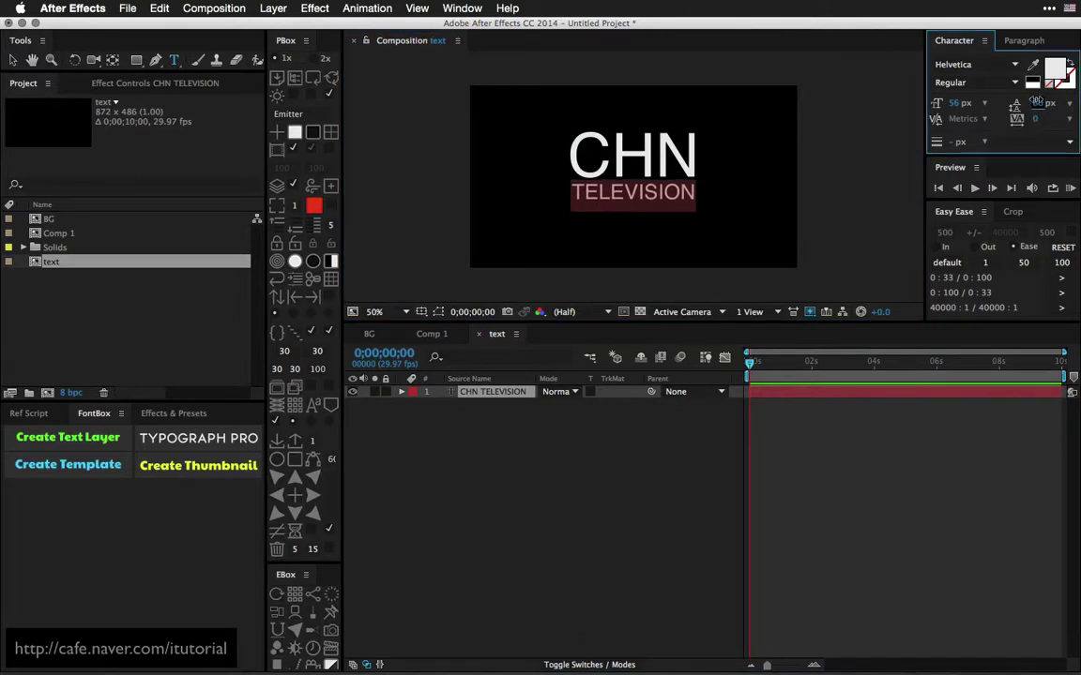
click(490, 438)
click(427, 335)
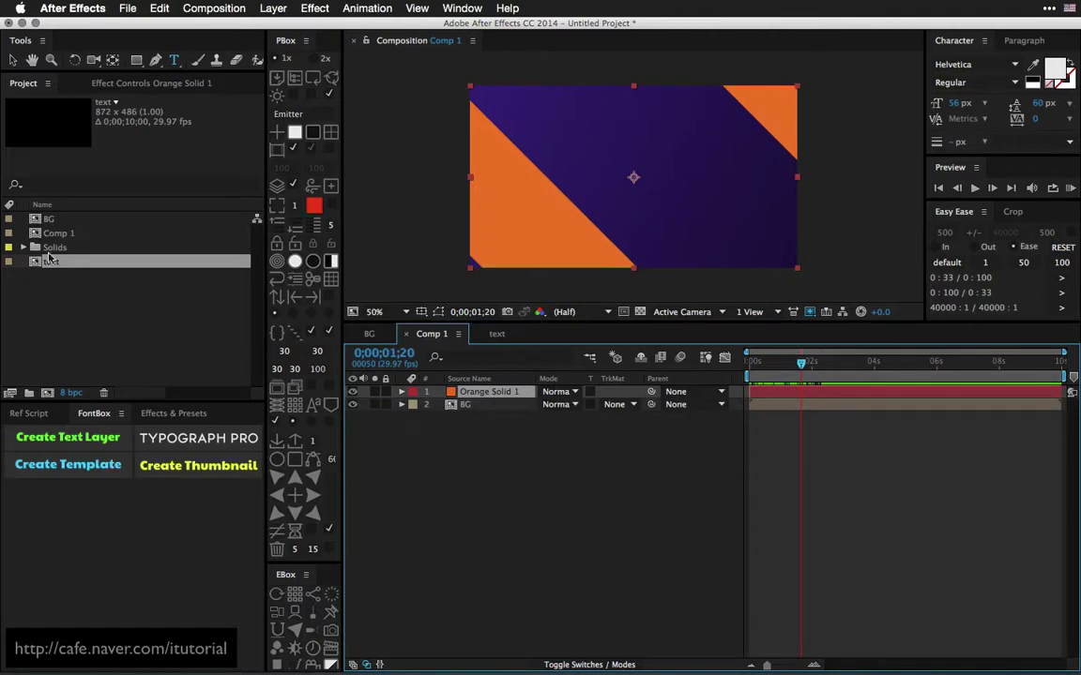
- Place the text composition into Comp 1 below Orange Solid 1 and check its CHN TELEVISION layer
drag(50, 261, 503, 407)
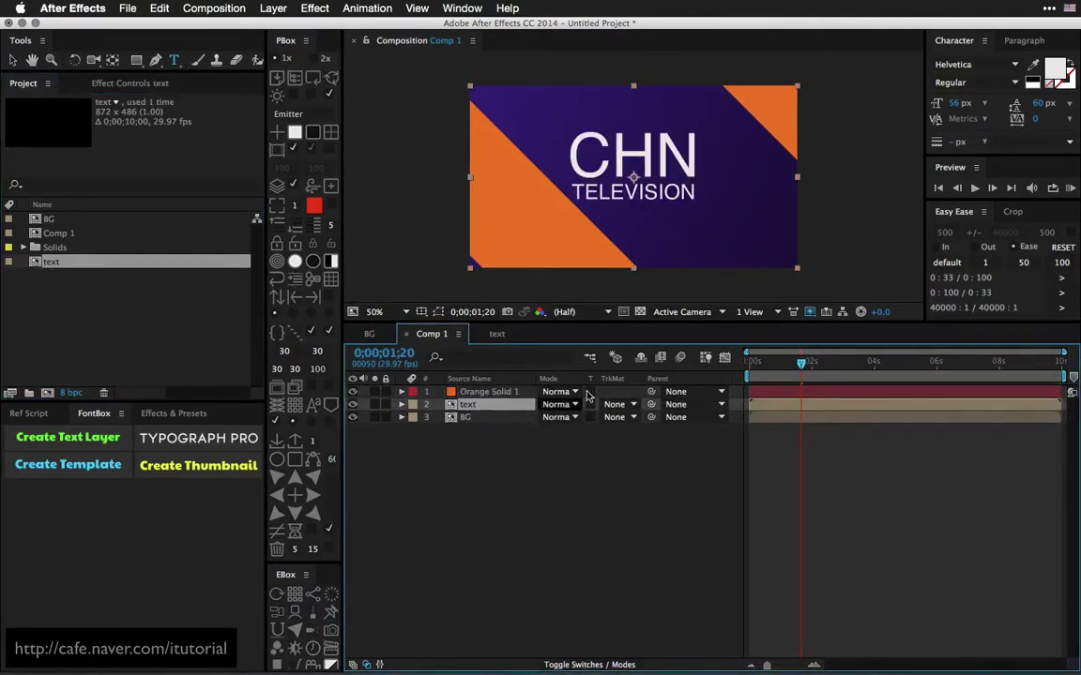
mouse_move(800, 363)
mouse_down()
mouse_move(787, 368)
mouse_move(804, 364)
mouse_up()
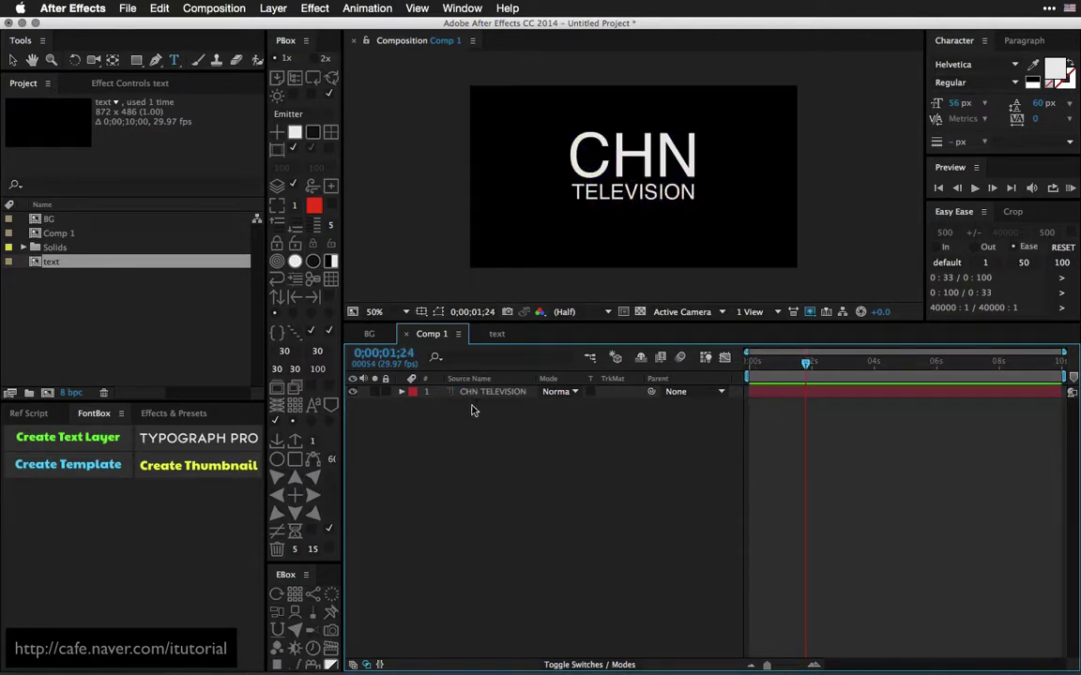
click(497, 335)
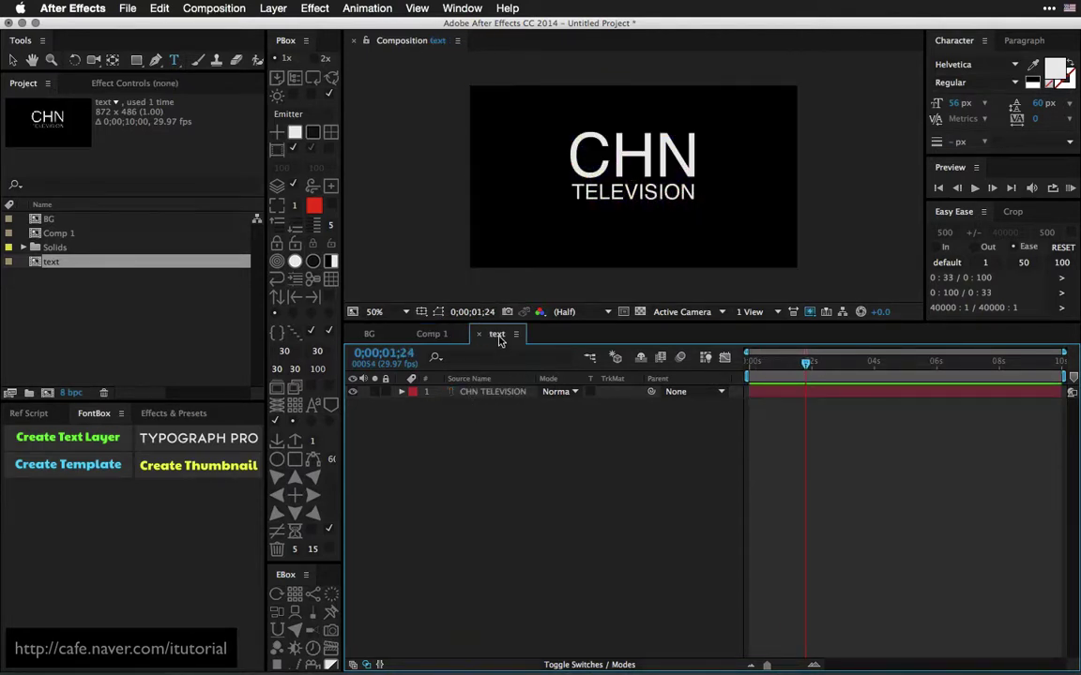
click(497, 392)
click(328, 495)
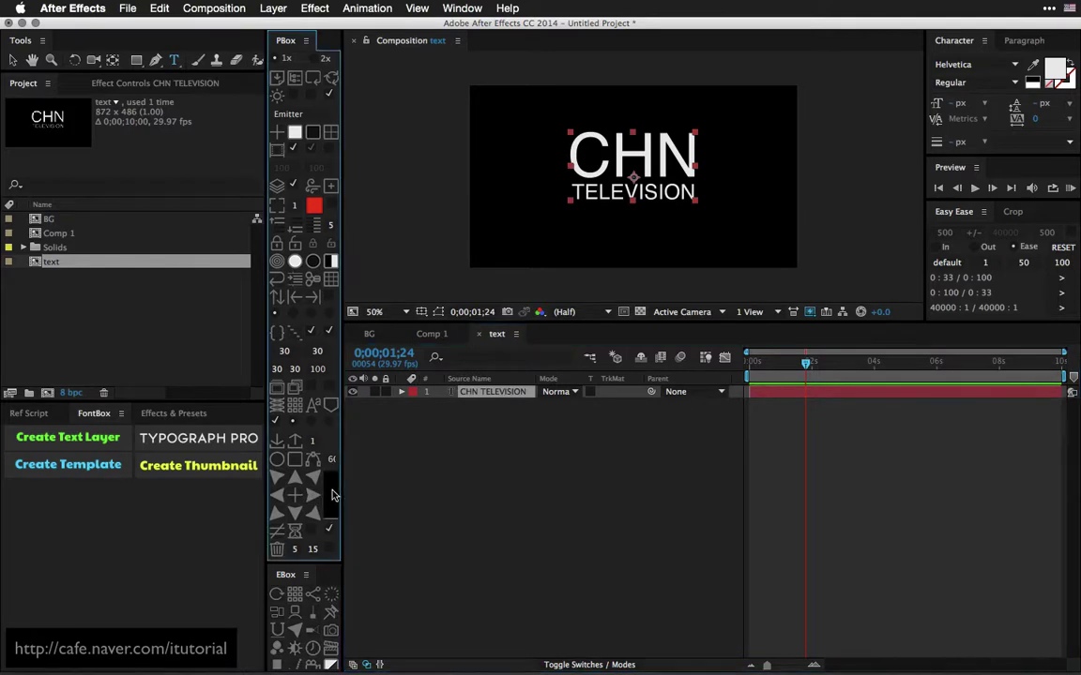
- Back in Comp 1, move to where the stripes cross the text and open the text layer's TrkMat menu
click(432, 334)
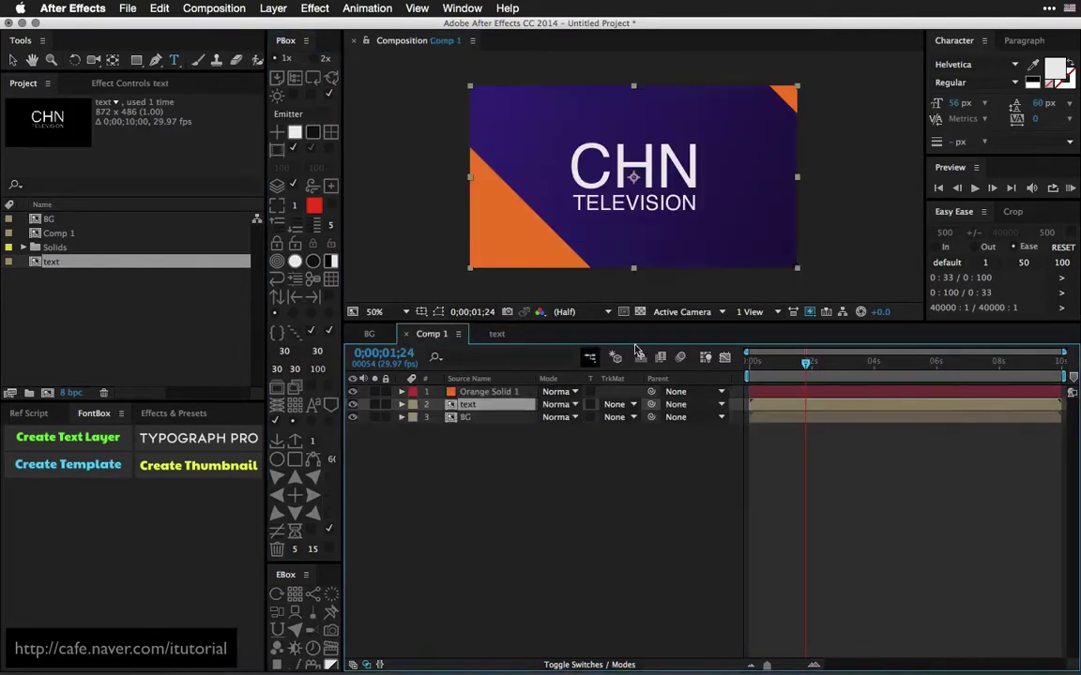
click(778, 364)
click(789, 365)
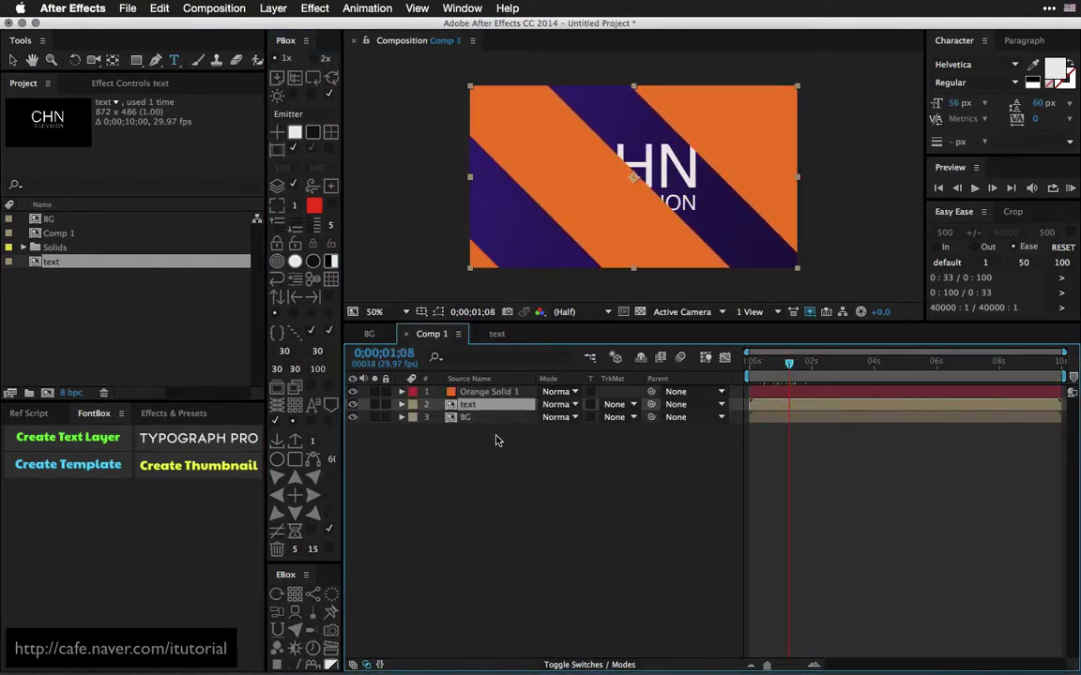
click(488, 392)
click(619, 404)
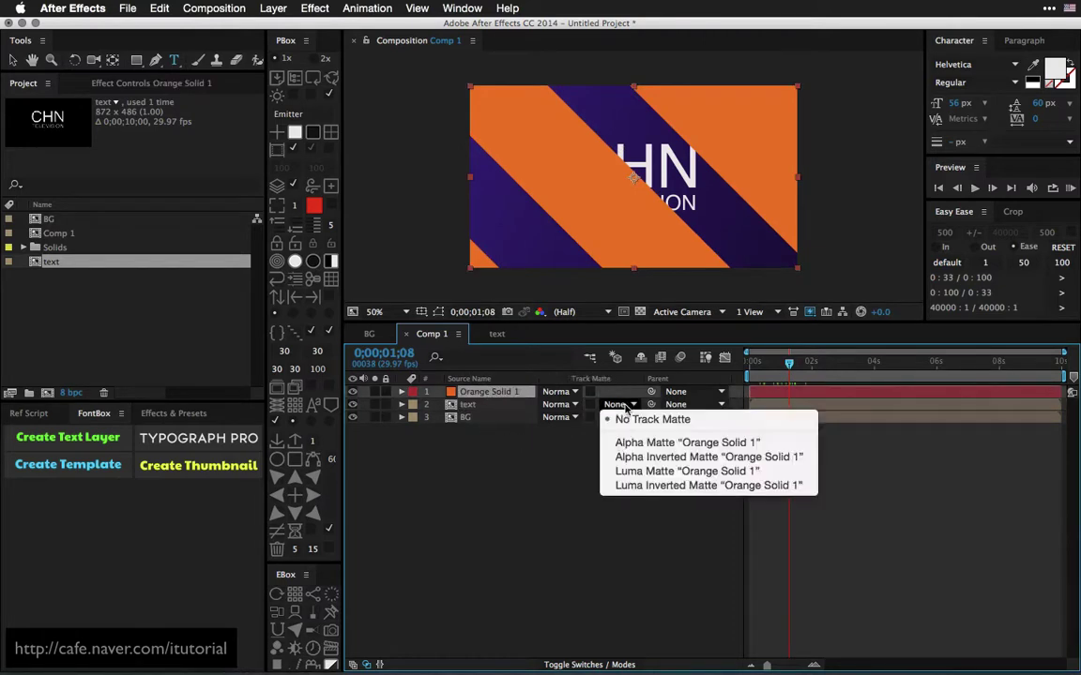
- Set the text layer's TrkMat to Alpha Matte 'Orange Solid 1' and scrub to preview the sliced letters
click(619, 443)
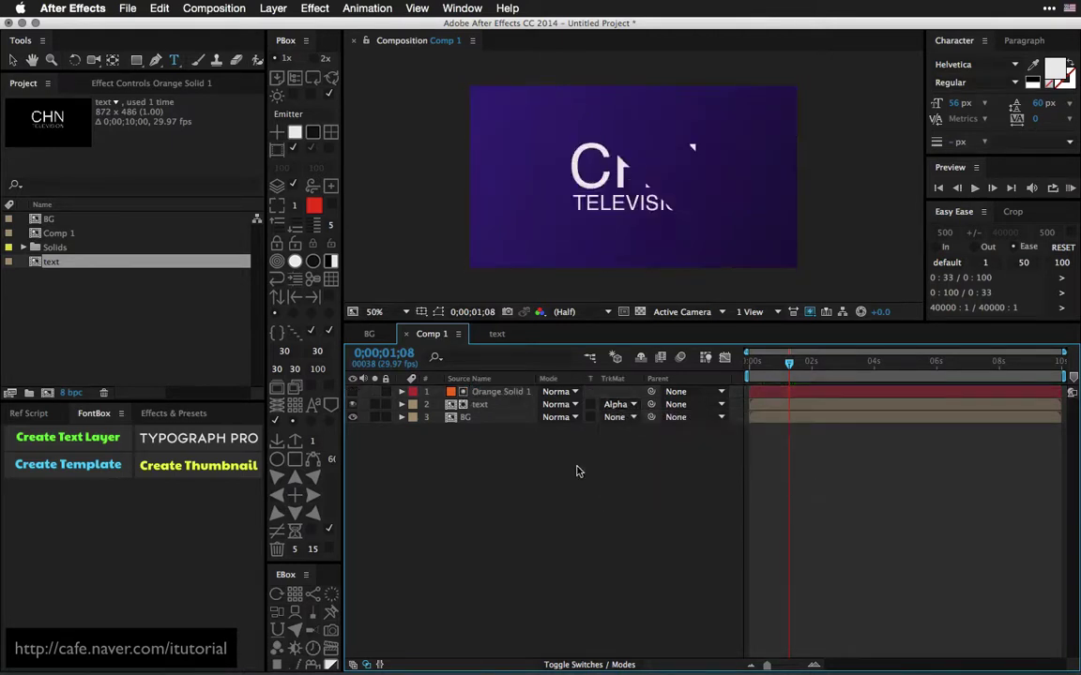
mouse_move(758, 364)
mouse_down()
mouse_move(789, 366)
mouse_move(778, 362)
mouse_up()
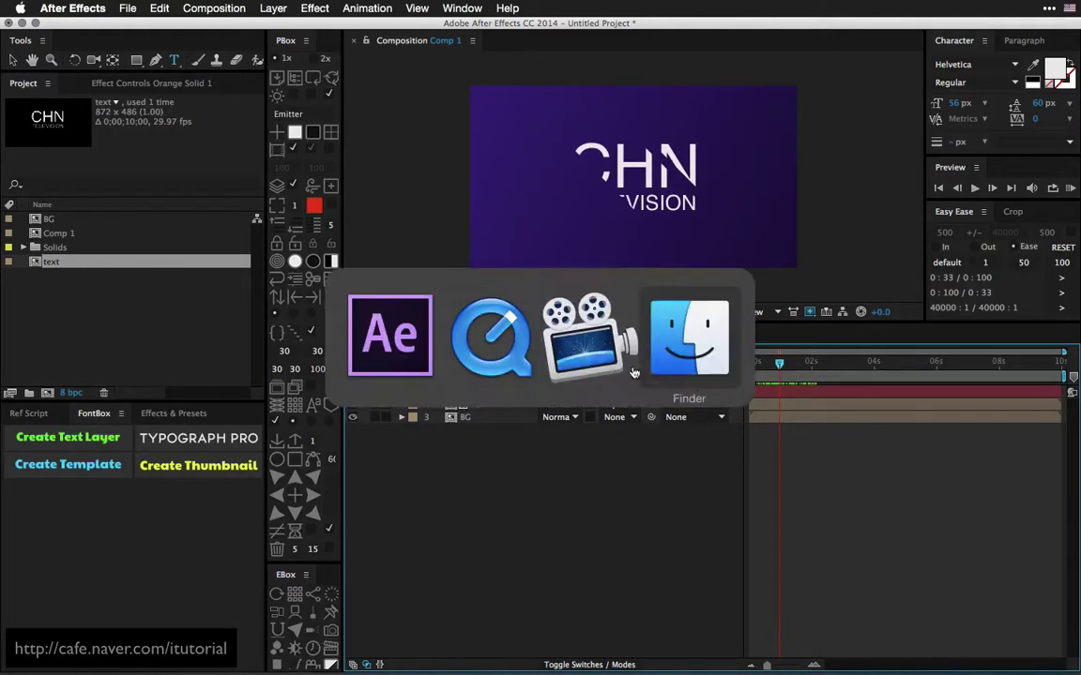
key(super+Tab)
click(488, 340)
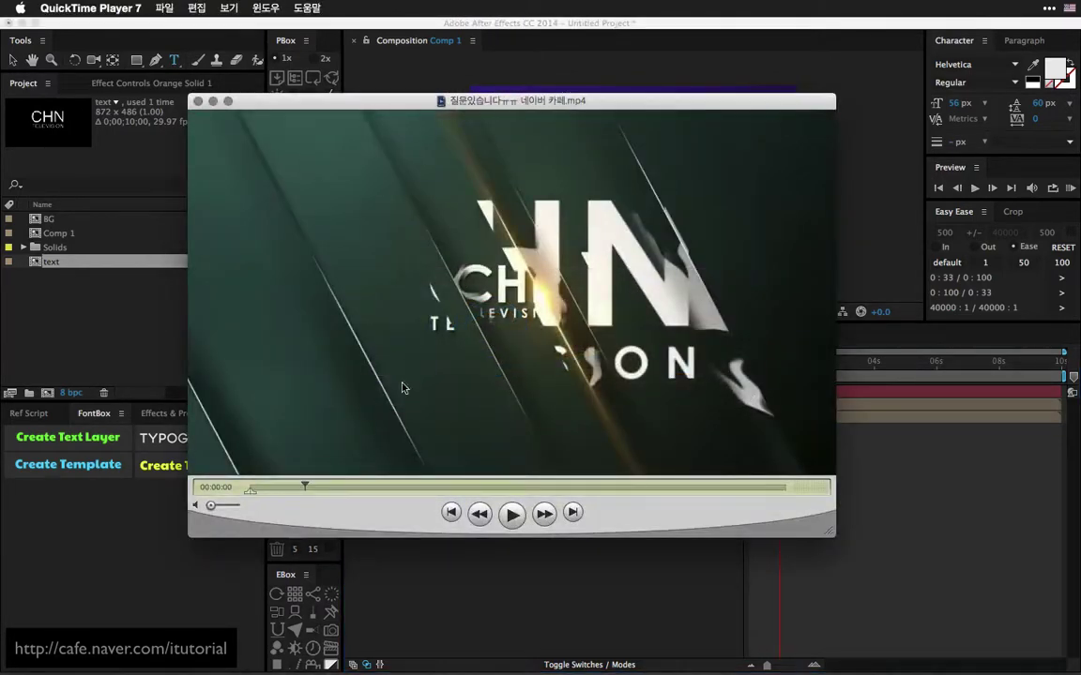
drag(270, 489, 265, 488)
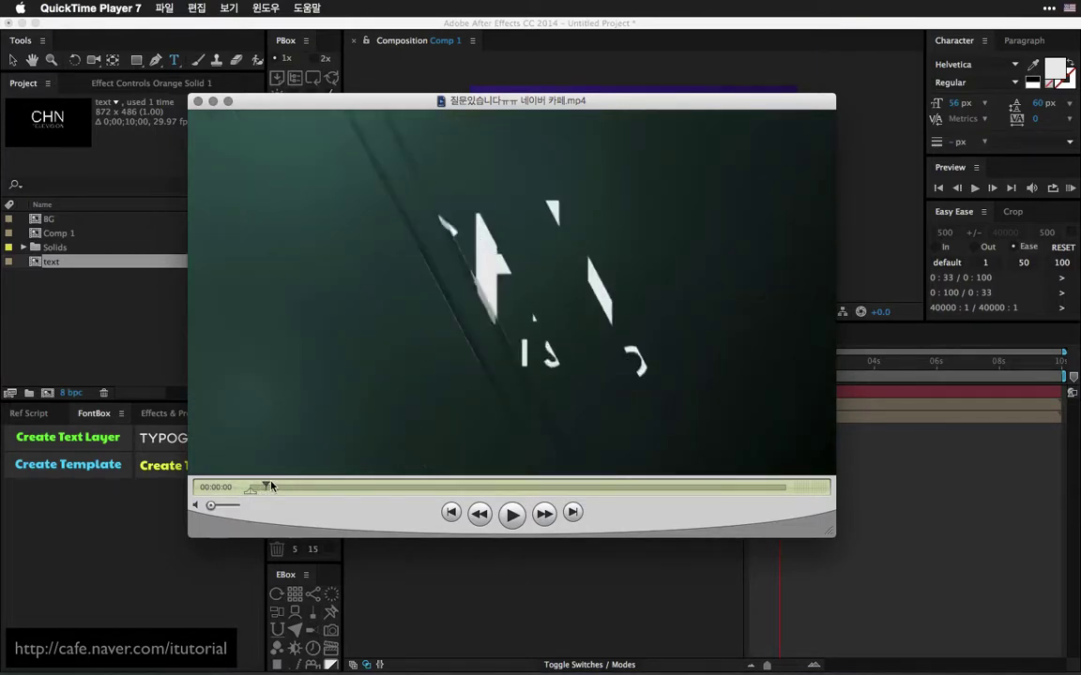
drag(271, 486, 302, 477)
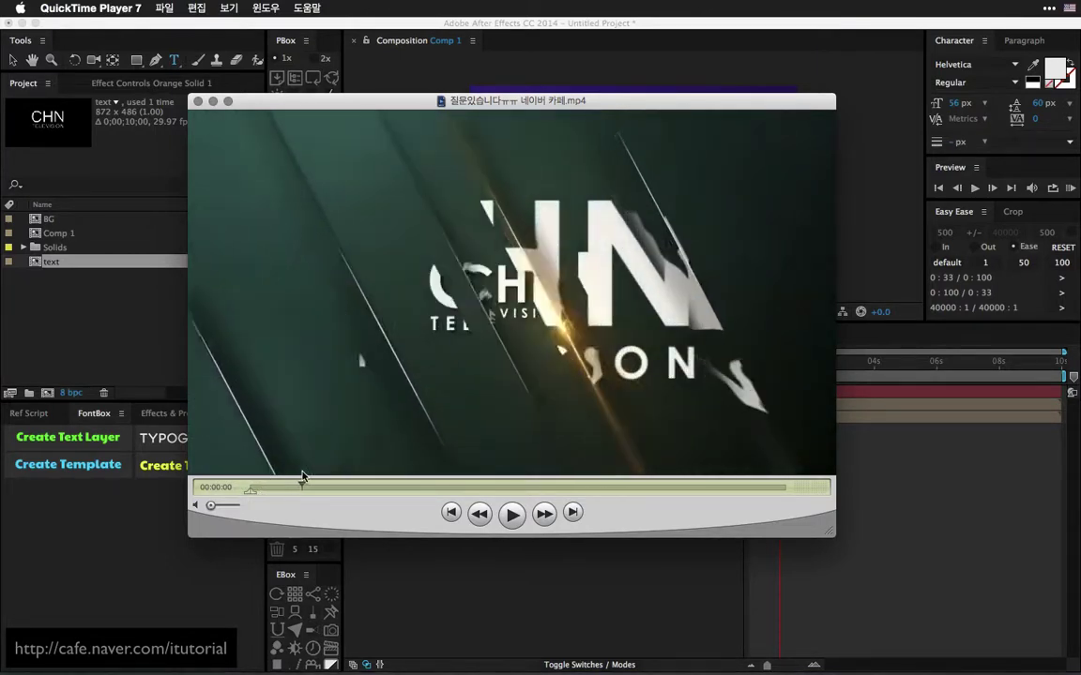
drag(302, 477, 366, 464)
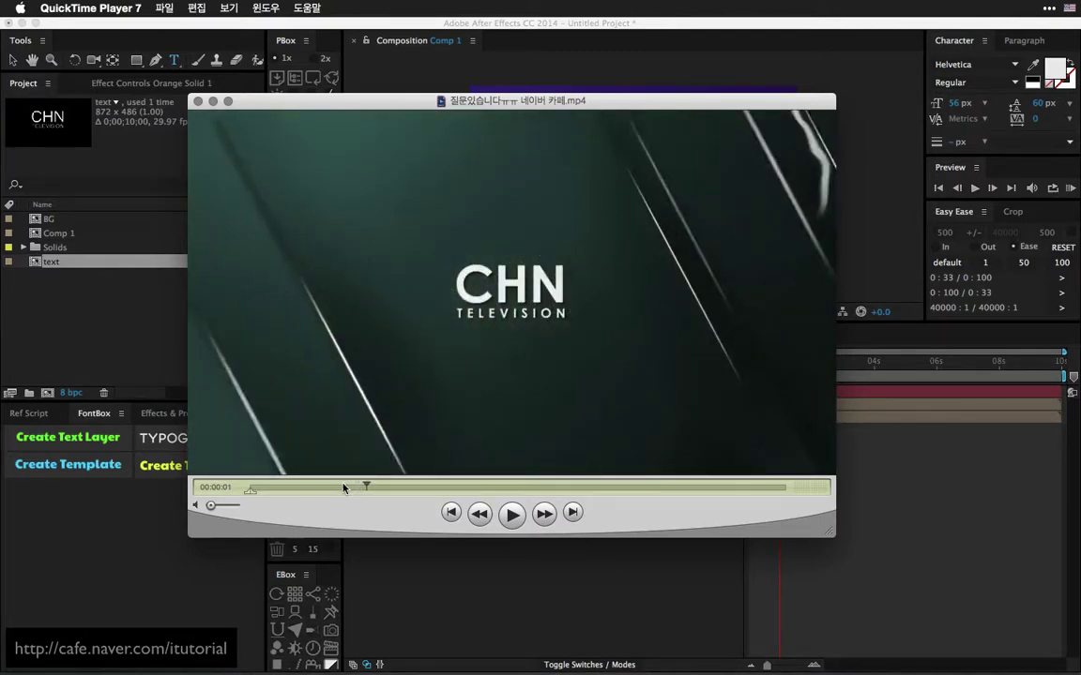
drag(318, 488, 281, 488)
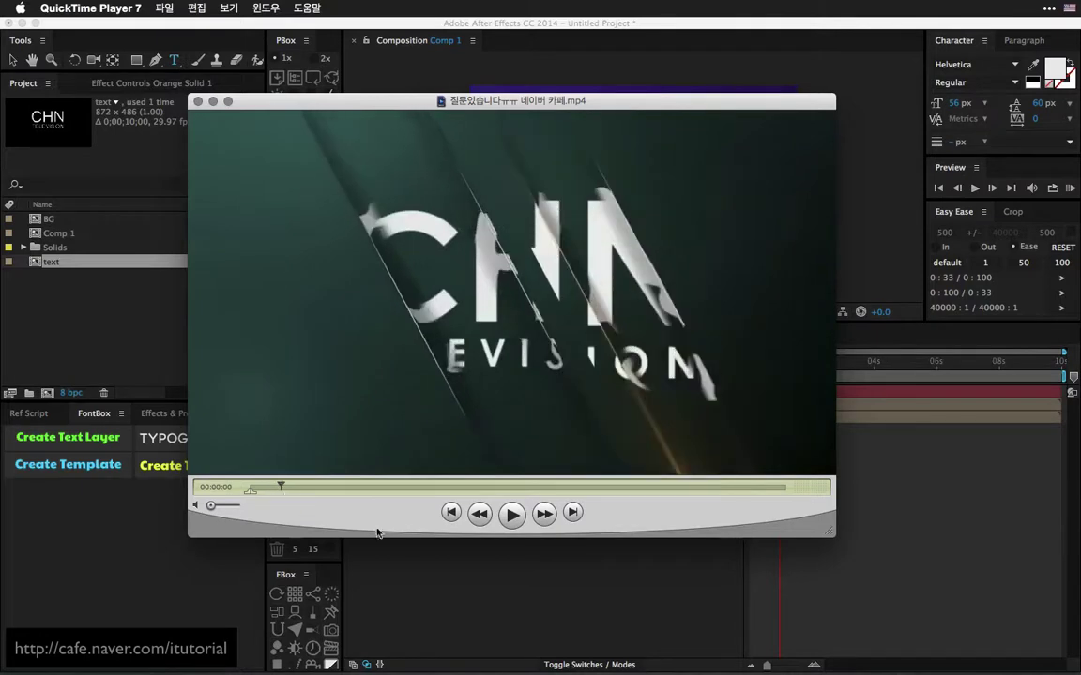
click(468, 571)
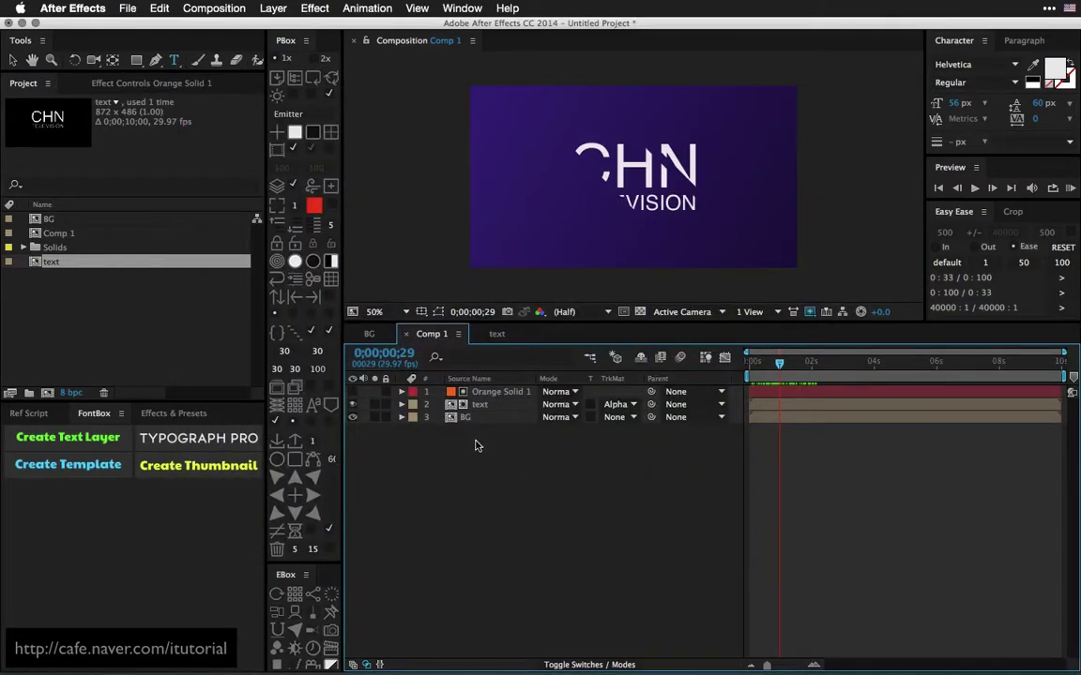
- Check Orange Solid 1 at frame 0;00;00;15, then duplicate it with Cmd+D
click(505, 390)
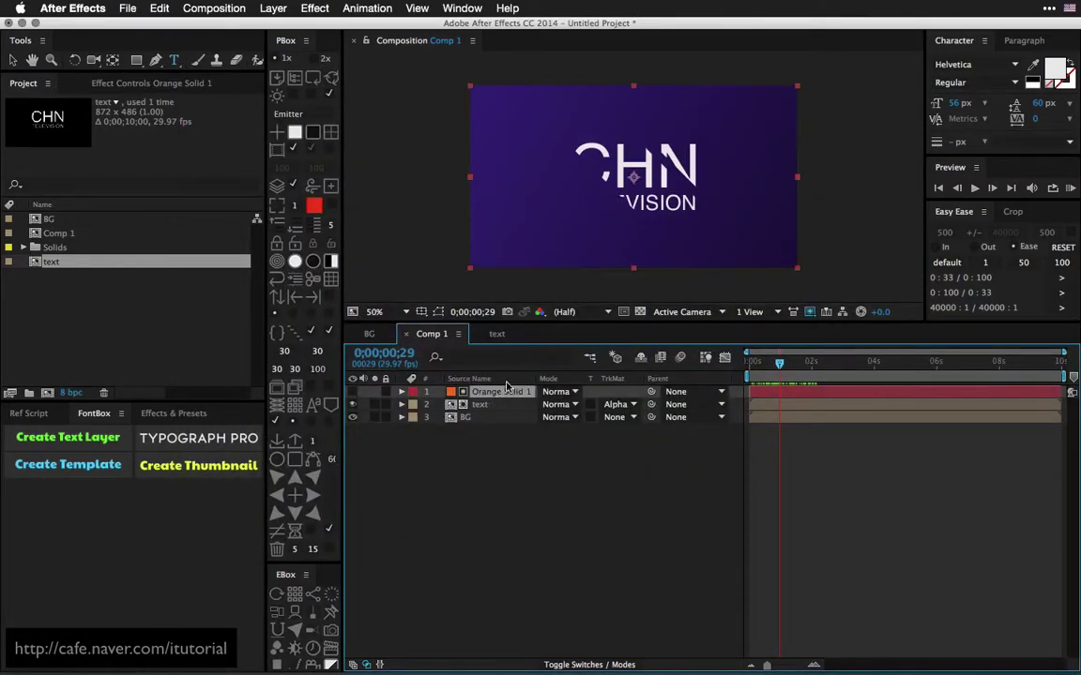
click(353, 391)
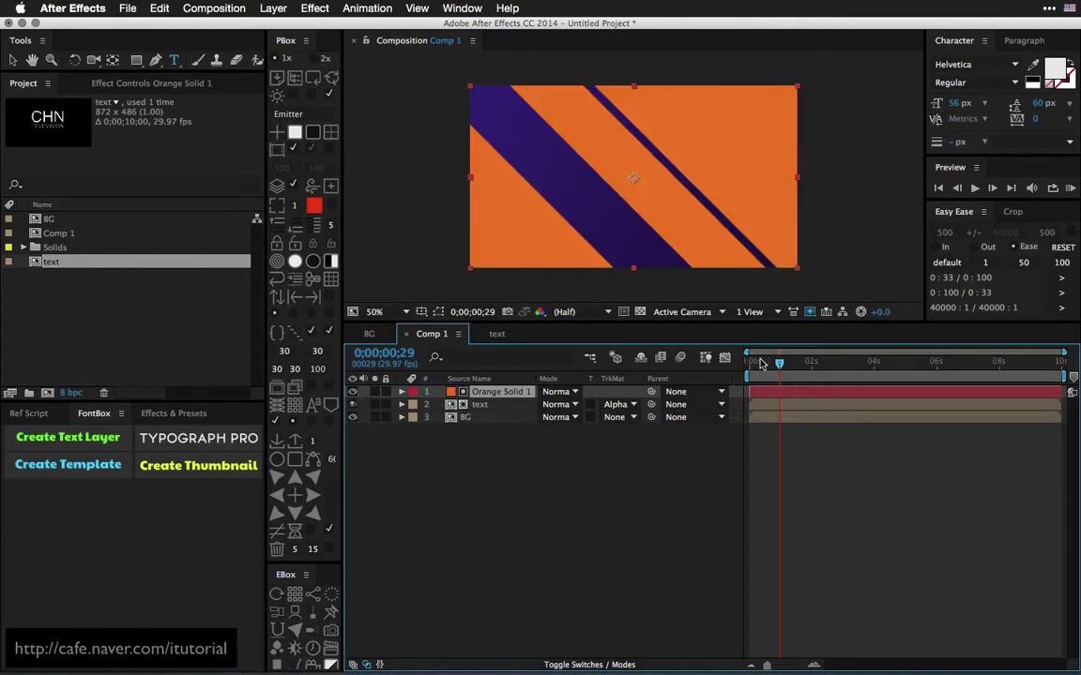
click(760, 365)
drag(760, 365, 765, 365)
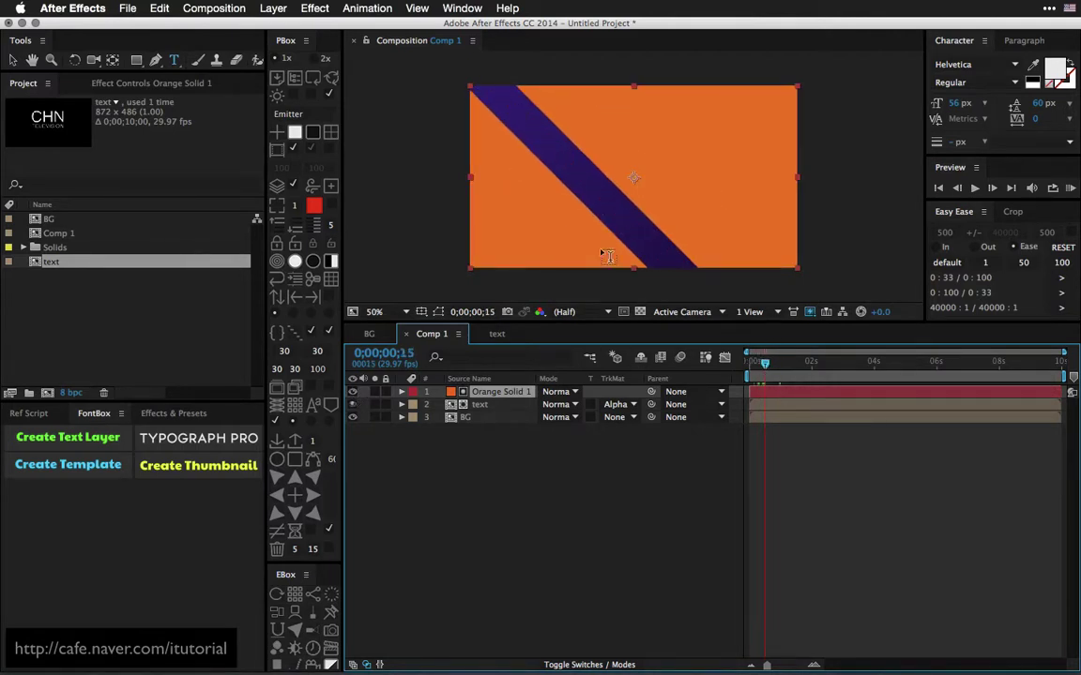
click(353, 391)
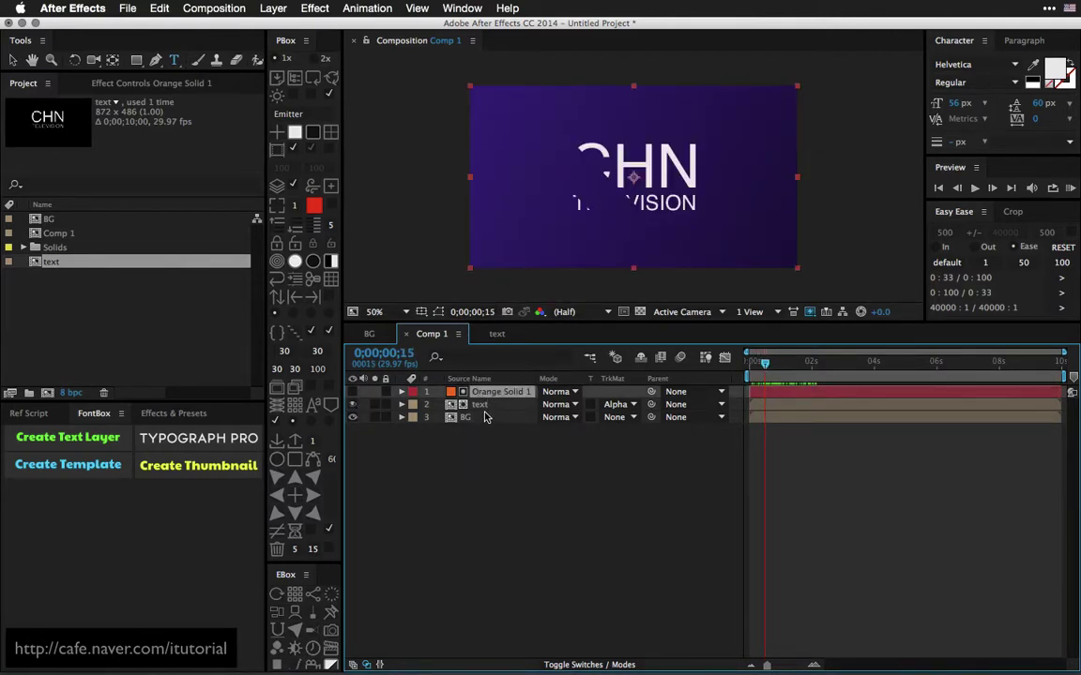
key(super+d)
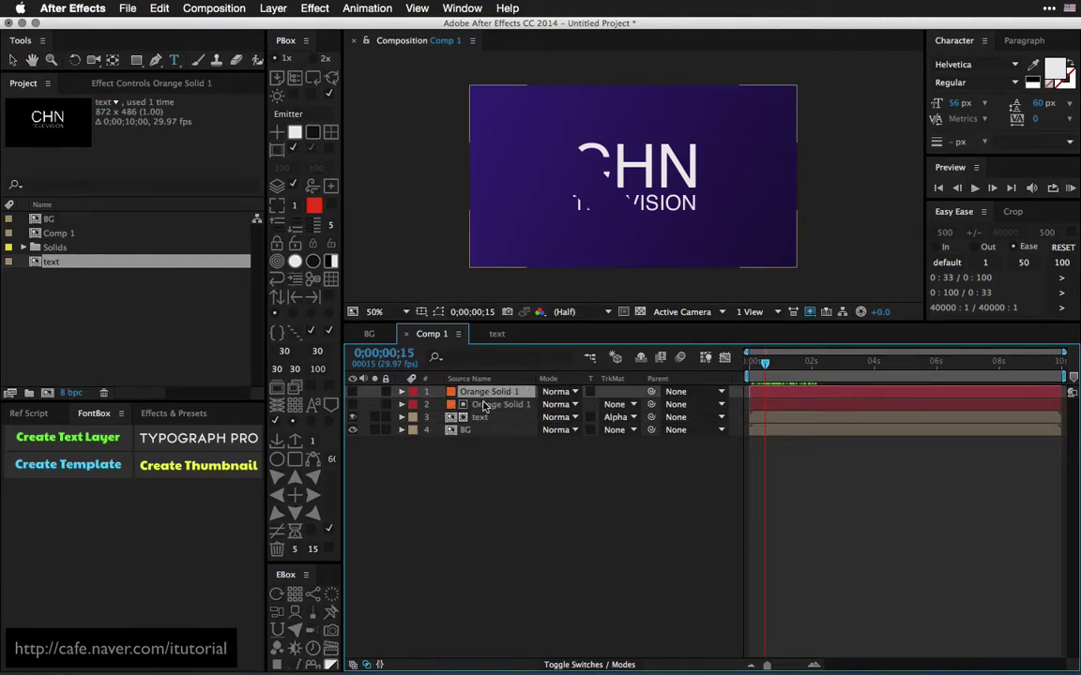
- Nudge the second Orange Solid 1's CC Jaws keyframes twice later with Alt+Right Arrow, previewing the trailing slice
click(353, 391)
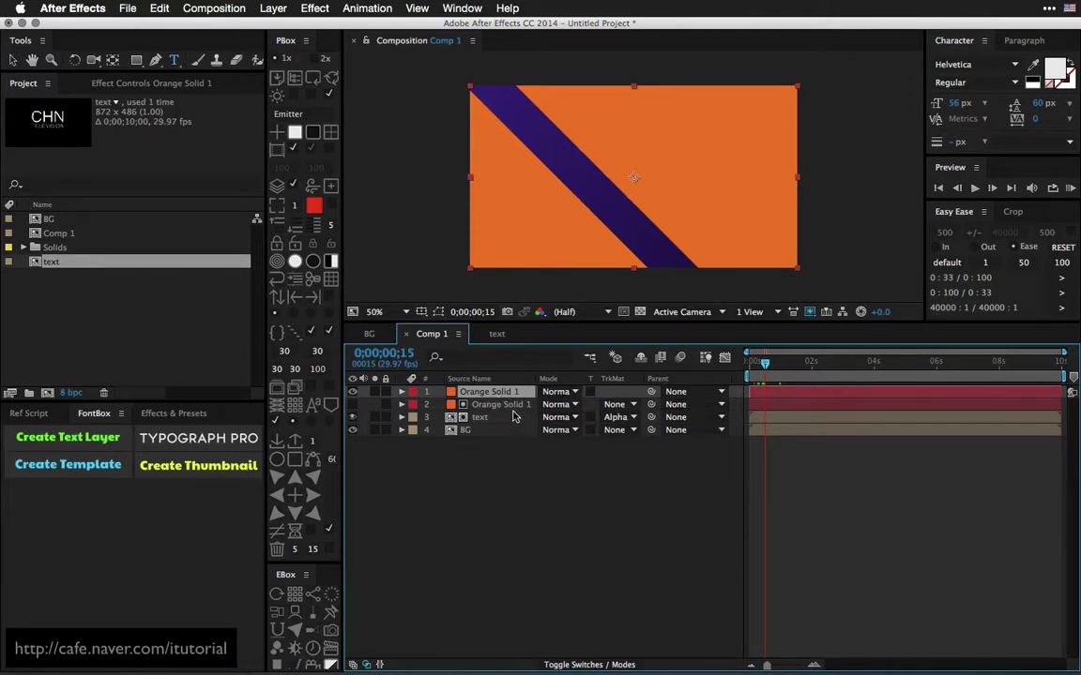
click(505, 406)
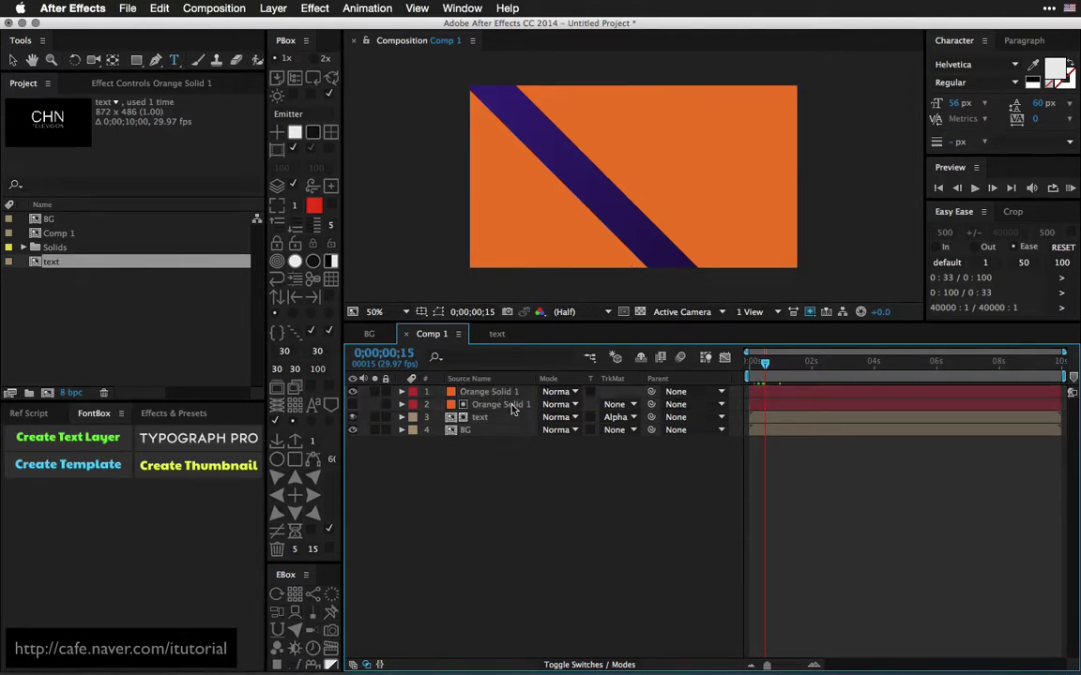
key(u)
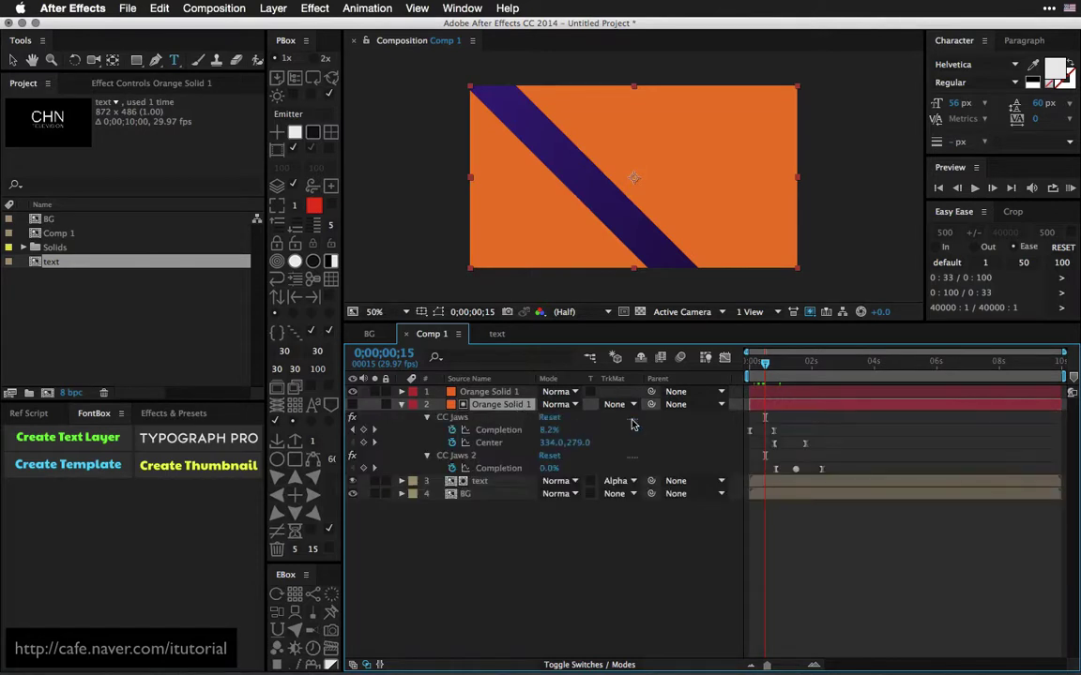
drag(833, 431, 773, 457)
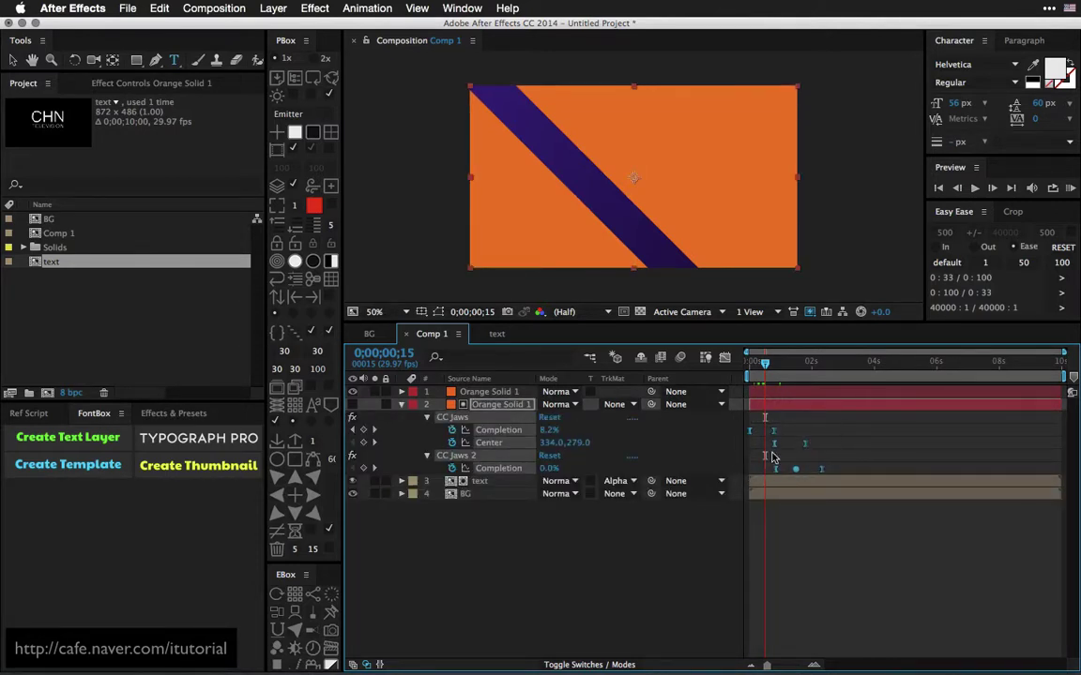
key(alt+Right)
drag(765, 364, 795, 366)
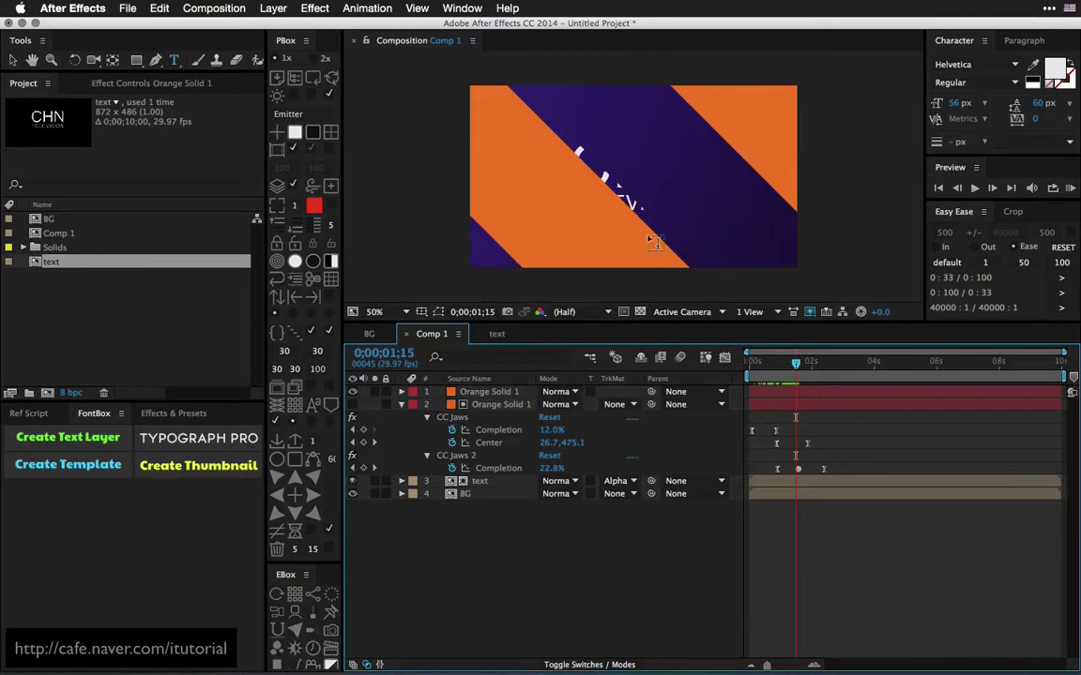
drag(831, 424, 748, 466)
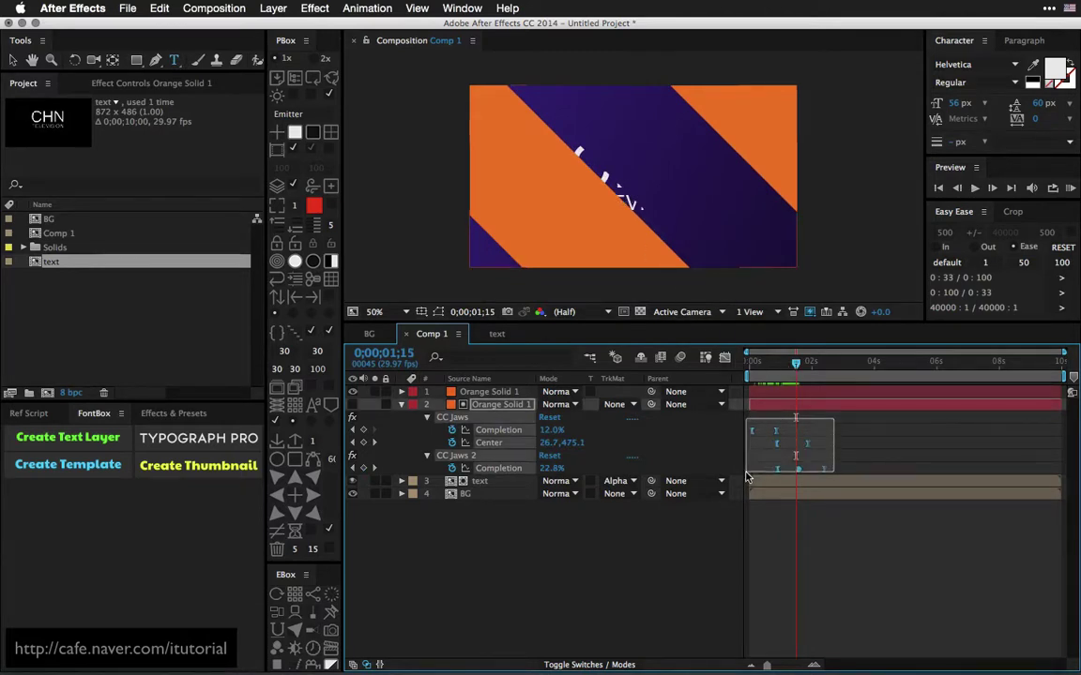
key(alt+Right)
key(alt+Right)
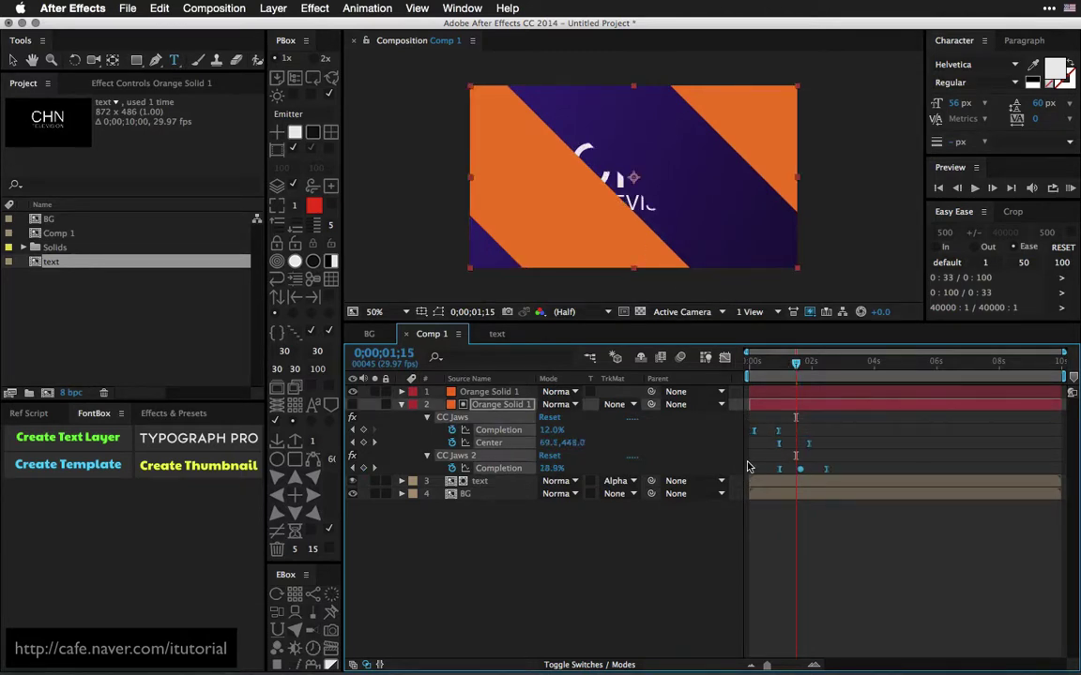
click(614, 530)
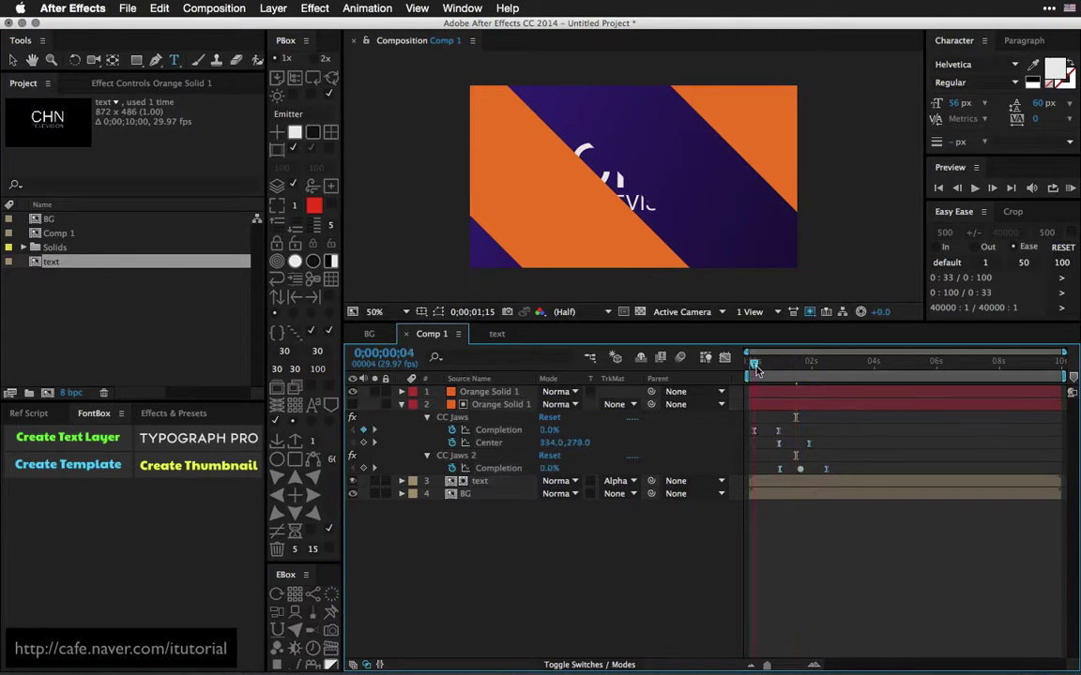
mouse_move(796, 364)
mouse_down()
mouse_move(776, 368)
mouse_move(809, 369)
mouse_move(786, 368)
mouse_up()
- Scrub the QuickTime reference clip to the slicing moment, then return to After Effects
key(super+Tab)
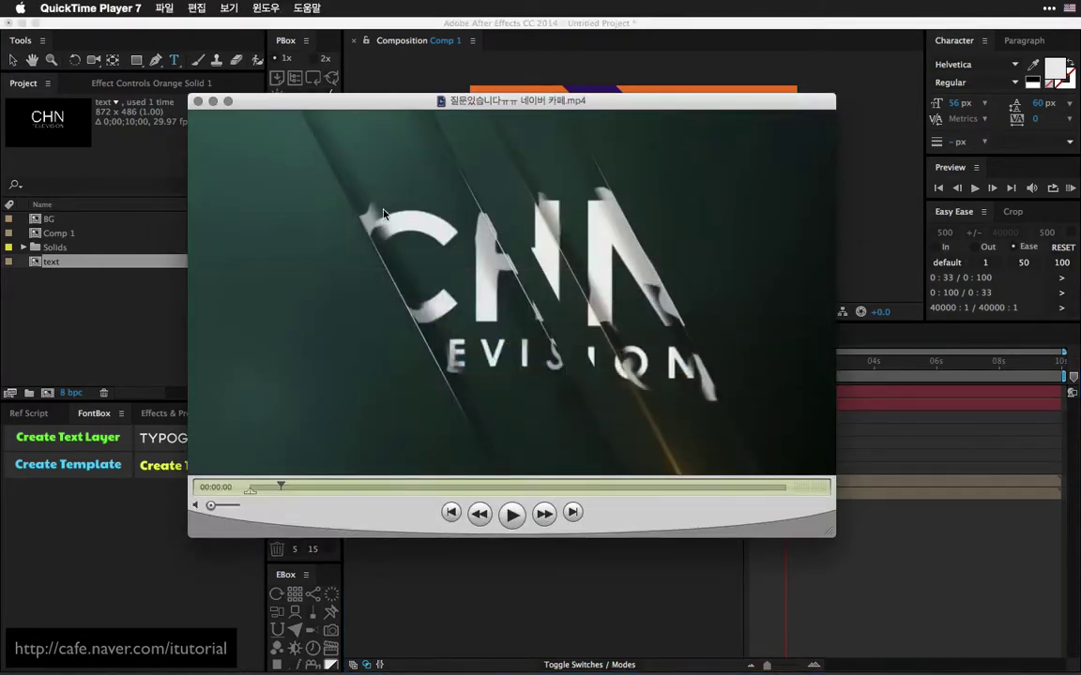
drag(282, 487, 294, 487)
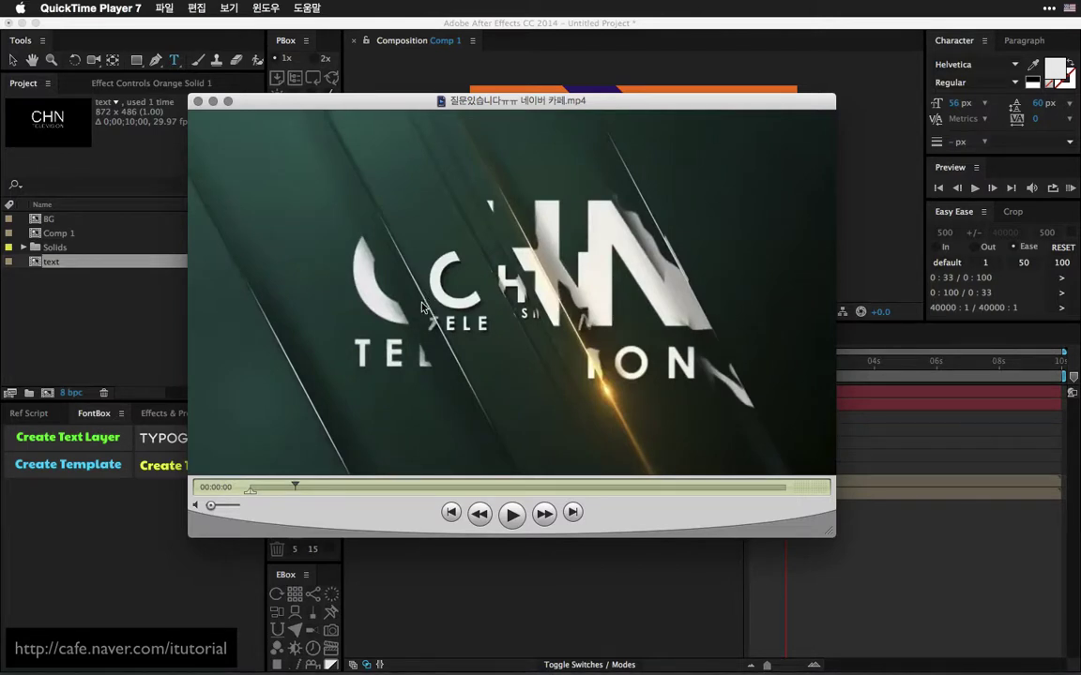
click(487, 562)
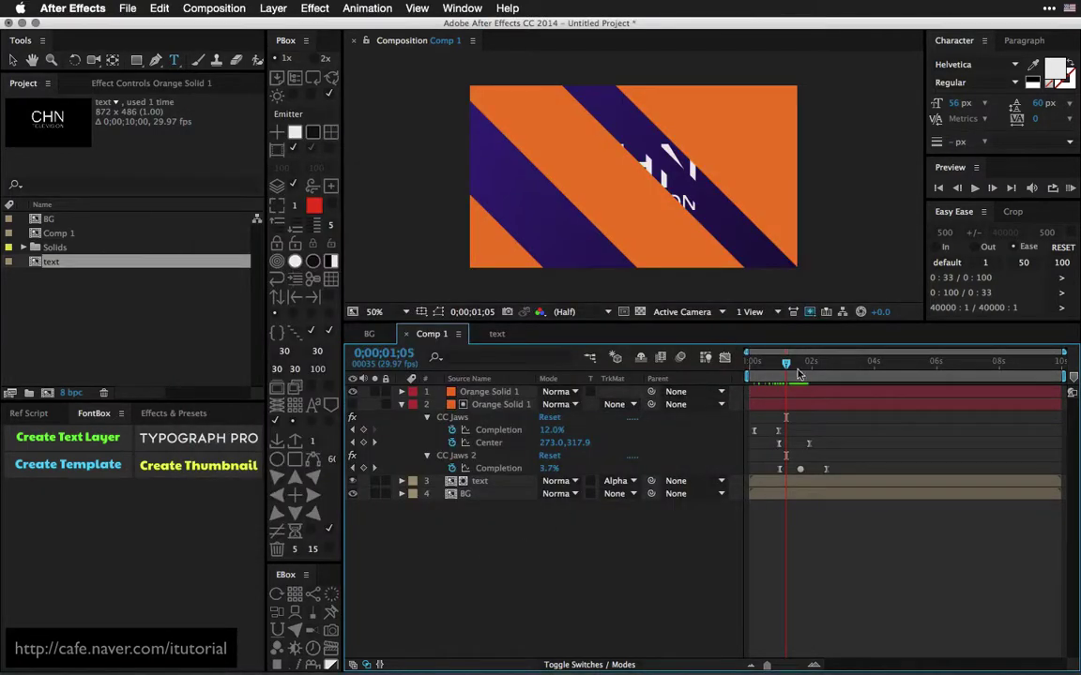
mouse_move(762, 368)
mouse_down()
mouse_move(800, 369)
mouse_move(761, 373)
mouse_up()
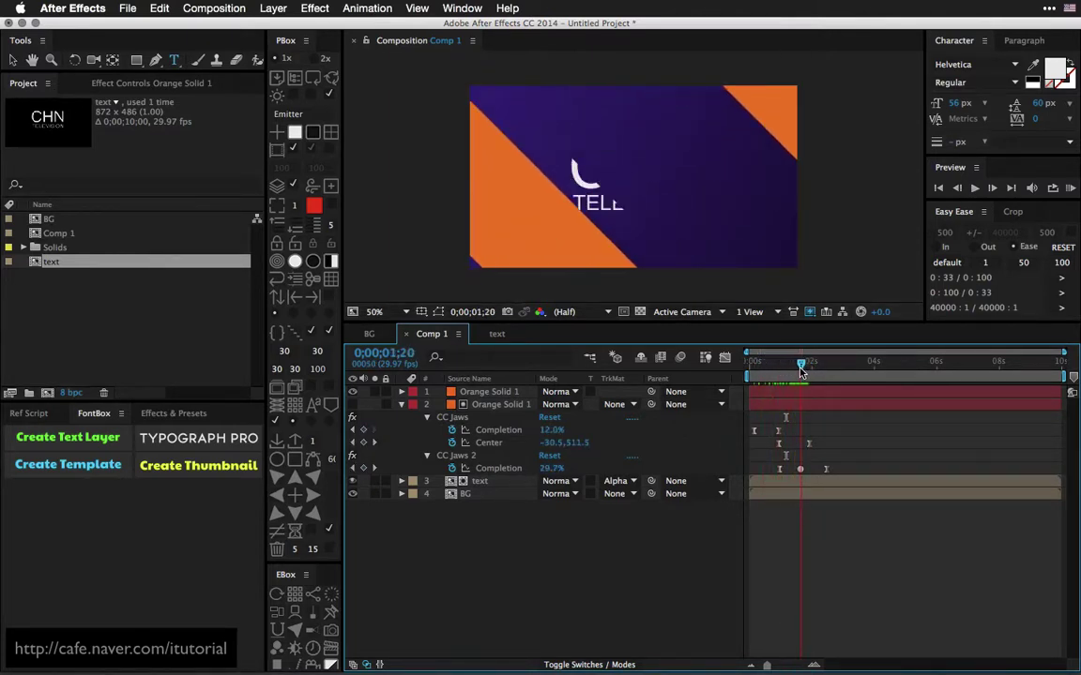
drag(762, 373, 795, 368)
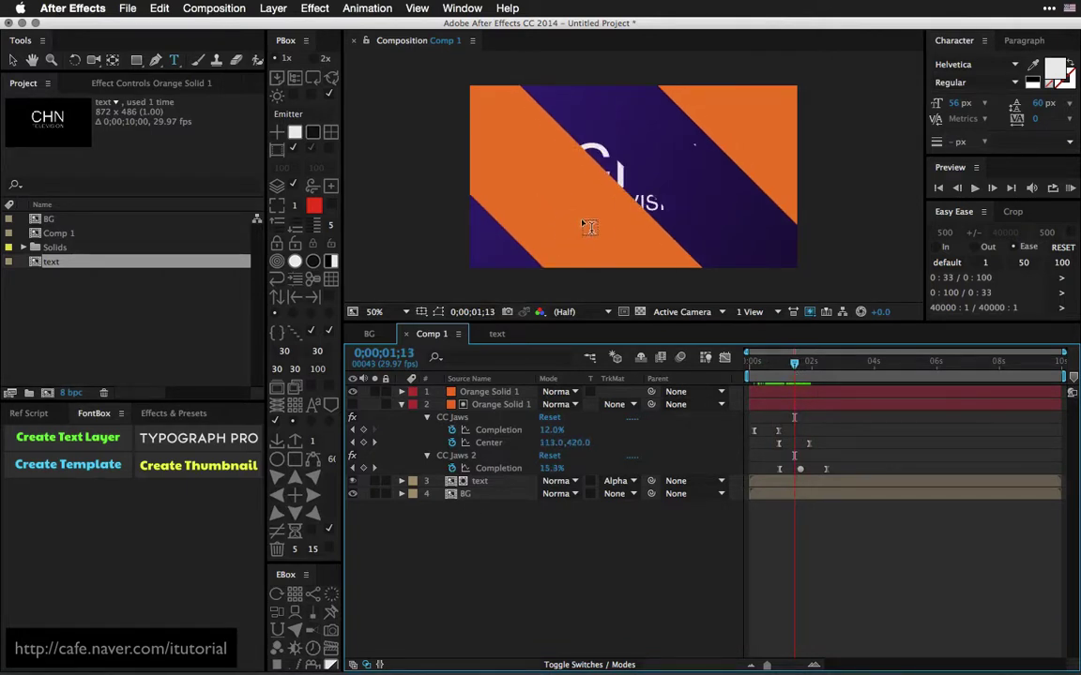
click(471, 496)
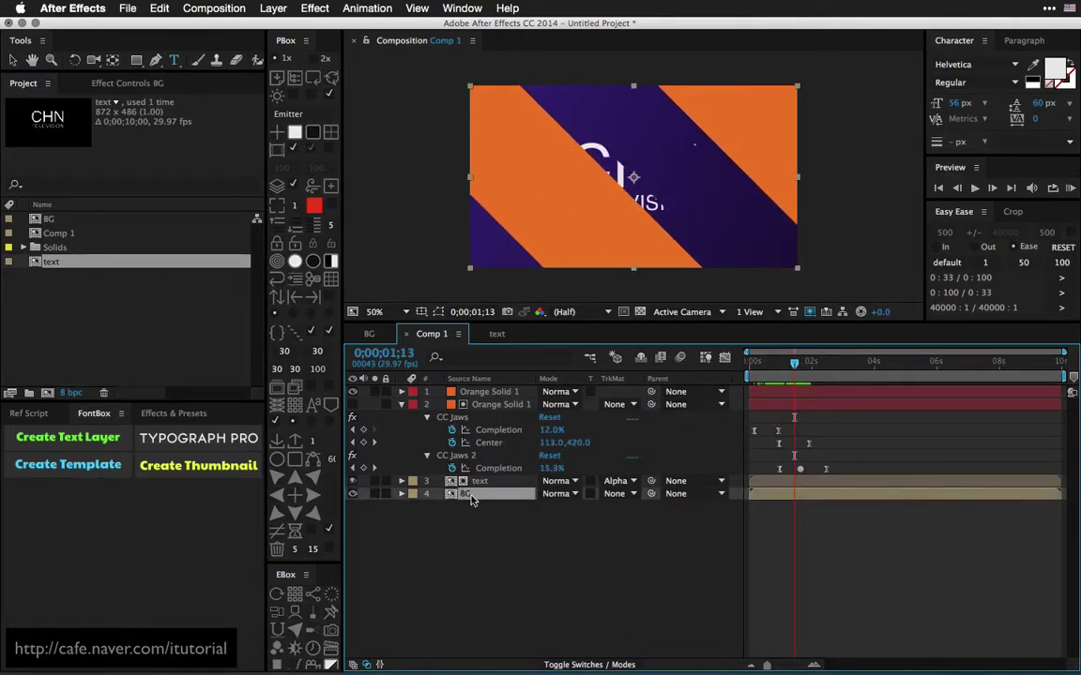
click(498, 393)
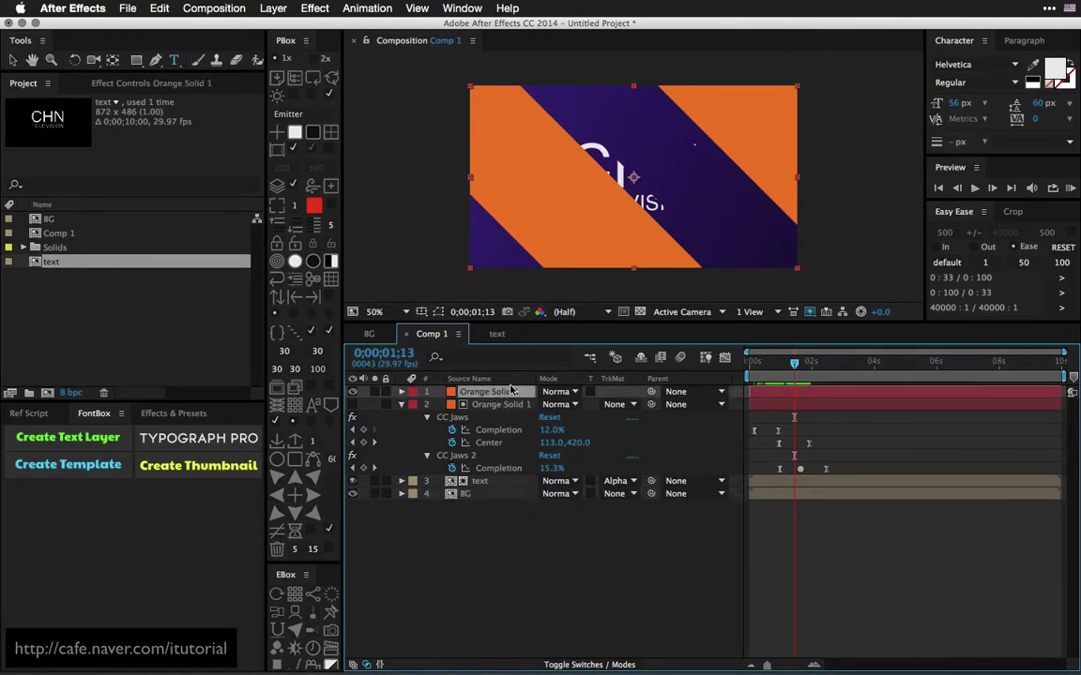
- Delete the top orange solid and collapse the remaining solid's CC Jaws keyframe groups
key(Delete)
drag(829, 419, 756, 470)
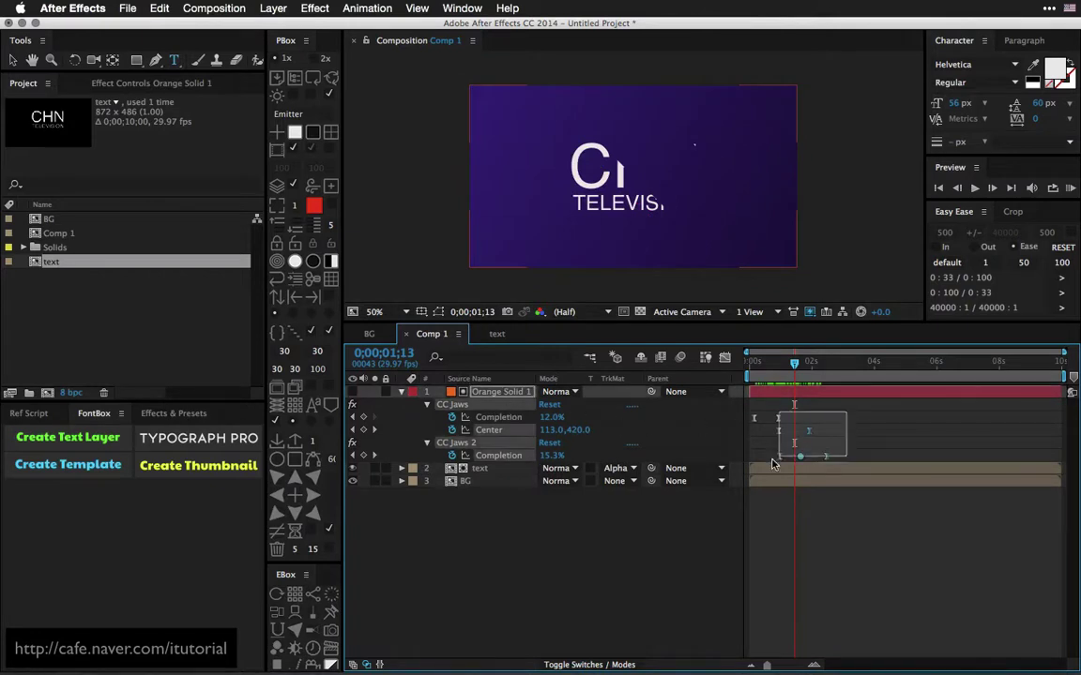
drag(832, 417, 754, 425)
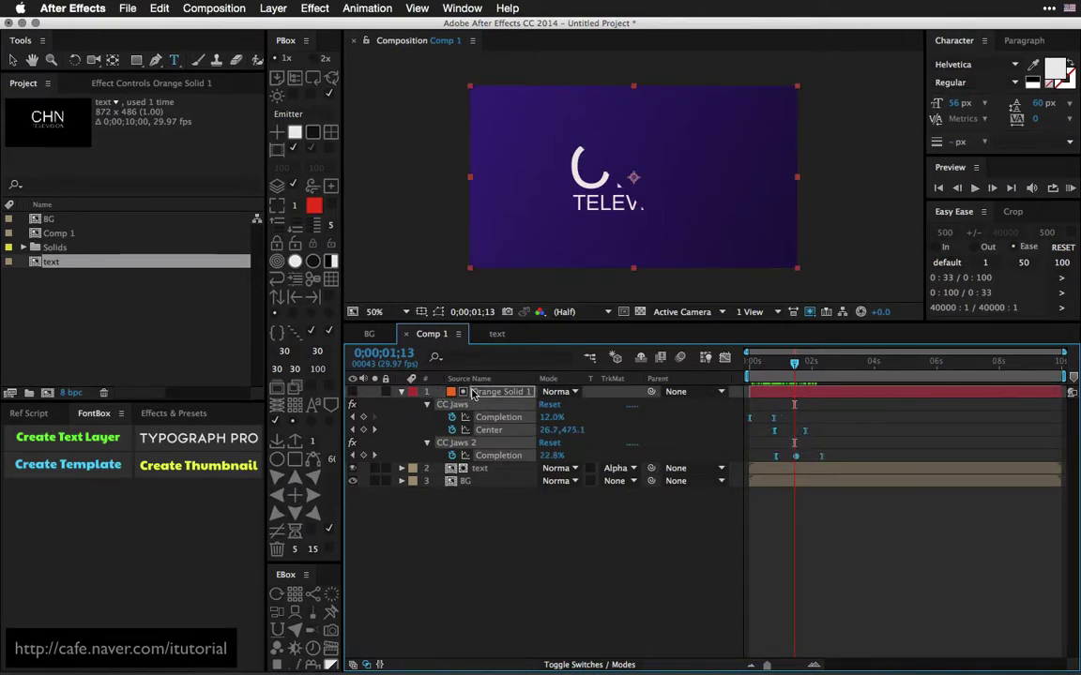
click(427, 404)
click(427, 416)
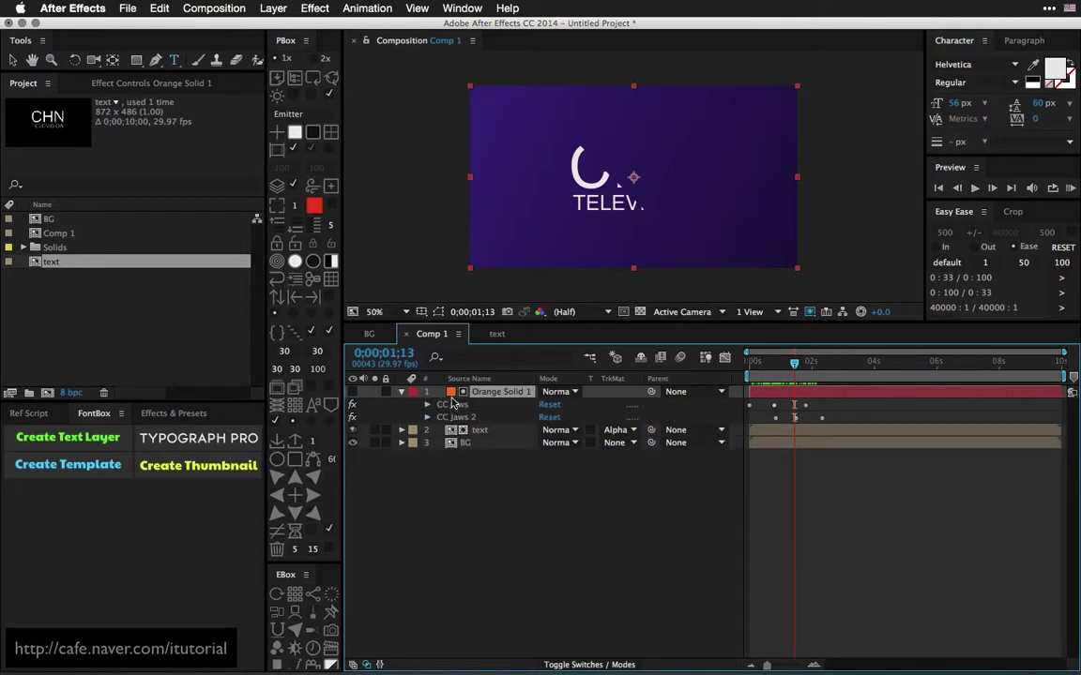
- Duplicate the BG layer, return to the comp start and select the remaining orange solid
click(476, 447)
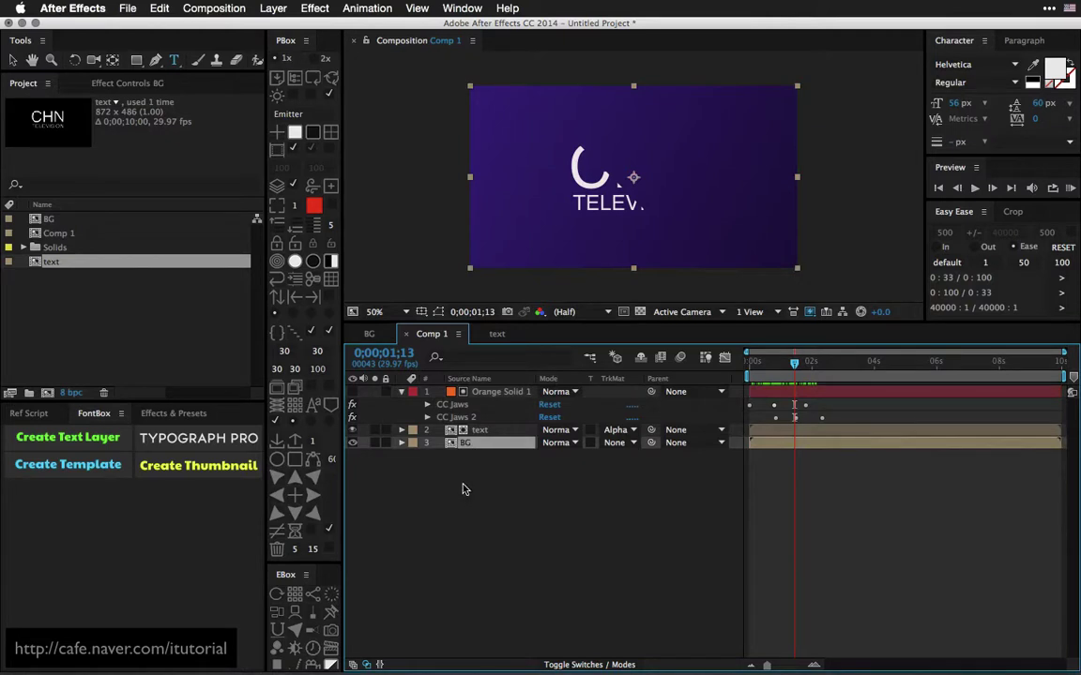
key(ctrl+d)
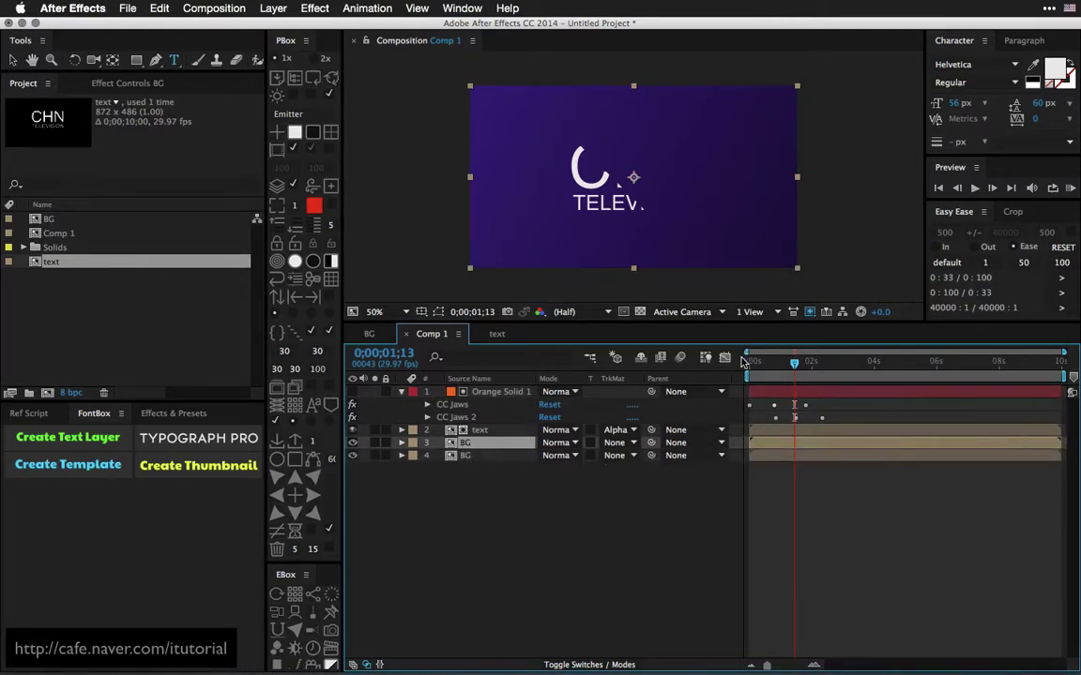
click(748, 361)
click(465, 475)
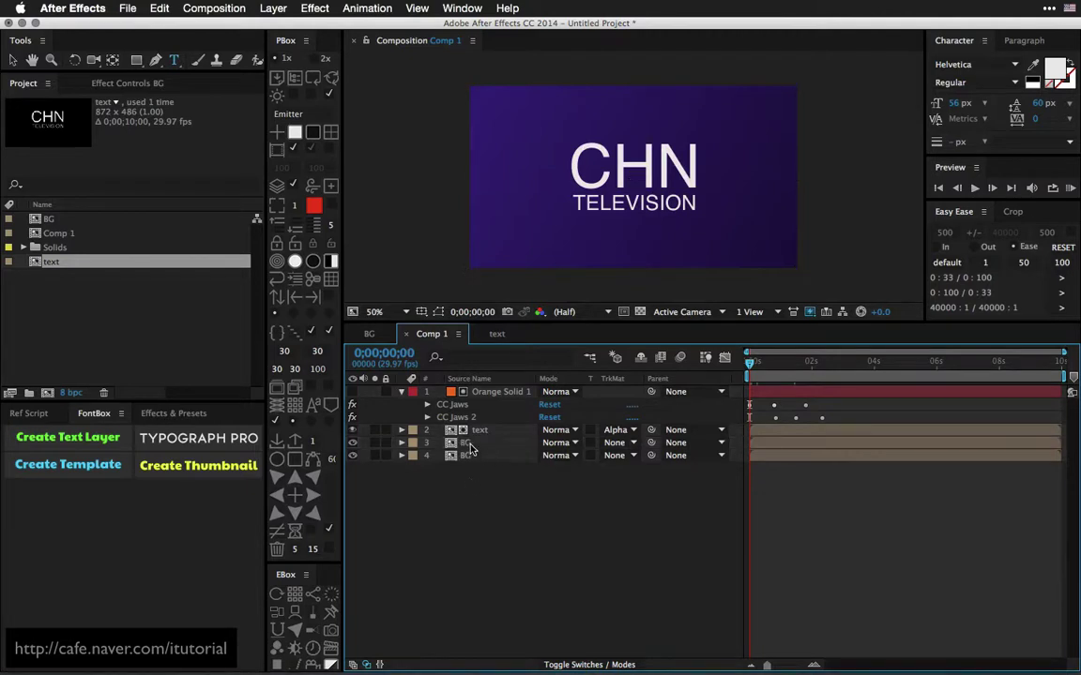
click(472, 445)
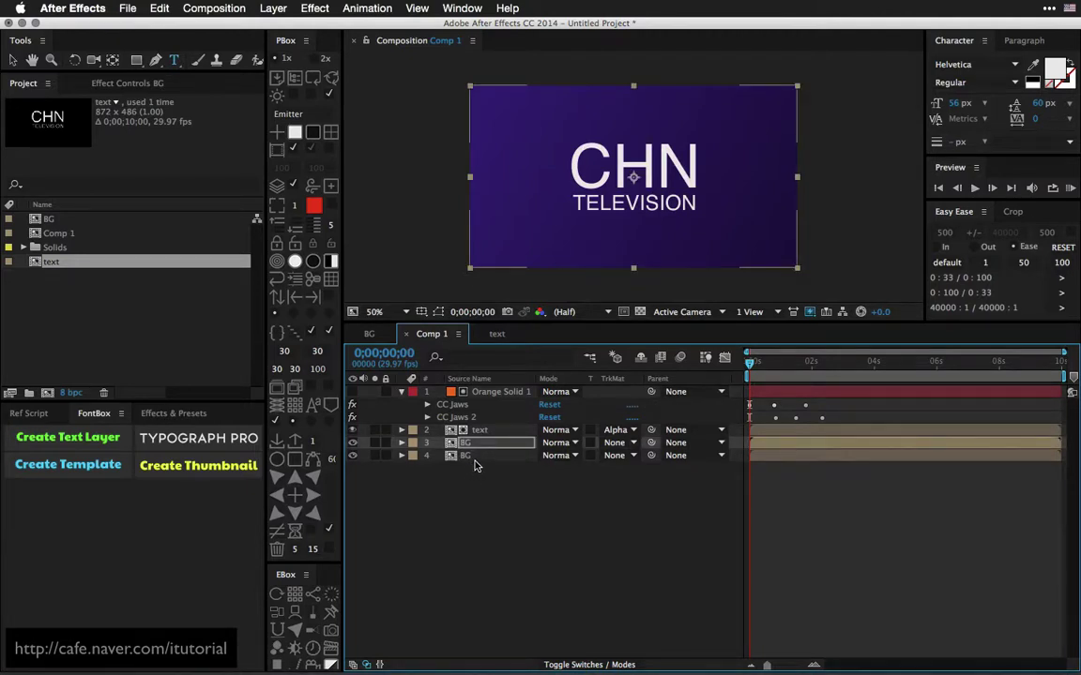
click(483, 392)
- Delete the last orange solid, duplicate BG, send the copy to the top and place the text beneath it
key(Delete)
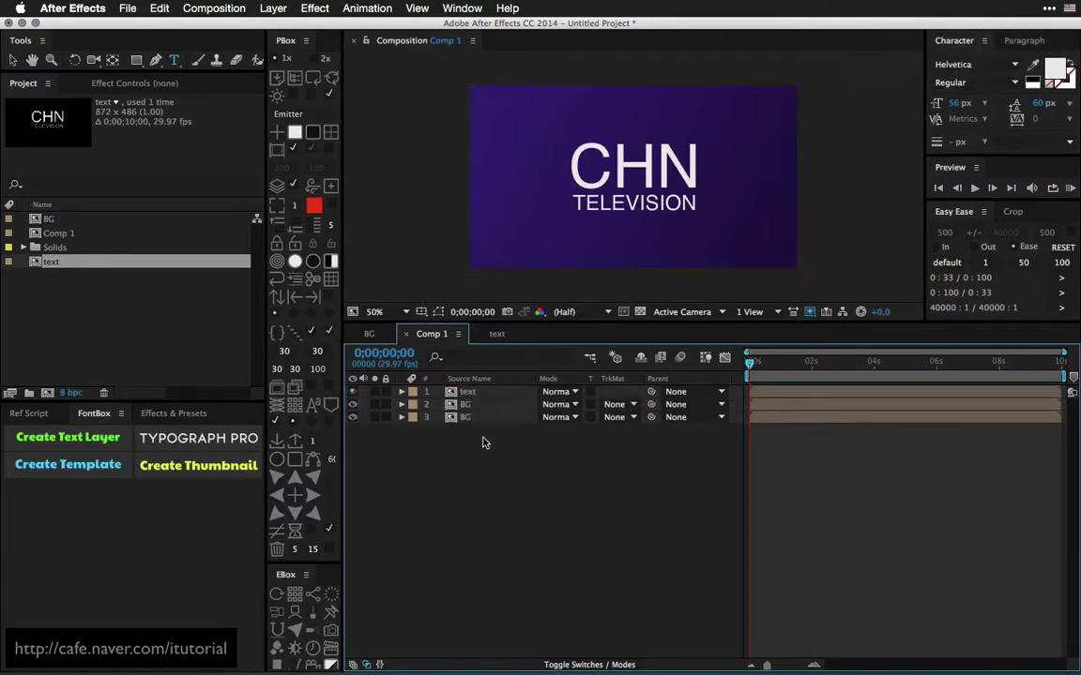
click(467, 404)
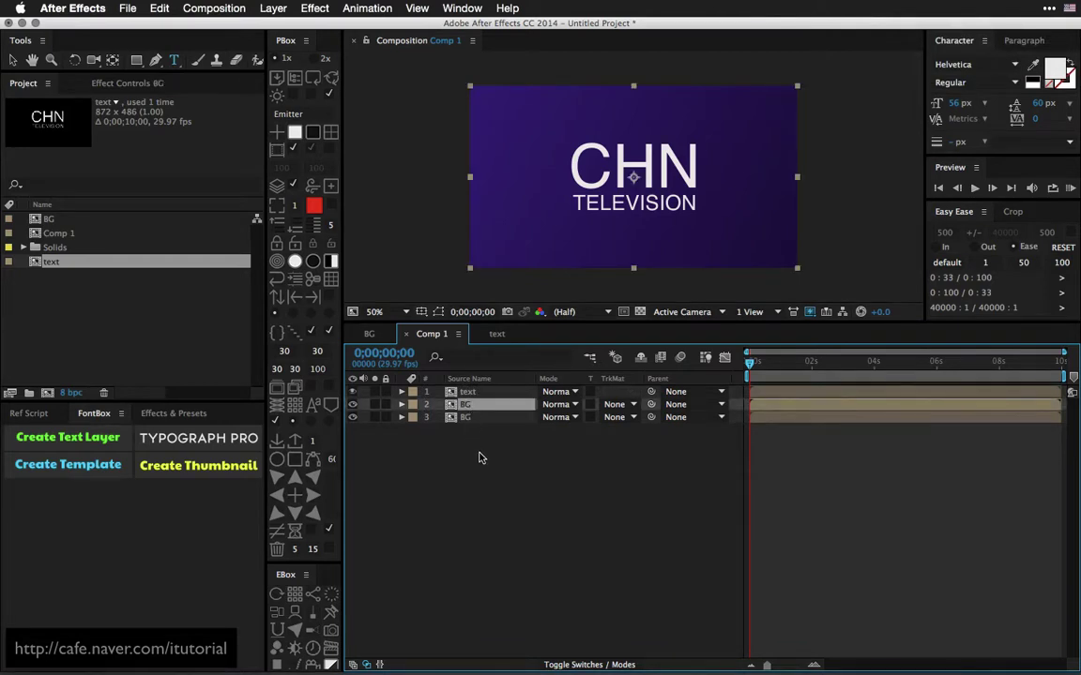
key(ctrl+d)
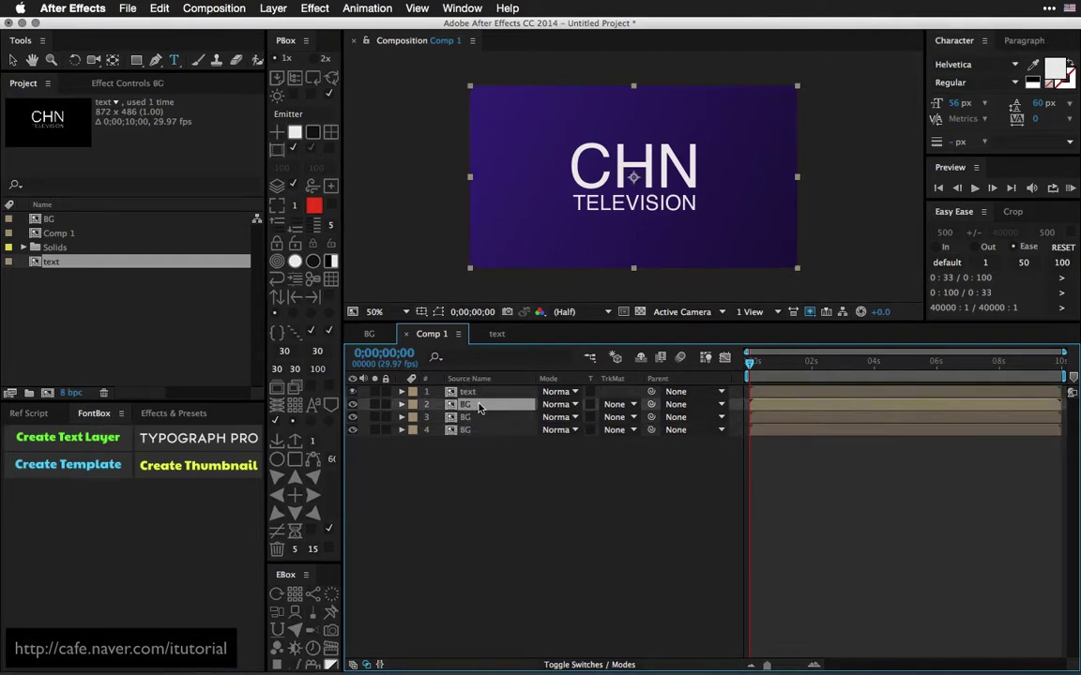
key(ctrl+shift+bracketright)
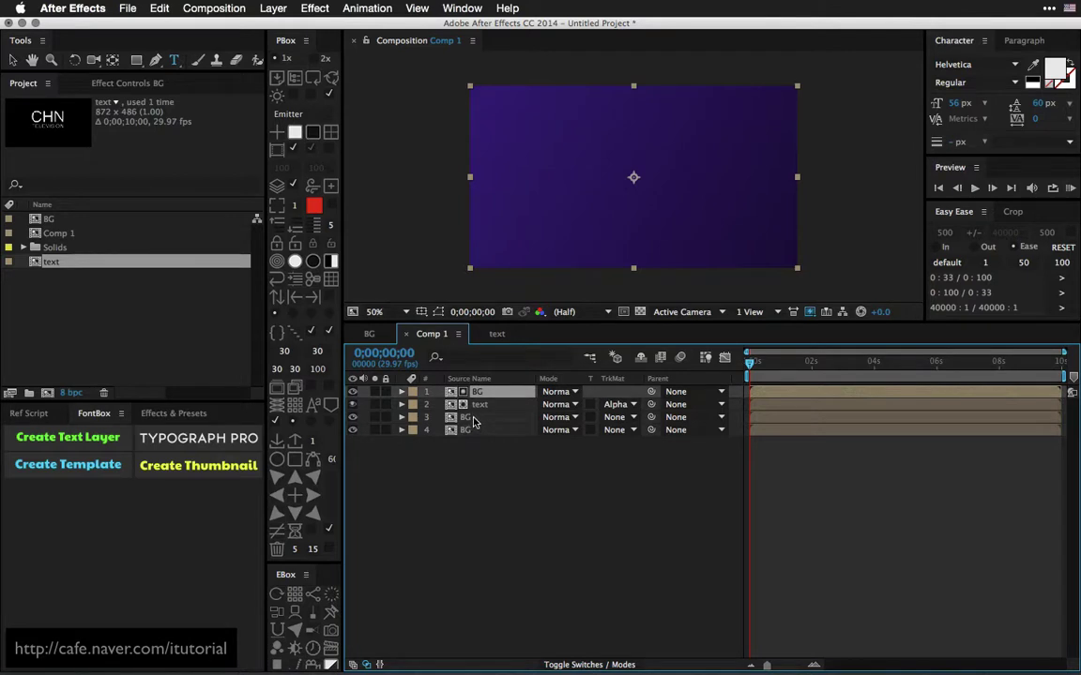
drag(474, 421, 474, 440)
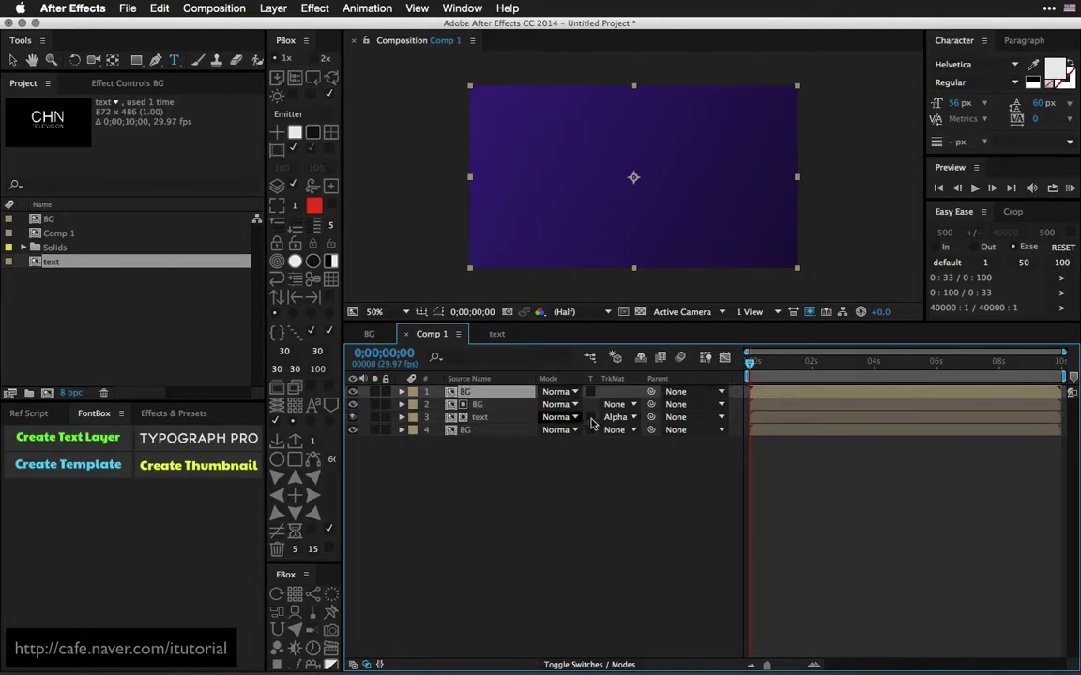
- Preview the slicing with the second BG layer hidden, then select the BG layer carrying CC Jaws
drag(754, 364, 773, 364)
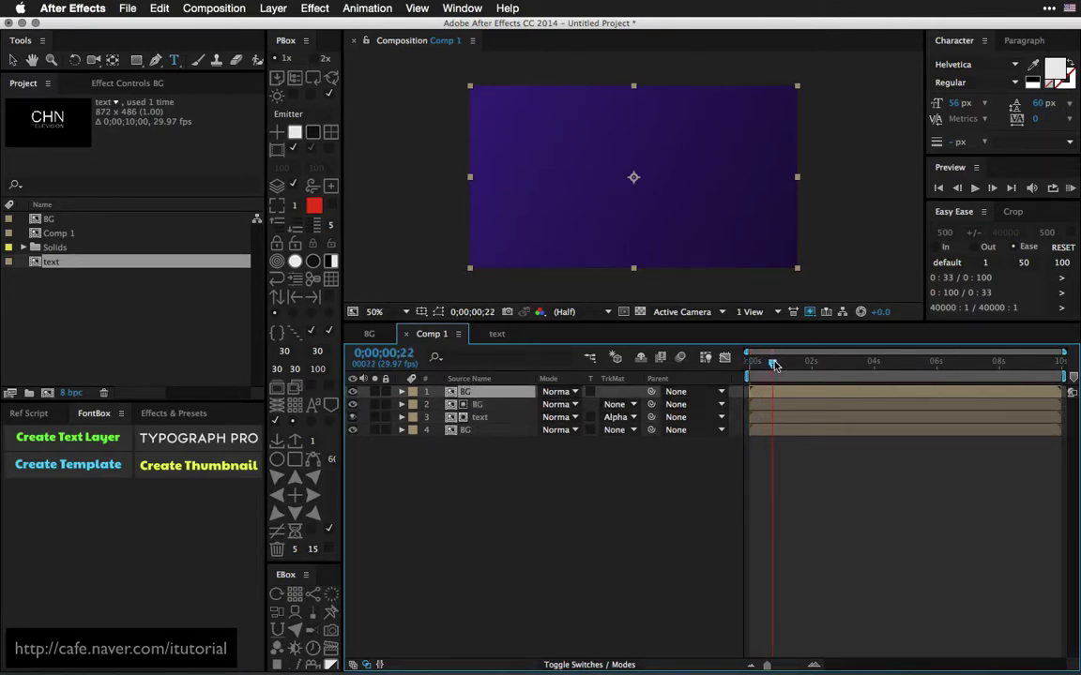
click(353, 406)
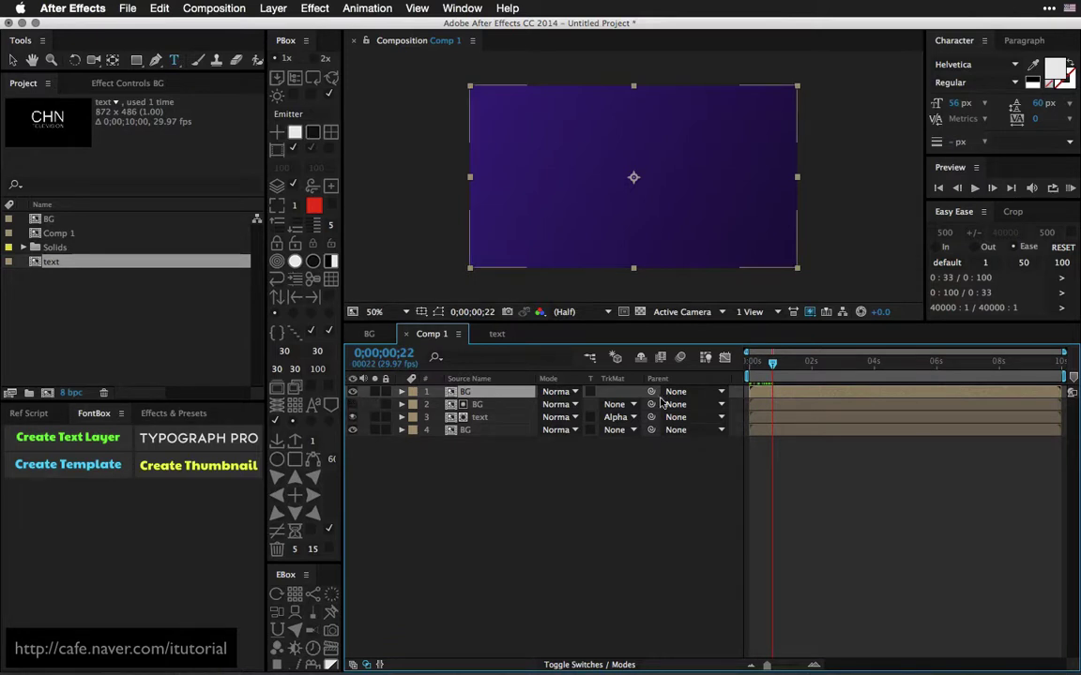
click(771, 364)
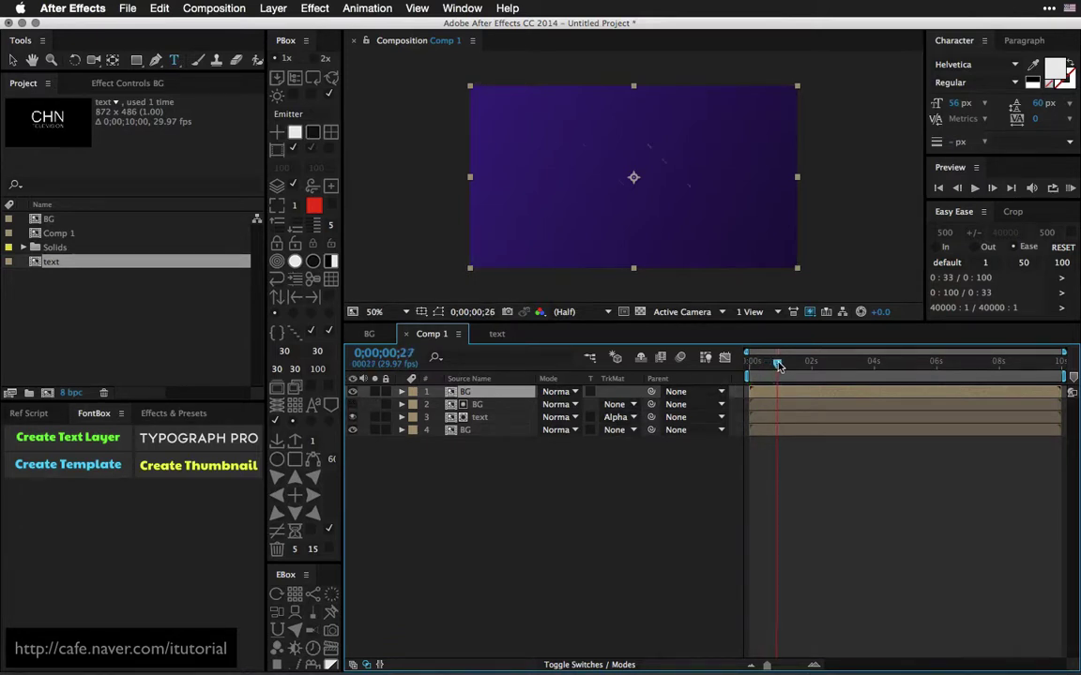
drag(770, 364, 778, 364)
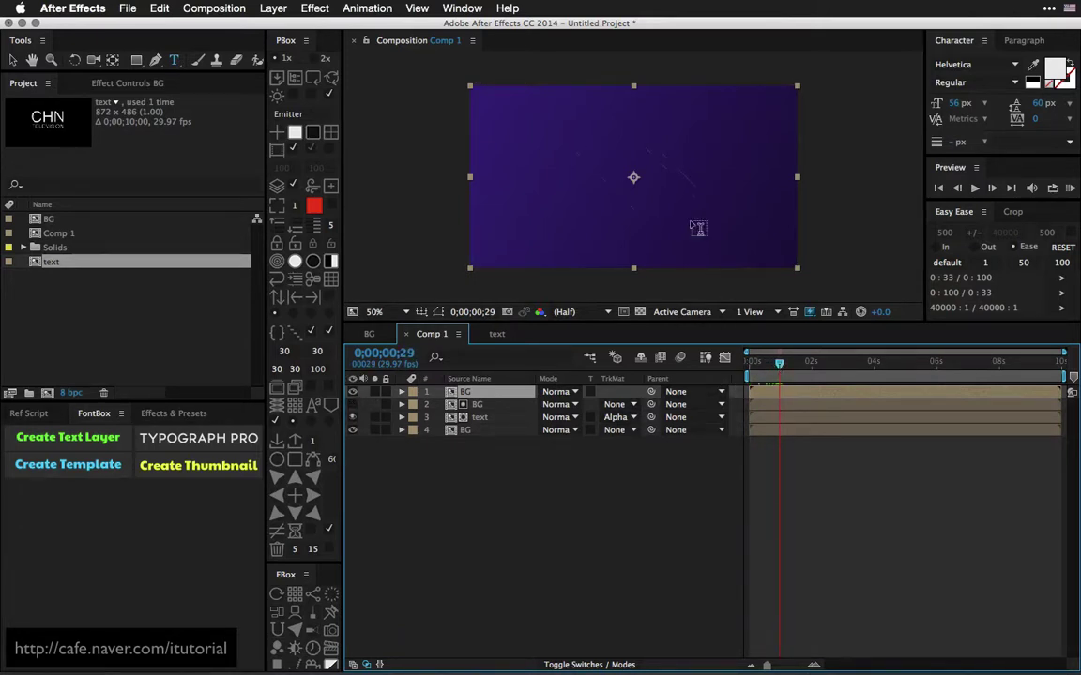
click(480, 404)
- Shift the BG layer's CC Jaws keyframes about five frames later with Alt+Right Arrow
key(u)
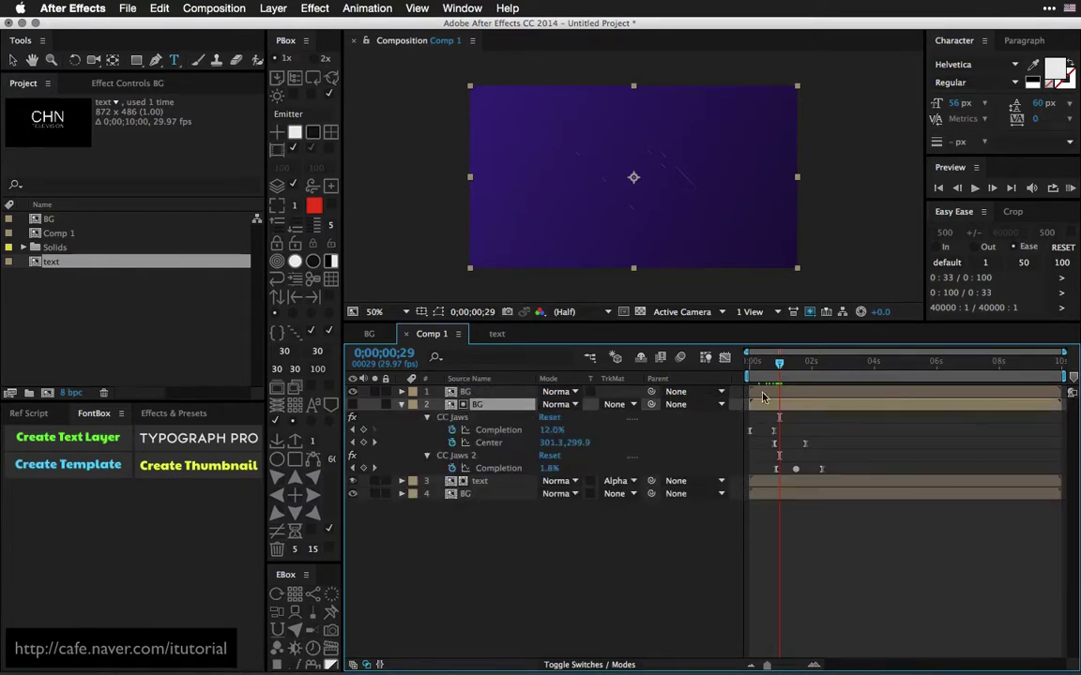
drag(835, 419, 724, 493)
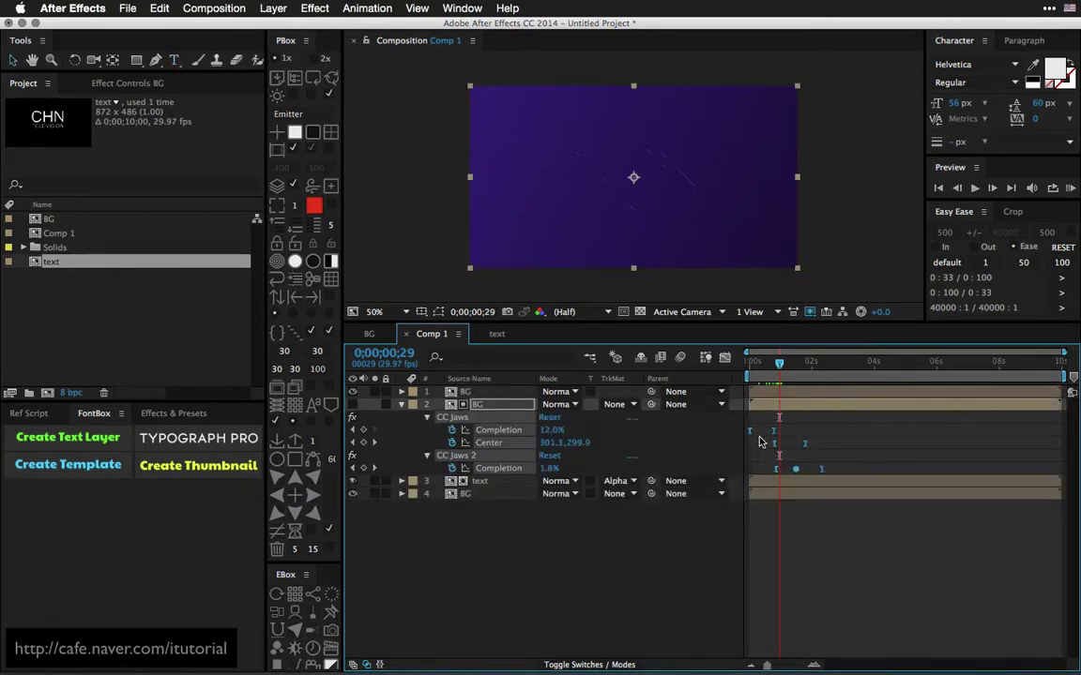
key(alt+Right)
key(alt+Right)
key(alt+Right)
key(alt+Right)
key(alt+Right)
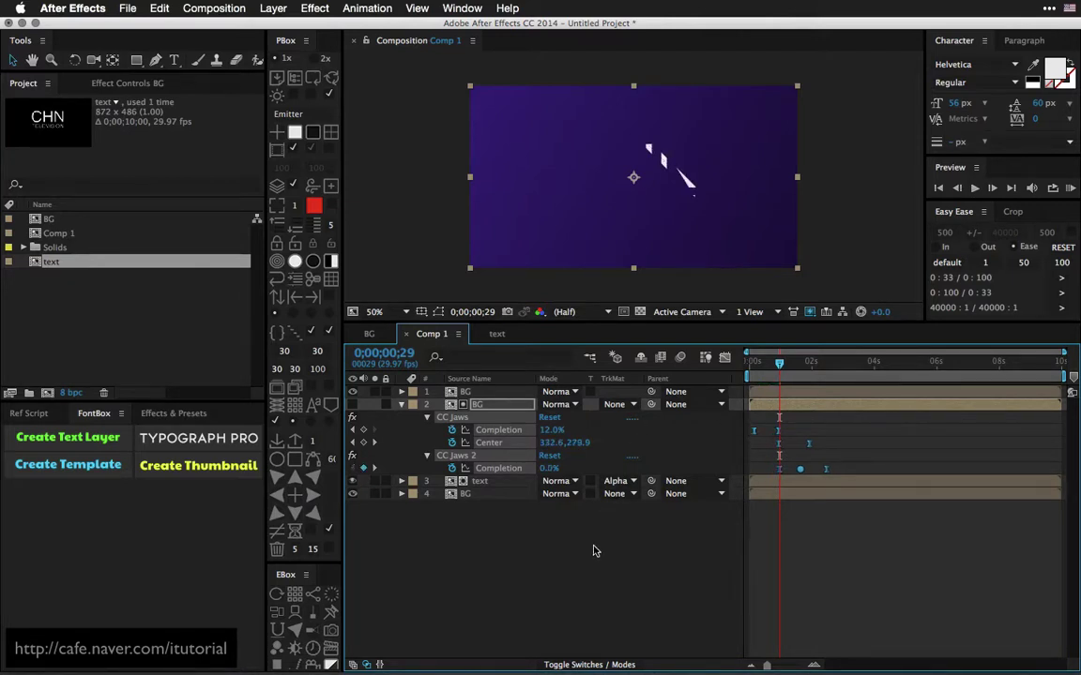
click(594, 550)
mouse_move(770, 363)
mouse_down()
mouse_move(805, 362)
mouse_move(790, 362)
mouse_up()
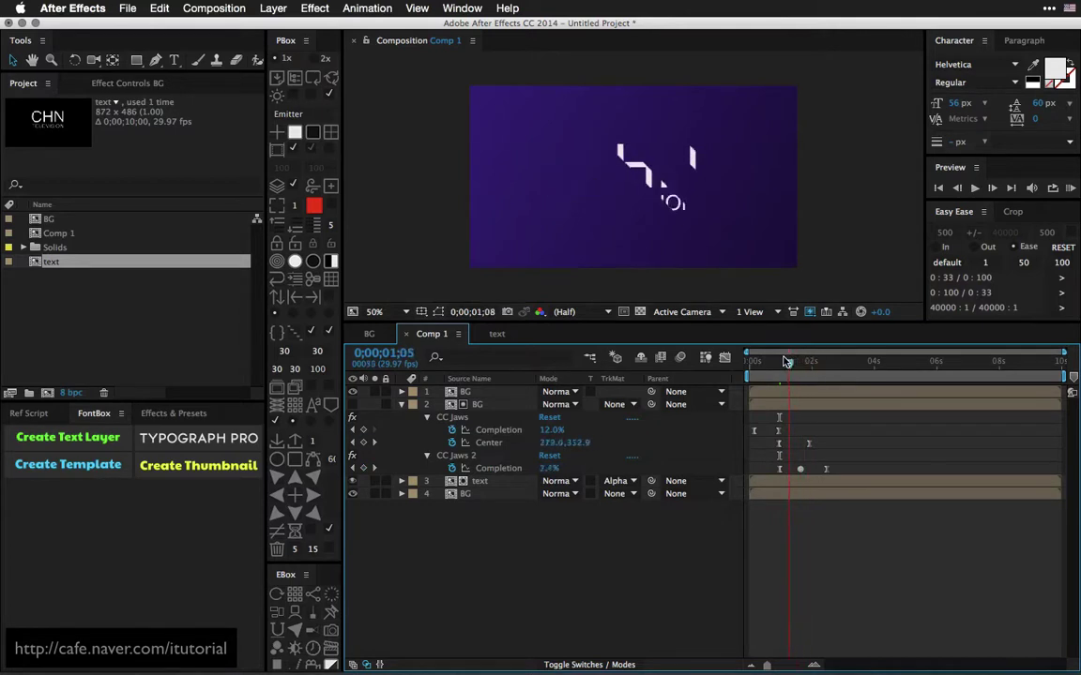
- Hide the bottom BG layer and scrub around 0;00;01;00 to inspect the thin CHN slices
click(465, 393)
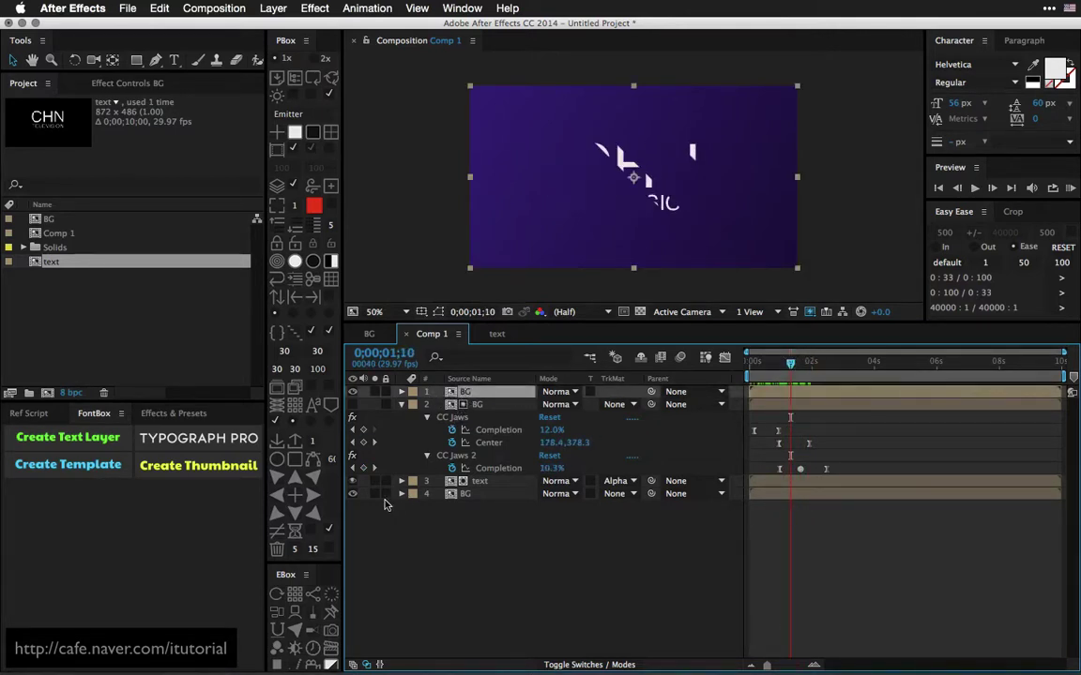
click(354, 495)
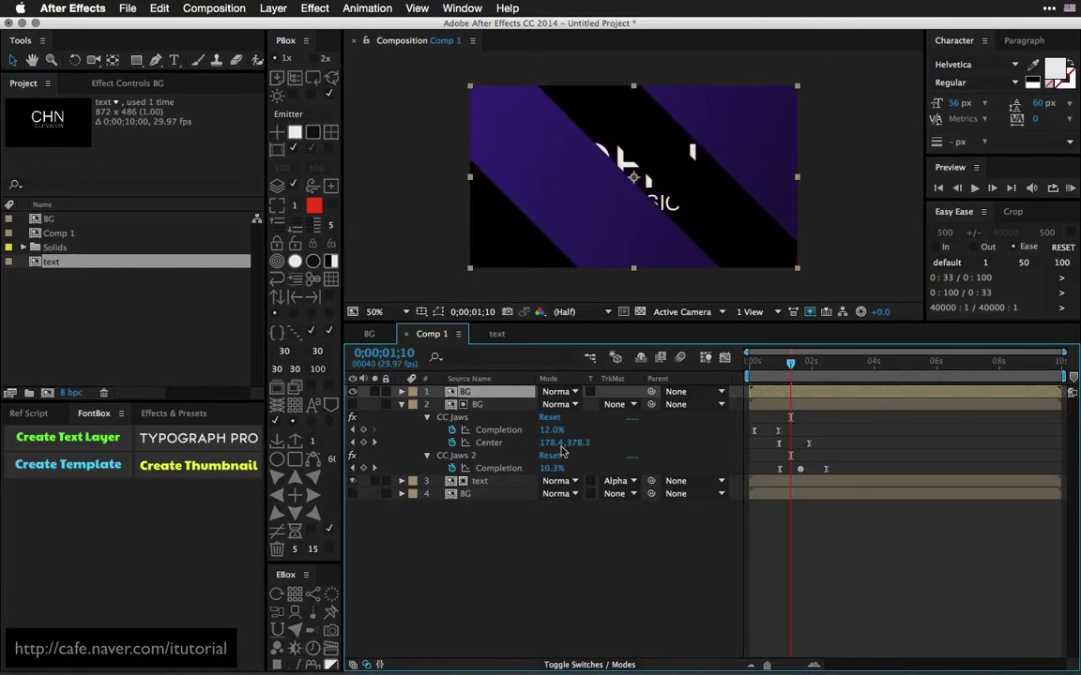
click(773, 376)
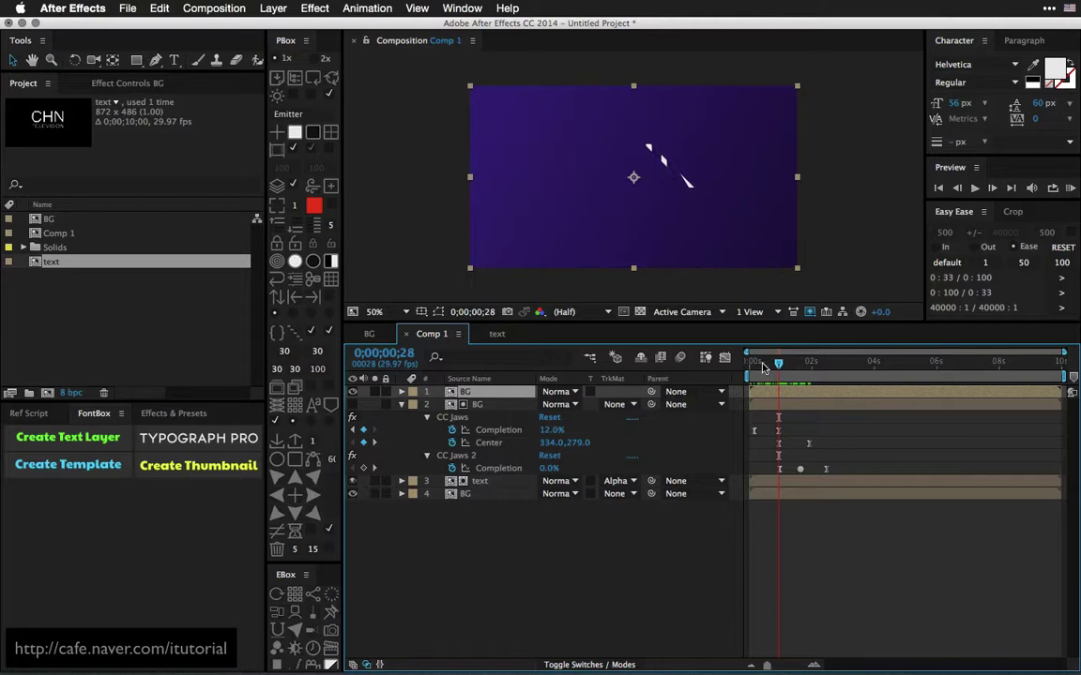
drag(778, 363, 780, 365)
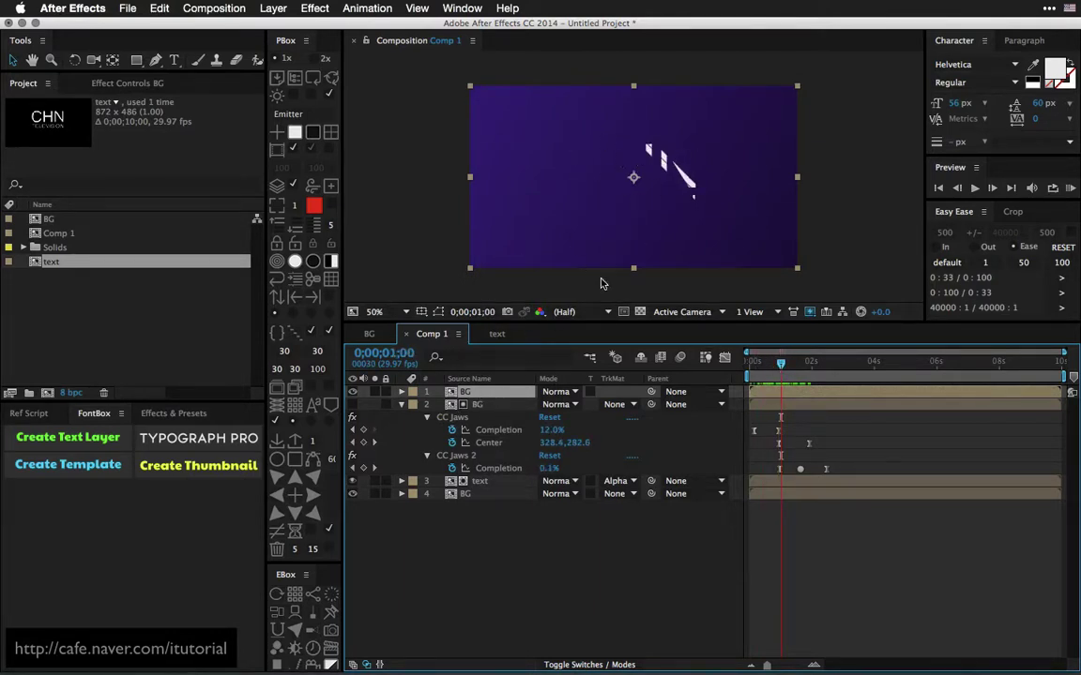
mouse_move(782, 367)
mouse_down()
mouse_move(771, 366)
mouse_move(781, 365)
mouse_up()
key(super+Tab)
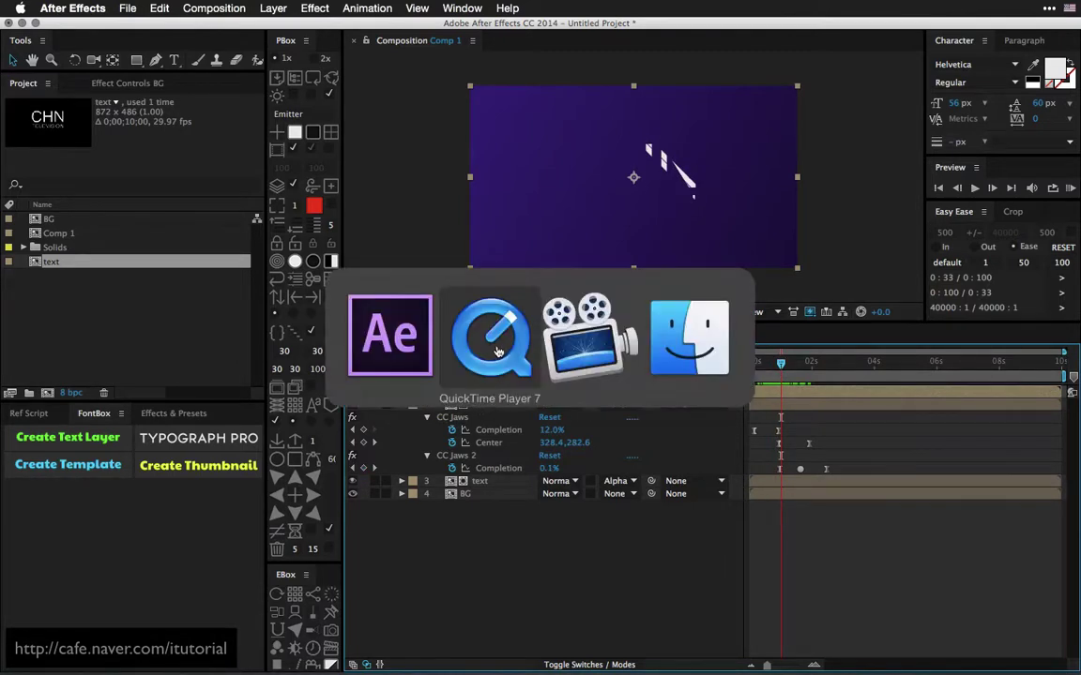
click(499, 352)
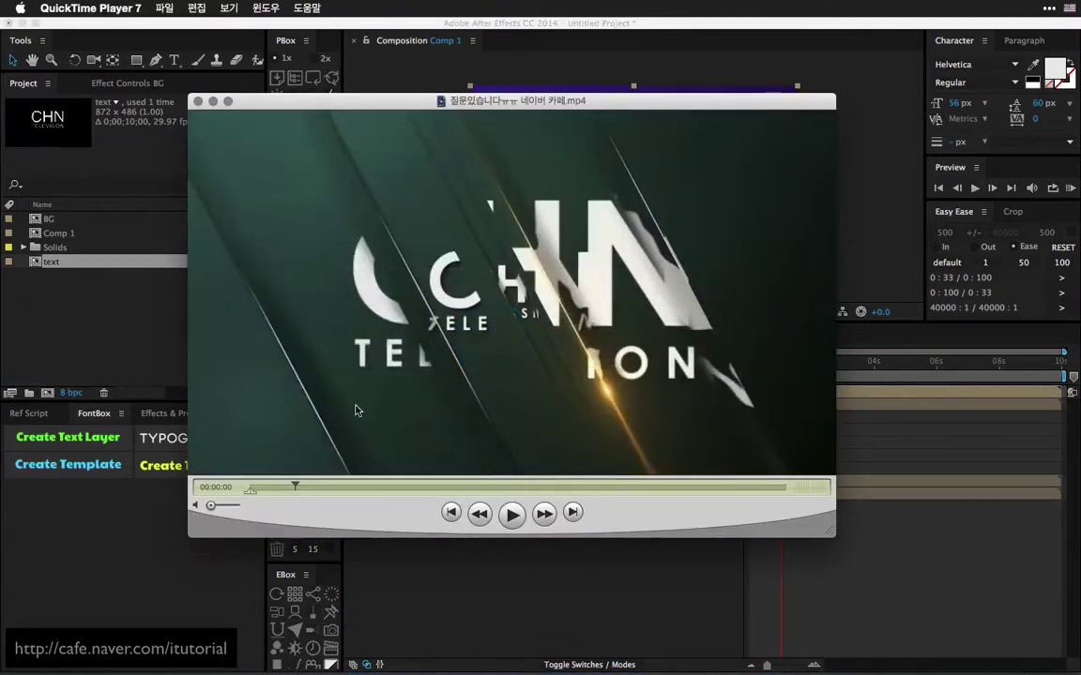
click(441, 566)
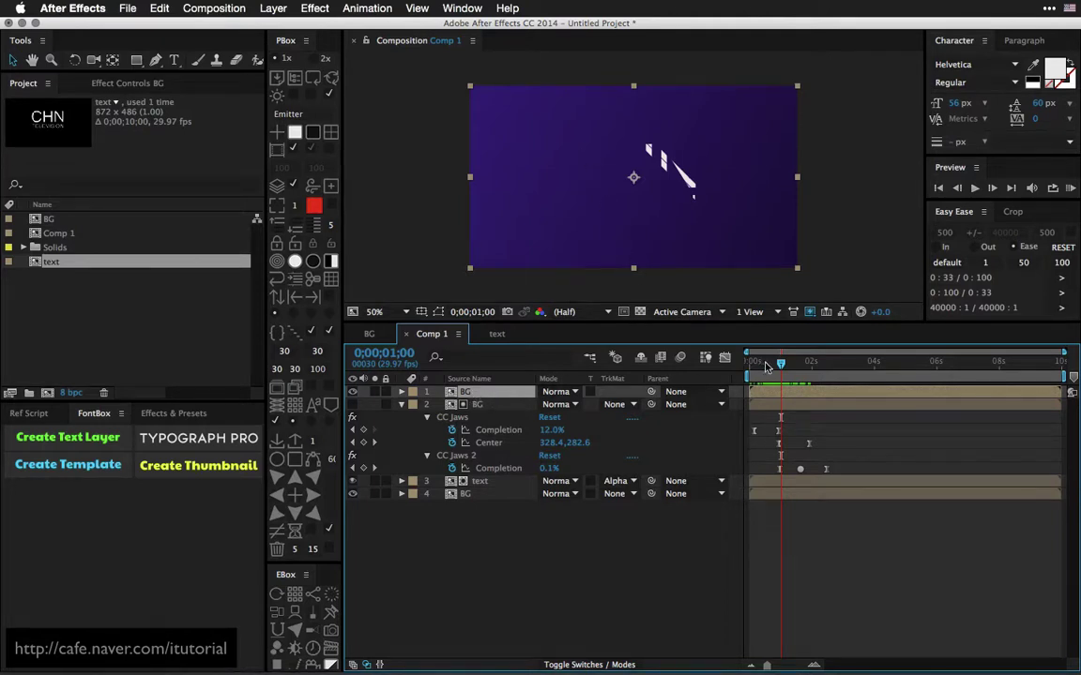
- Apply Generate > CC Light Sweep to the BG layer at frame 0;00;00;19
click(768, 363)
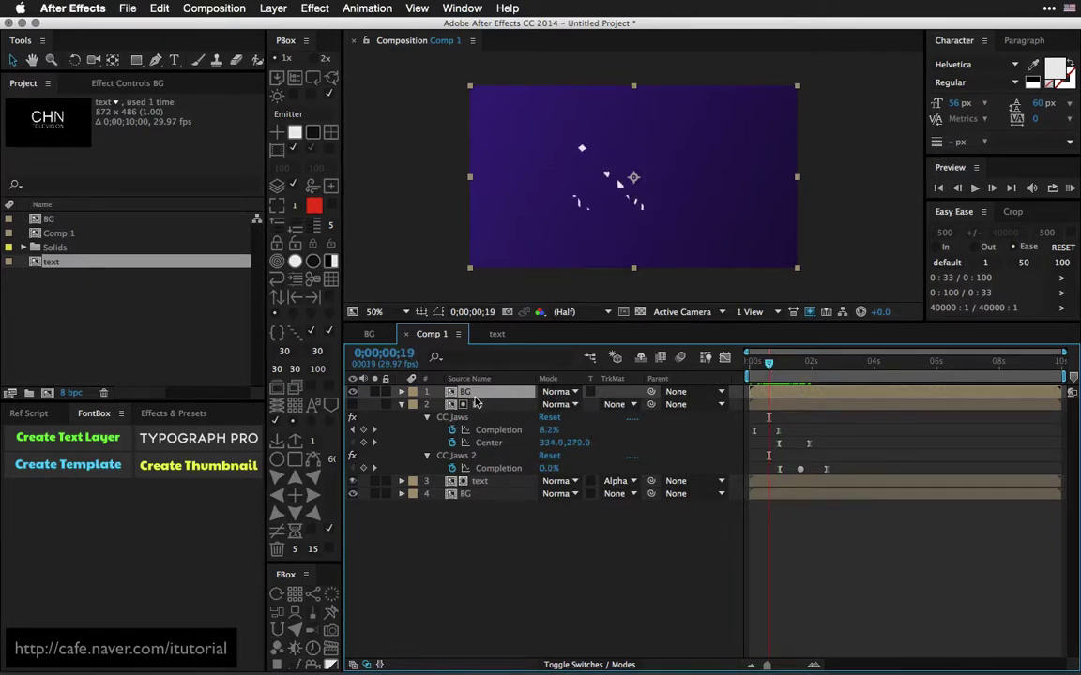
click(314, 8)
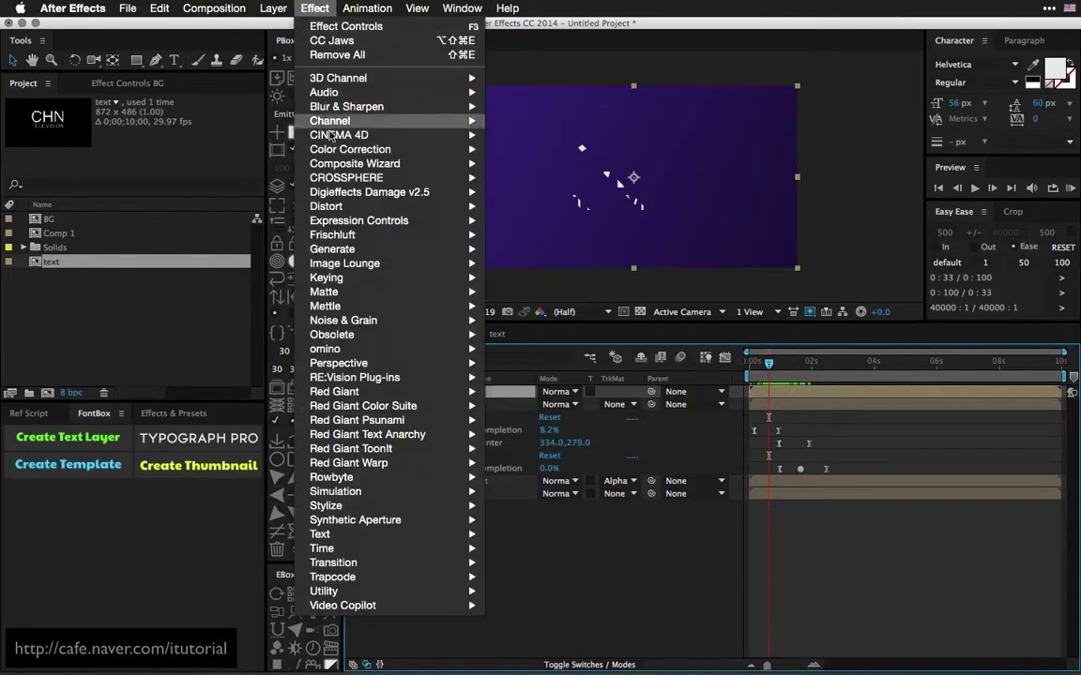
mouse_move(413, 250)
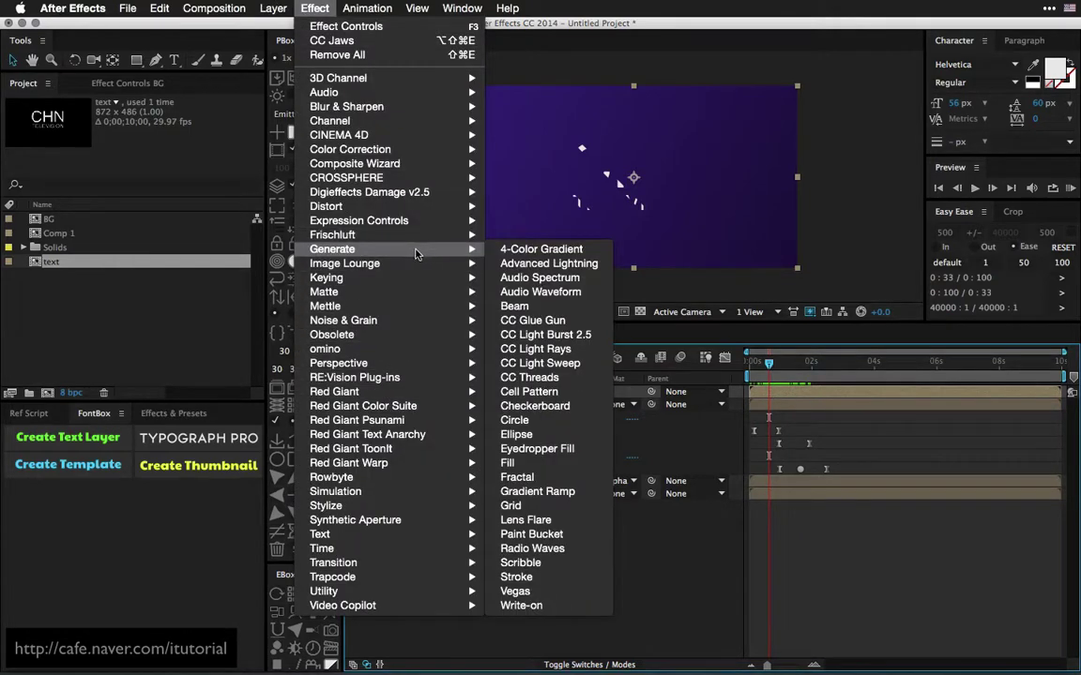
click(552, 364)
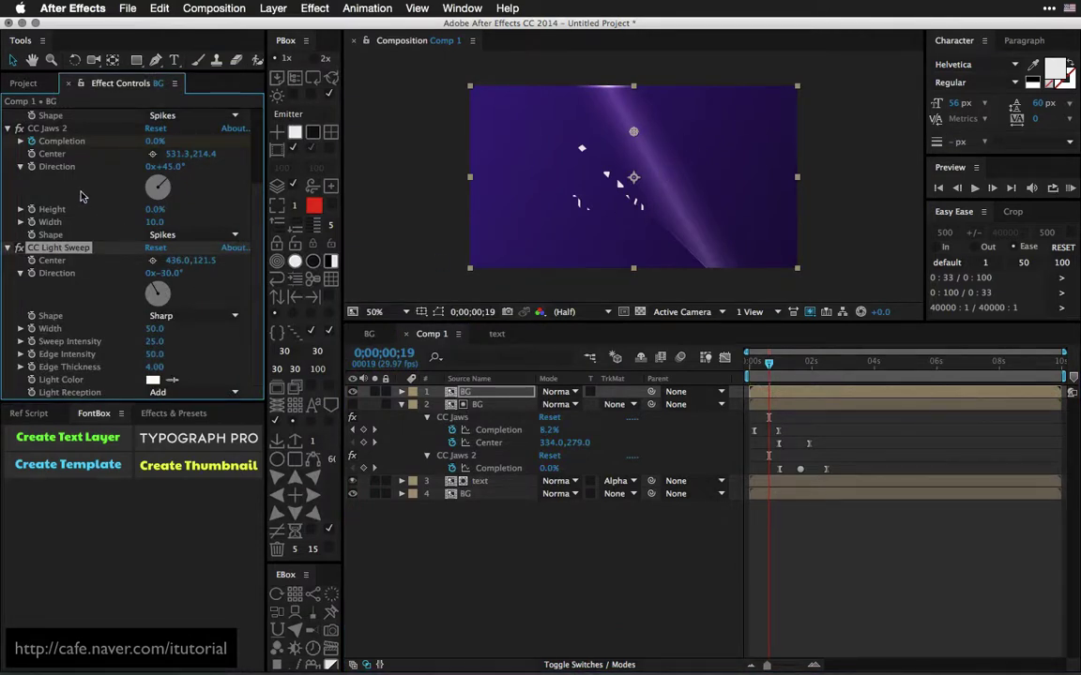
click(9, 129)
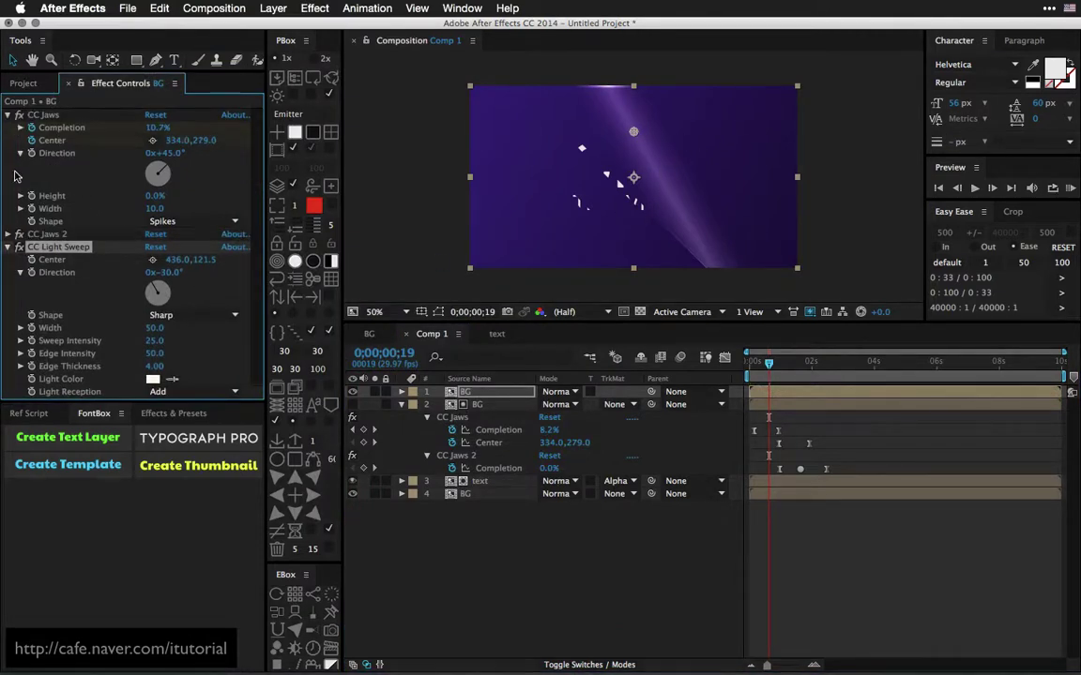
click(9, 114)
- Set the Light Sweep to 45° direction, 0 sweep intensity, width 108 and edge thickness 5.2
click(167, 166)
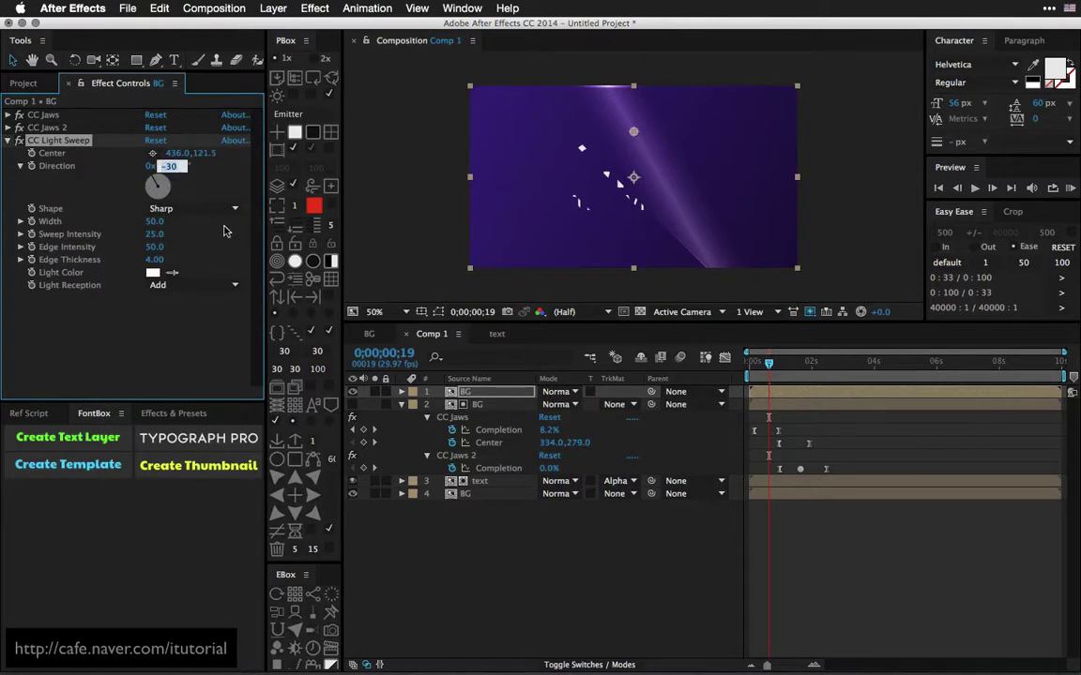
text(45)
key(Return)
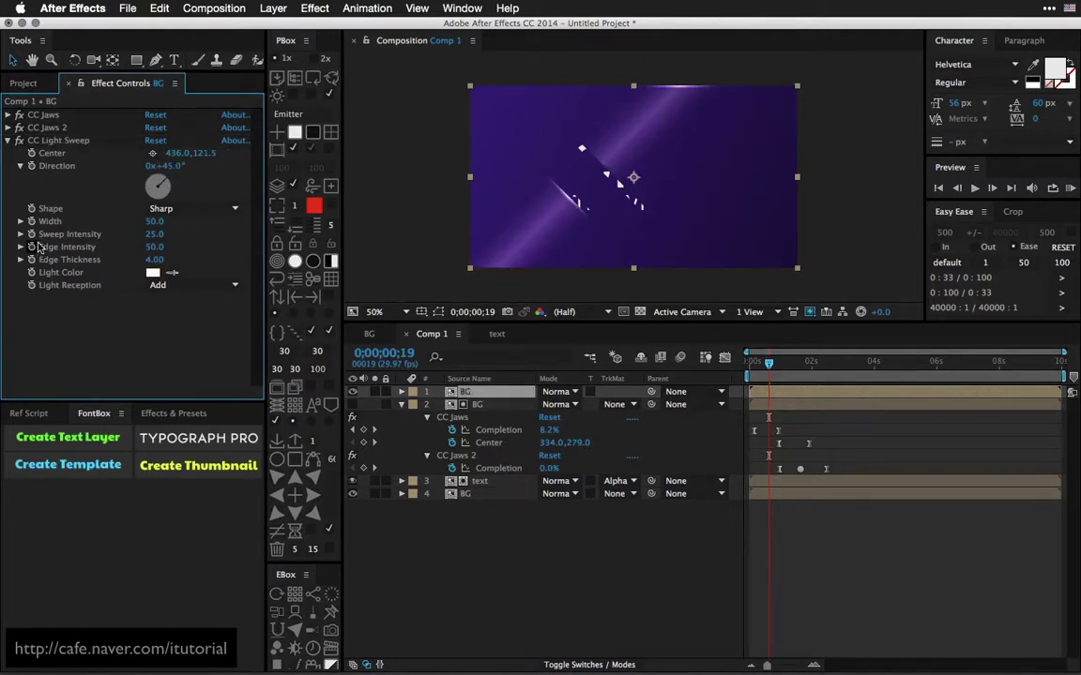
drag(154, 235, 137, 236)
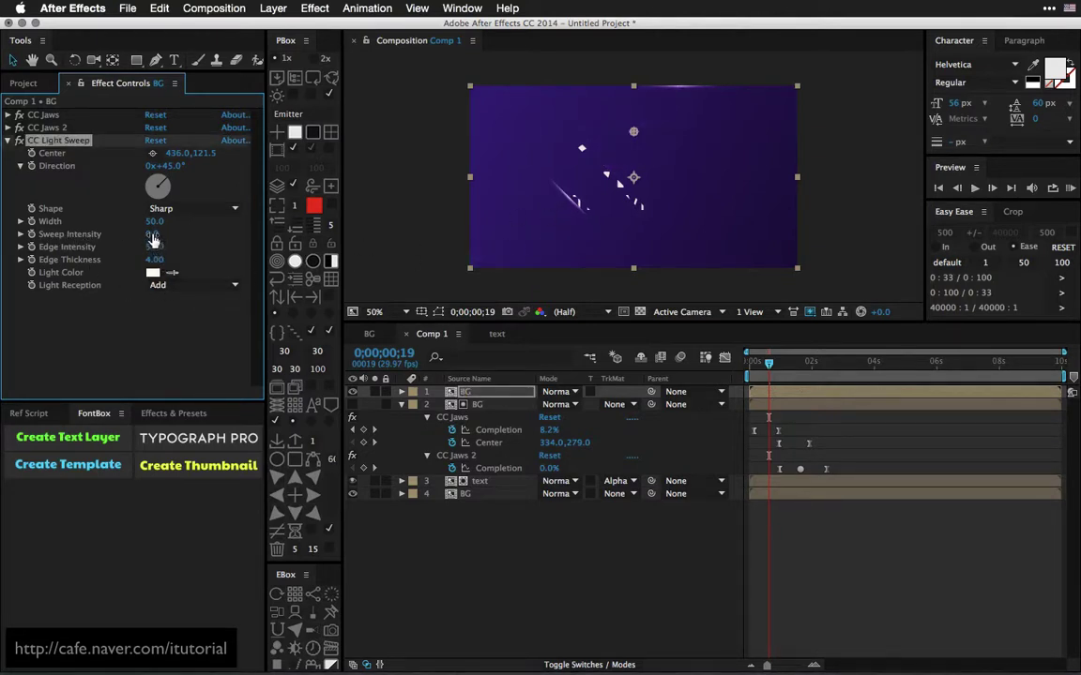
drag(176, 221, 199, 220)
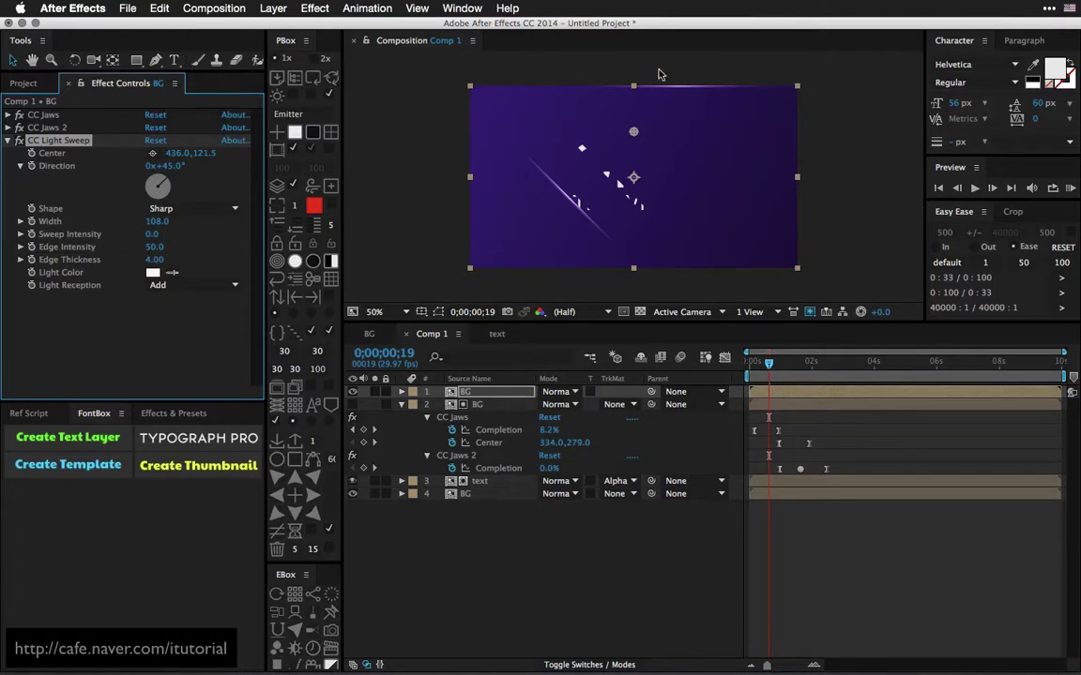
drag(153, 259, 164, 261)
- Apply Stylize > CC RepeTile to the BG layer and move it above CC Light Sweep
click(7, 141)
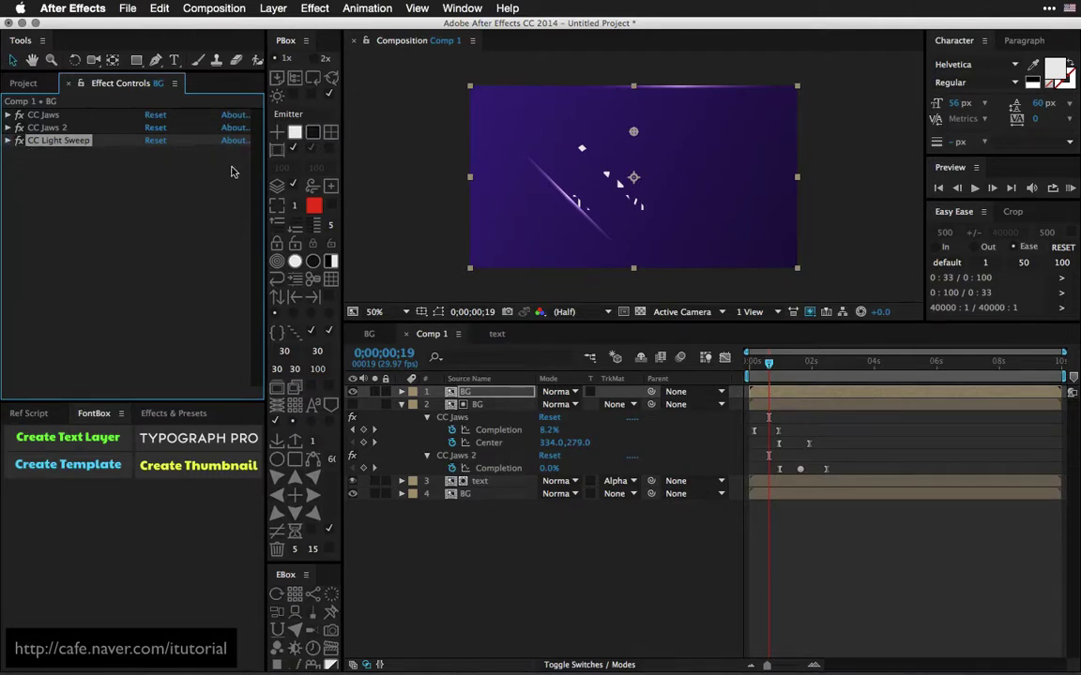
click(320, 11)
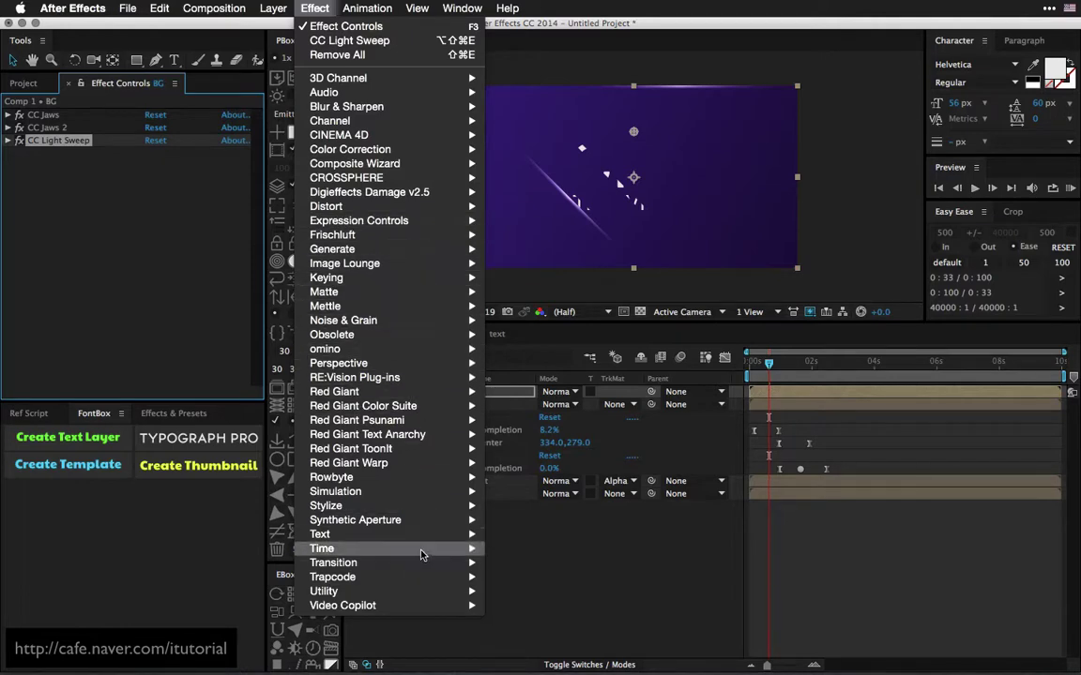
mouse_move(429, 506)
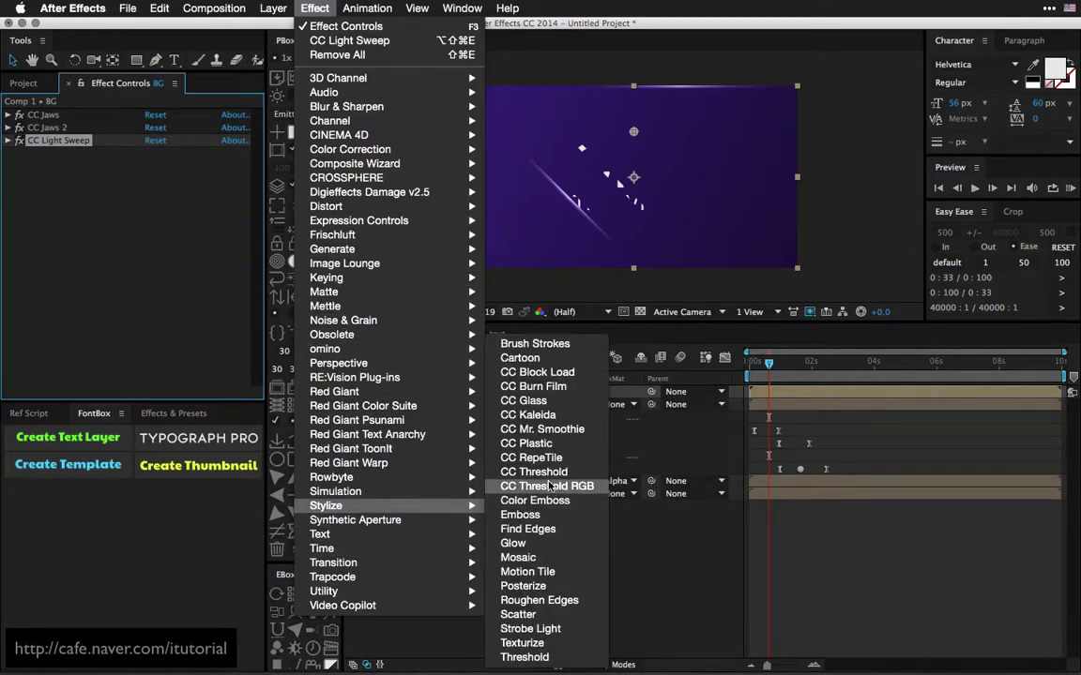
click(525, 458)
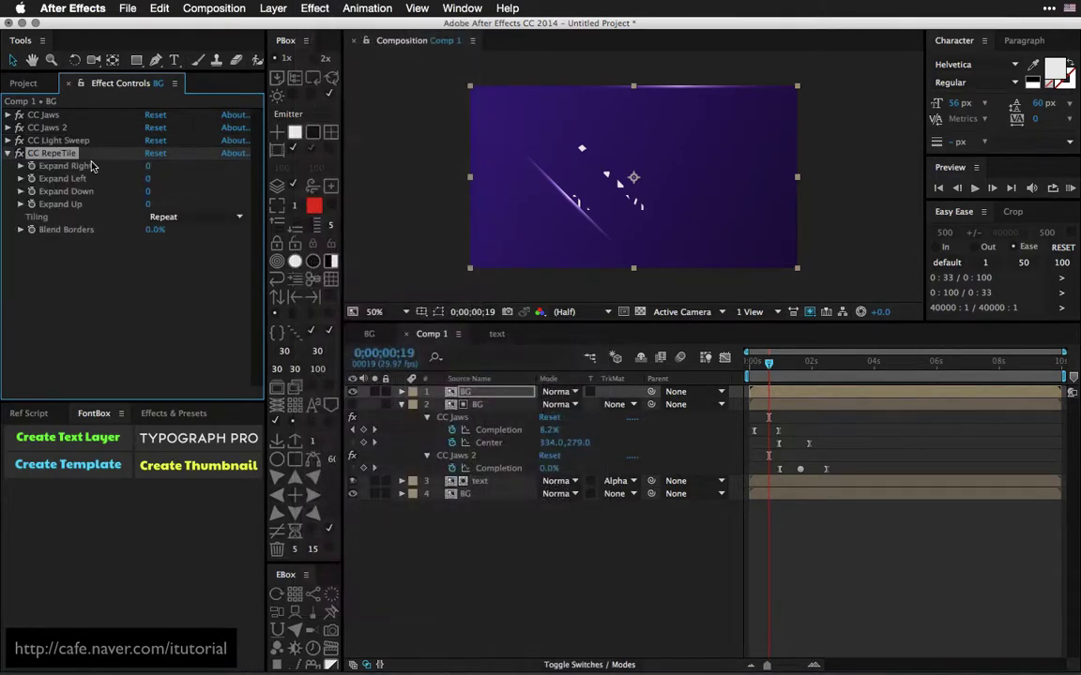
drag(58, 153, 51, 133)
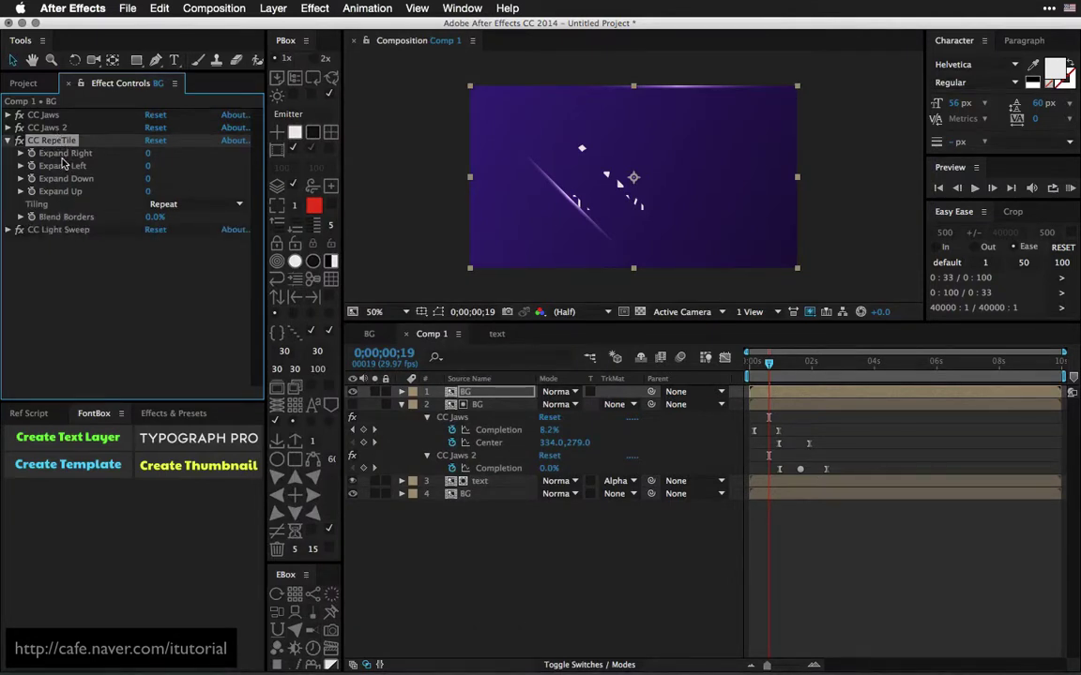
- Set CC RepeTile's Expand Up to 10 and its Tiling mode to Unfold
click(147, 191)
text(0)
key(Return)
drag(148, 191, 159, 192)
click(153, 191)
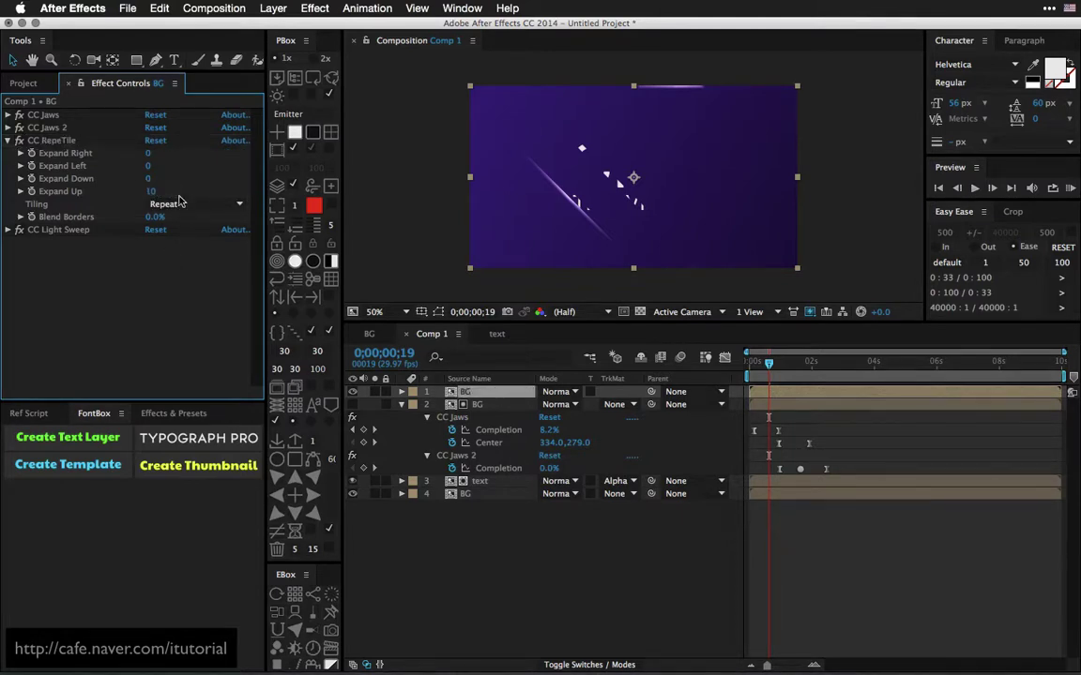
click(183, 204)
click(225, 266)
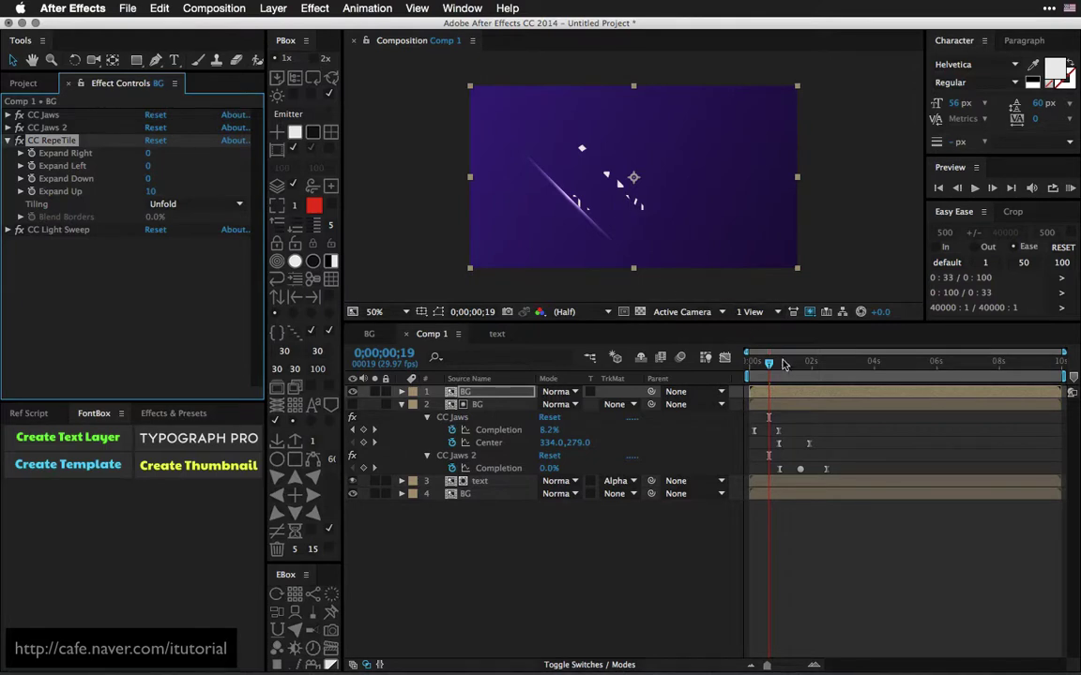
- Play back from near the start to check the repeated diagonal streaks at 0;00;00;28
click(752, 364)
key(space)
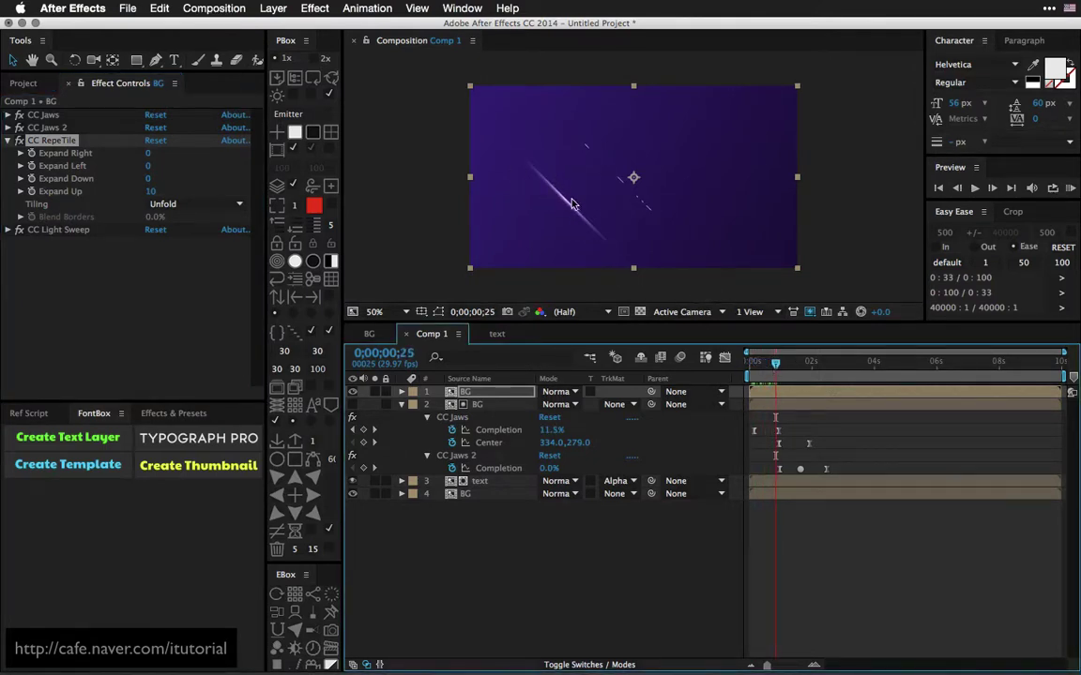
click(779, 364)
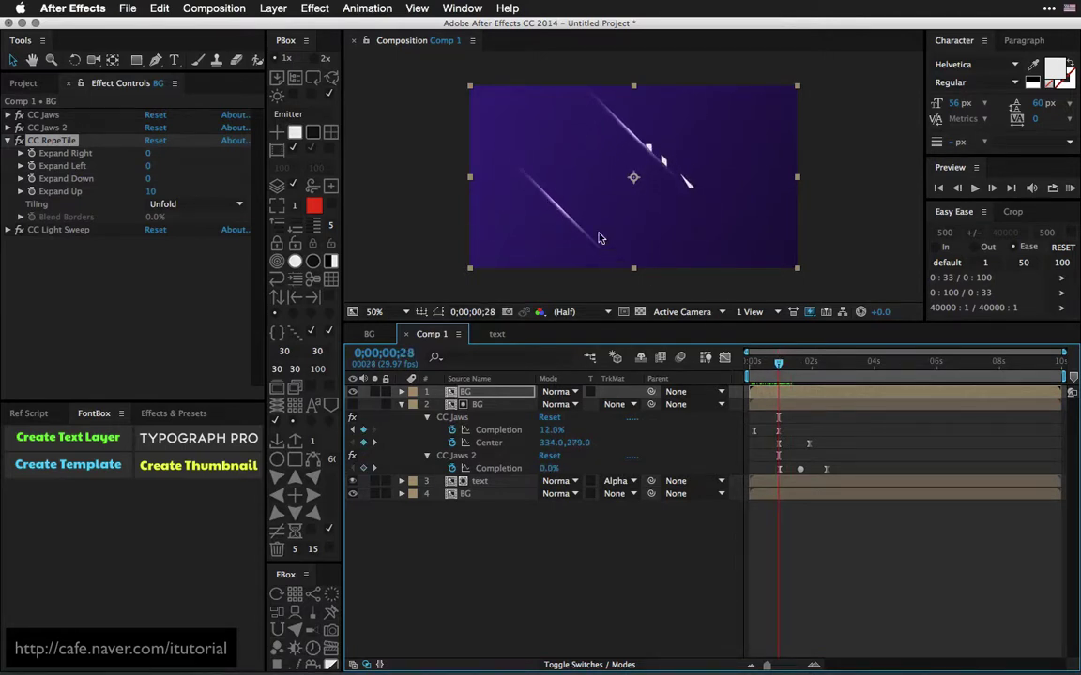
click(9, 140)
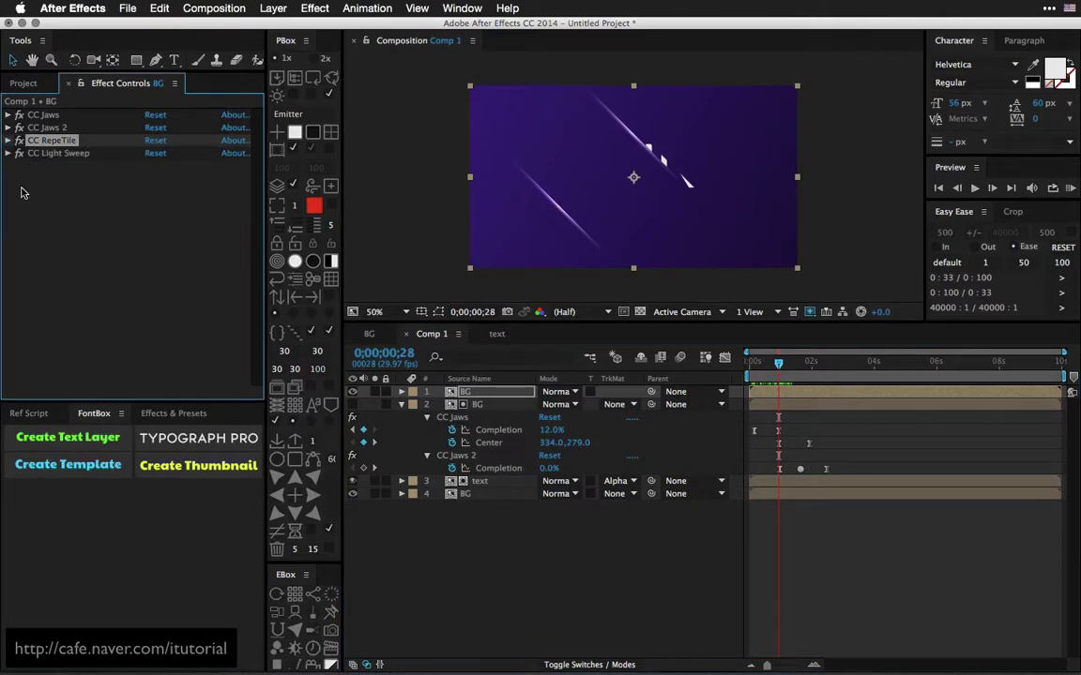
- Add a Drop Shadow with softness 48 to the BG layer and scrub to about two seconds
click(315, 9)
mouse_move(413, 365)
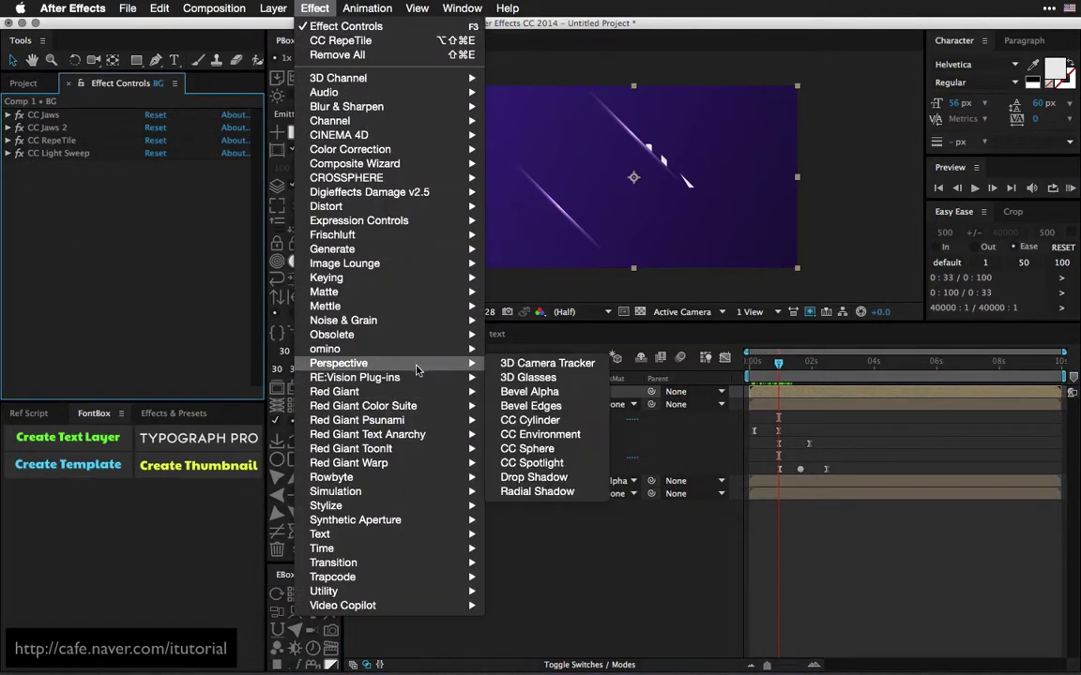
click(531, 478)
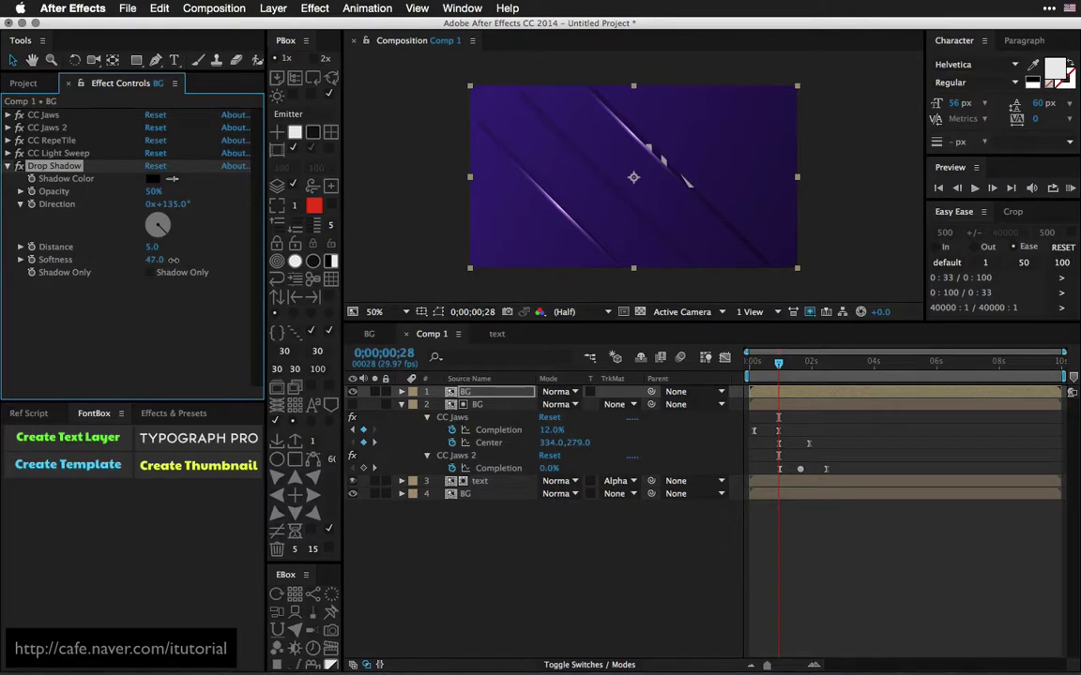
click(753, 364)
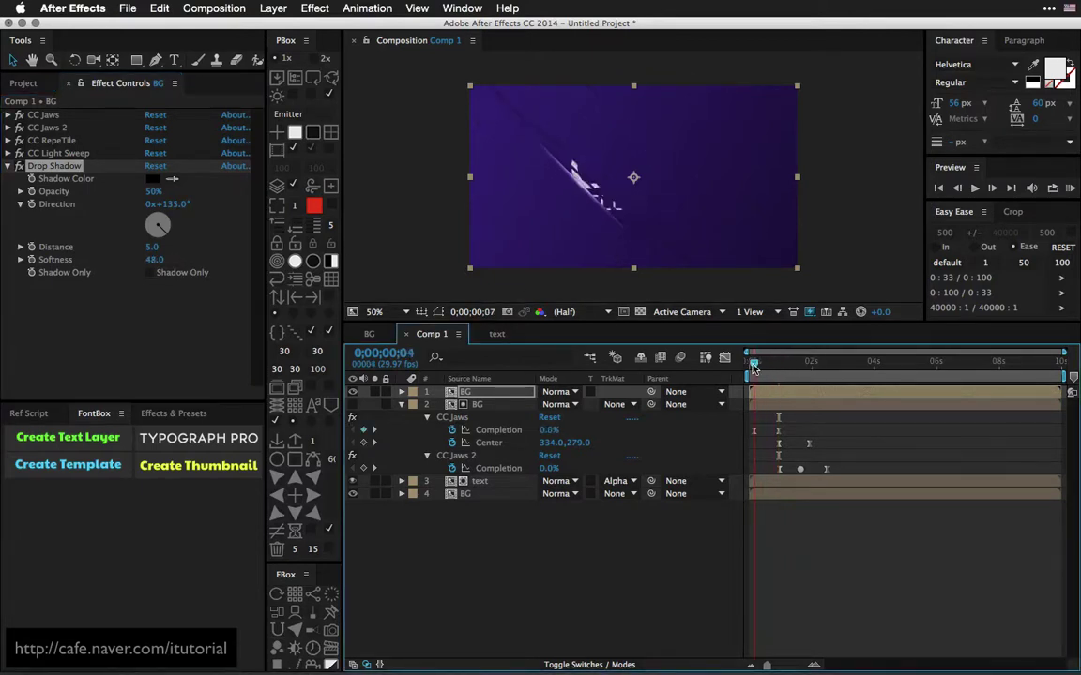
mouse_move(753, 366)
mouse_down()
mouse_move(815, 365)
mouse_move(774, 371)
mouse_move(789, 384)
mouse_up()
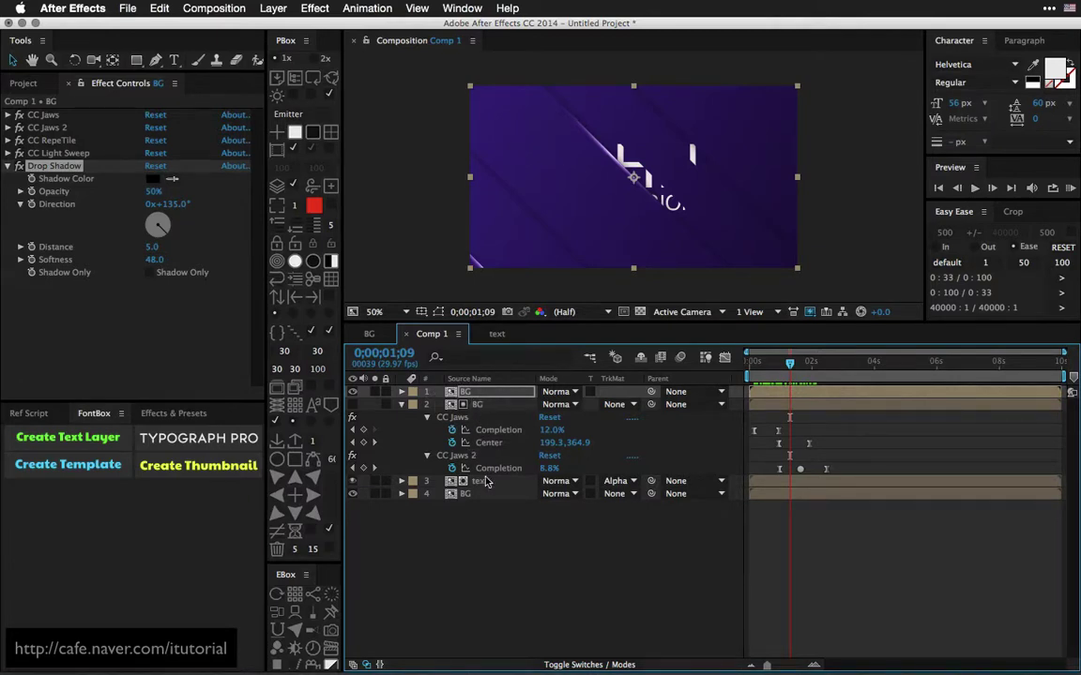
- Collapse the CC Jaws and CC Jaws 2 keyframe rows and the BG layer's properties
click(427, 417)
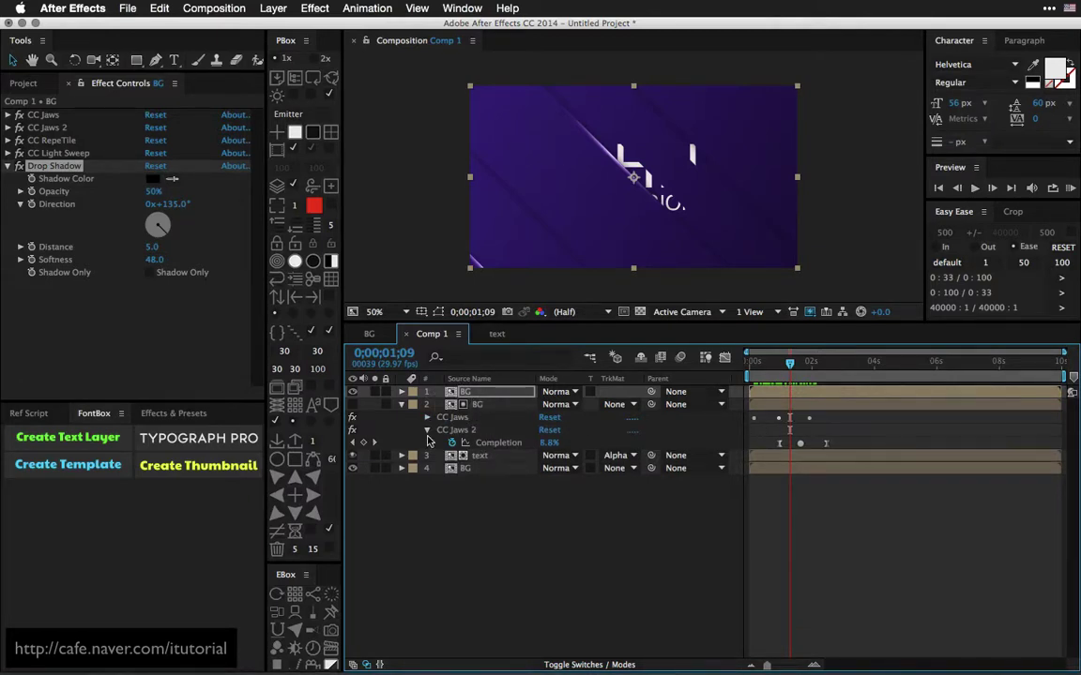
click(427, 429)
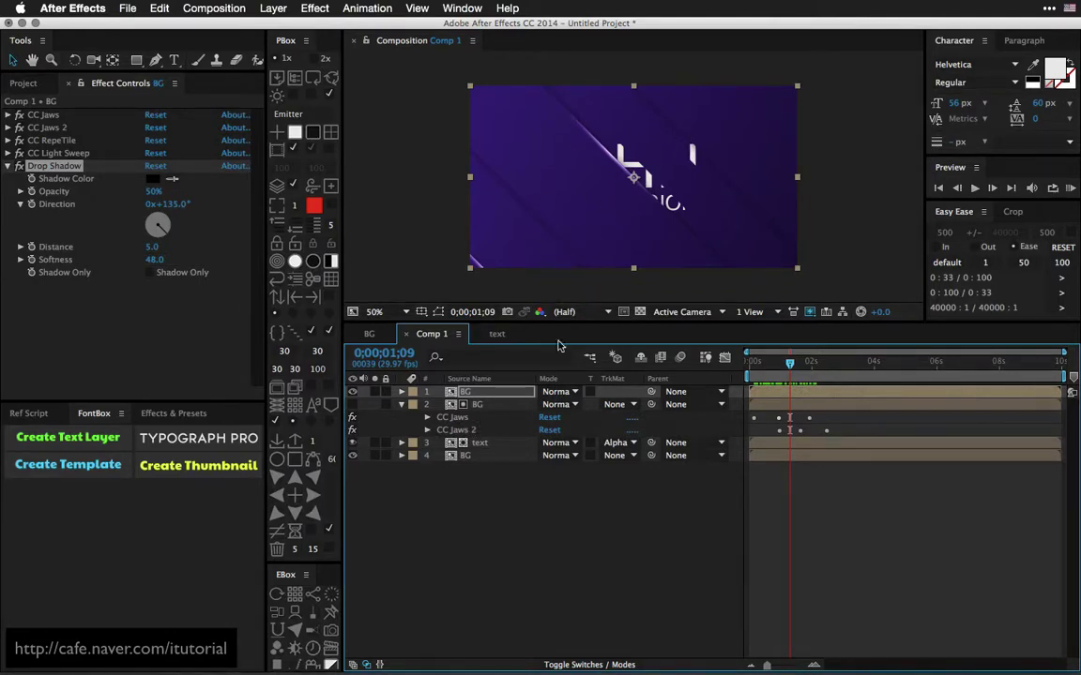
click(402, 405)
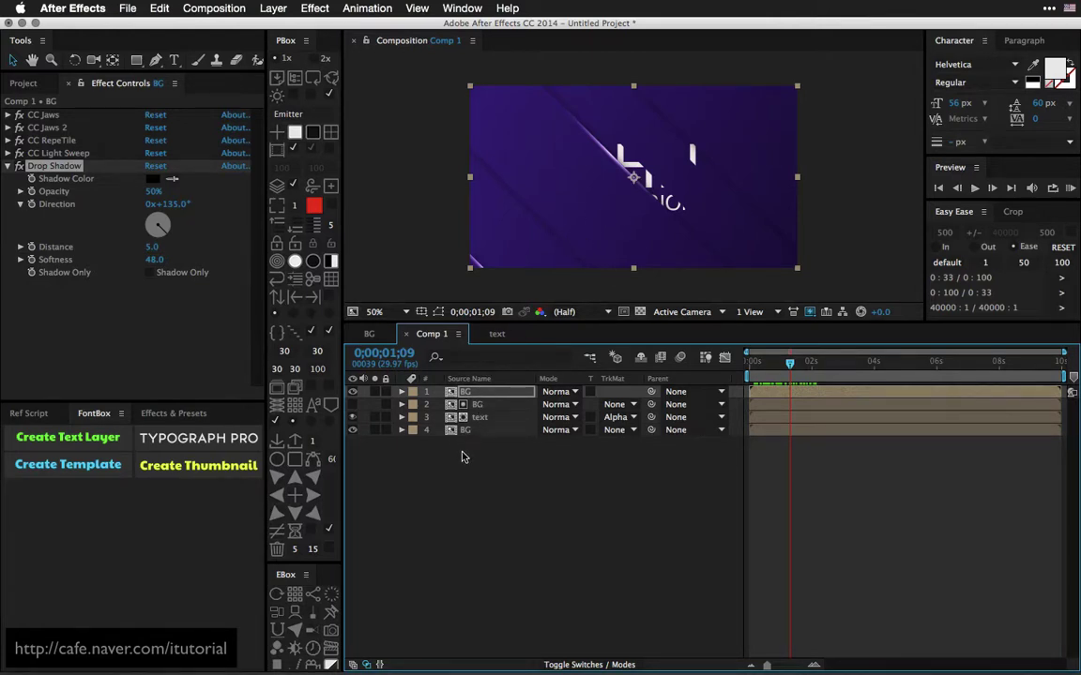
- Add the text comp as a new layer at 39% scale, placed just above the bottom BG layer
click(8, 166)
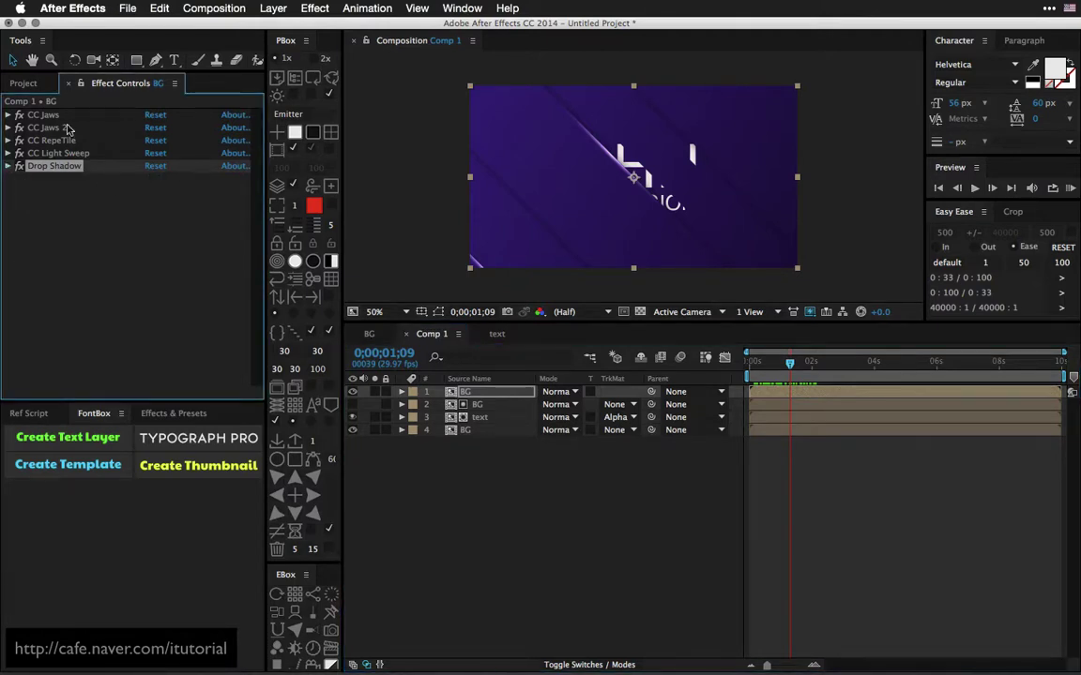
click(37, 86)
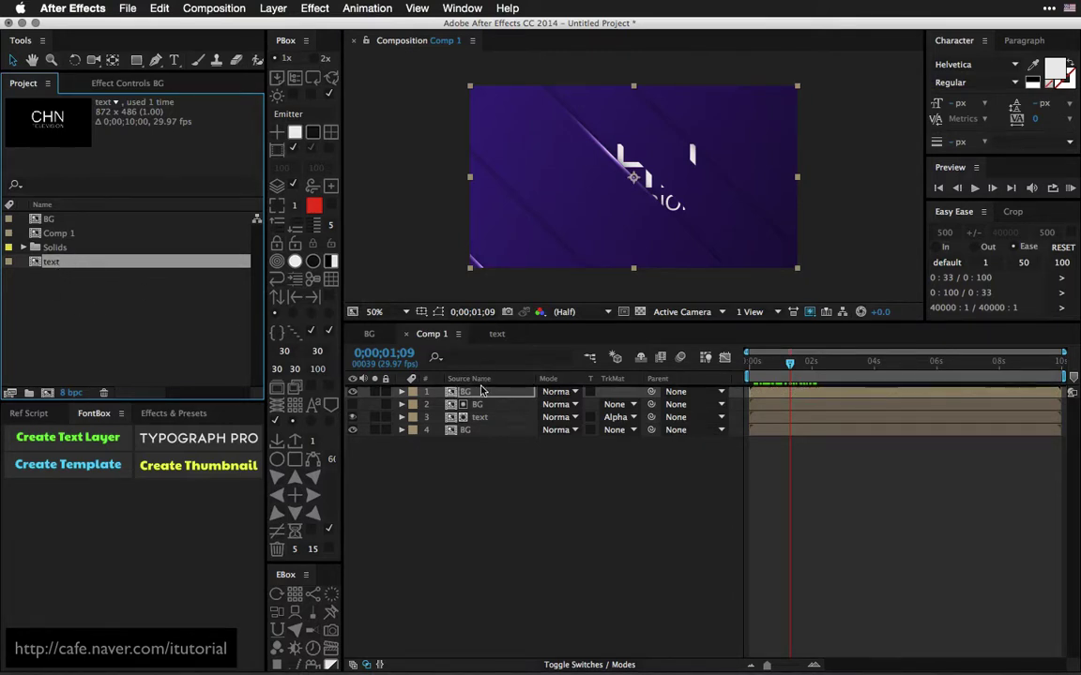
drag(54, 265, 480, 417)
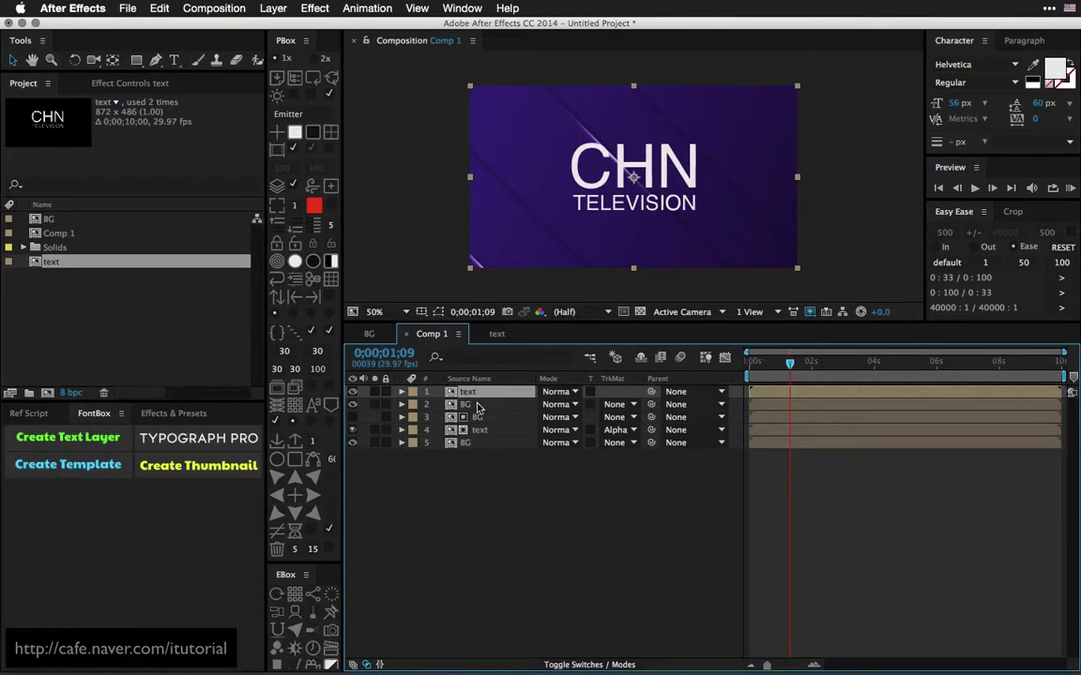
key(s)
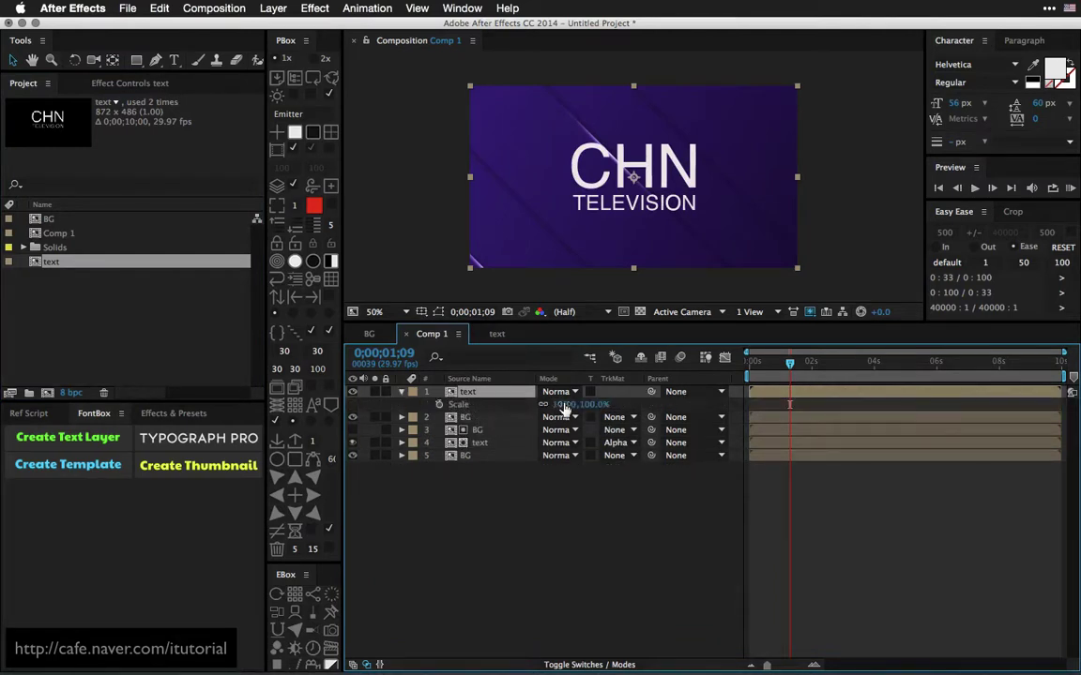
mouse_move(575, 404)
mouse_down()
mouse_move(541, 406)
mouse_move(527, 429)
mouse_up()
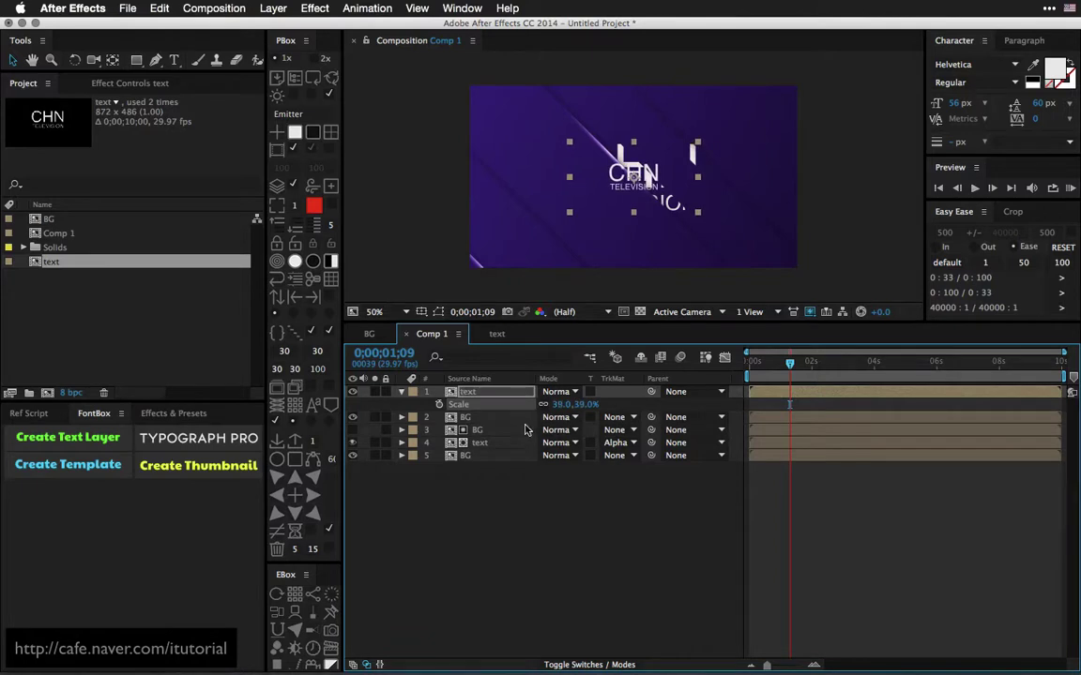
click(484, 394)
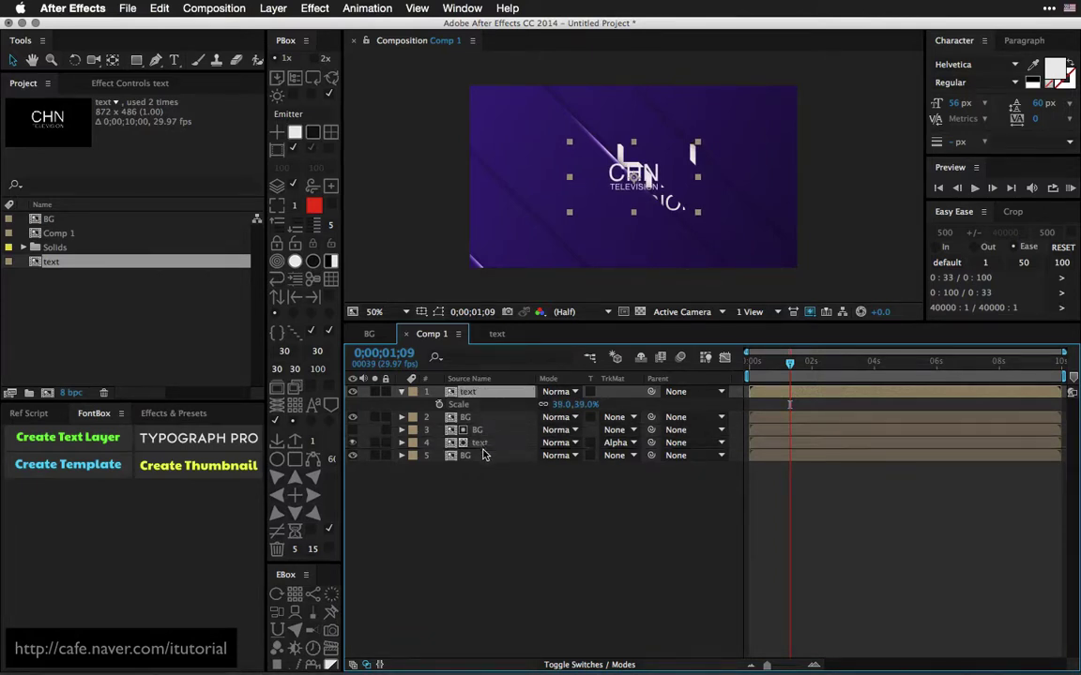
drag(484, 455, 481, 455)
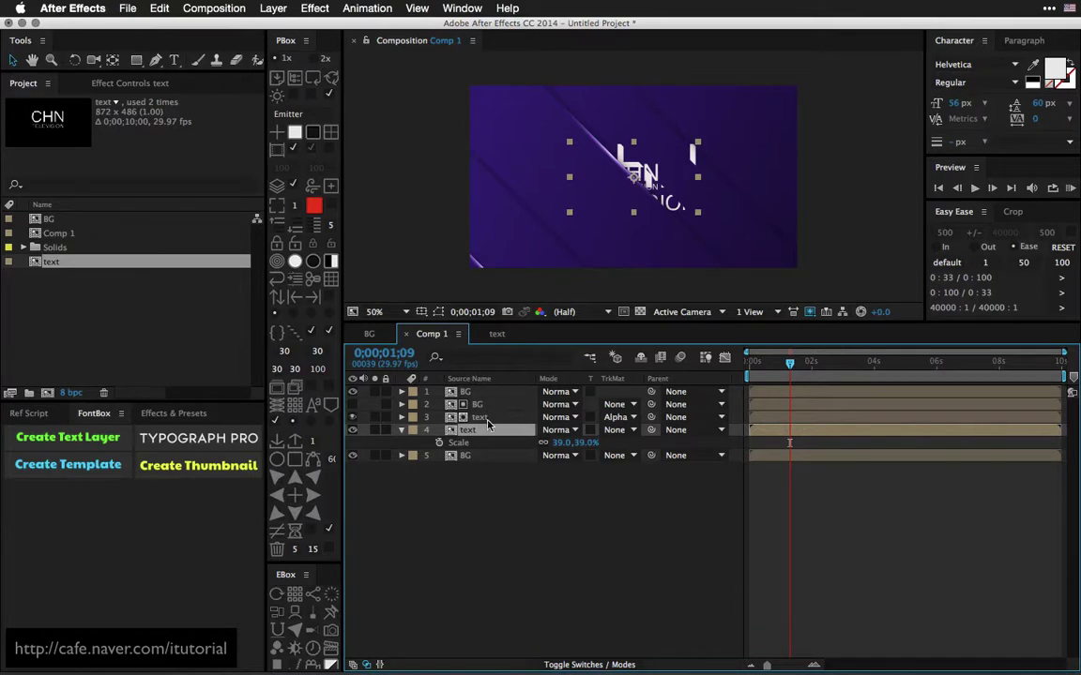
- Duplicate the second BG layer below the first text layer and use it as the lower text's Alpha Matte
click(479, 395)
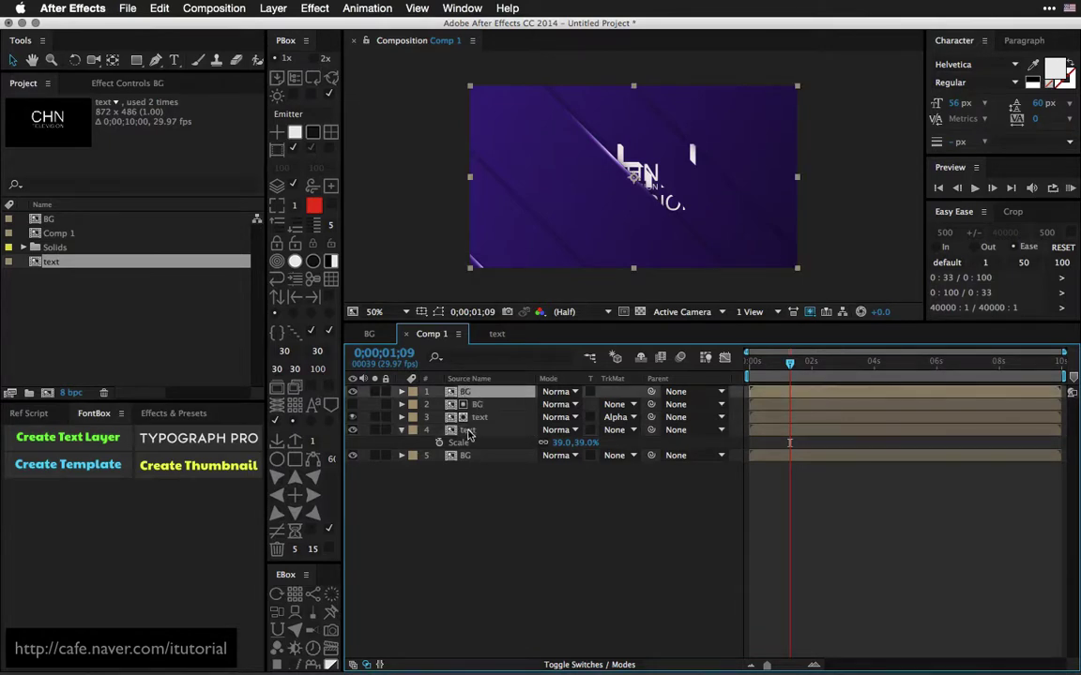
click(482, 408)
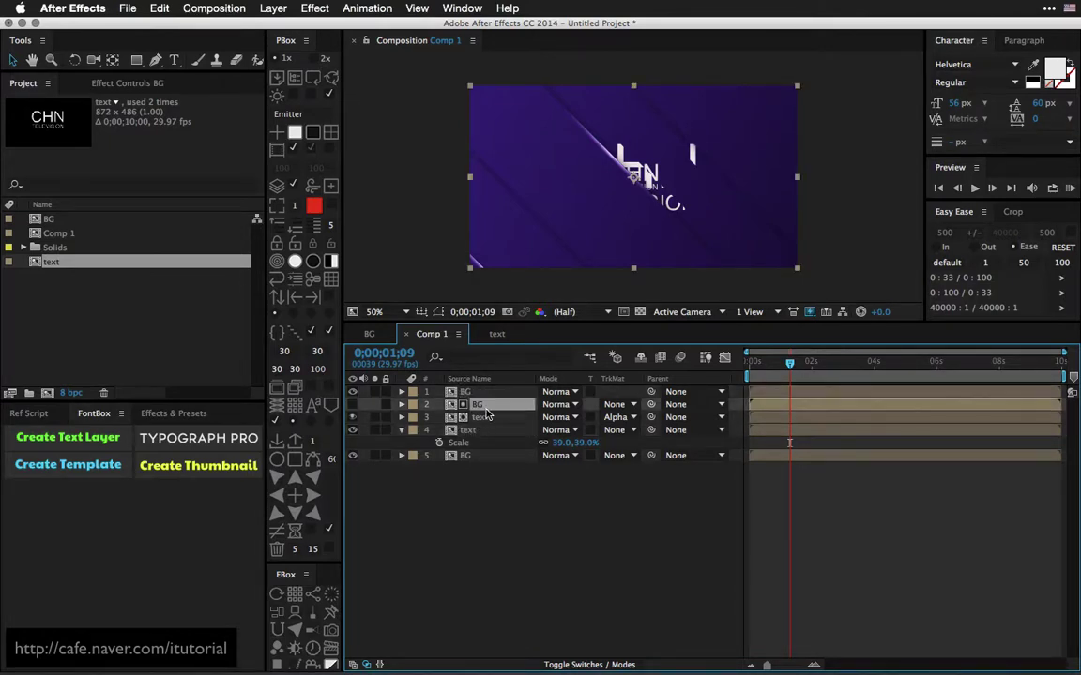
key(ctrl+d)
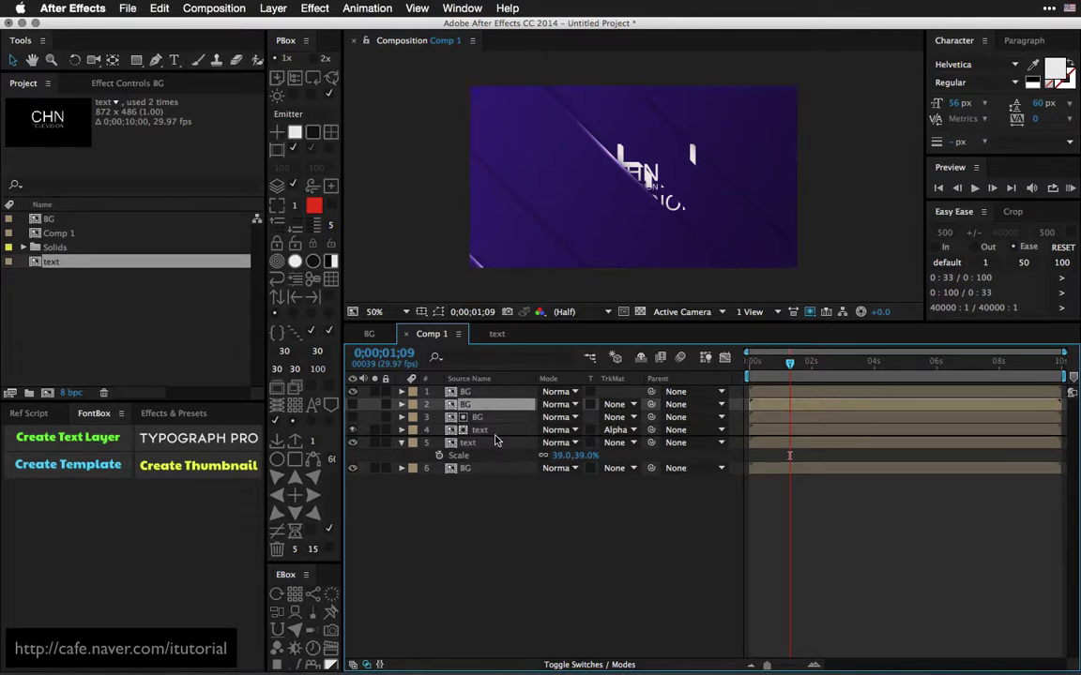
drag(488, 410, 484, 436)
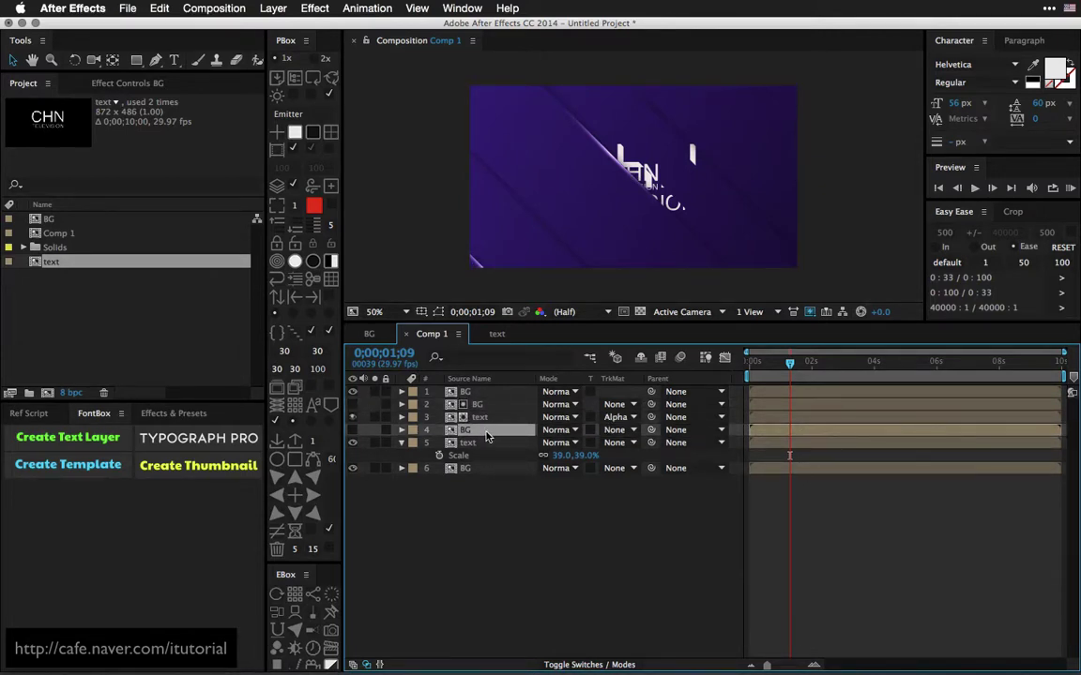
click(506, 443)
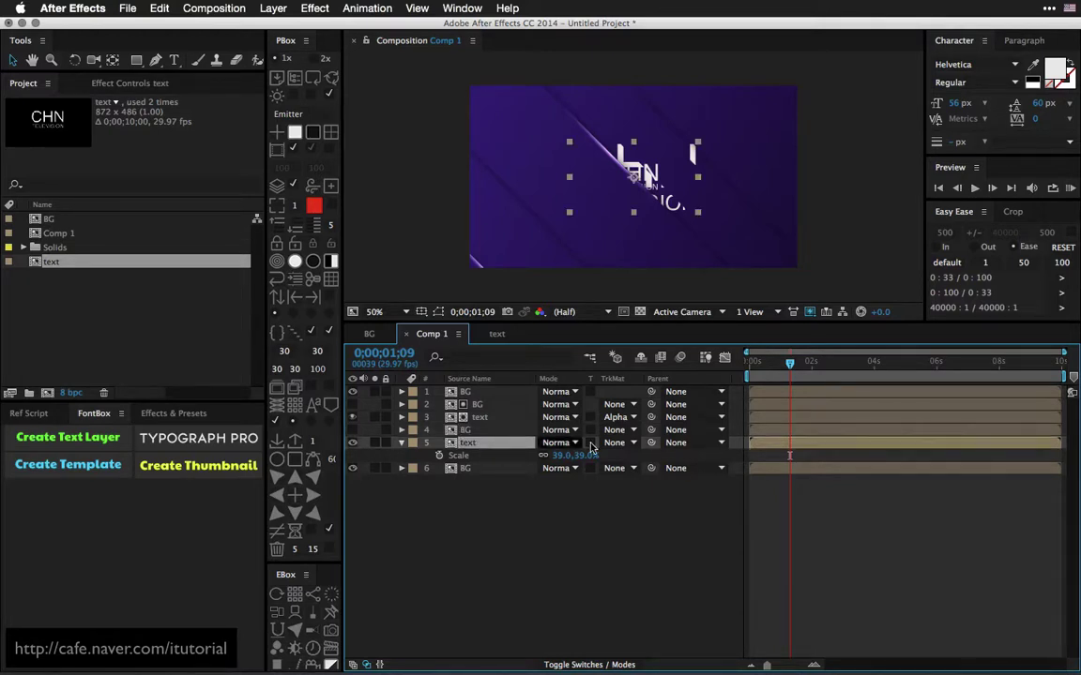
click(619, 443)
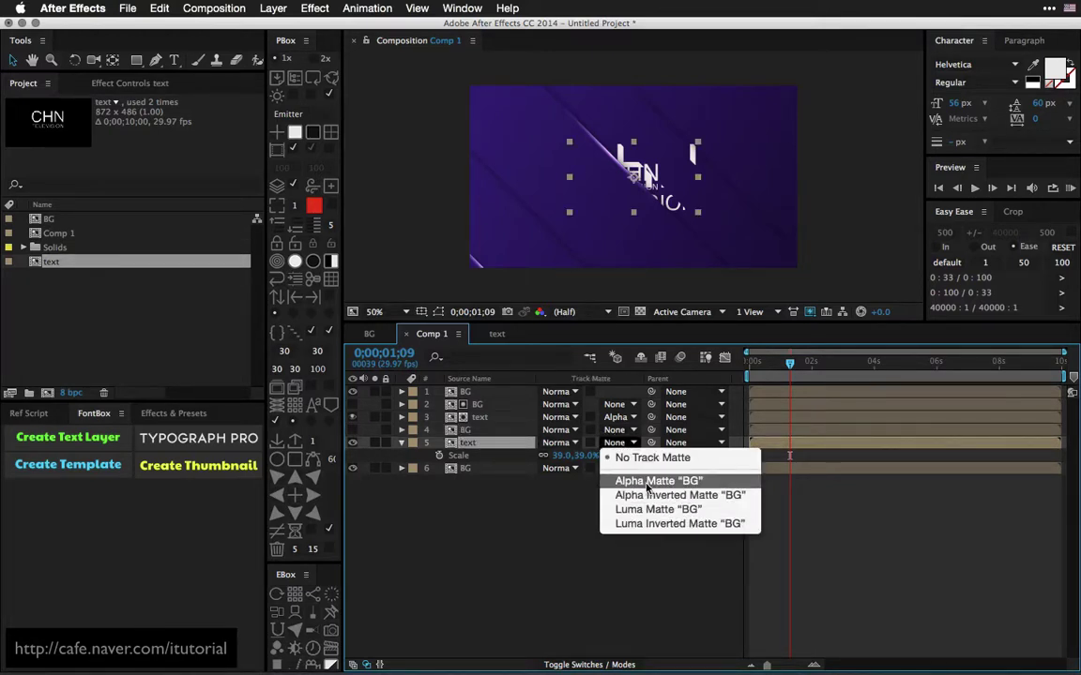
click(646, 484)
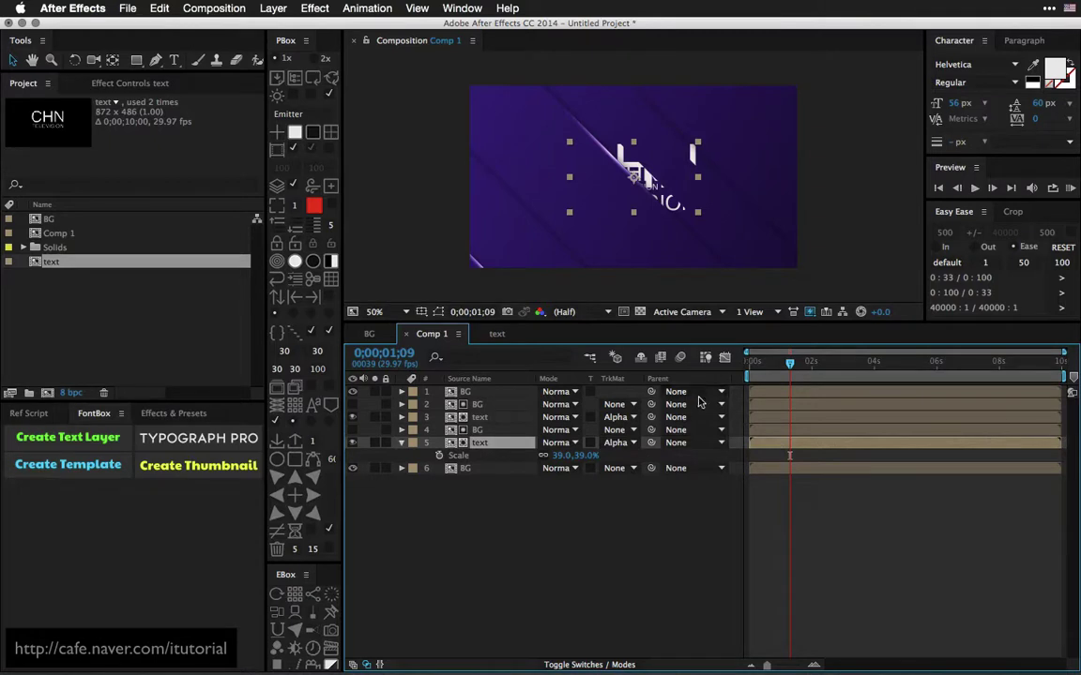
- Shift the BG copy's CC Jaws keyframes in time and preview the staggered slicing
click(484, 431)
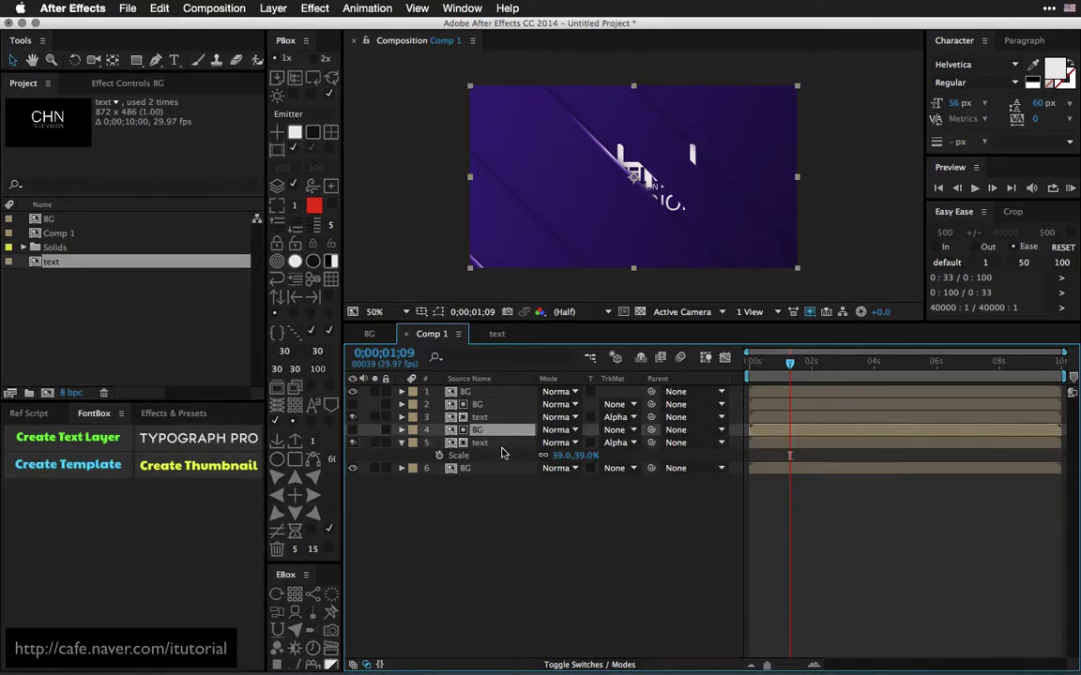
key(u)
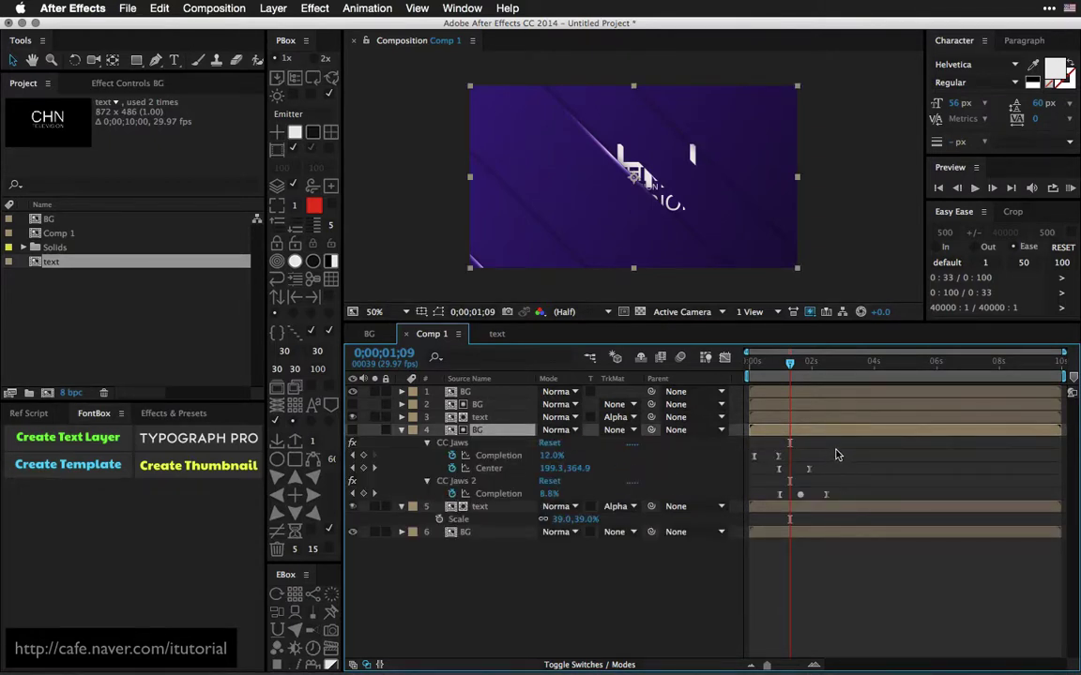
drag(838, 449, 749, 507)
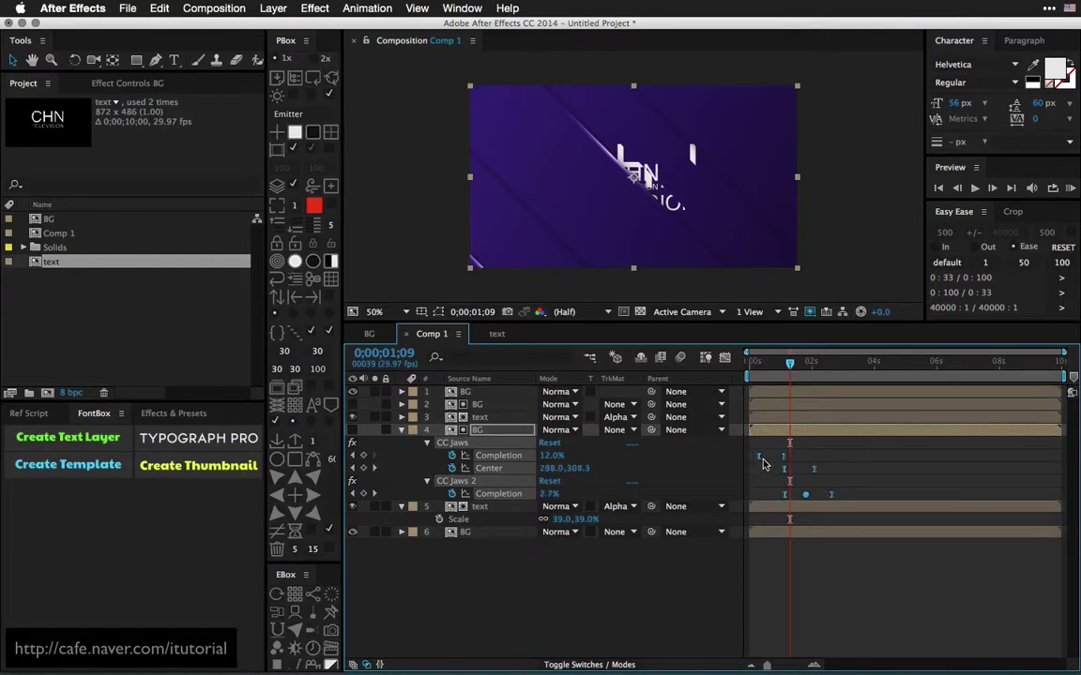
drag(755, 458, 765, 458)
drag(751, 364, 799, 366)
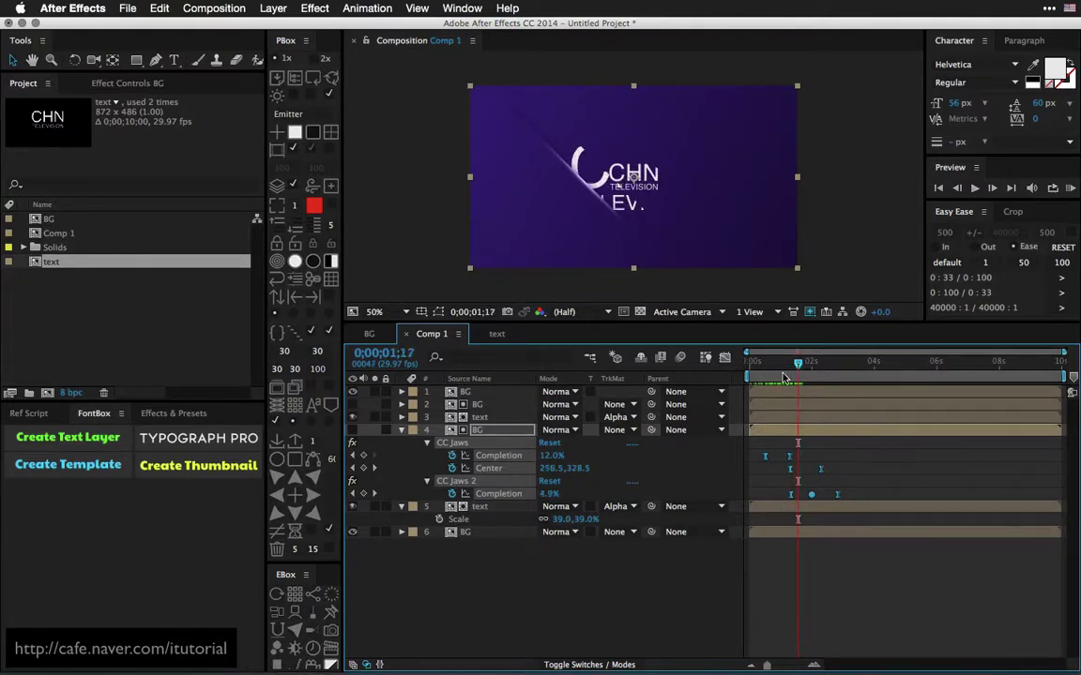
drag(789, 456, 760, 456)
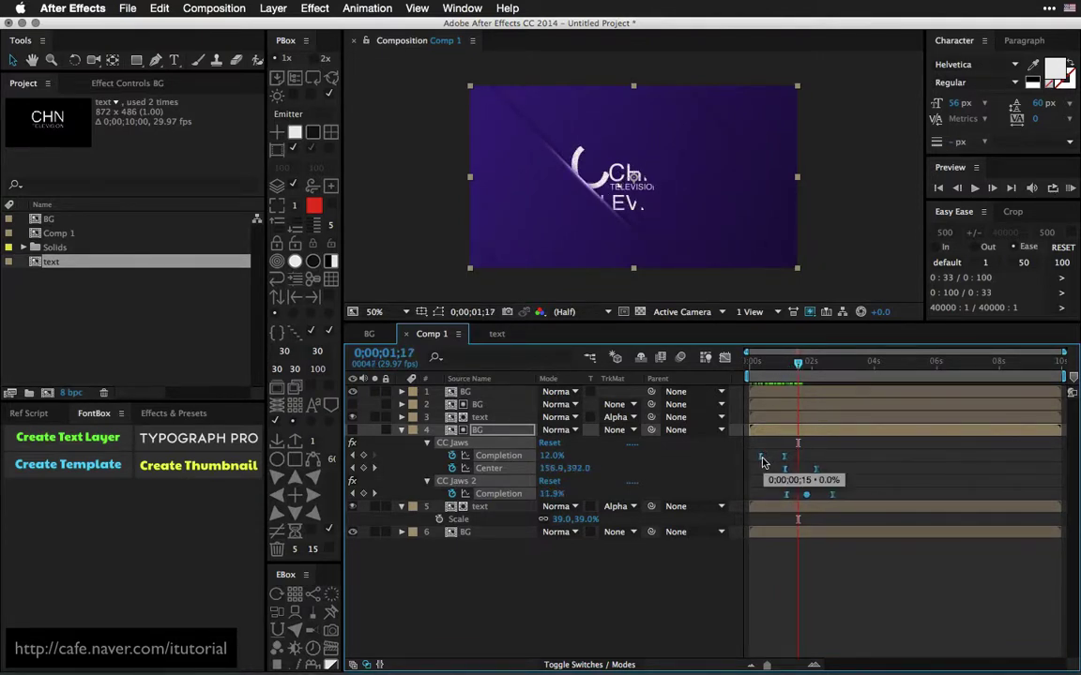
mouse_move(761, 369)
mouse_down()
mouse_move(803, 373)
mouse_move(792, 370)
mouse_up()
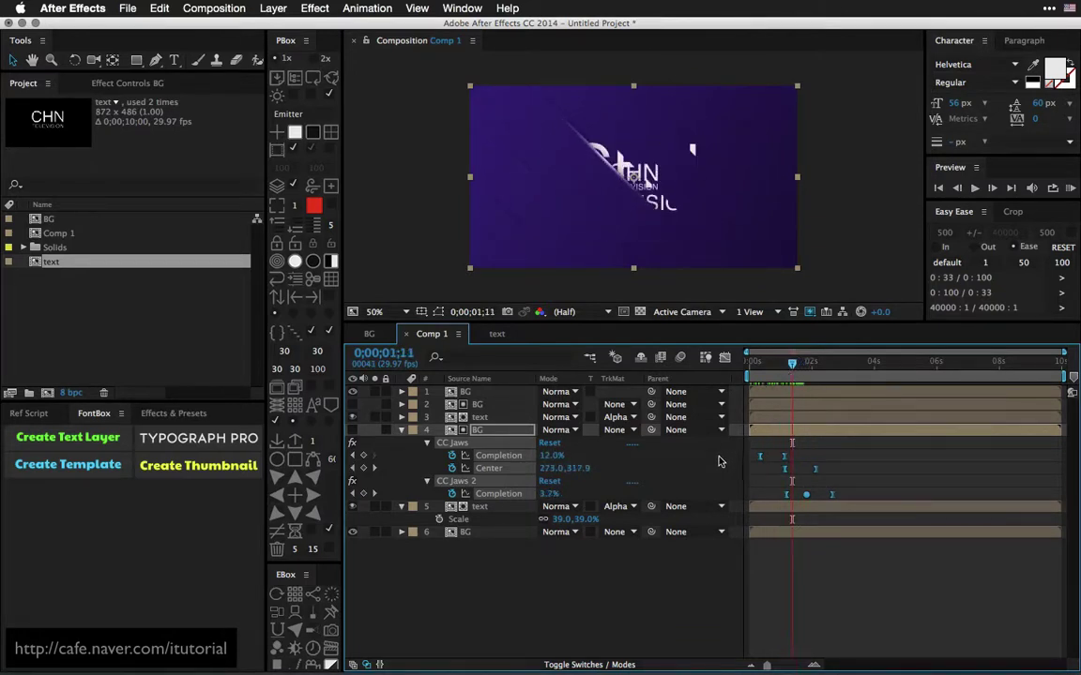
click(401, 430)
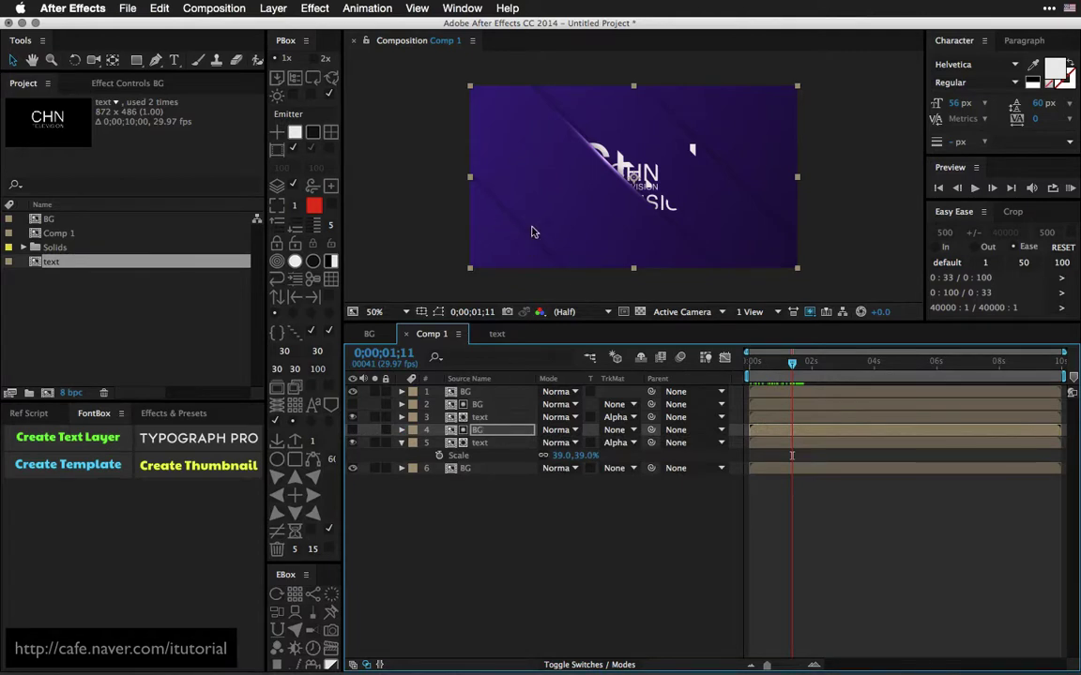
- Duplicate the top BG beneath the first text layer, offset both copies' CC Jaws keyframes, and play back
click(476, 488)
click(469, 391)
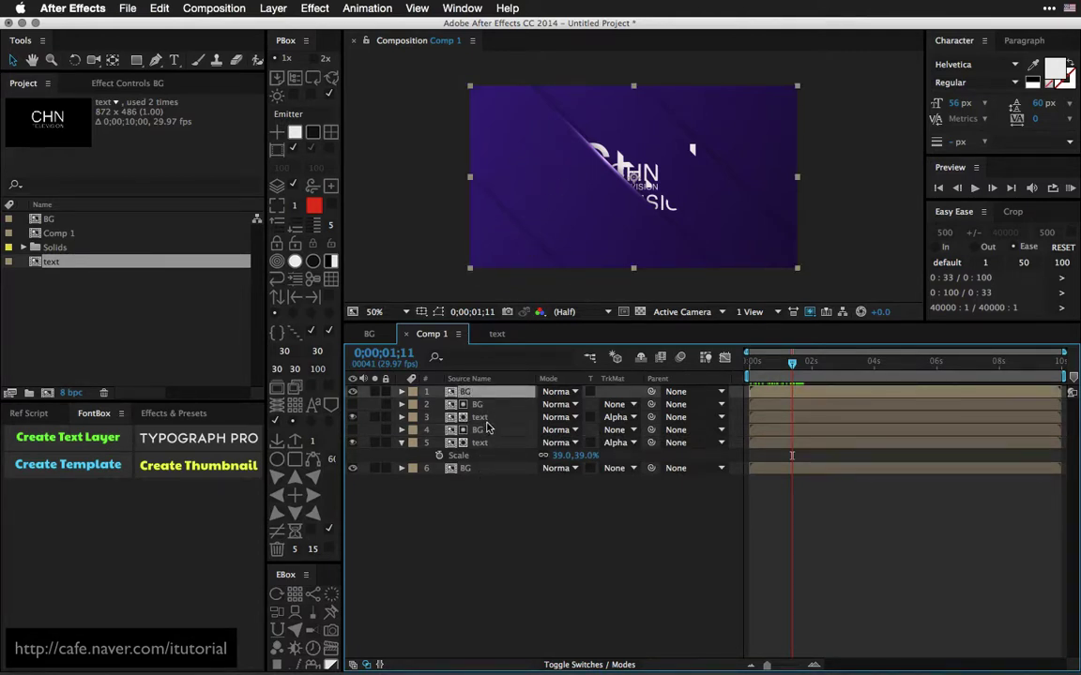
key(super+d)
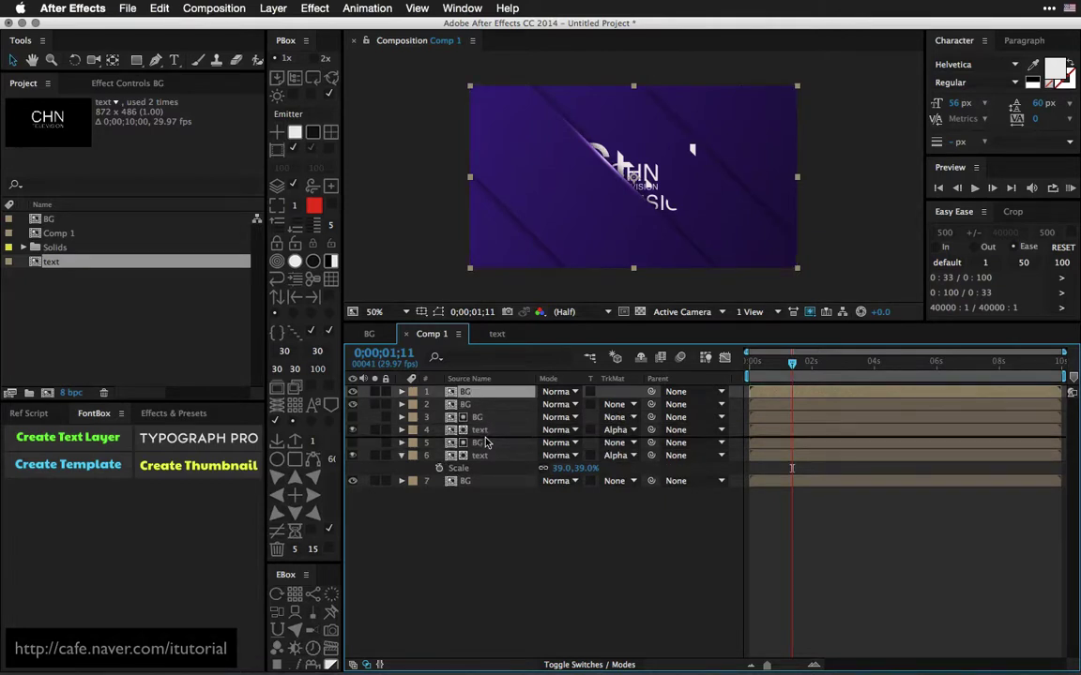
key(super+bracketright)
key(super+bracketright)
key(super+bracketright)
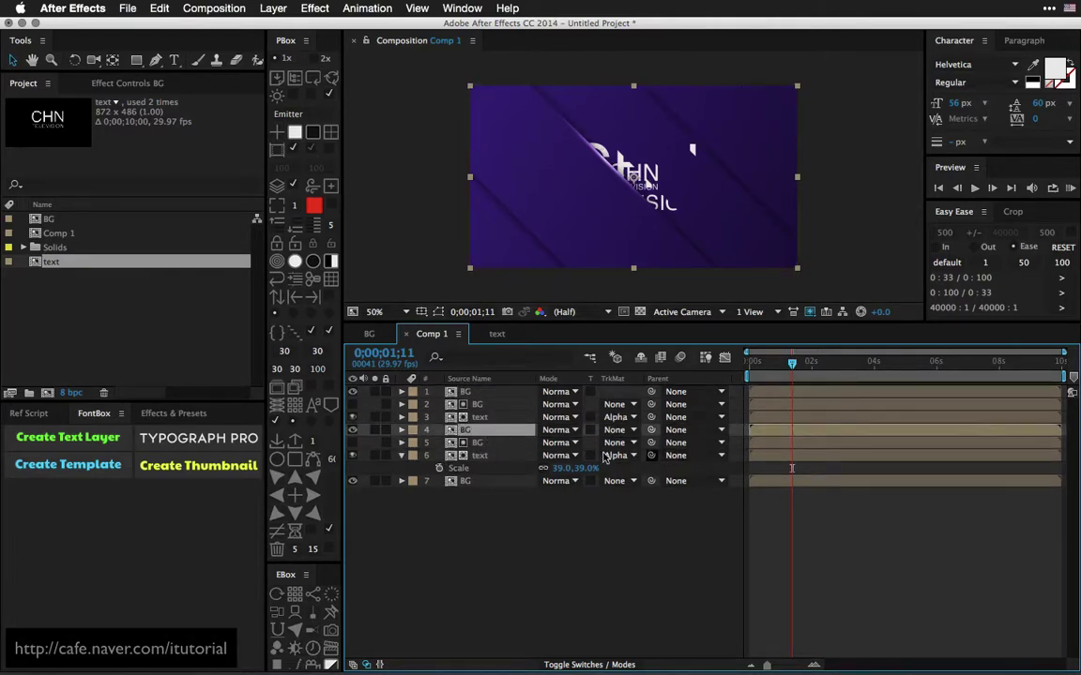
shift+click(485, 443)
key(u)
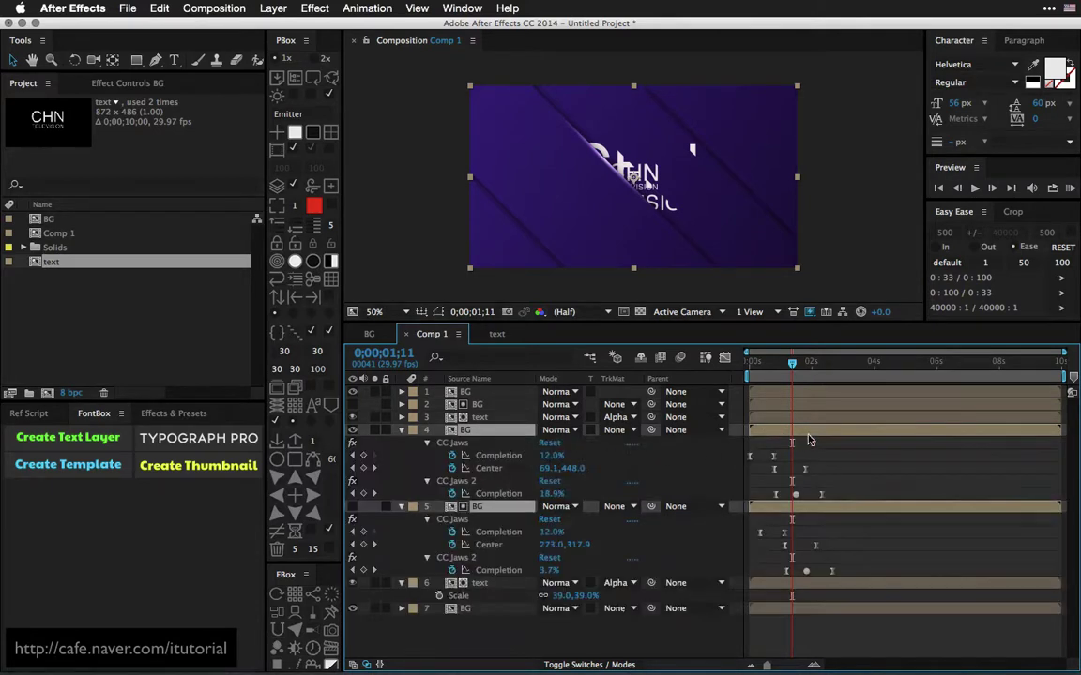
drag(842, 451, 746, 587)
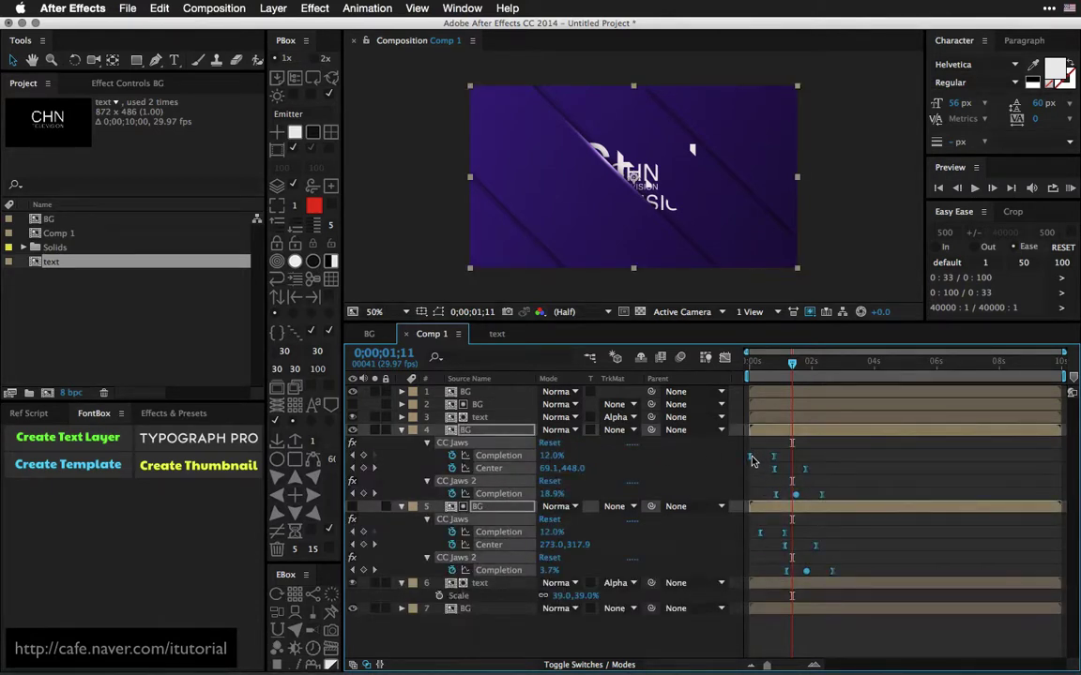
drag(751, 459, 767, 460)
click(768, 364)
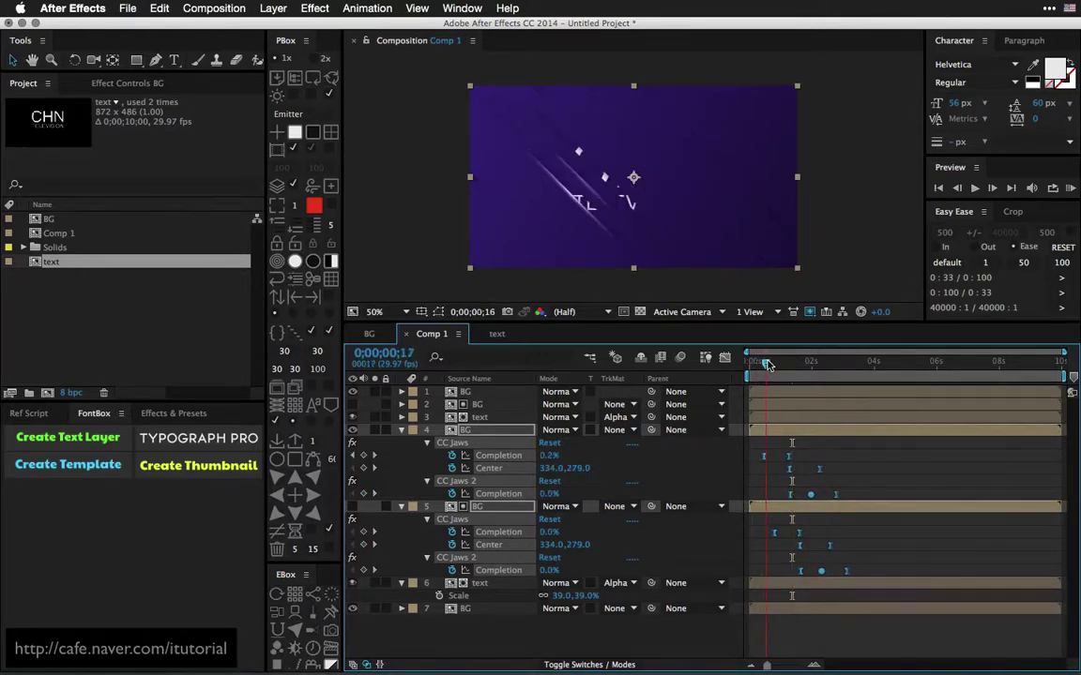
mouse_move(767, 364)
mouse_down()
mouse_move(818, 362)
mouse_move(800, 363)
mouse_up()
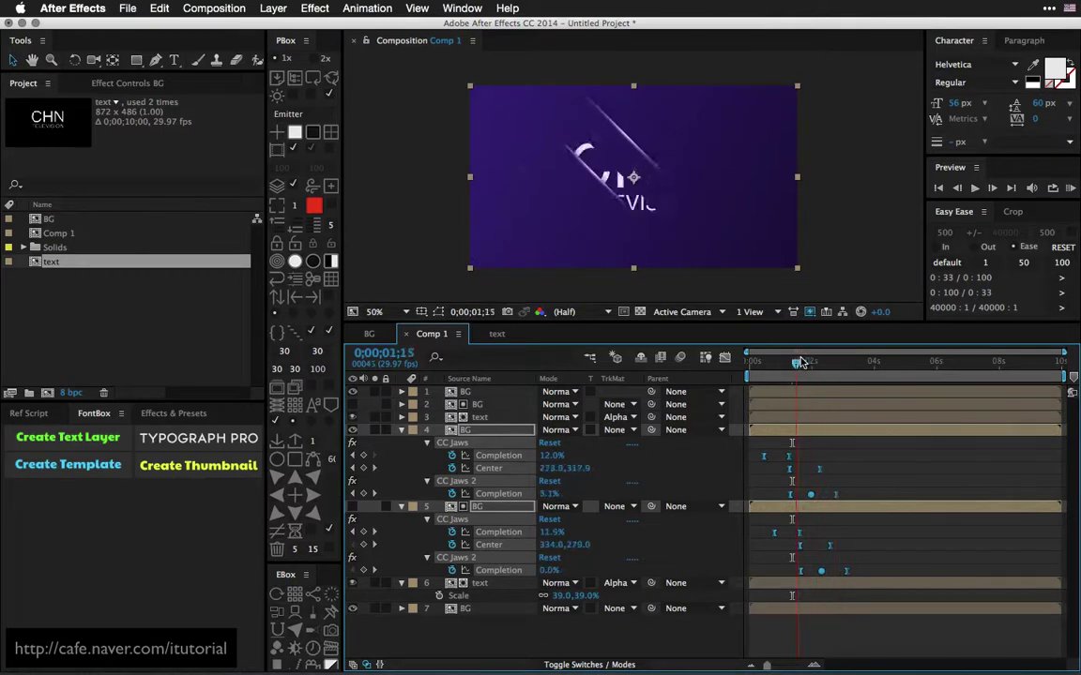
key(space)
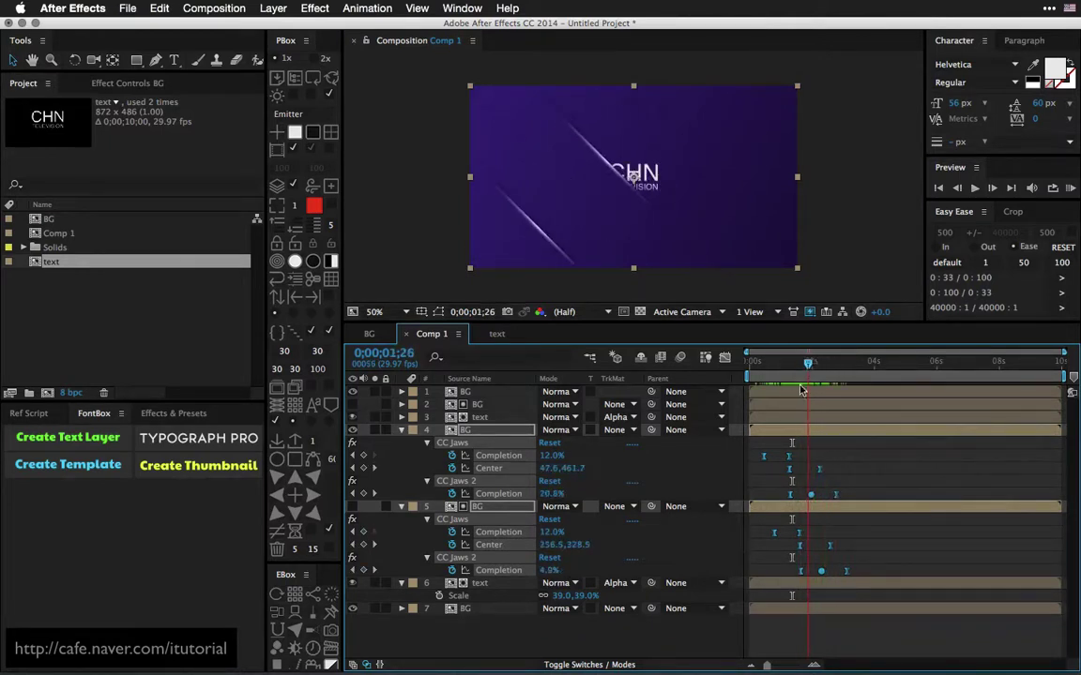
- Switch the lower text layer's track matte to Alpha Inverted Matte 'BG' and scrub to check
click(748, 520)
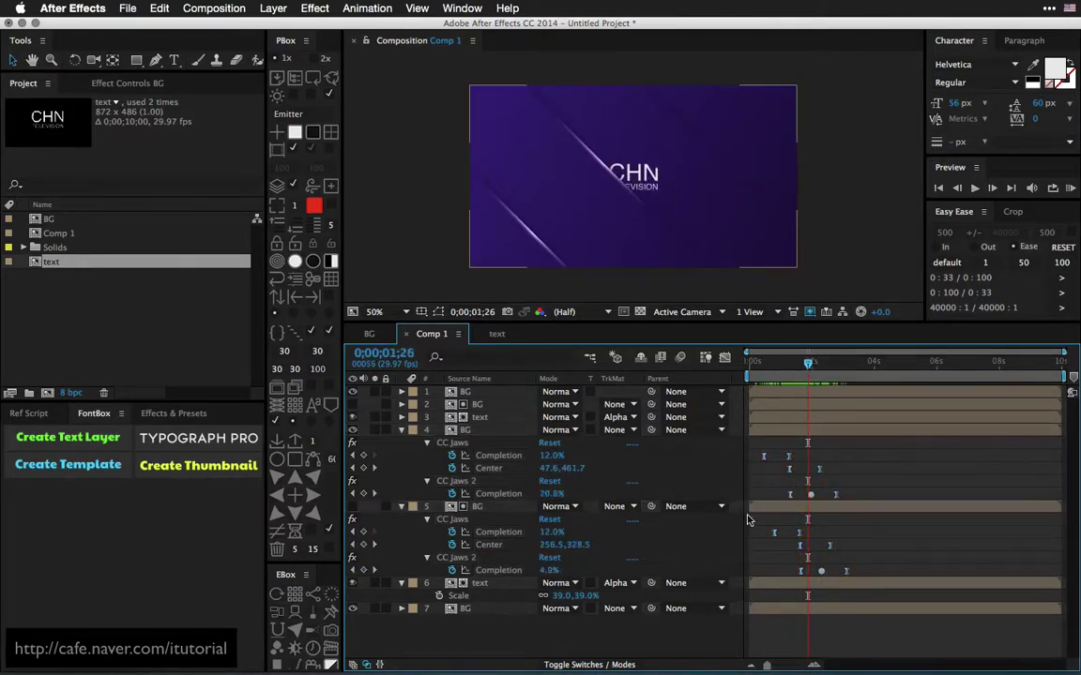
click(615, 583)
click(654, 627)
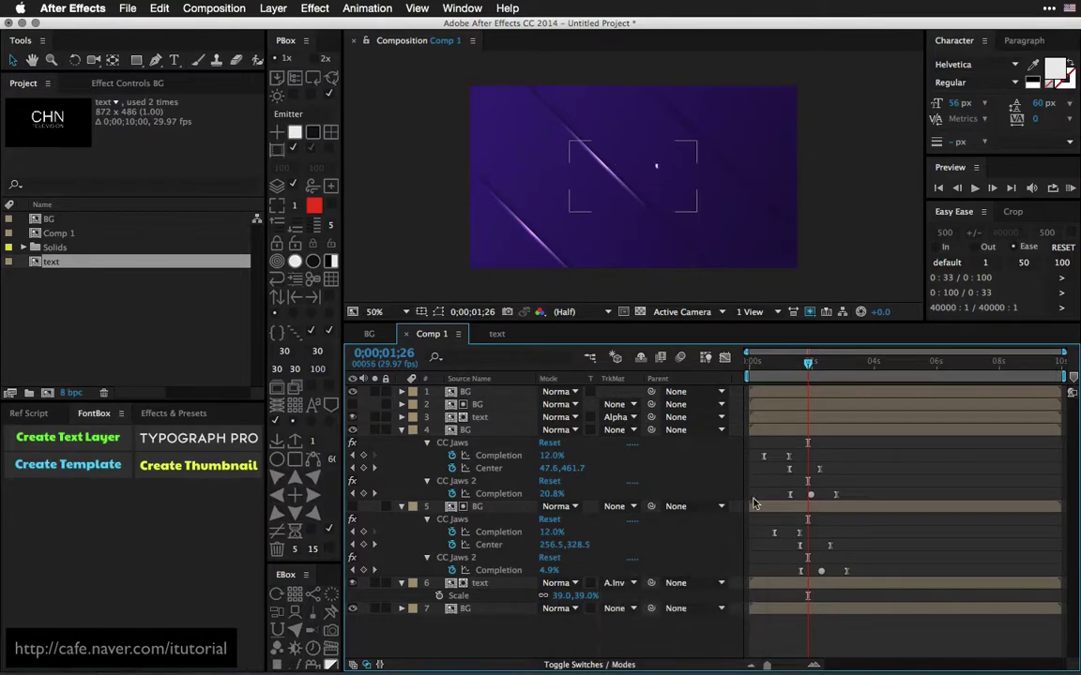
drag(808, 364, 799, 366)
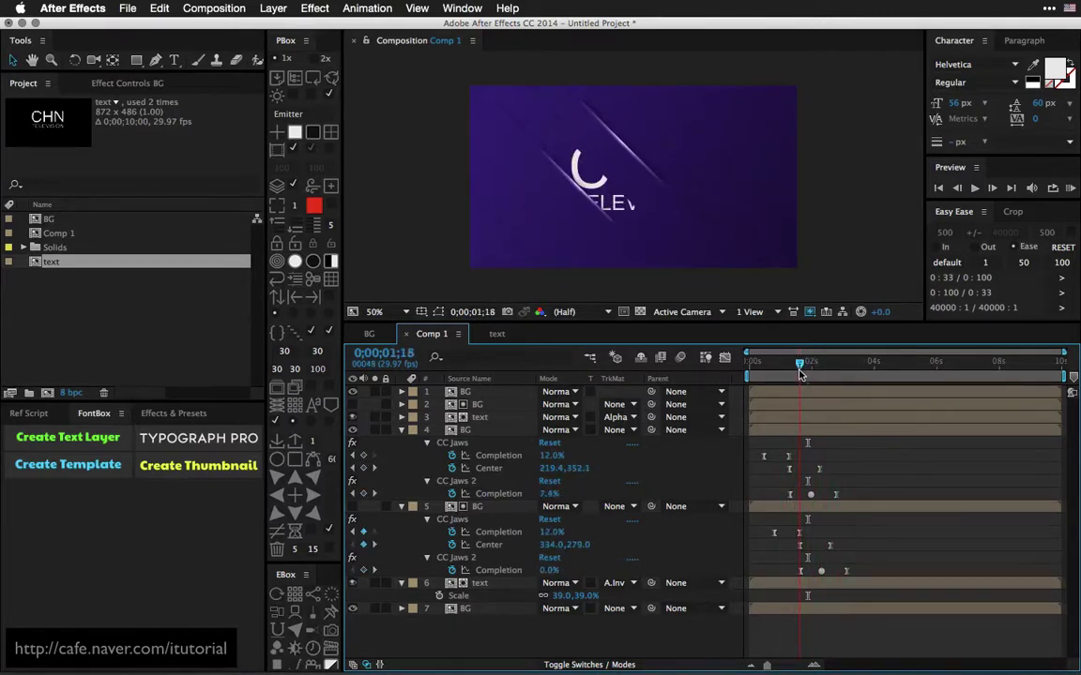
- Collapse both BG copies' effect rows and the text layer's Scale property
click(400, 431)
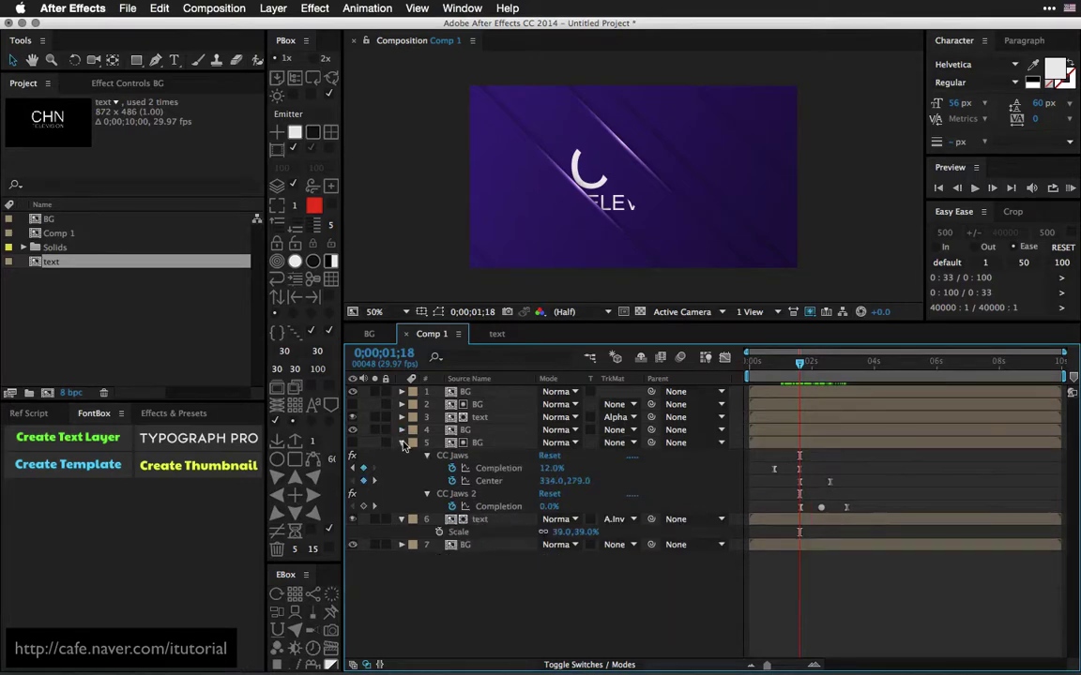
click(401, 443)
click(401, 456)
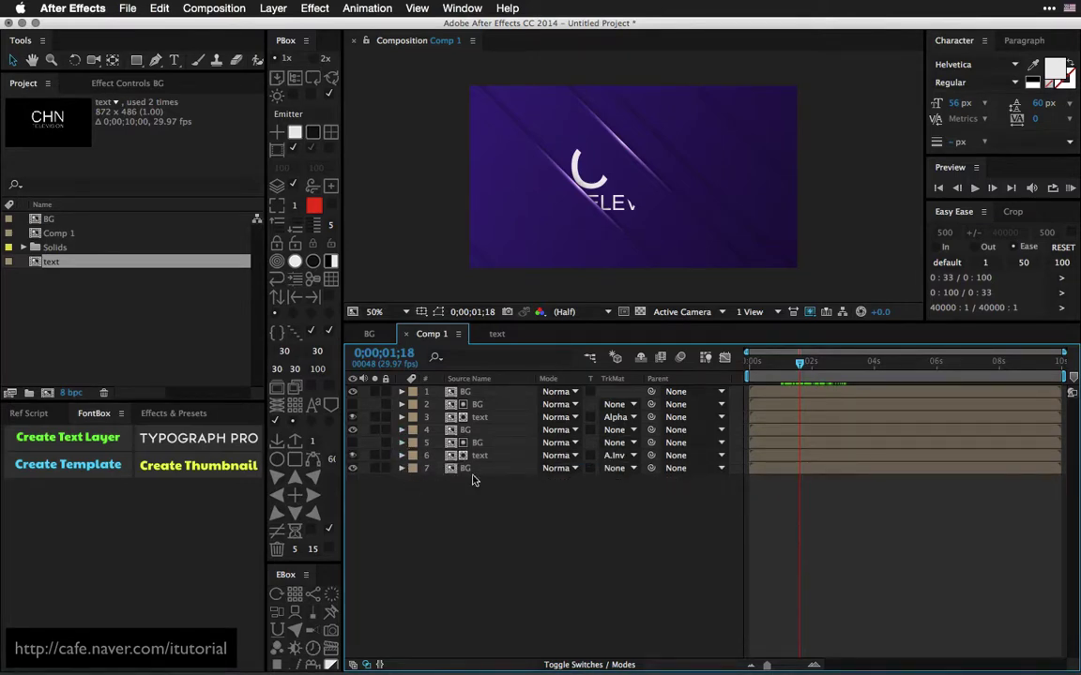
key(super+Tab)
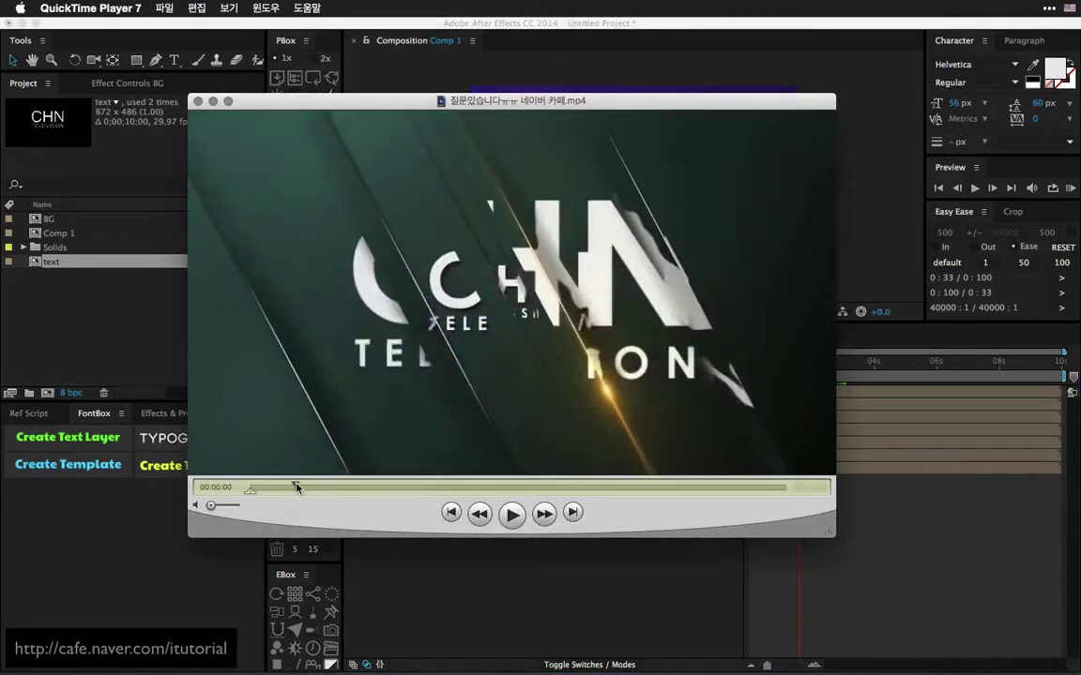
mouse_move(298, 485)
mouse_down()
mouse_move(312, 485)
mouse_move(286, 487)
mouse_up()
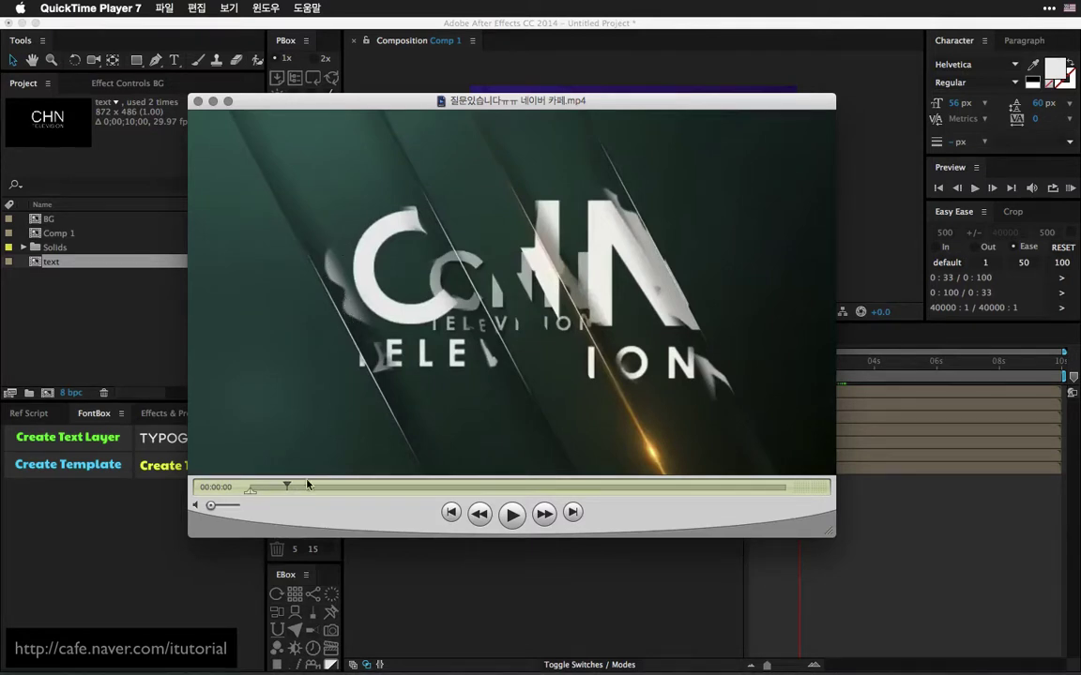
drag(308, 484, 285, 487)
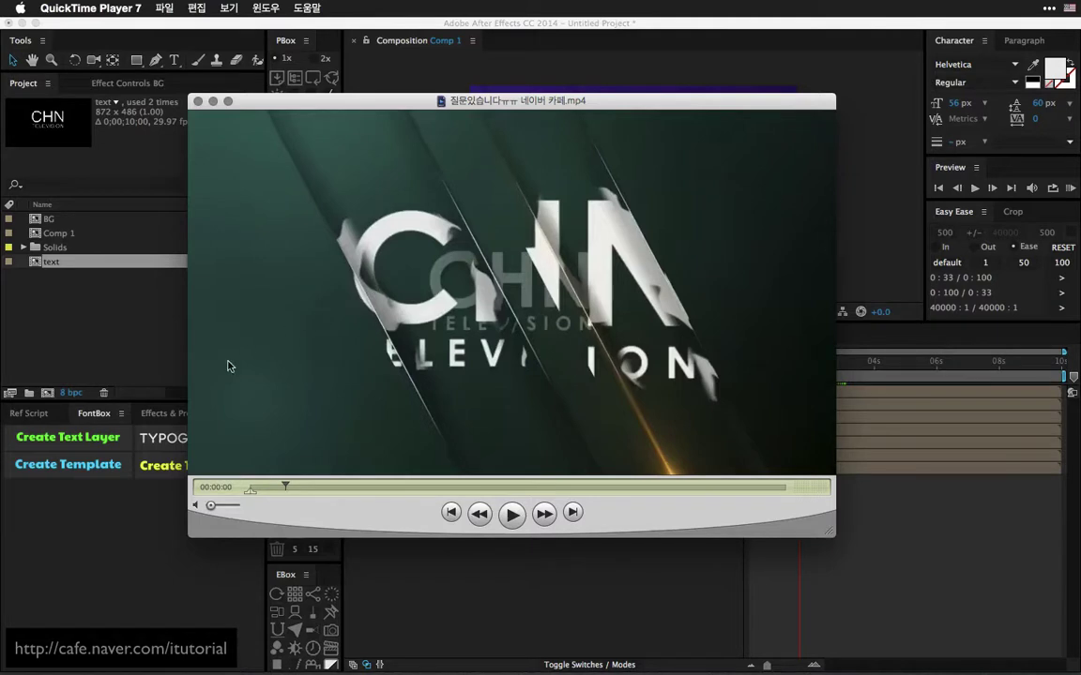
click(513, 574)
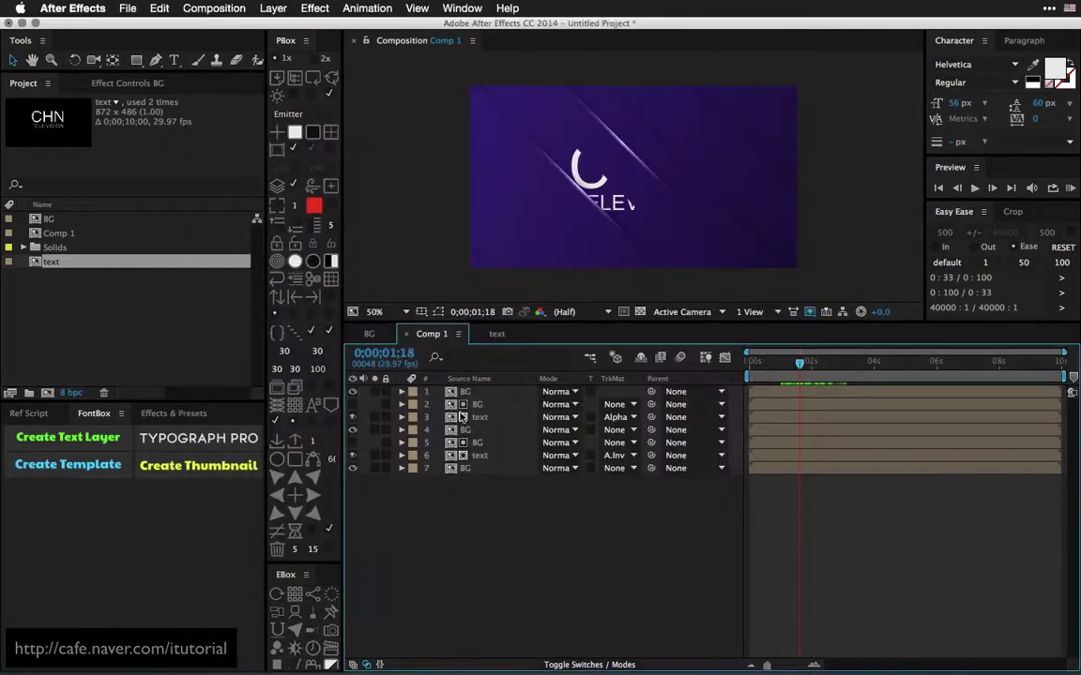
- Add the text item to Comp 1 as a new top layer and step back two seconds
click(59, 265)
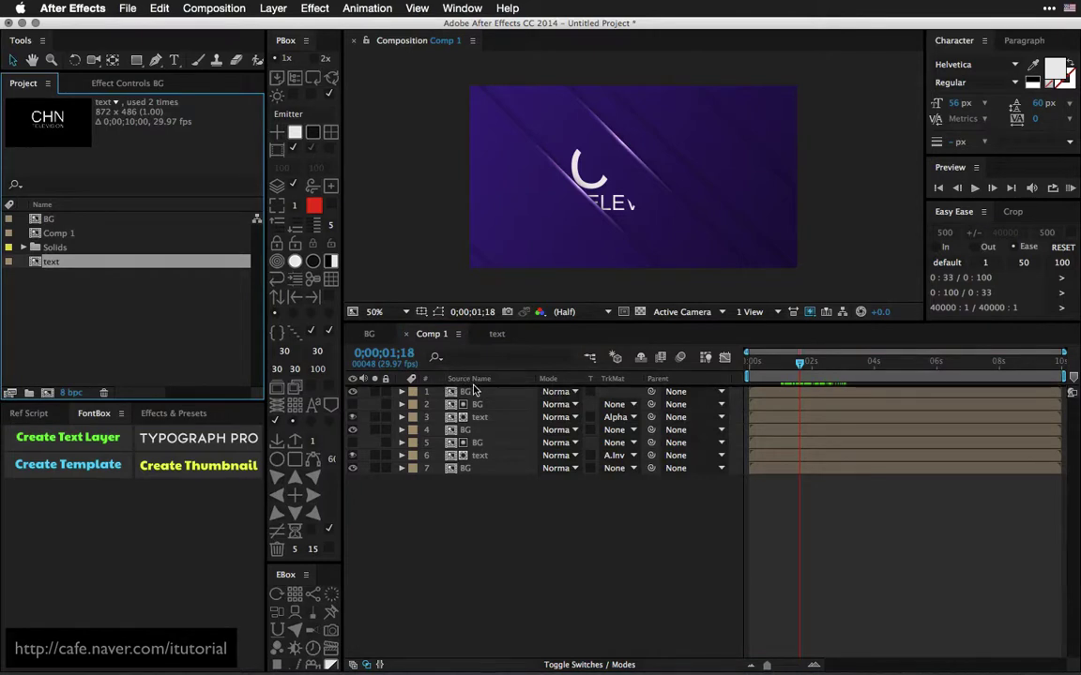
key(super+slash)
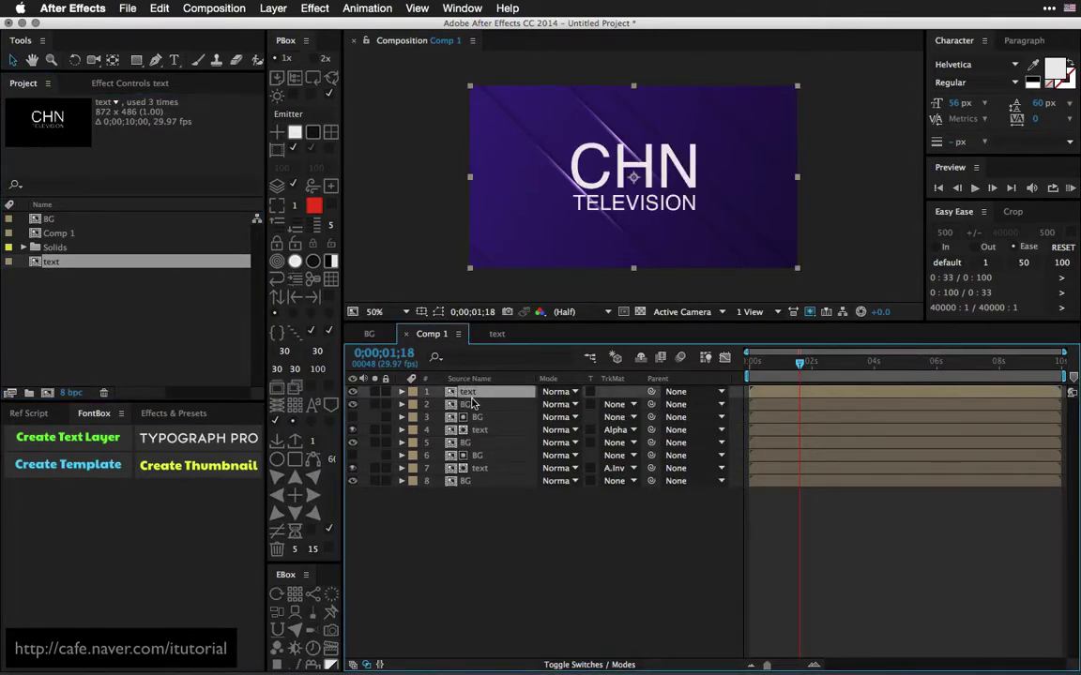
key(shift+Page_Up)
key(shift+Page_Up)
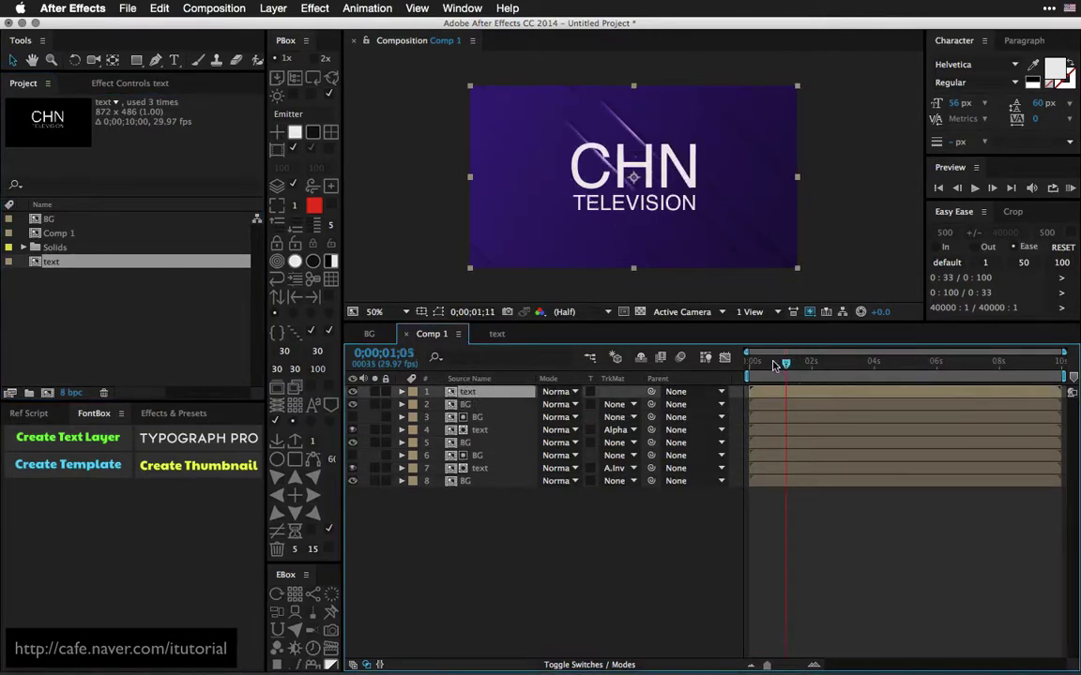
key(shift+Page_Up)
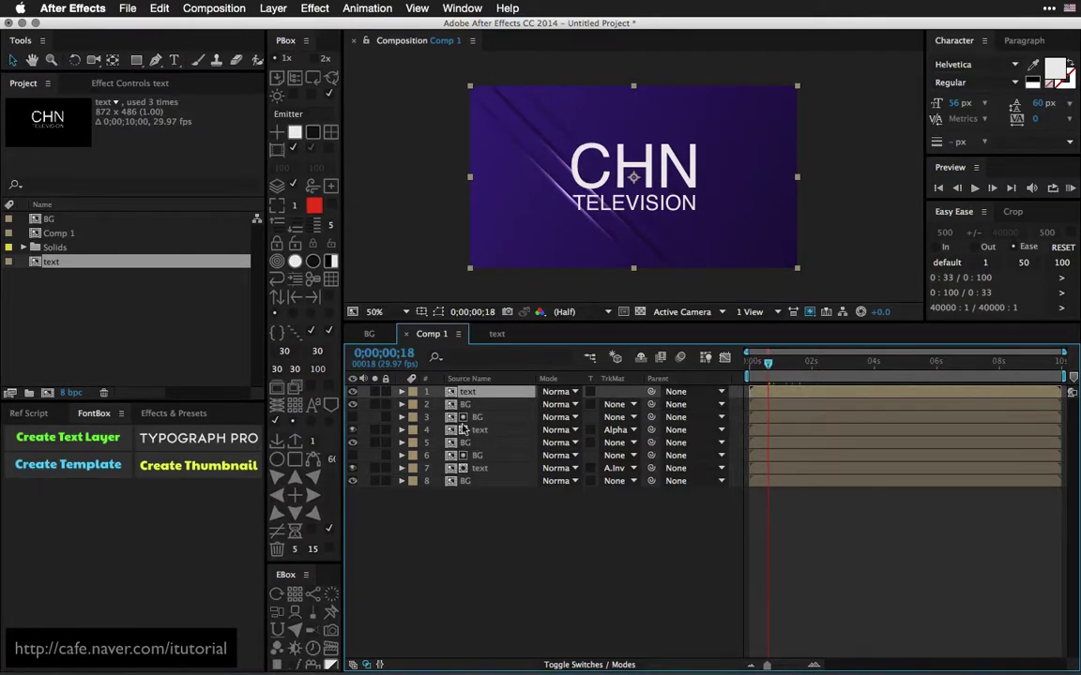
- Duplicate the CC Jaws BG layer to the top, show only it and the text, and reveal its keyframes
click(474, 416)
key(super+d)
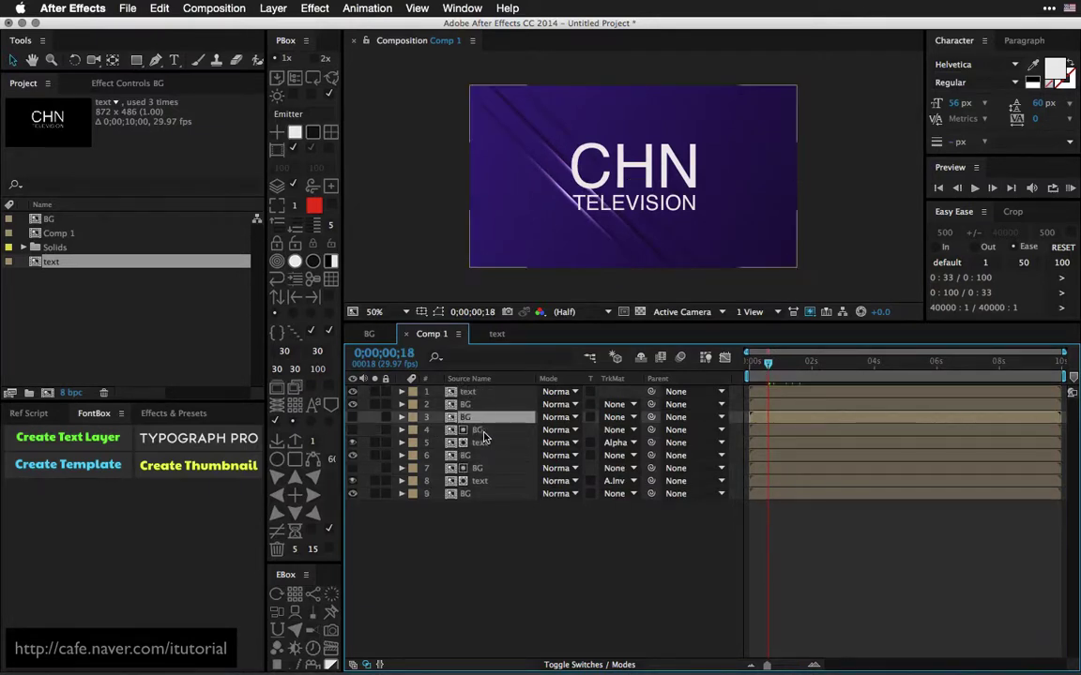
key(super+shift+bracketright)
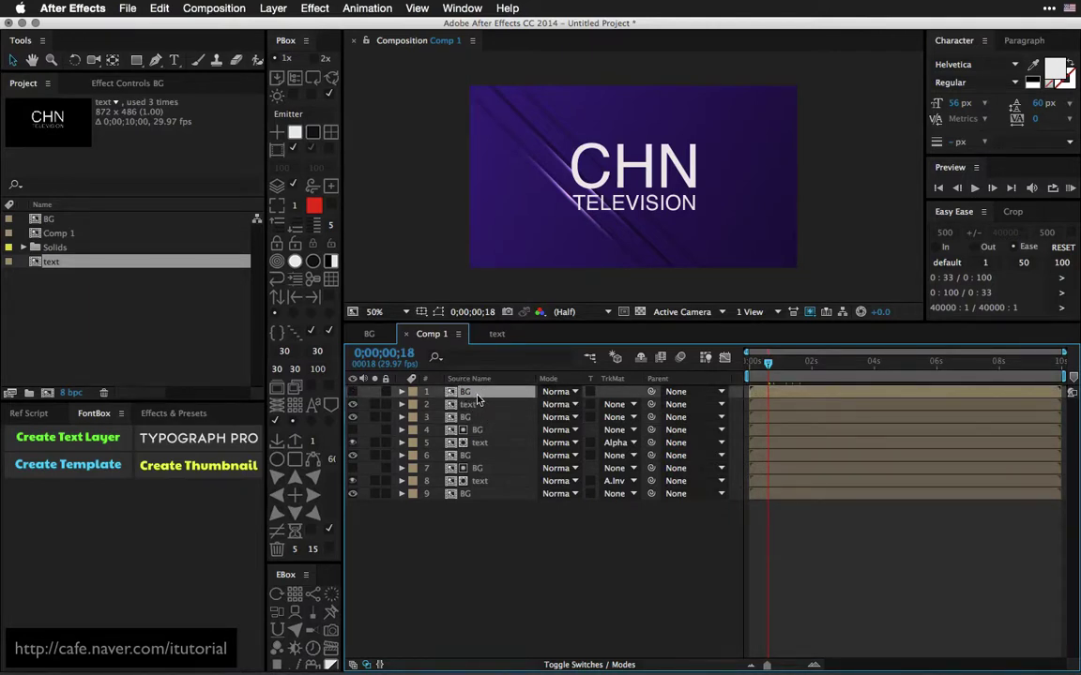
shift+click(476, 410)
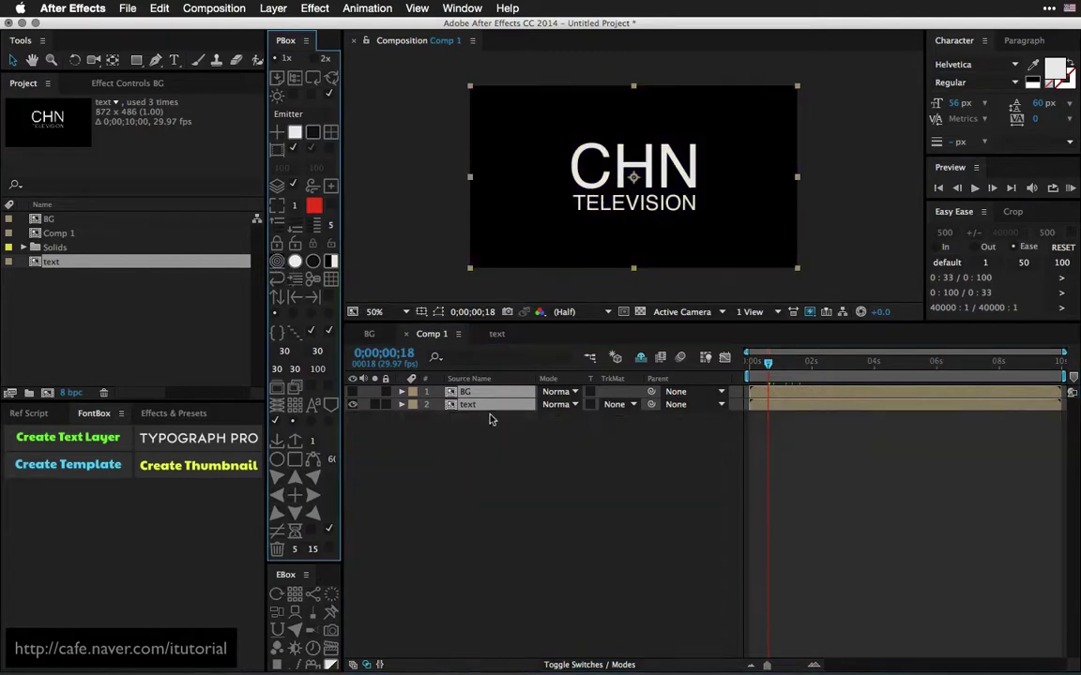
key(space)
drag(769, 362, 778, 362)
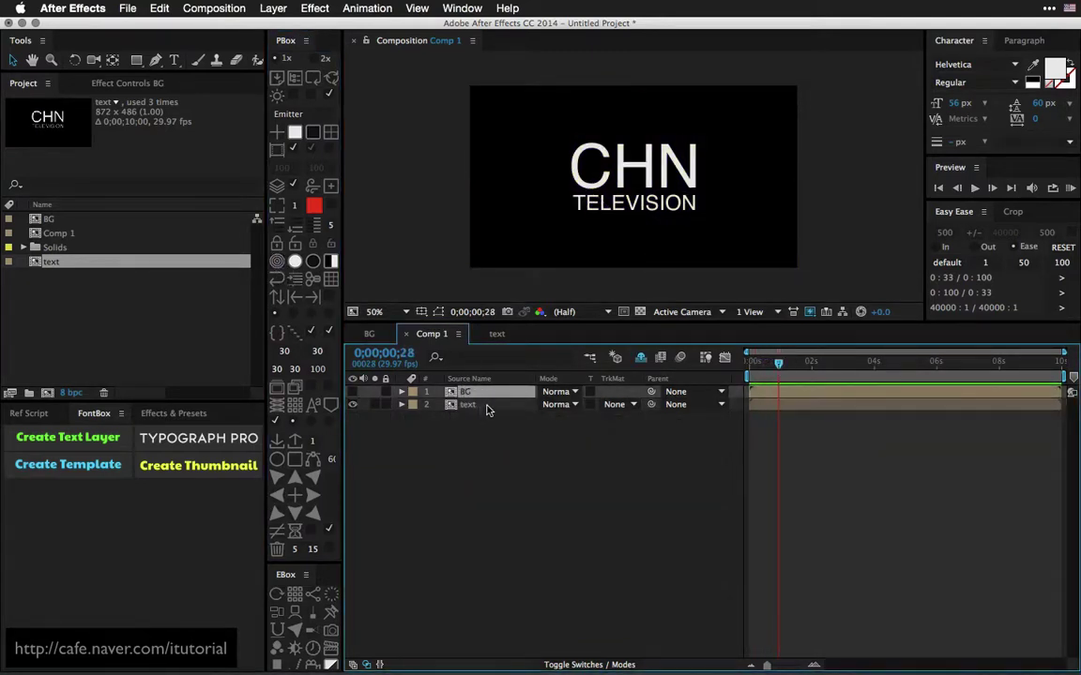
key(u)
key(Page_Up)
key(Page_Up)
key(Page_Up)
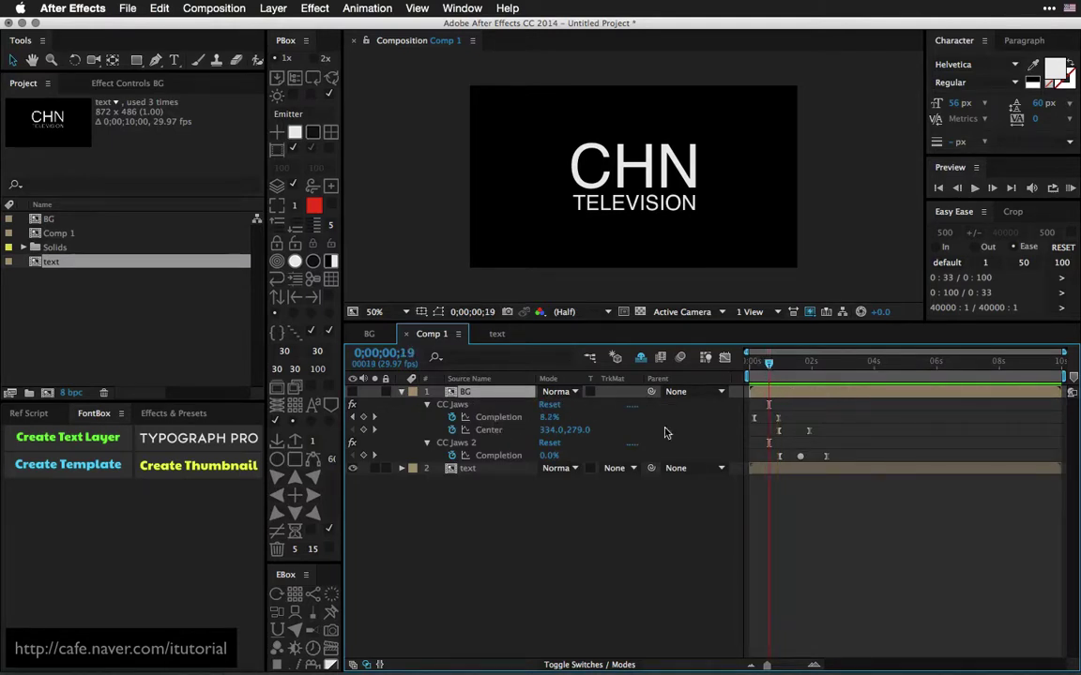
- Set the text layer's track matte to Alpha Matte 'BG' and preview the sliced text
click(617, 469)
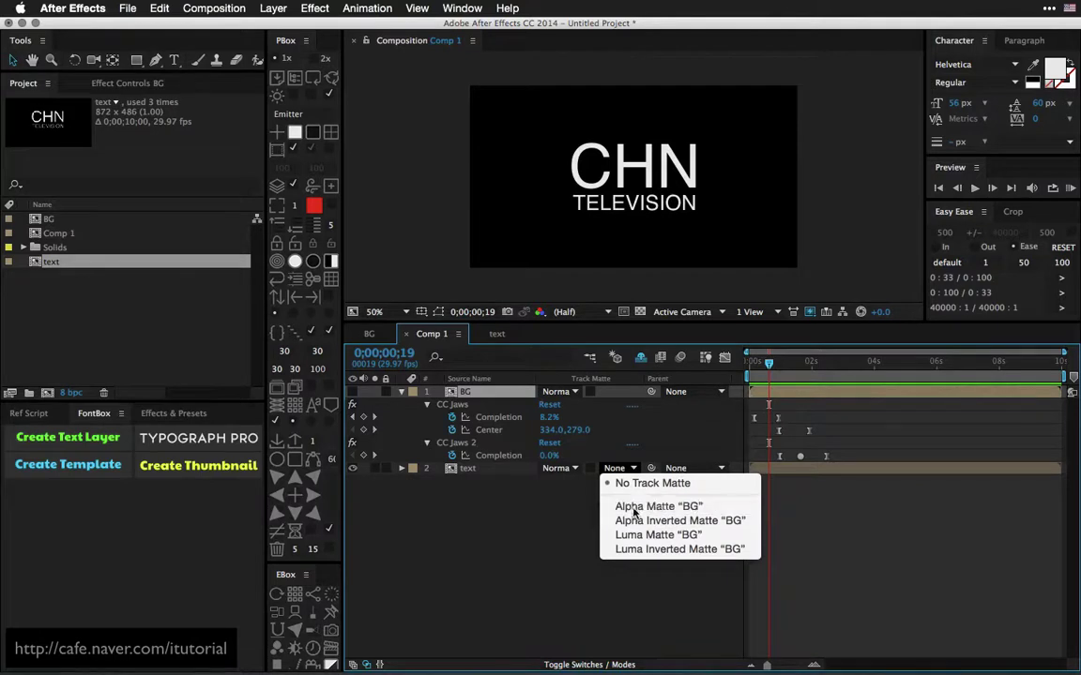
click(634, 511)
drag(768, 363, 775, 364)
key(space)
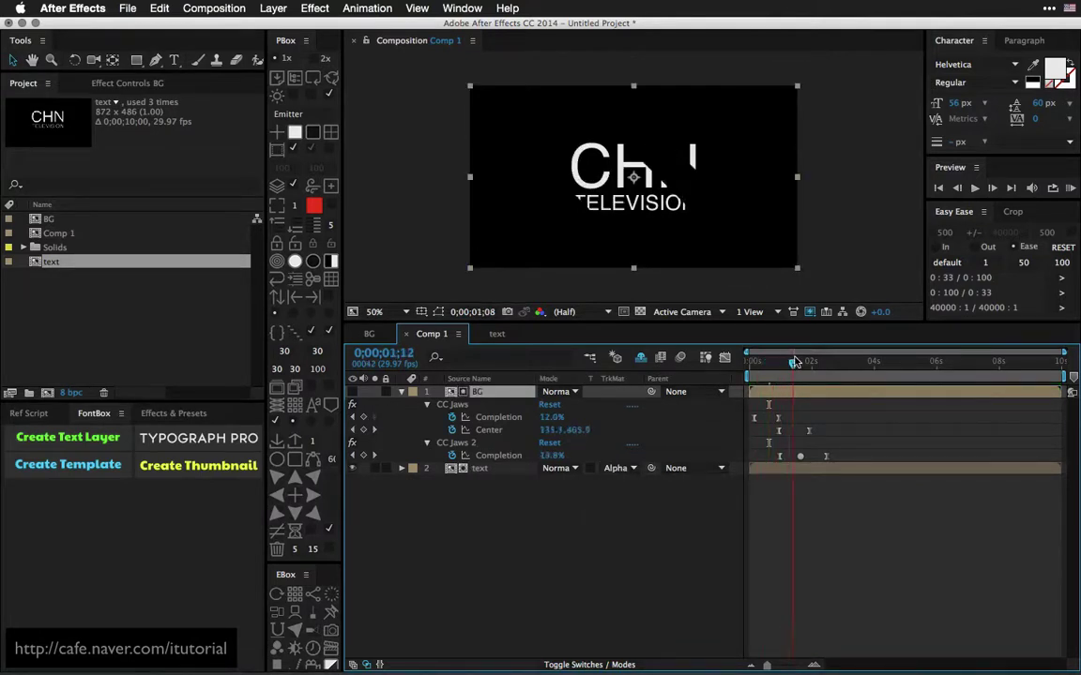
- With the text layer selected, bring up the Effect > Distort submenu
click(480, 468)
click(314, 9)
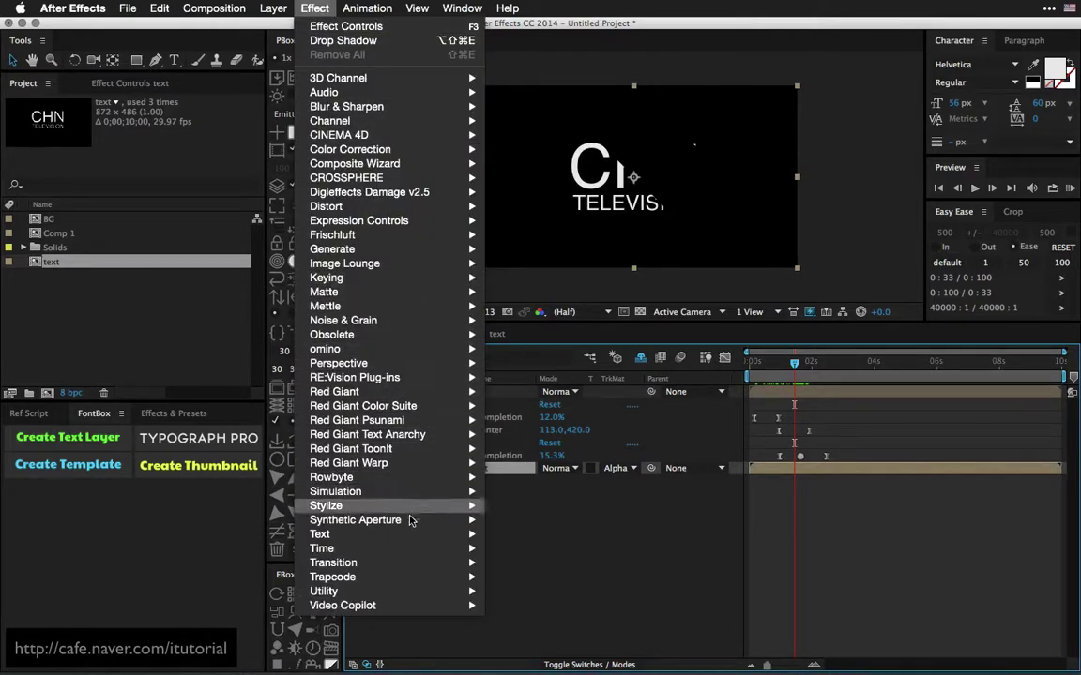
mouse_move(419, 498)
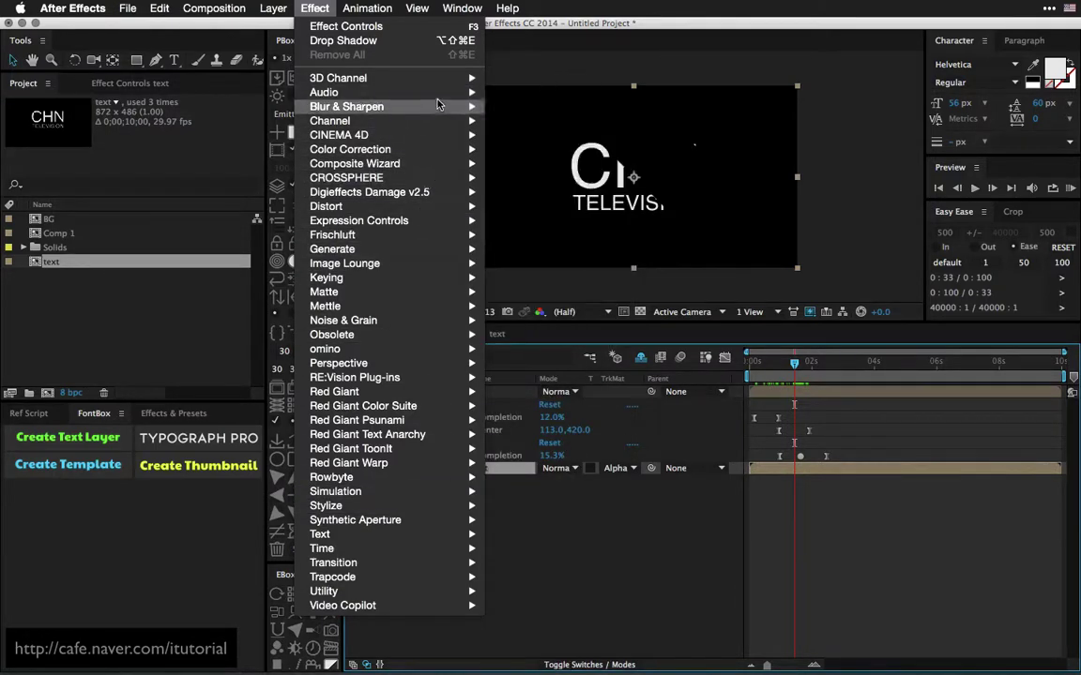
mouse_move(418, 207)
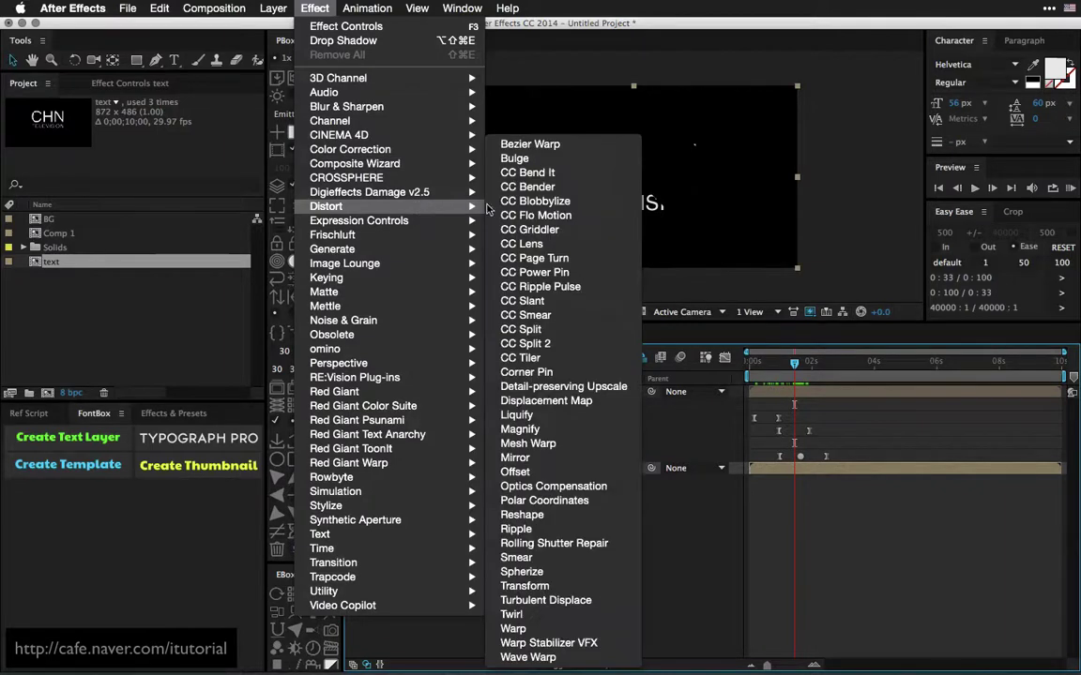
- Apply Turbulent Displace to the CHN text as Twist, with Amount 67 and Size 43
click(566, 599)
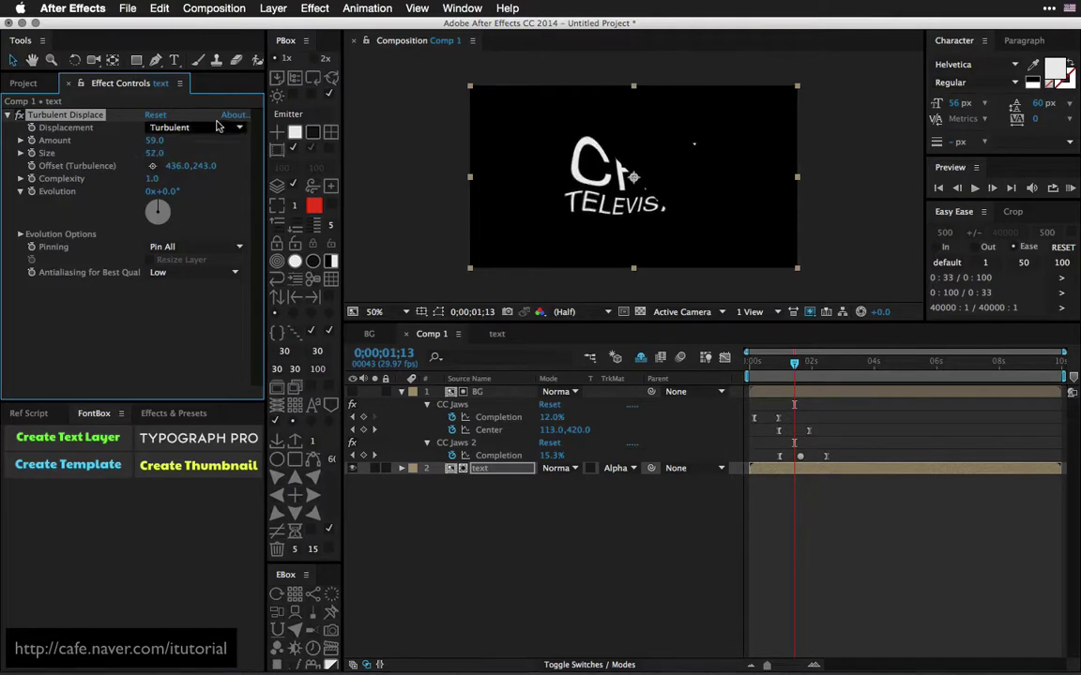
click(197, 128)
click(173, 170)
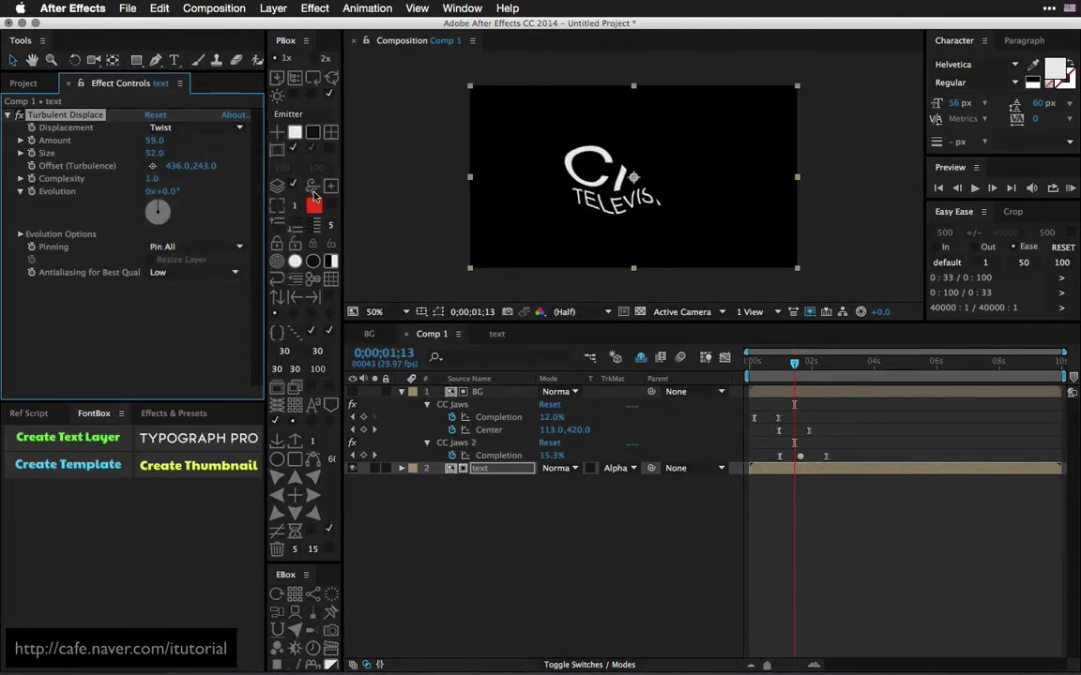
mouse_move(153, 151)
mouse_down()
mouse_move(157, 188)
mouse_move(191, 178)
mouse_up()
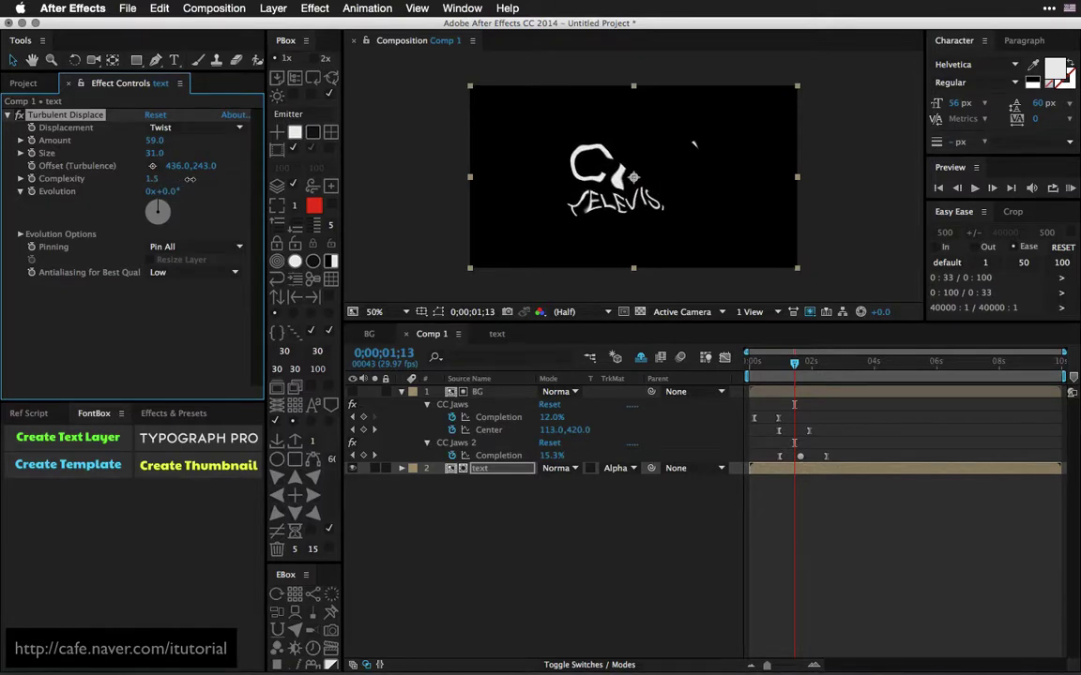
drag(163, 140, 162, 154)
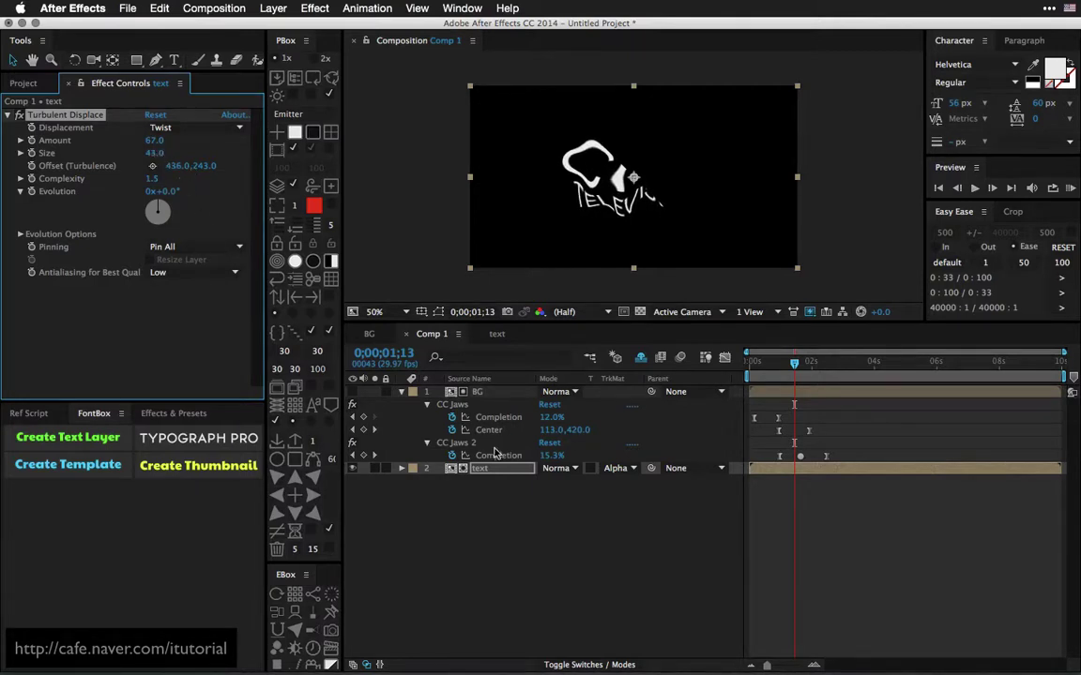
- Scale the twisted text up to 139% and scrub through time to check the distortion
key(s)
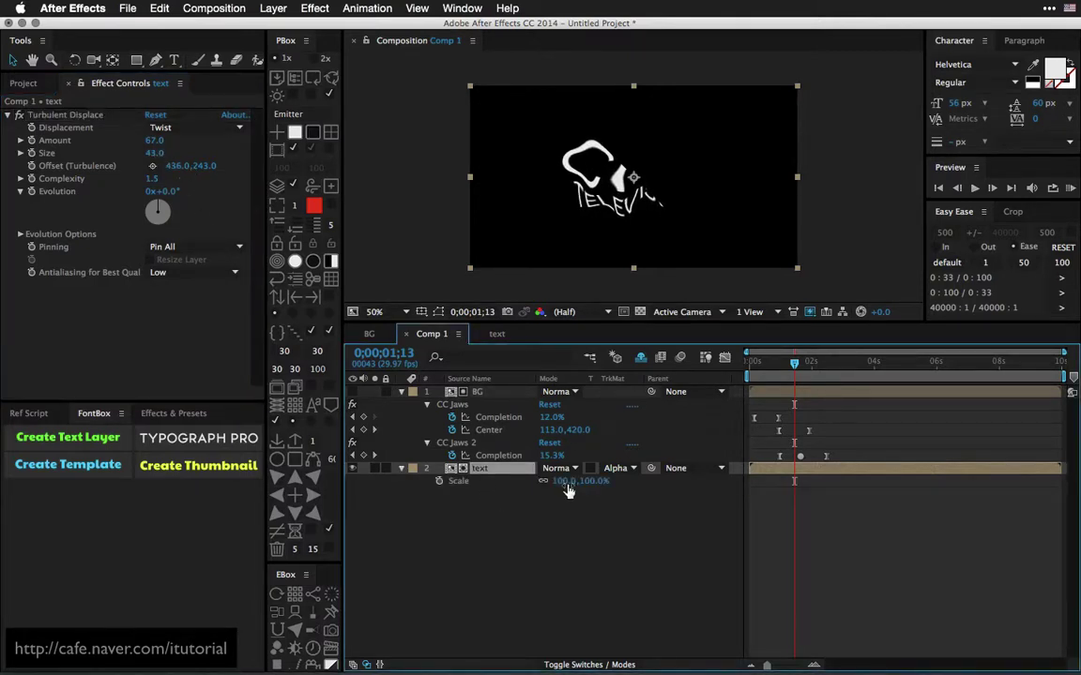
drag(568, 490, 566, 508)
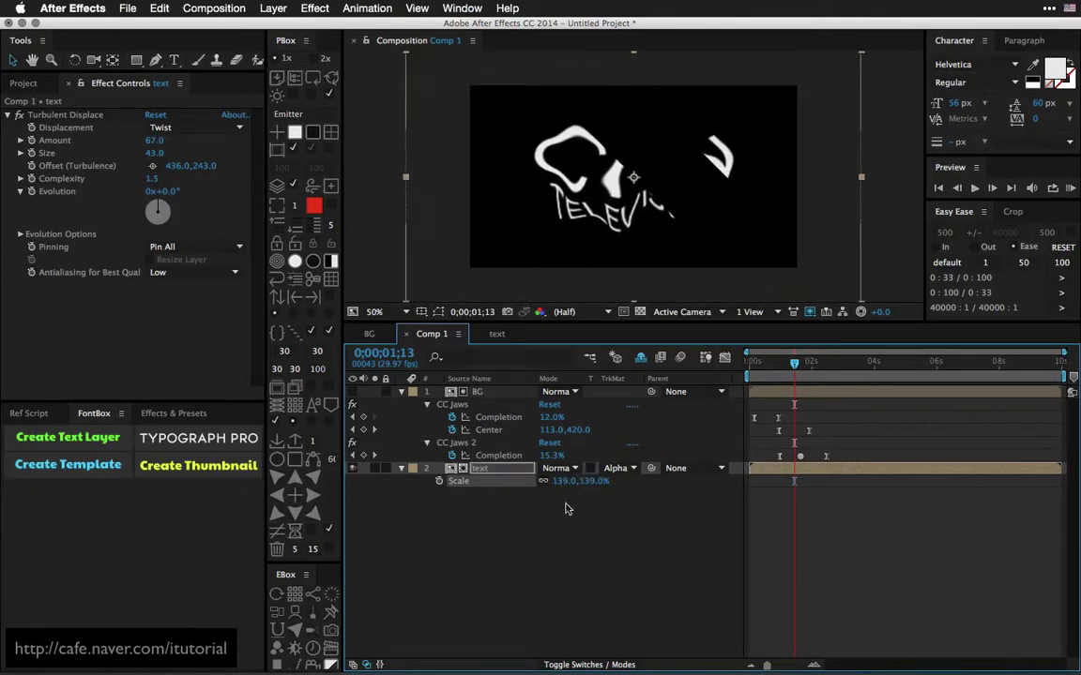
click(565, 508)
click(770, 364)
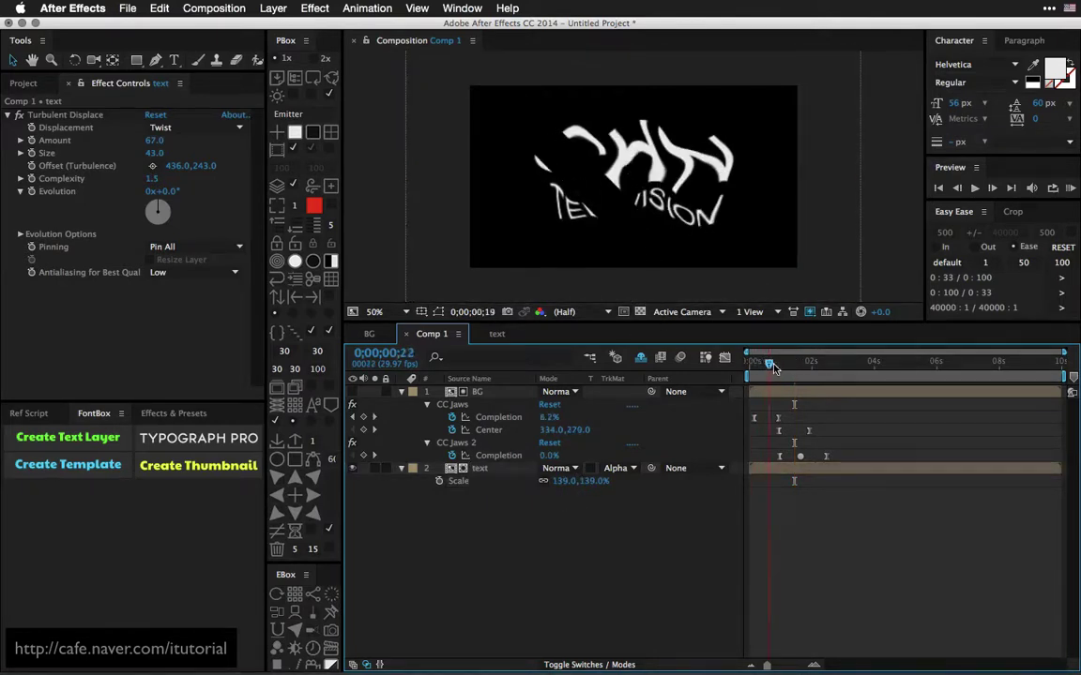
drag(773, 368, 797, 367)
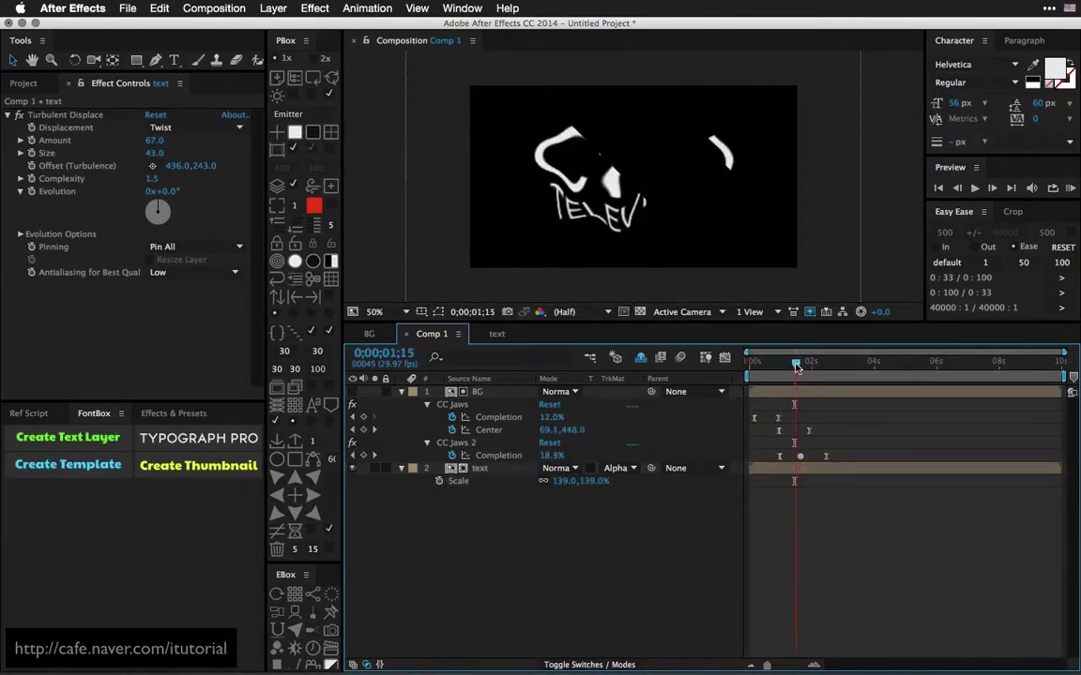
- Select the BG layer, collapse its CC Jaws and CC Jaws 2 settings, and show the Blur & Sharpen effects
click(486, 394)
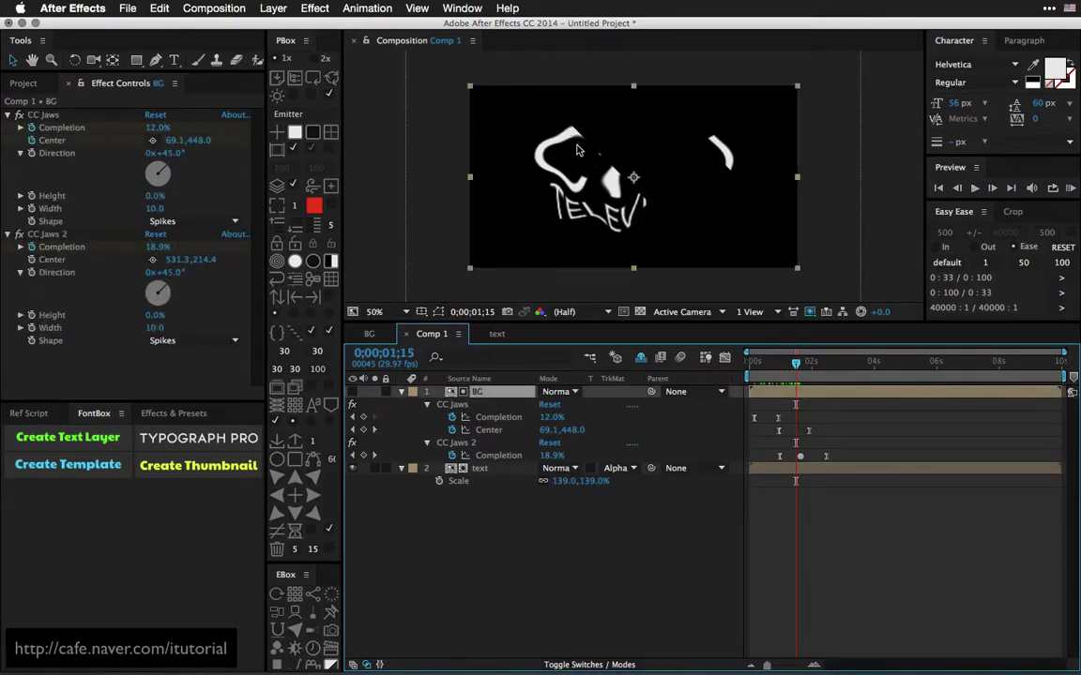
click(8, 234)
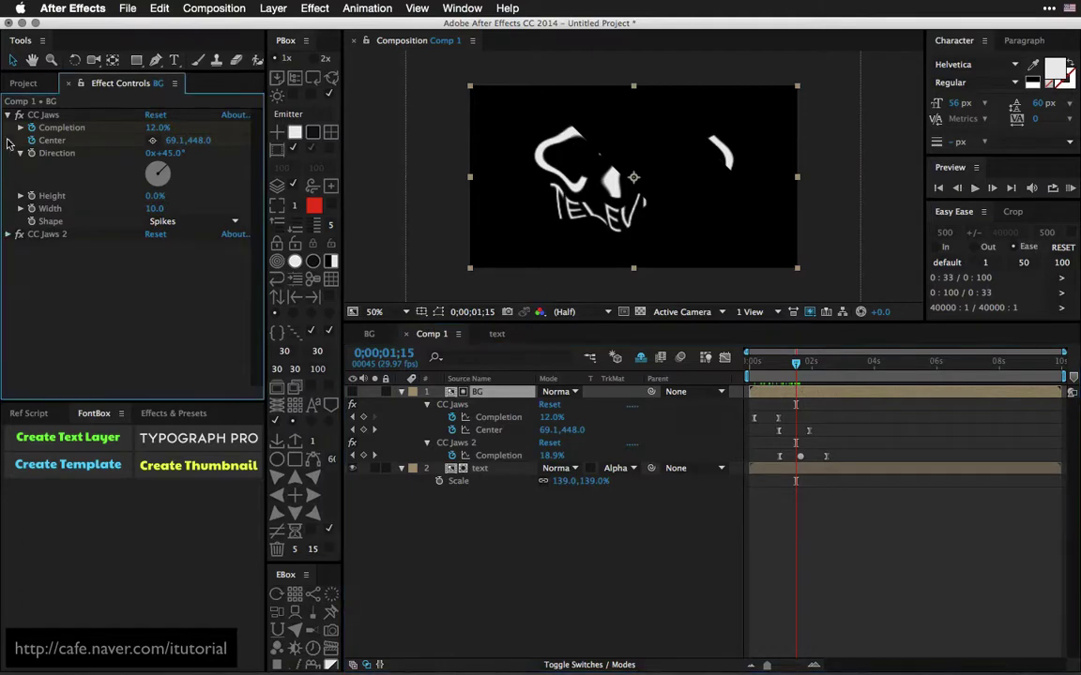
click(8, 115)
click(478, 393)
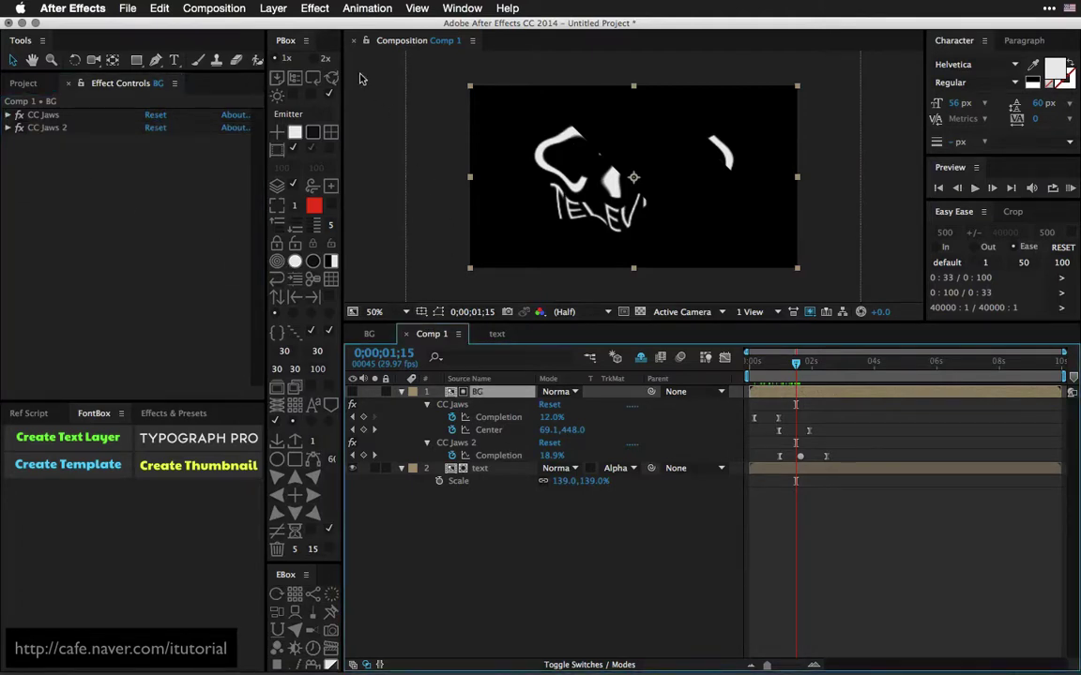
click(273, 8)
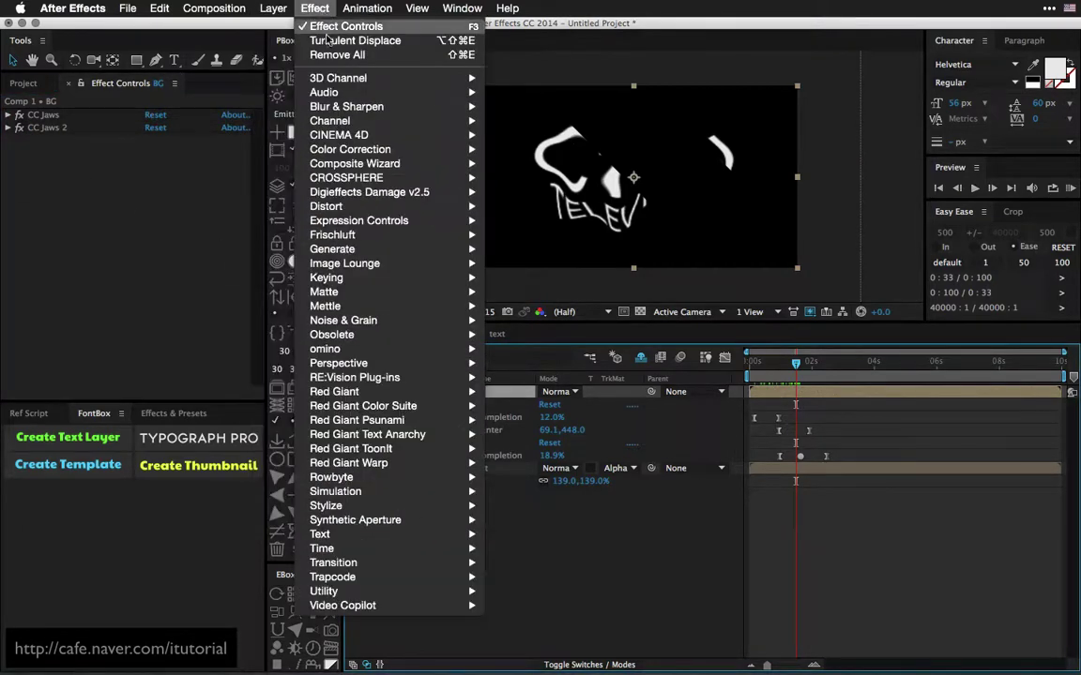
mouse_move(375, 106)
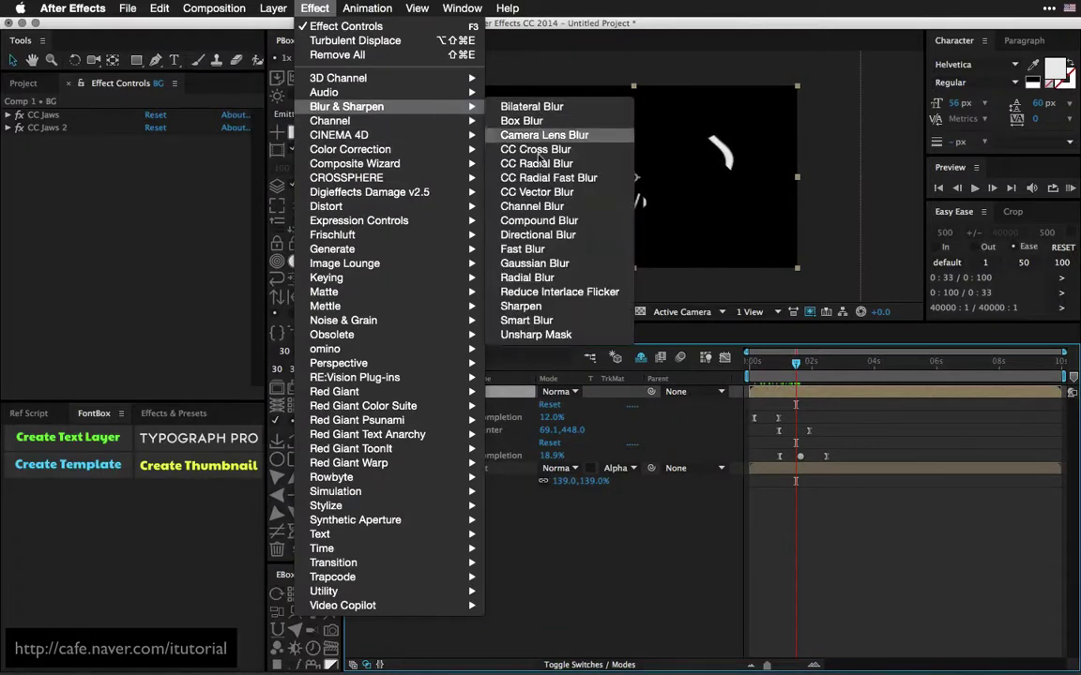
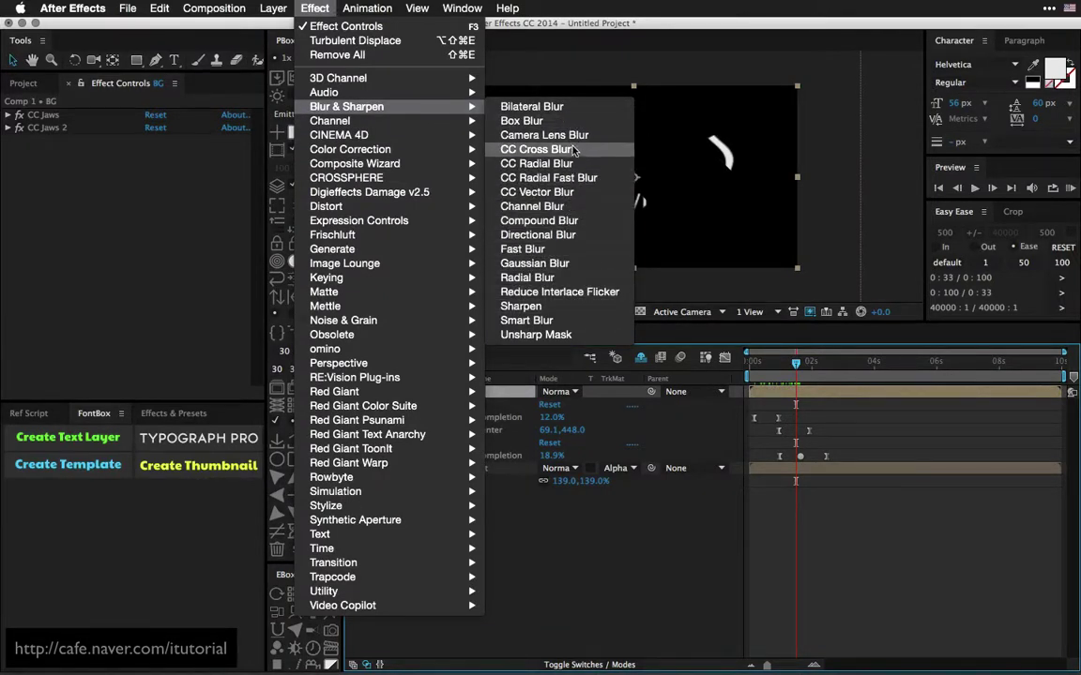
- Add Directional Blur to the BG layer with 45° direction and Blur Length about 32.4
click(537, 235)
click(155, 153)
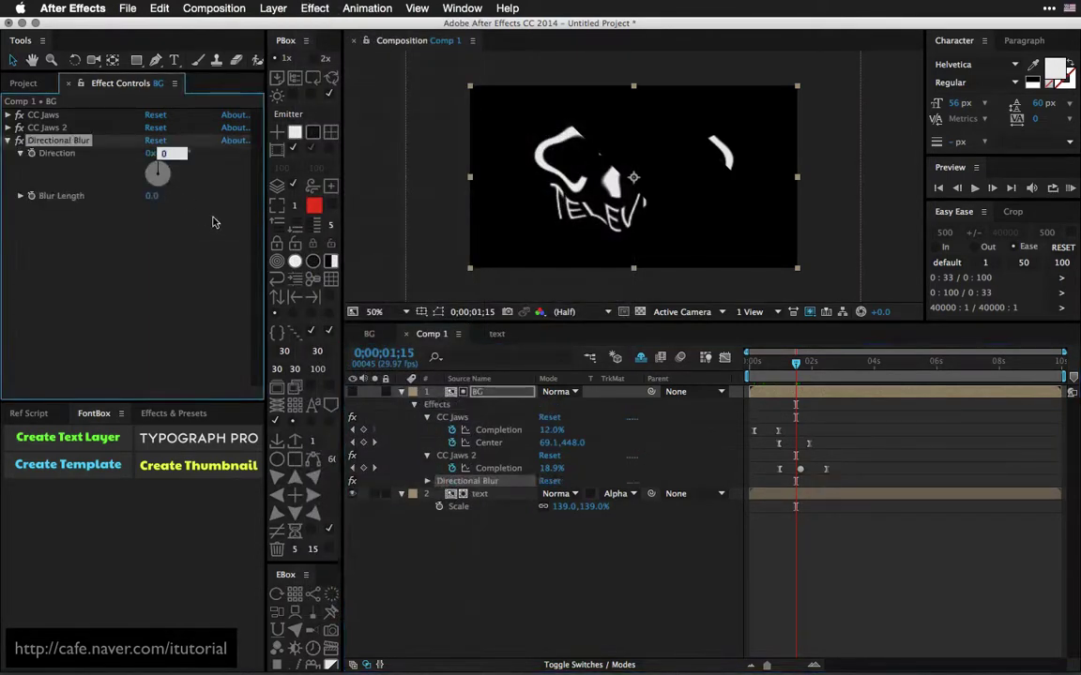
key(Return)
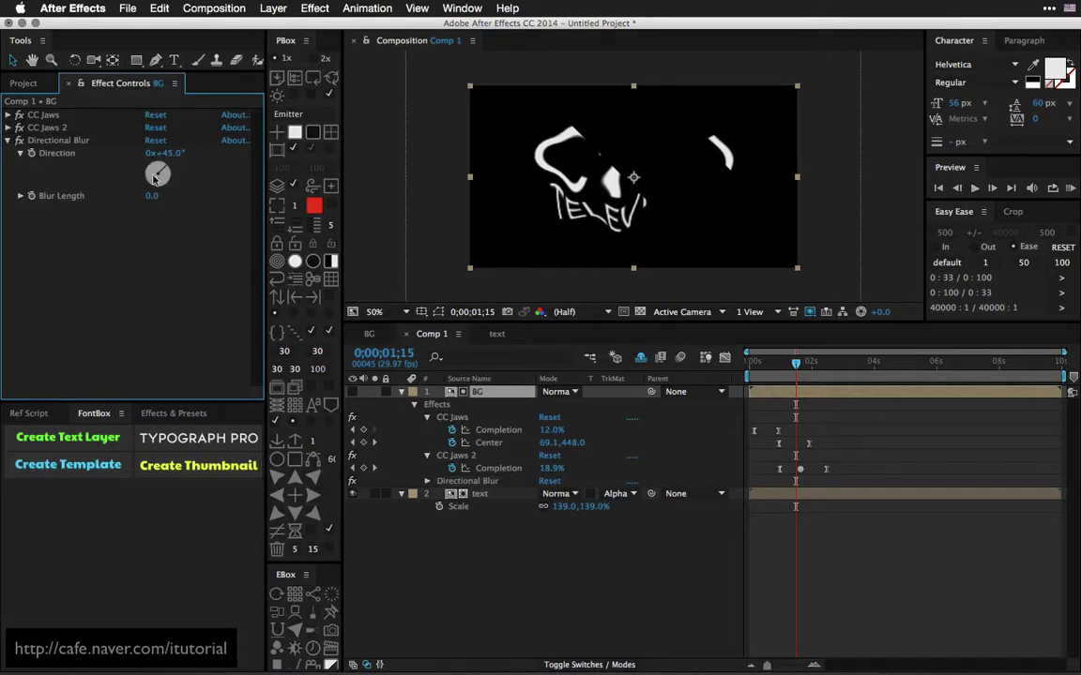
drag(152, 196, 244, 185)
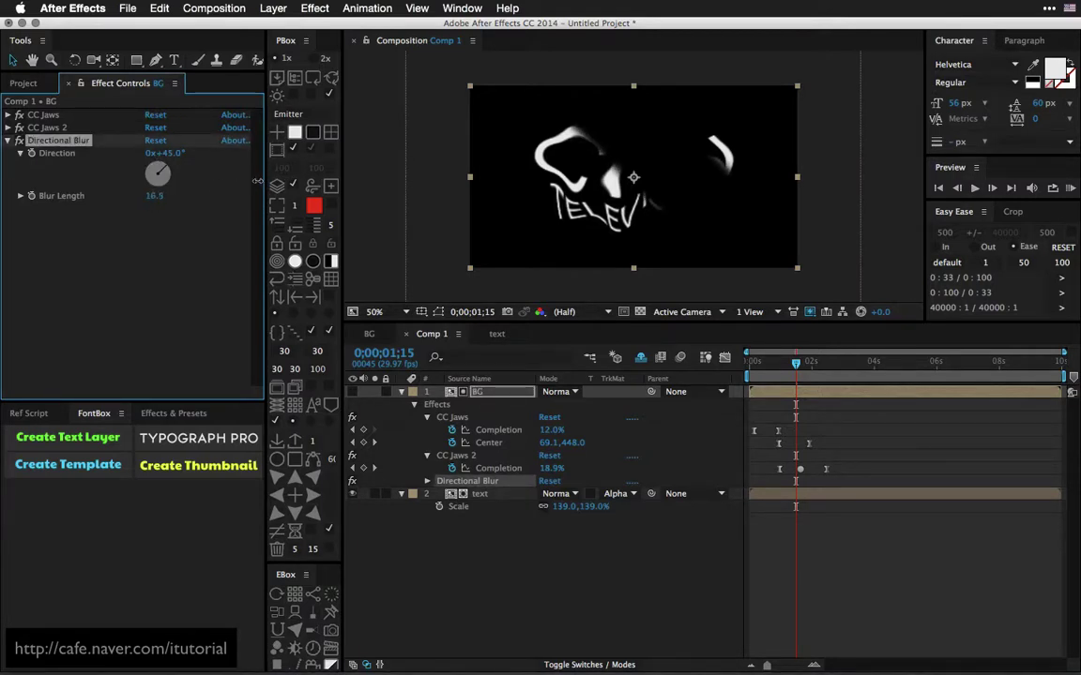
drag(784, 372, 800, 370)
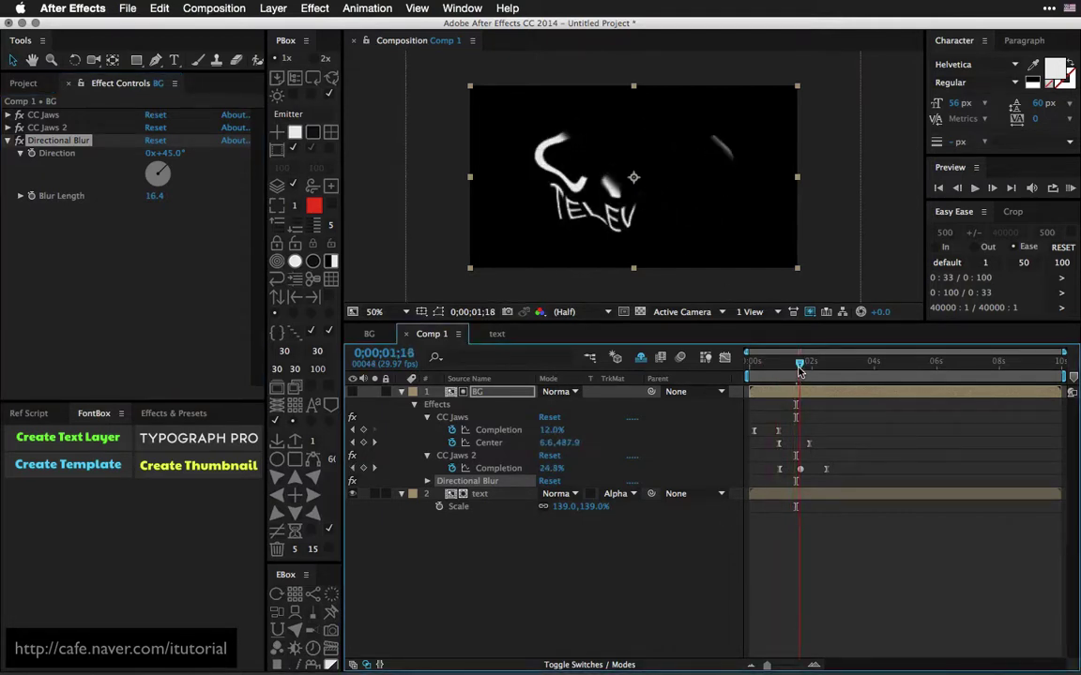
drag(150, 199, 244, 192)
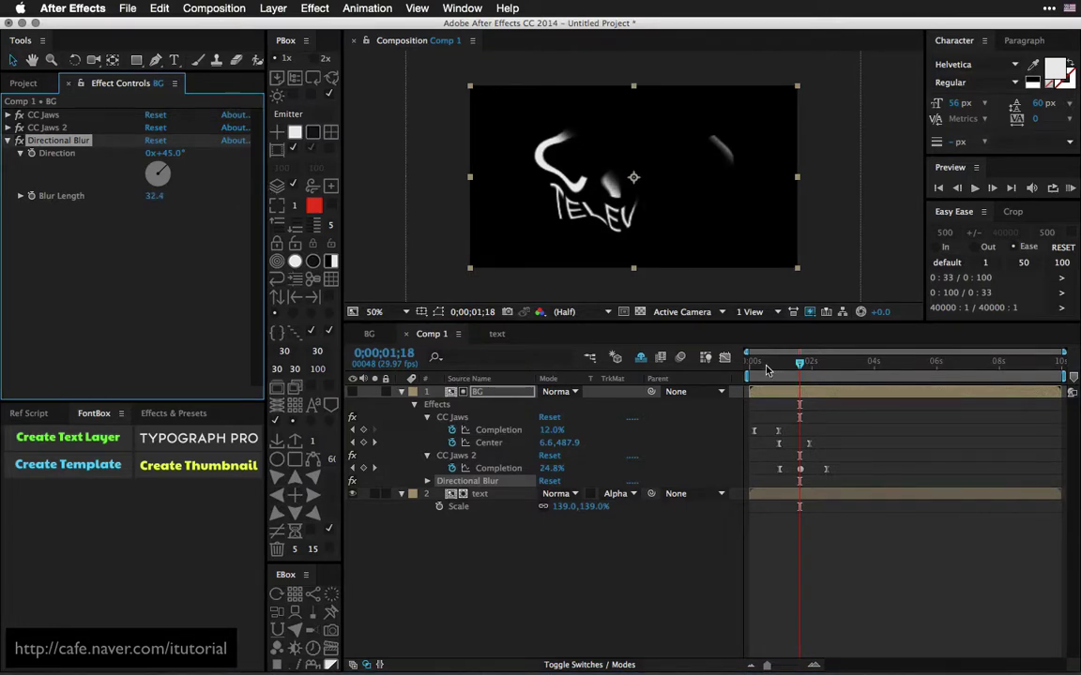
drag(784, 368, 799, 370)
- Restore all layers, preview the jaw split over purple, and collapse the BG layer's effects
click(275, 240)
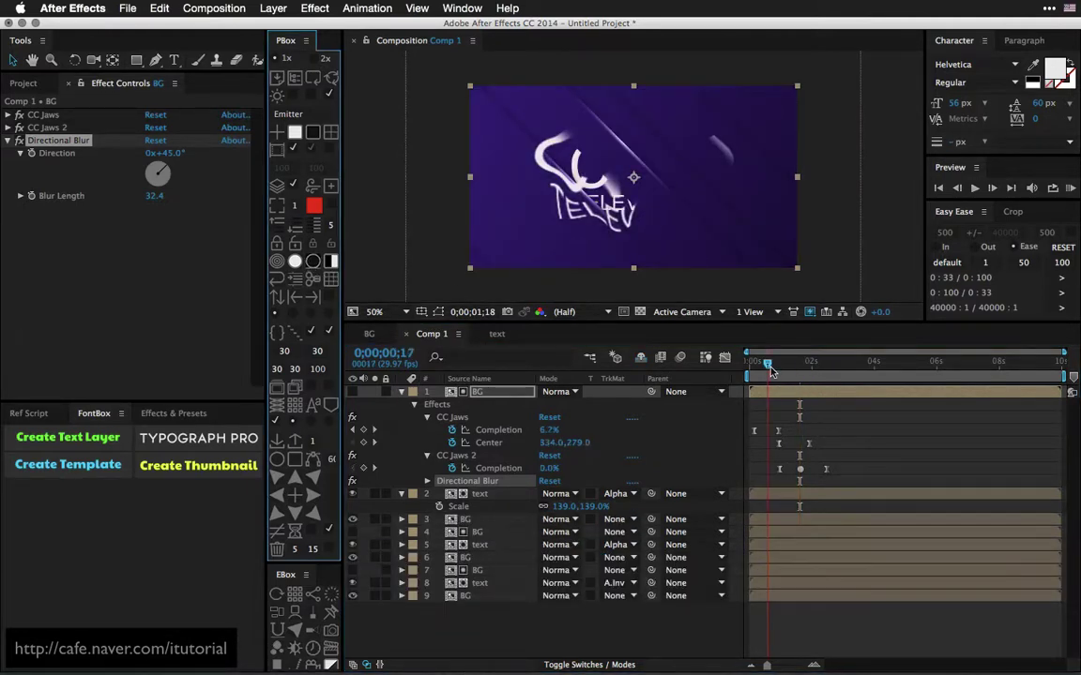
drag(760, 367, 802, 373)
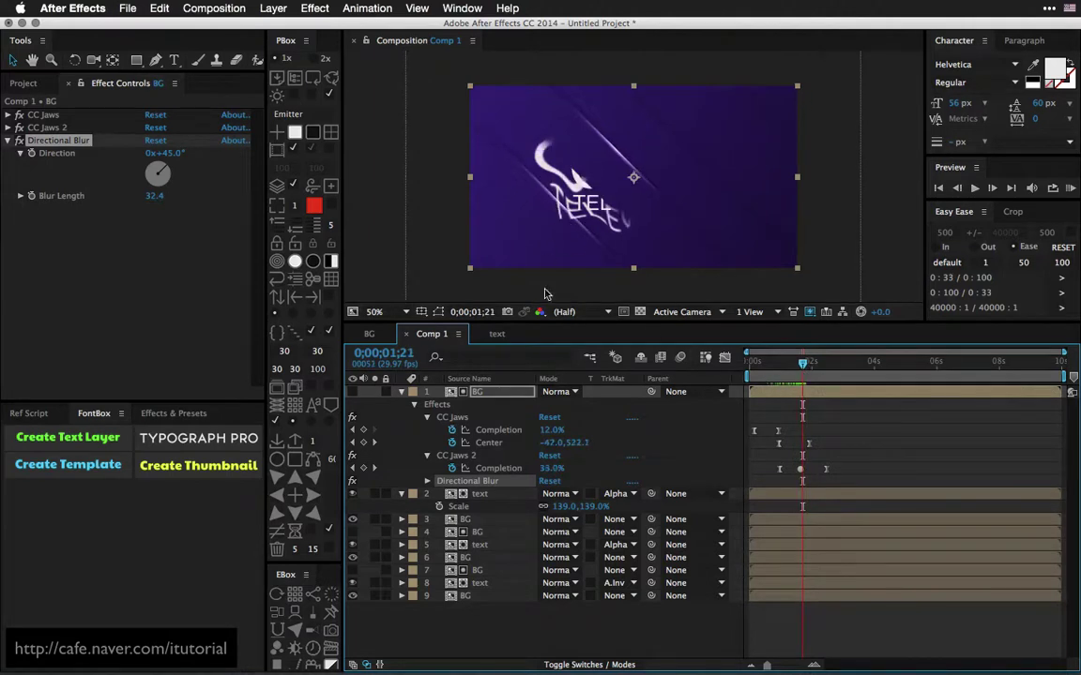
click(402, 392)
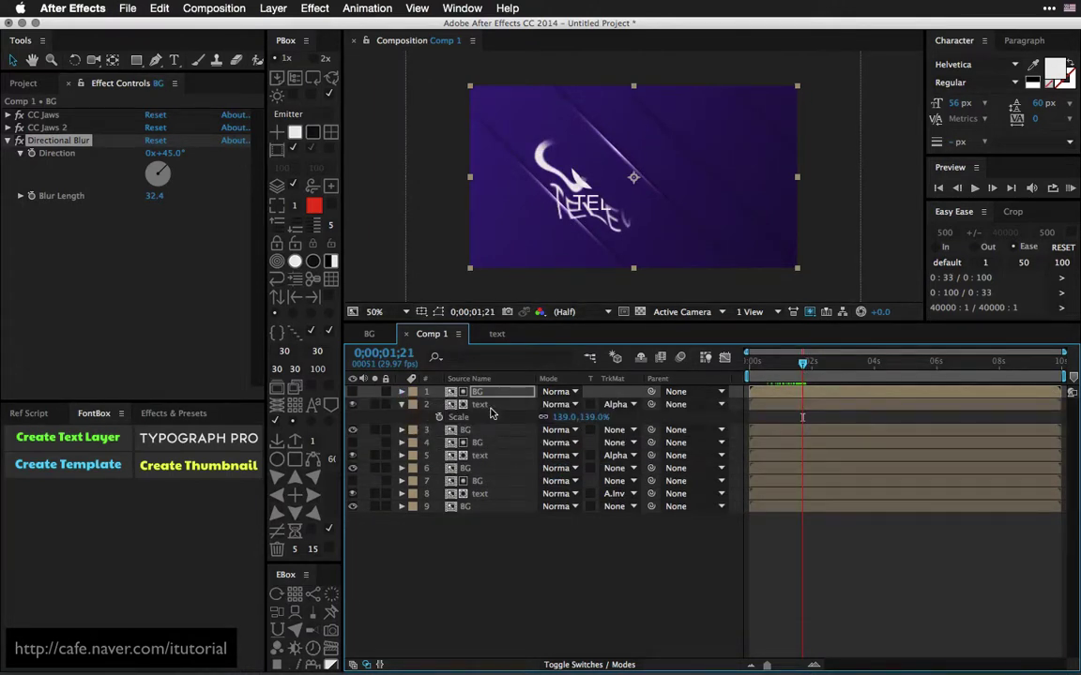
- Set the text layer's blend mode to Add and its opacity to 55%
click(561, 393)
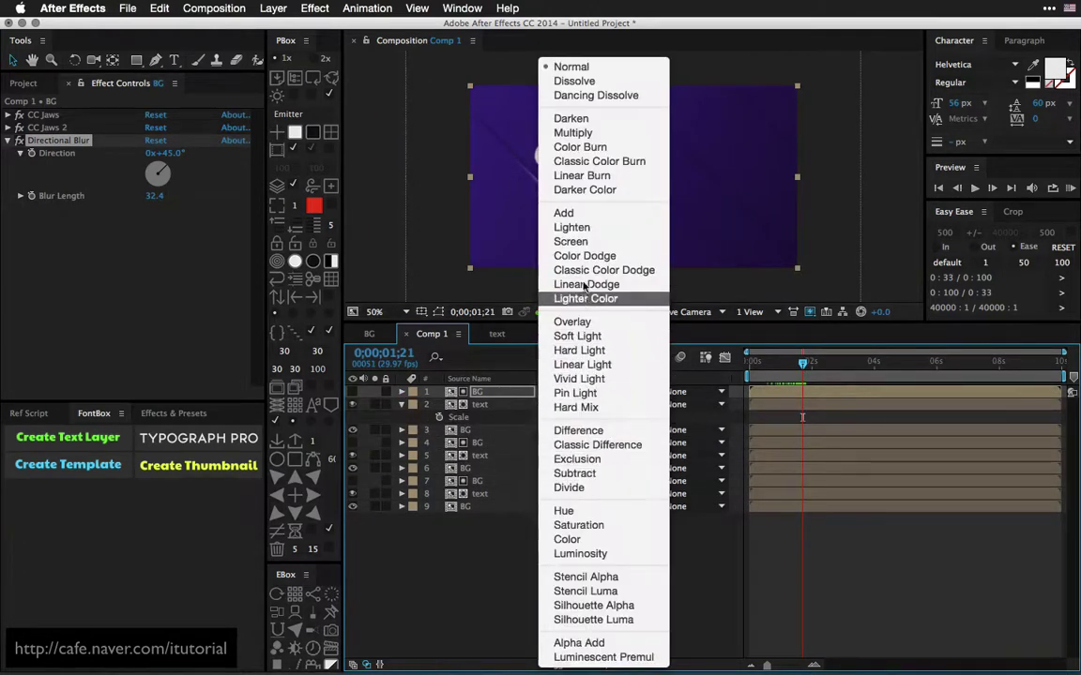
click(564, 213)
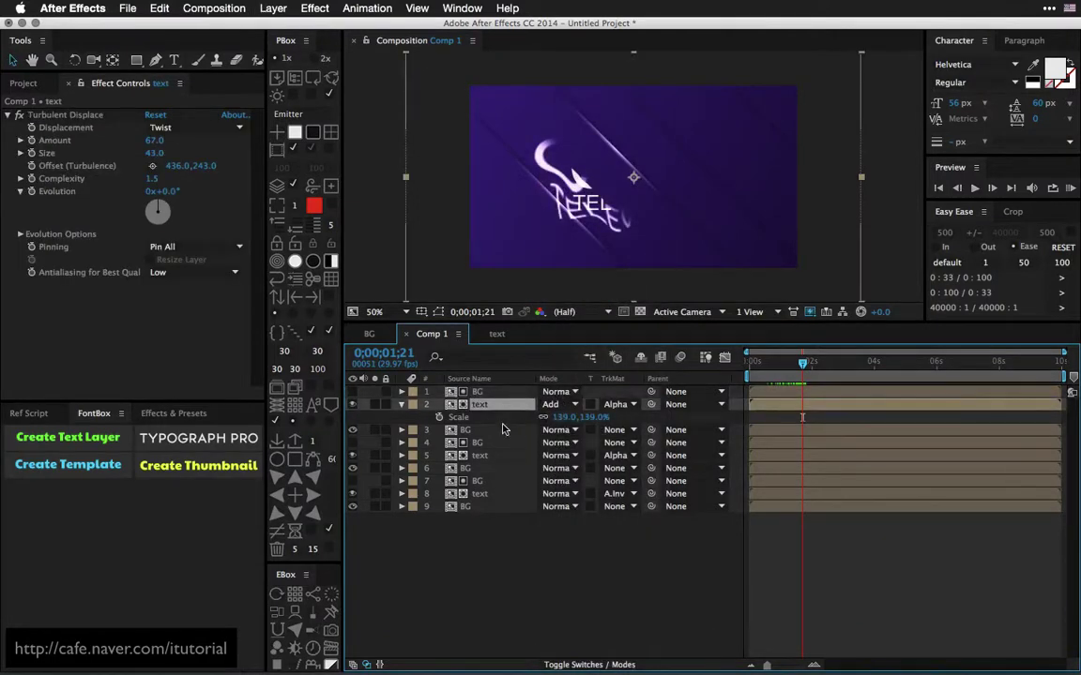
key(t)
drag(552, 416, 517, 419)
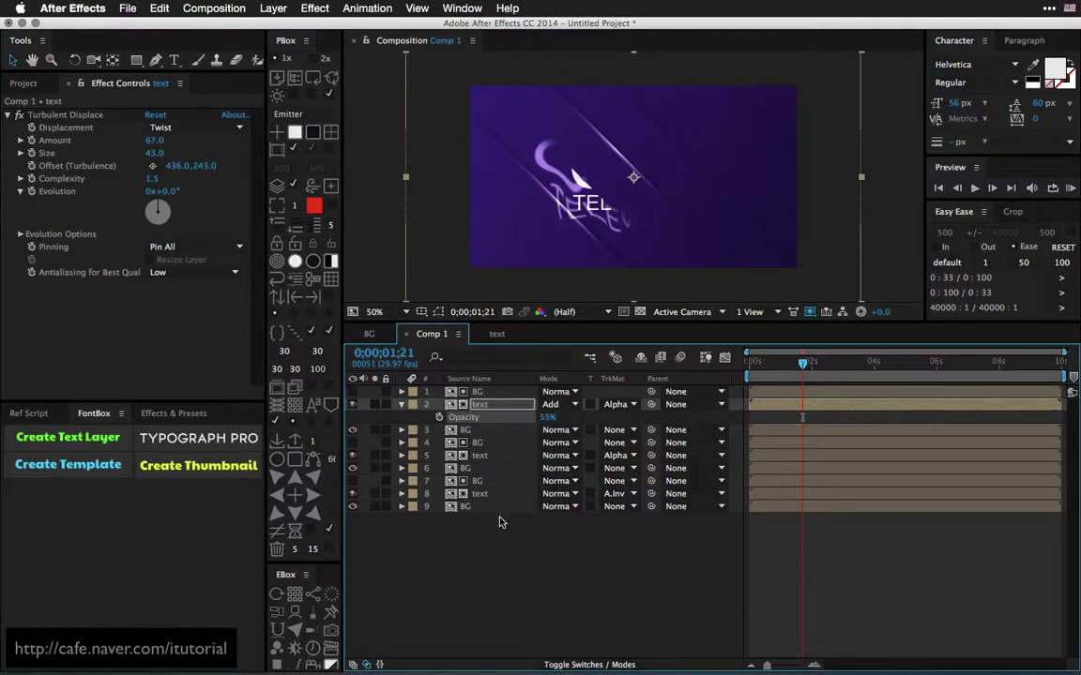
- Select the top BG layer together with the text layer
key(F2)
click(483, 392)
shift+click(483, 404)
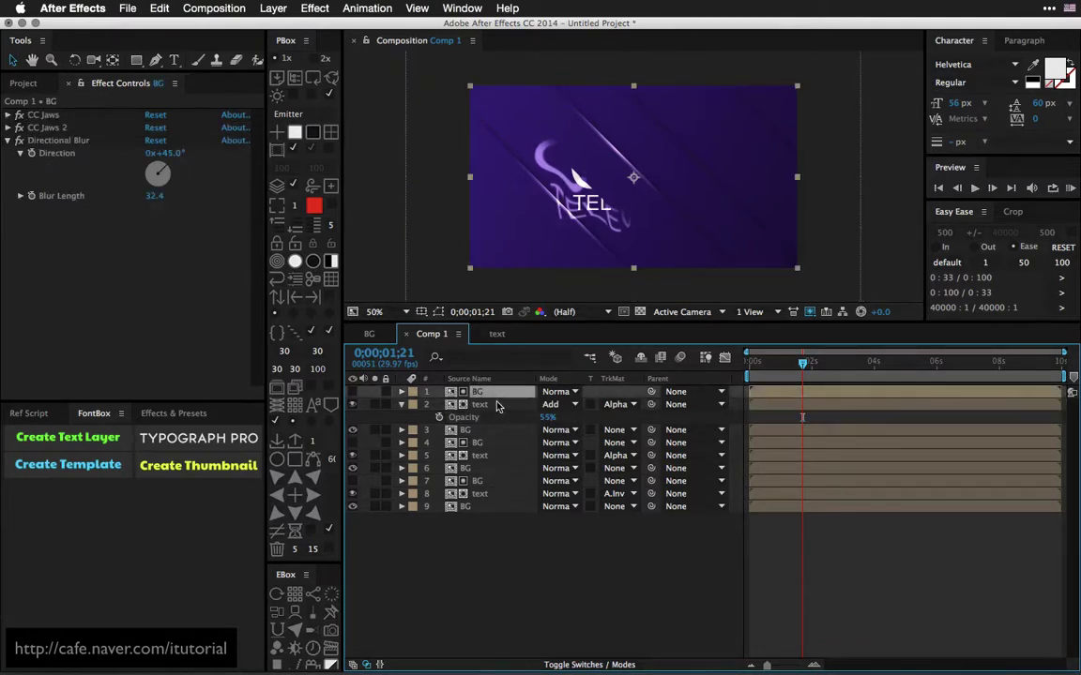
- Shift the early CC Jaws keyframes on the top BG and layer 3 BG a few frames earlier
key(u)
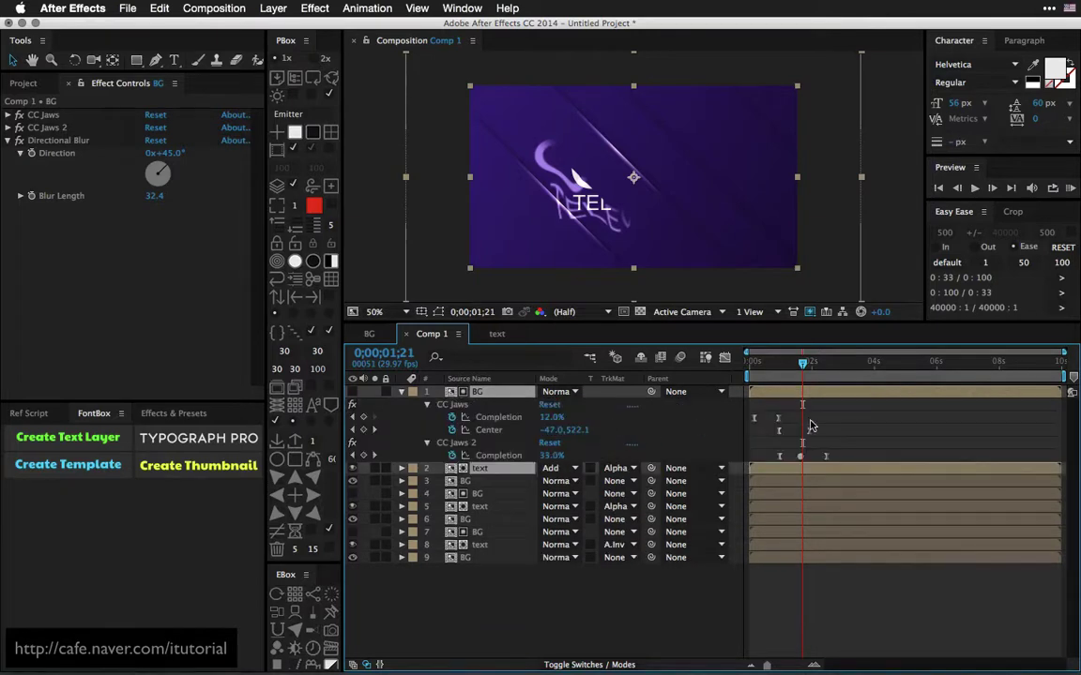
click(482, 566)
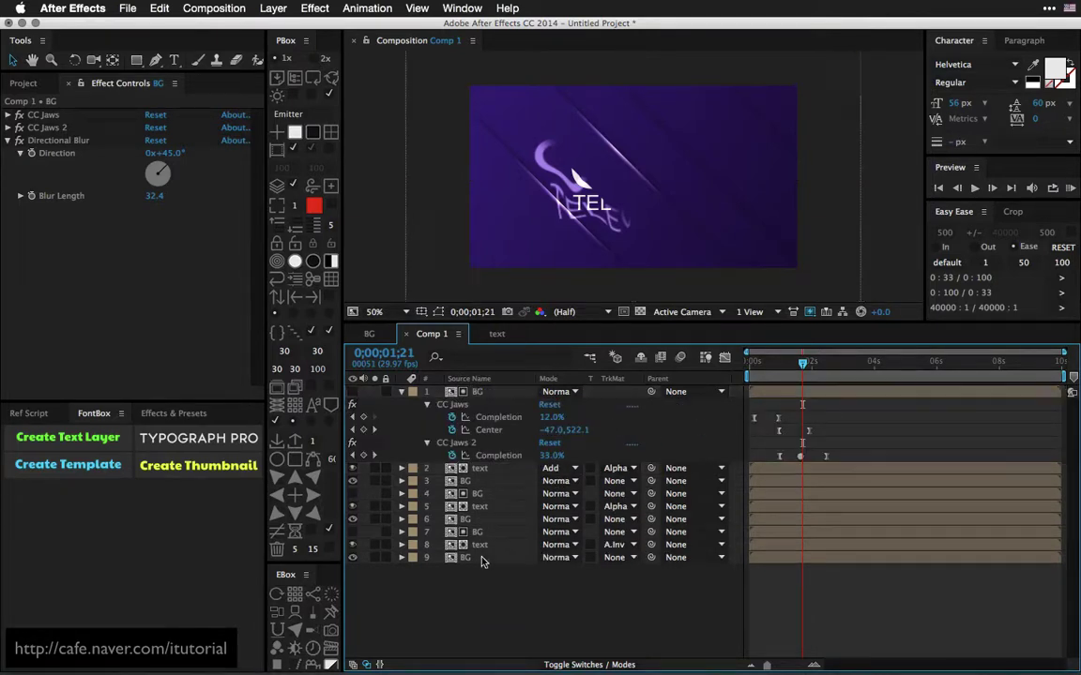
click(487, 393)
click(484, 483)
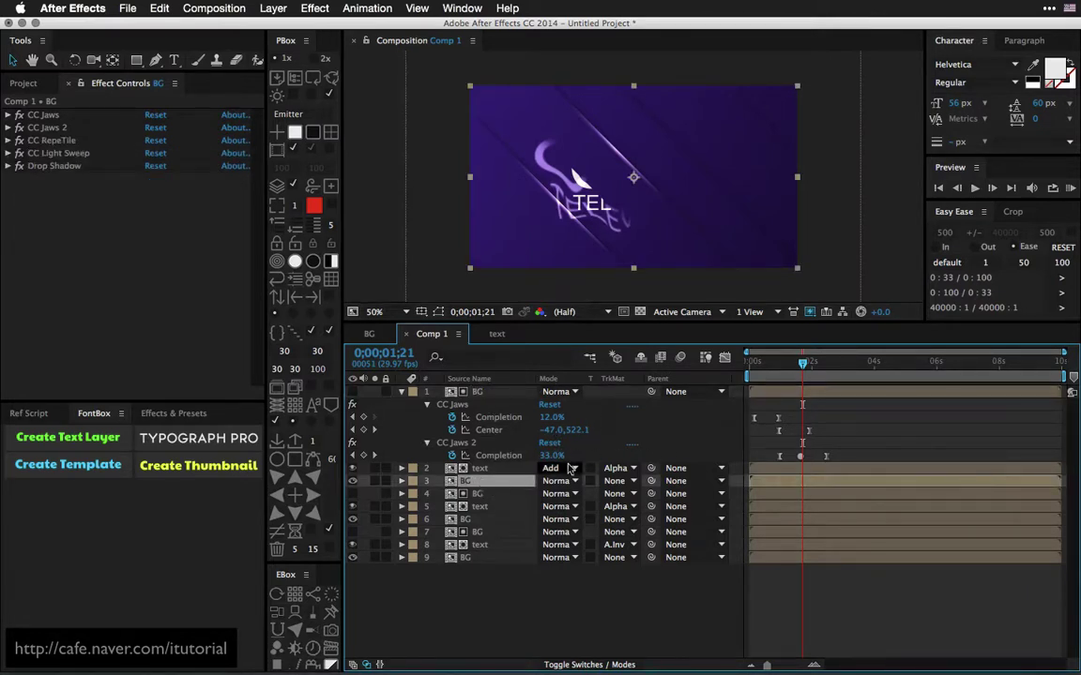
drag(759, 374, 750, 464)
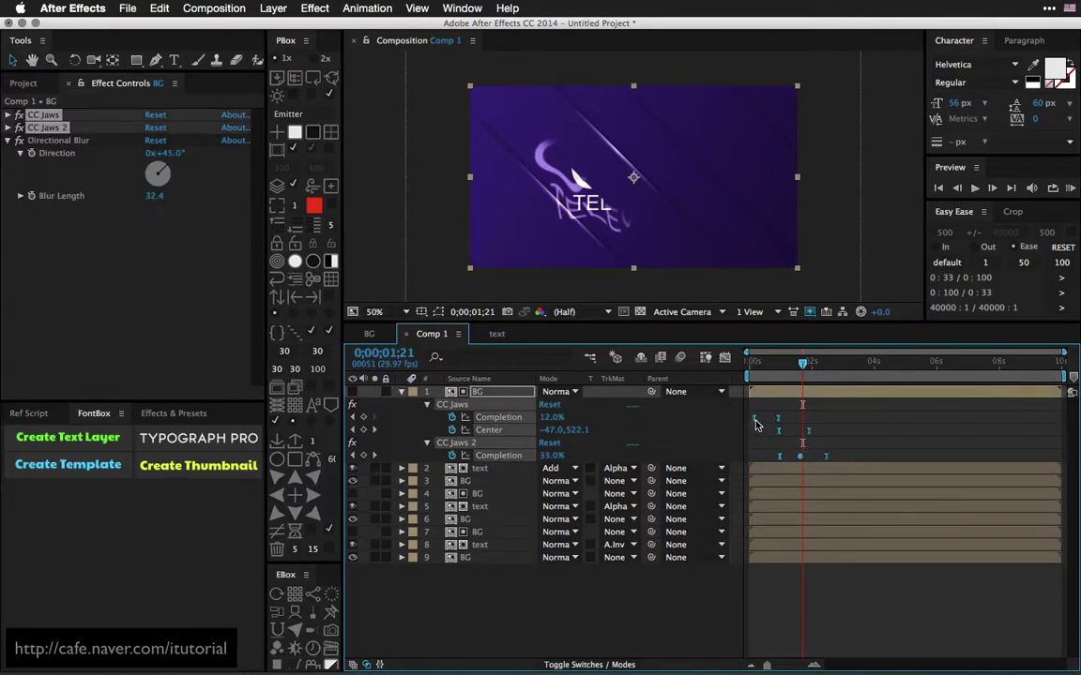
drag(756, 418, 751, 420)
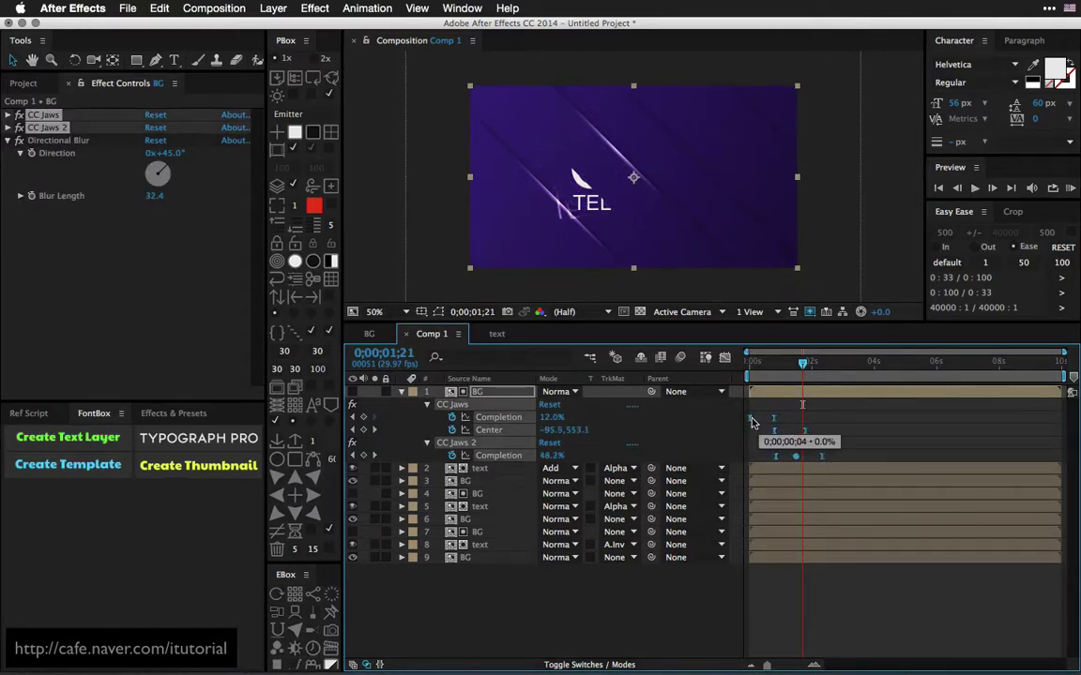
- Preview the earlier jaw split to the finished CHN TELEVISION frame, then collapse BG properties
click(741, 476)
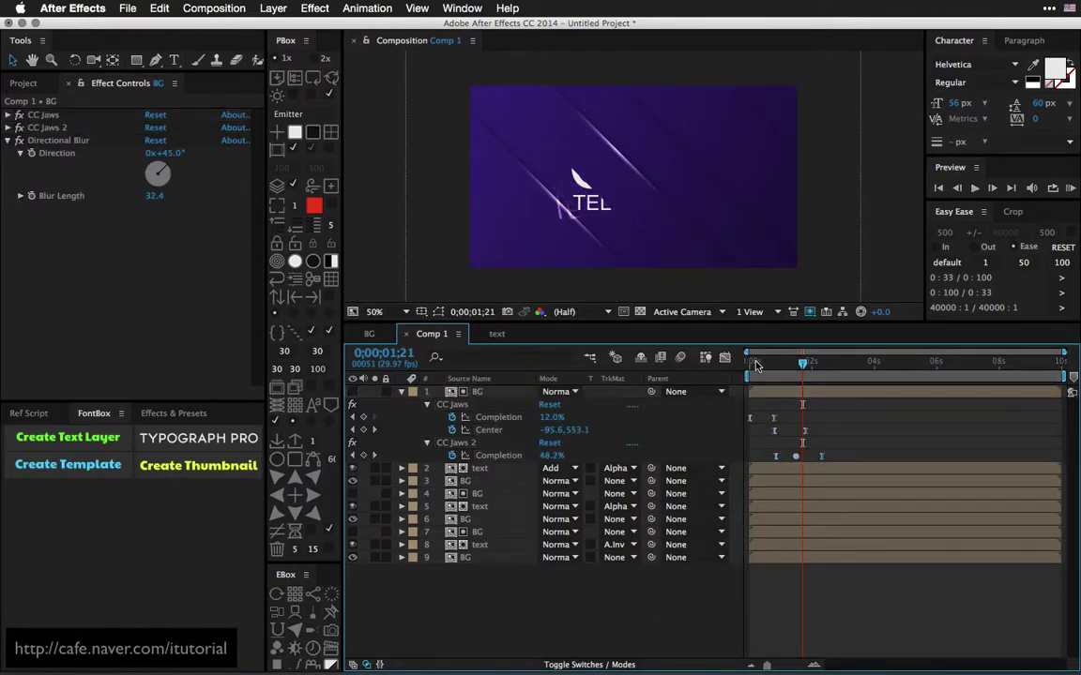
drag(757, 364, 796, 362)
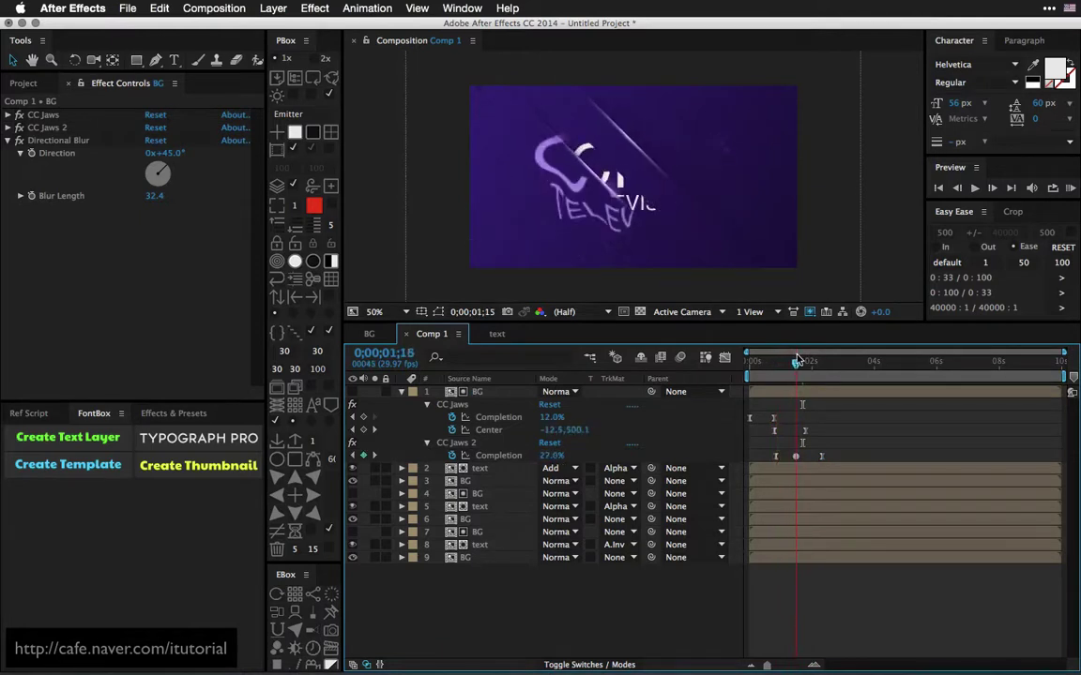
drag(797, 361, 830, 365)
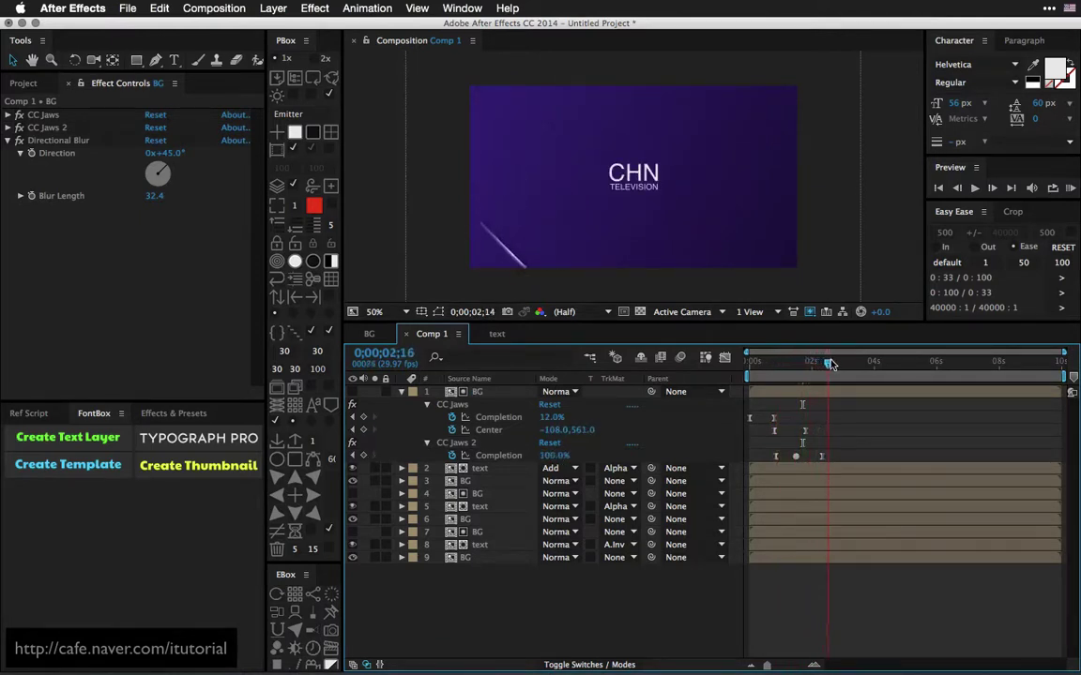
key(KP_0)
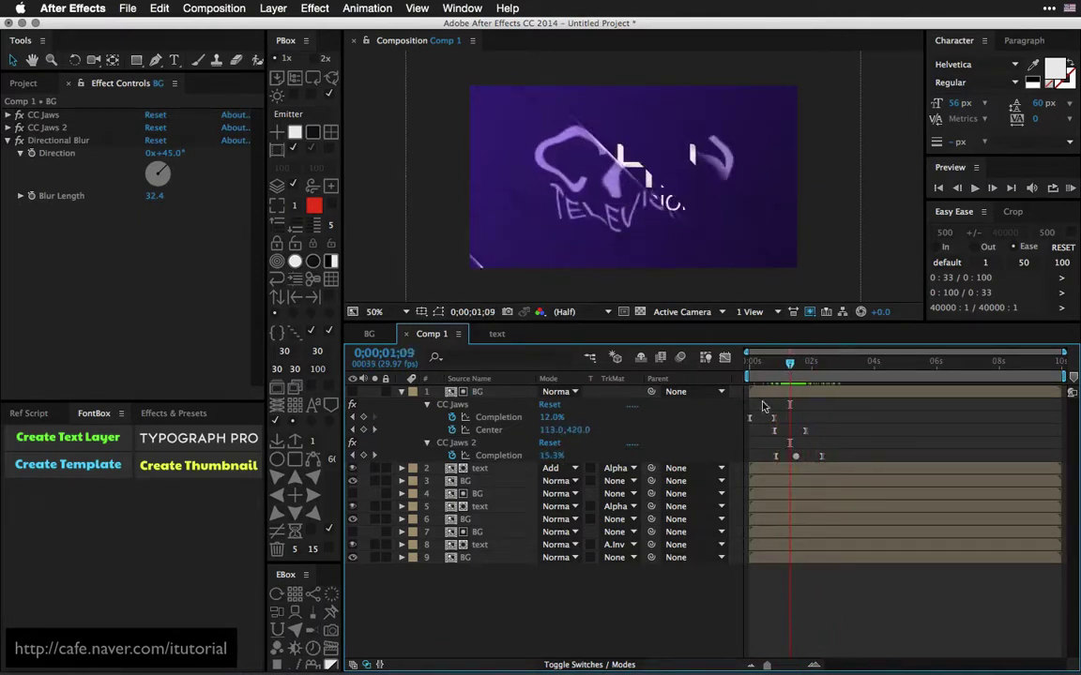
click(401, 392)
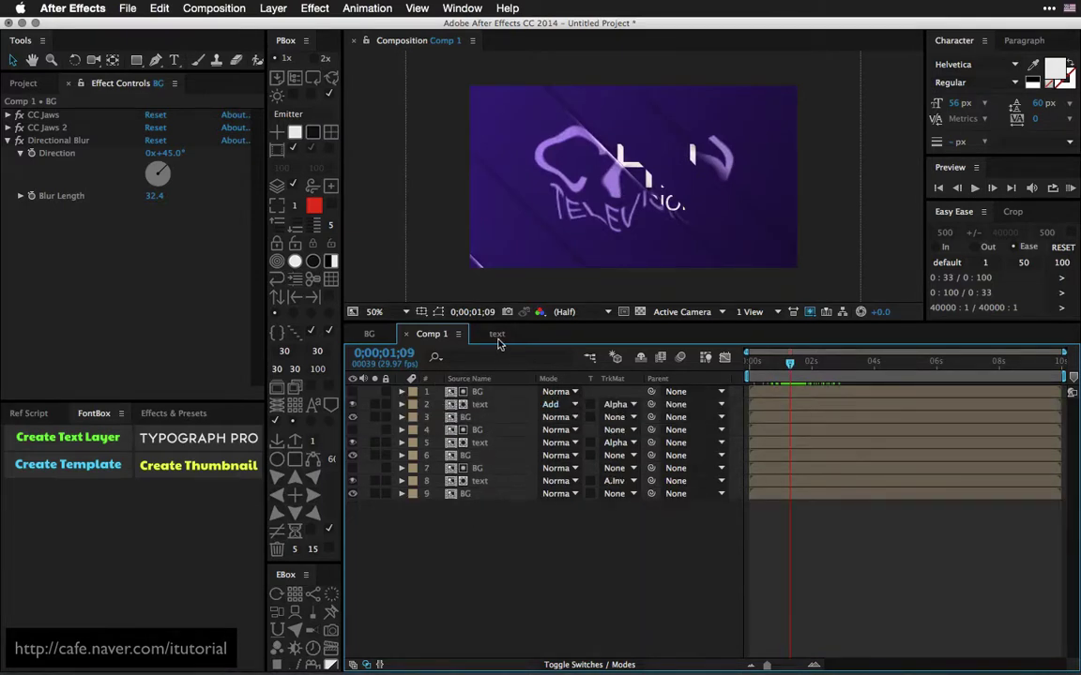
- Isolate layer 3 BG and preview its light sweep streaks over time
click(484, 495)
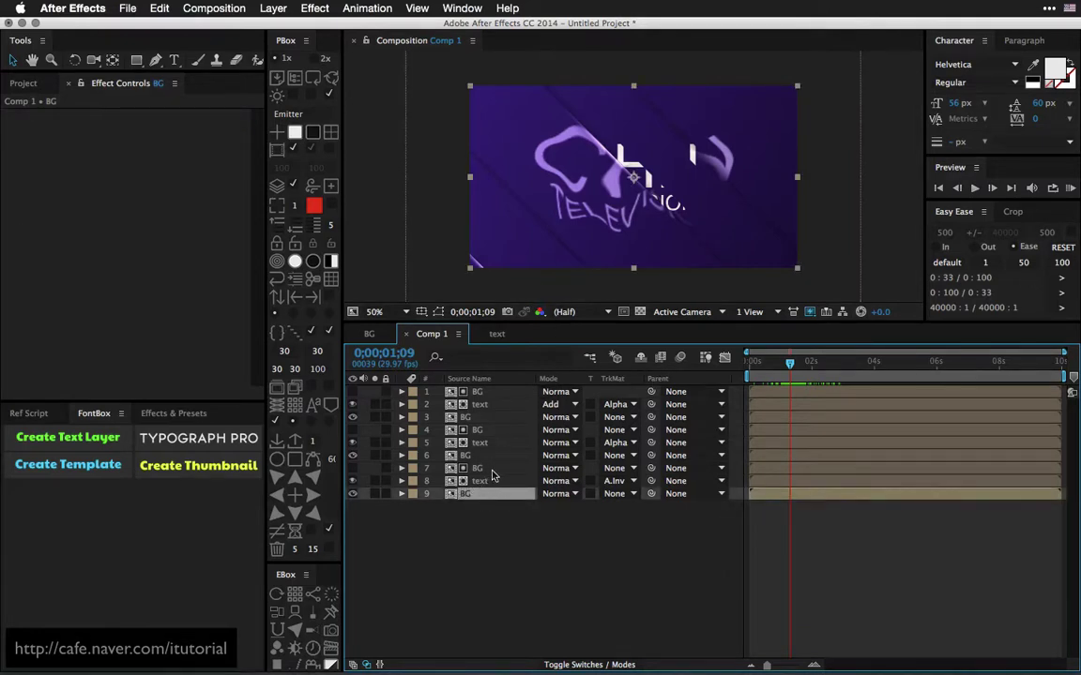
click(480, 422)
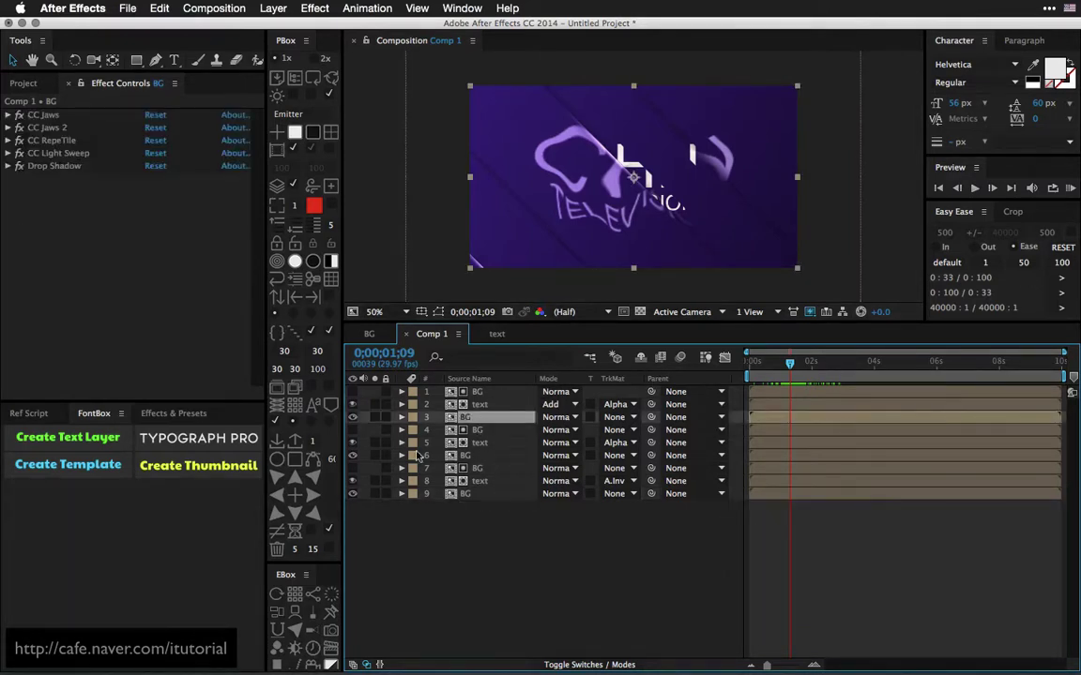
click(299, 282)
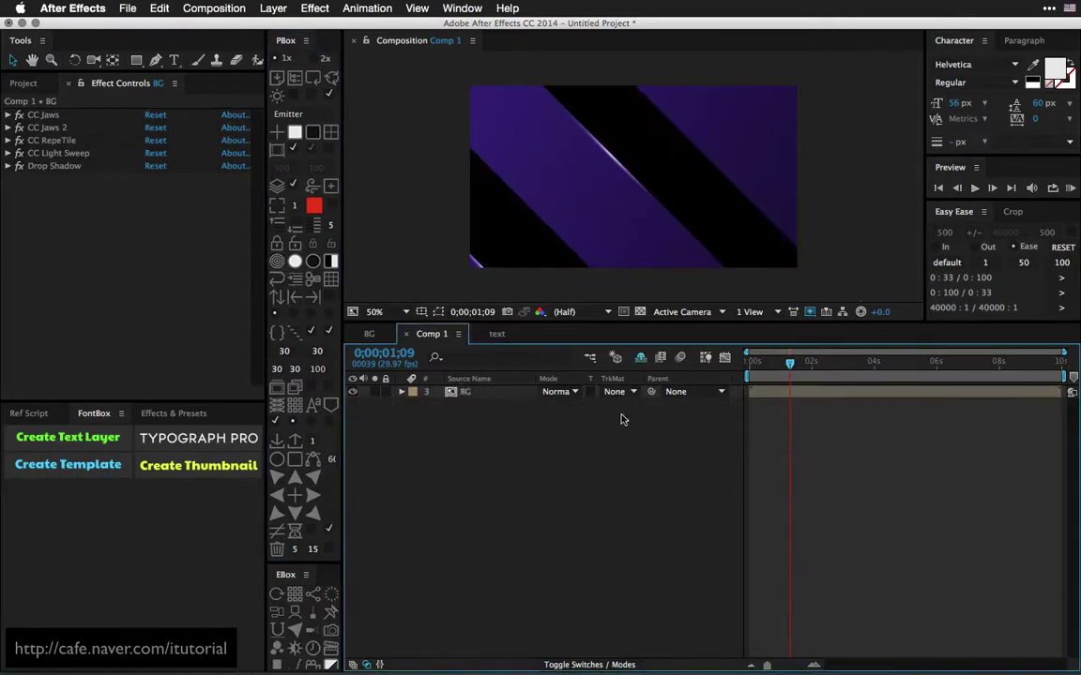
drag(749, 364, 800, 369)
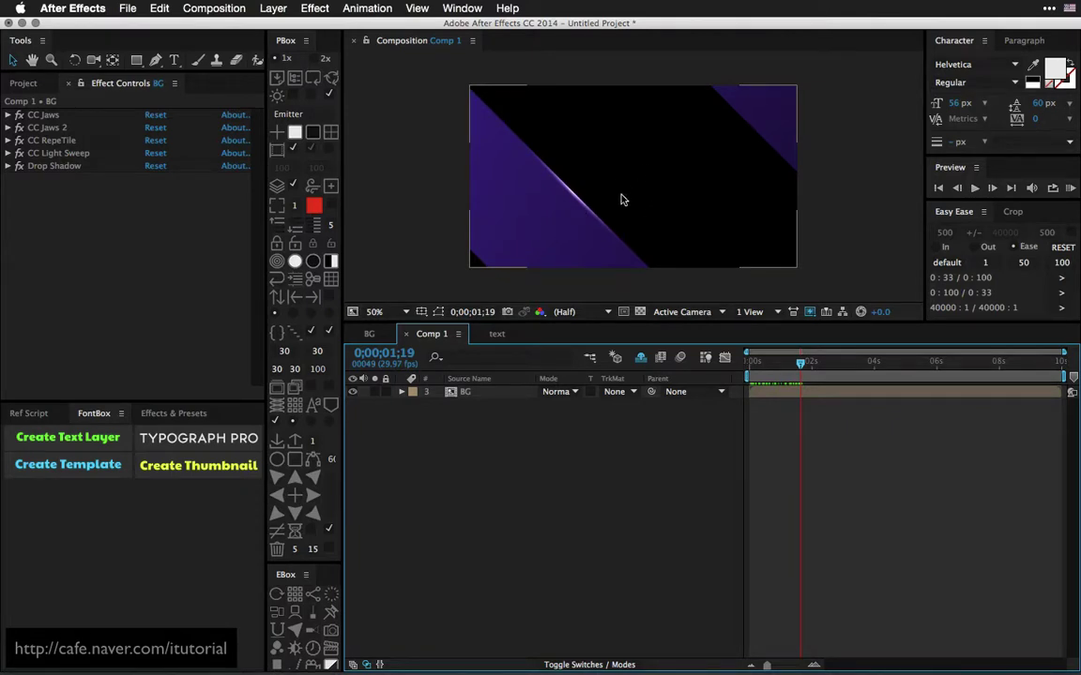
- Move to about 0;00;00;22 and open the BG composition with its gradient-ramp solid
click(467, 443)
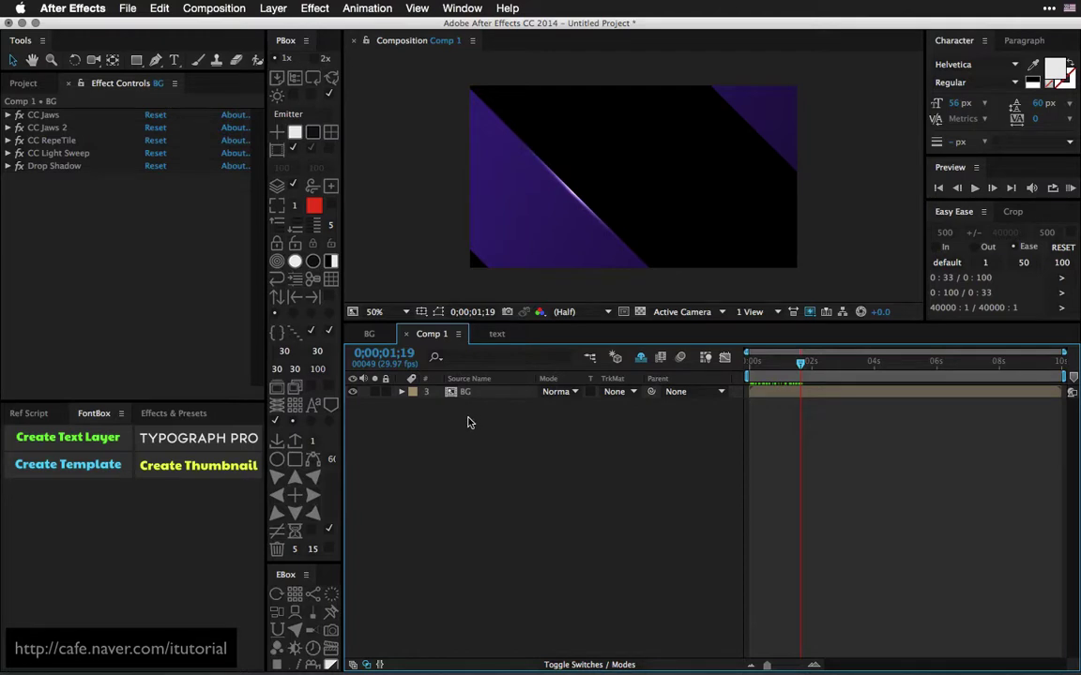
click(474, 394)
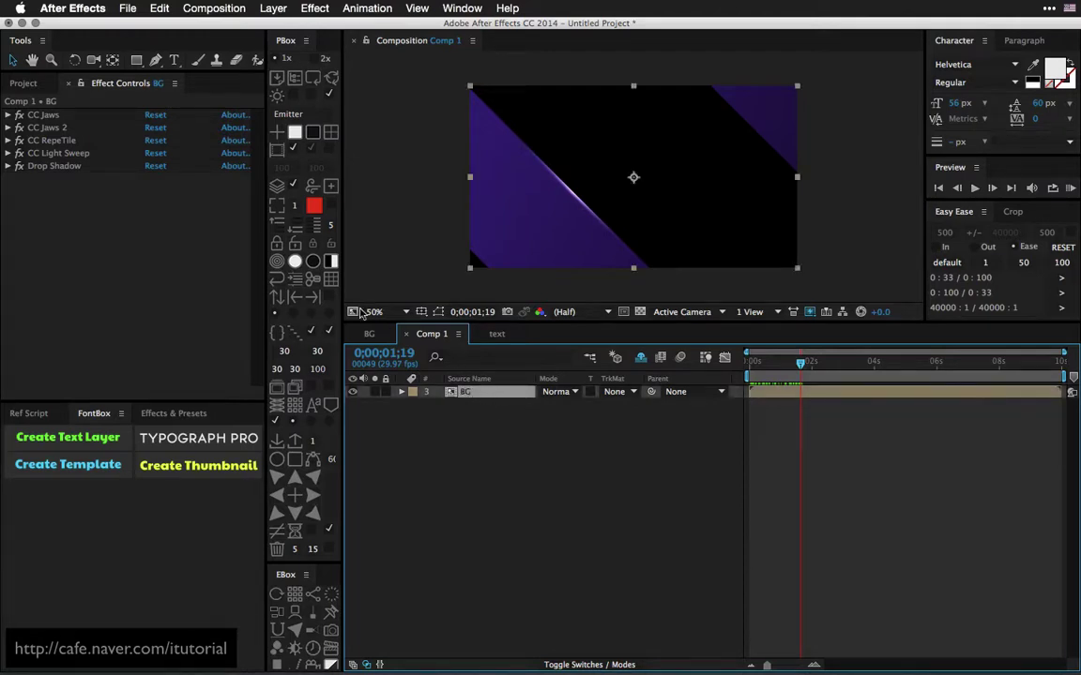
click(775, 364)
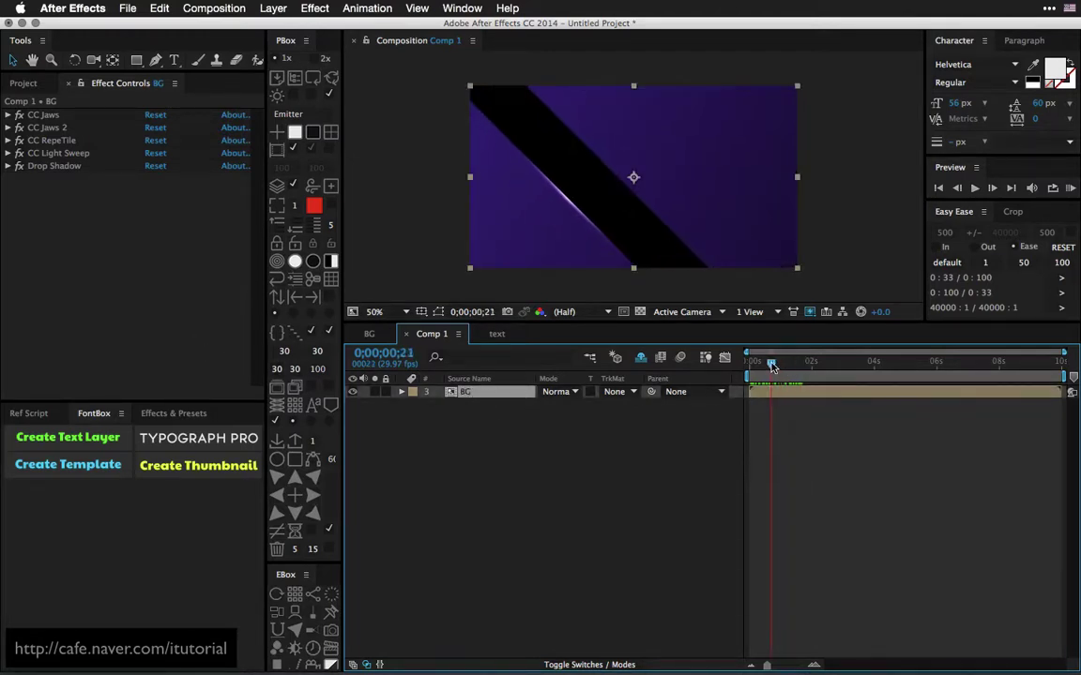
click(502, 414)
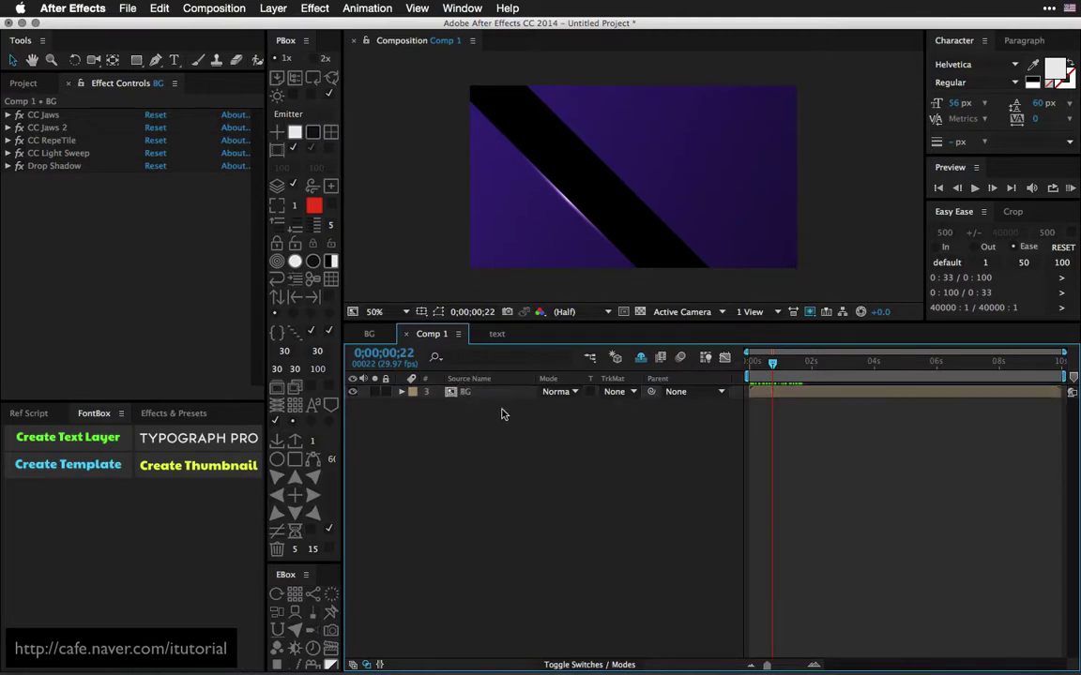
click(380, 337)
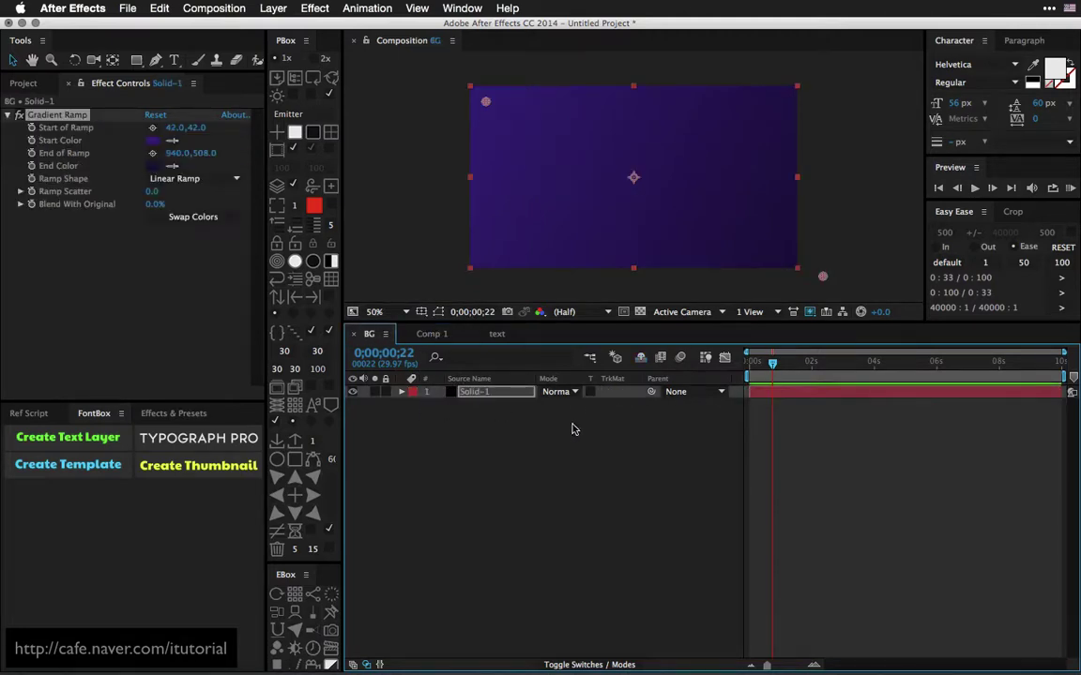
click(285, 238)
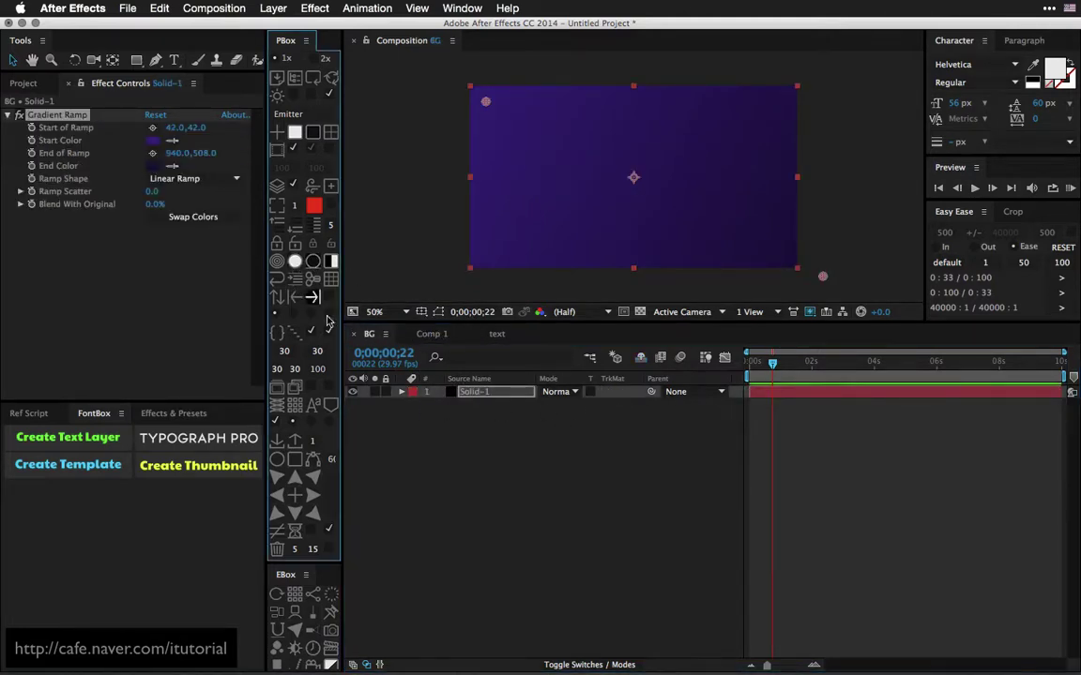
- In Comp 1, open the top BG layer's CC Jaws wider and shift its centre left and up
click(437, 336)
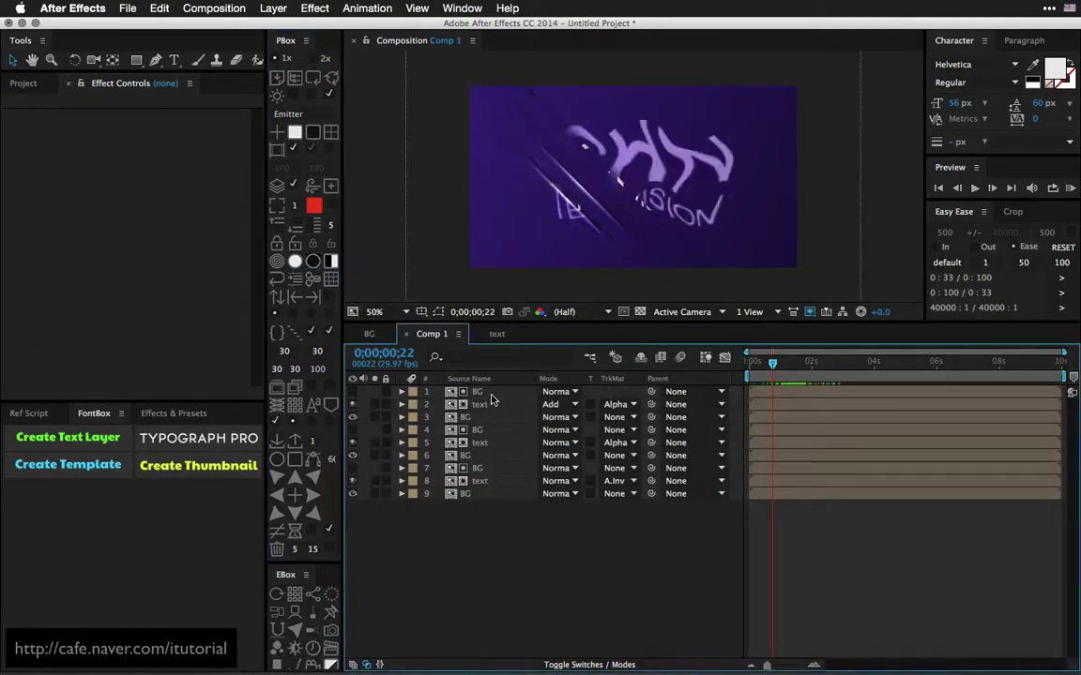
click(489, 393)
key(u)
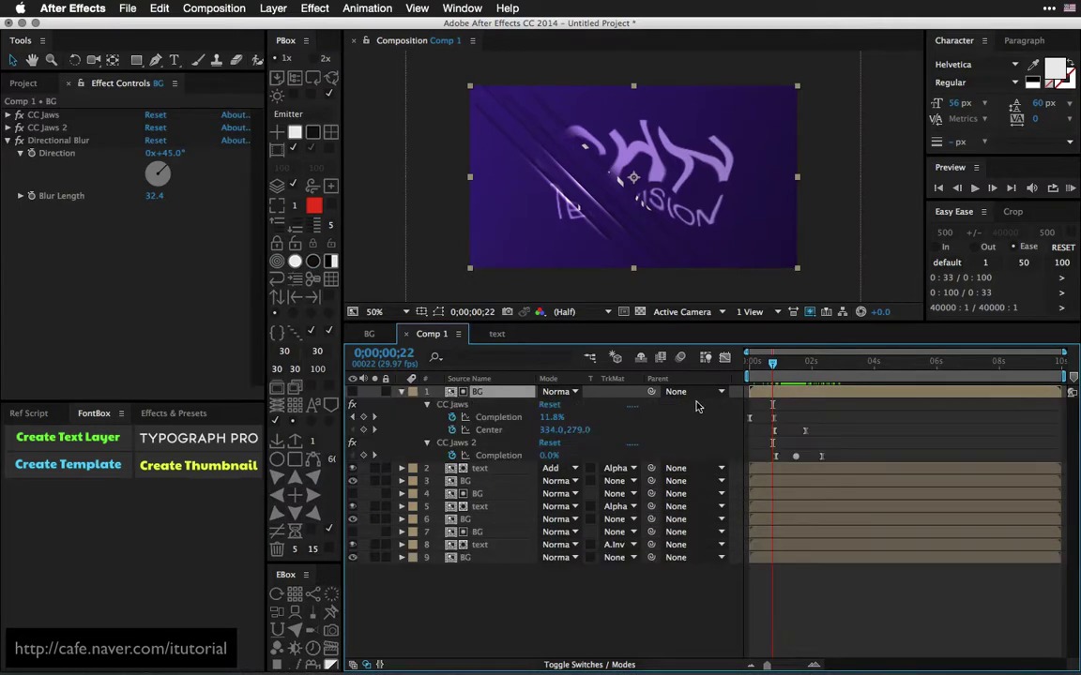
drag(777, 377, 775, 427)
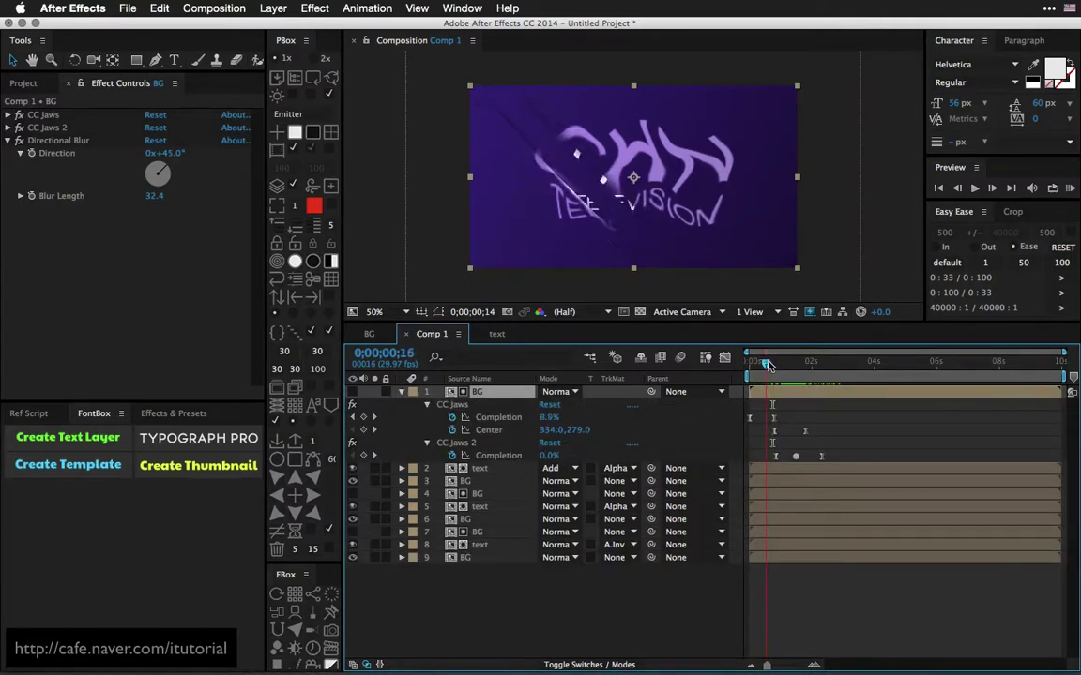
drag(549, 417, 747, 443)
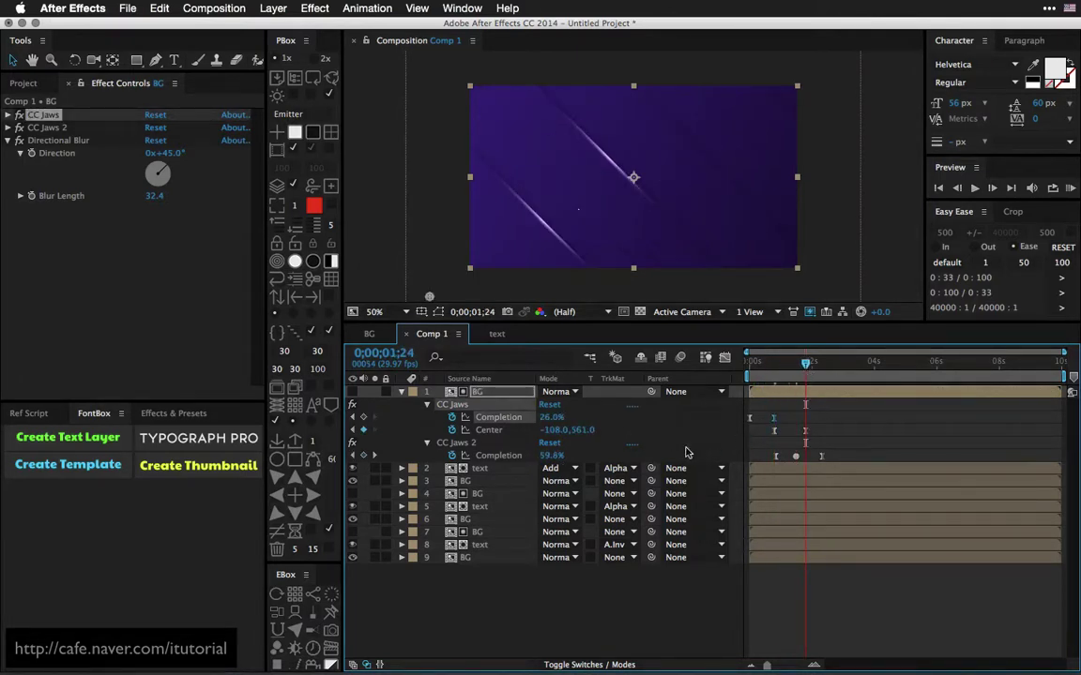
mouse_move(565, 429)
mouse_down()
mouse_move(524, 429)
mouse_move(626, 426)
mouse_up()
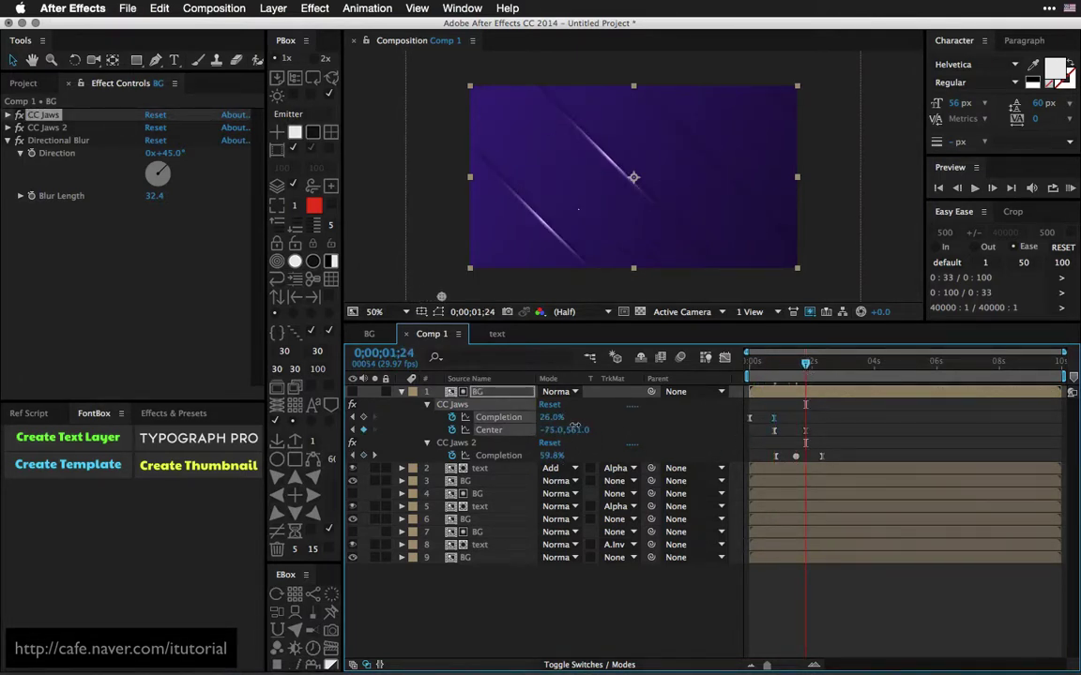
drag(559, 429, 684, 464)
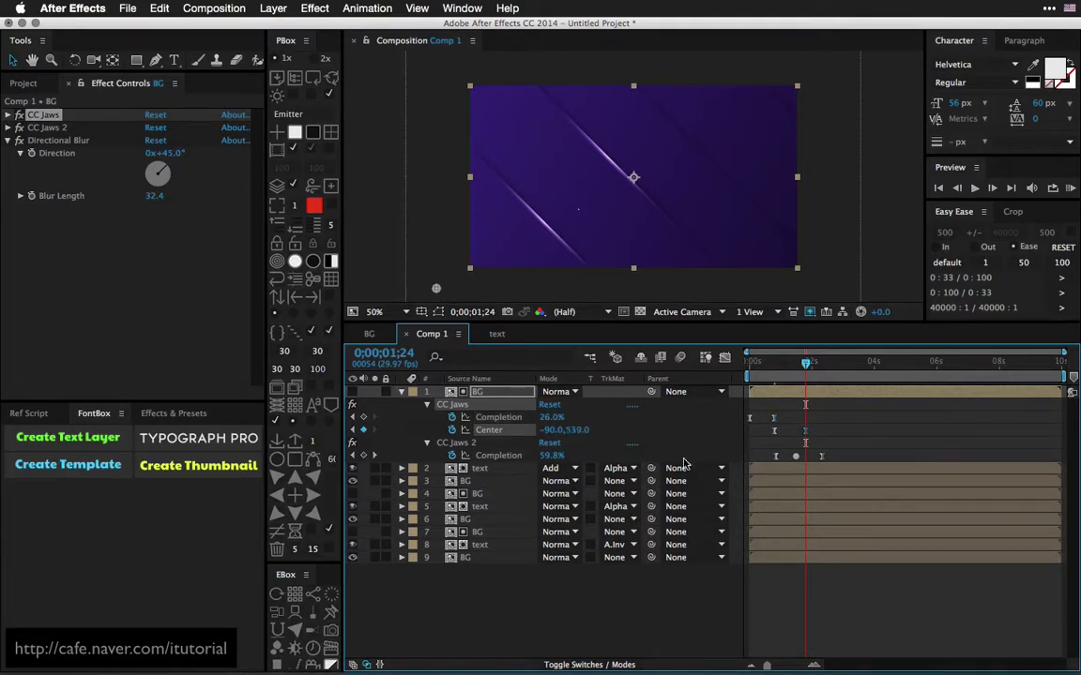
- Lower CC Jaws 2 Completion, retime the CC Jaws Completion keyframe later, and select layers 2–9
mouse_move(803, 364)
mouse_down()
mouse_move(776, 362)
mouse_move(822, 362)
mouse_up()
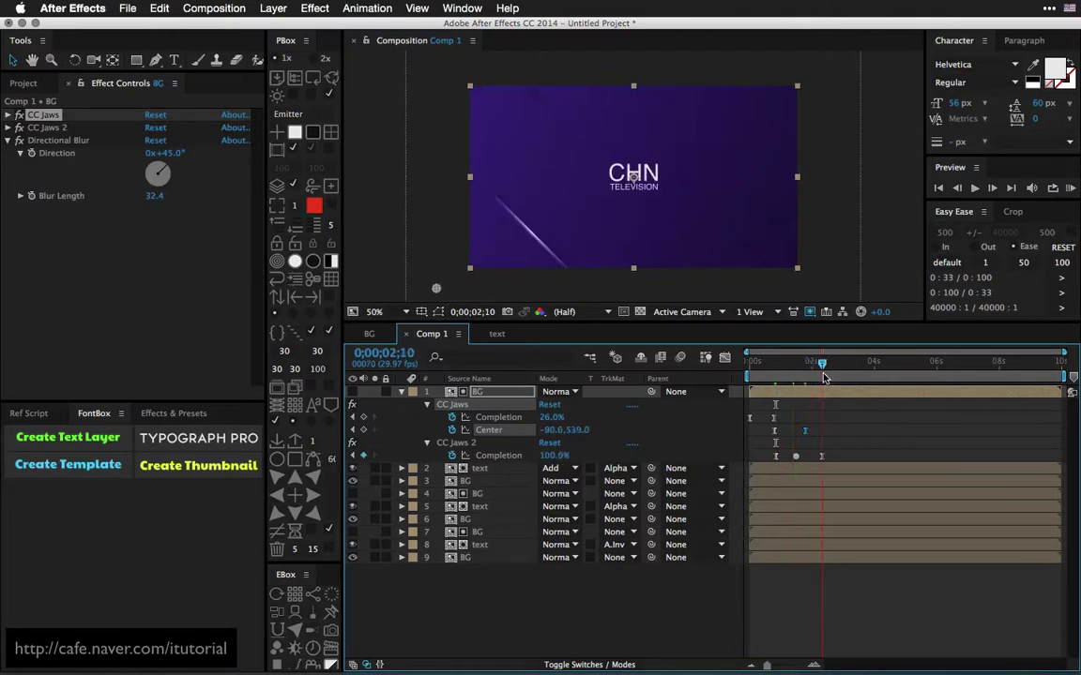
drag(555, 455, 543, 455)
drag(775, 419, 784, 419)
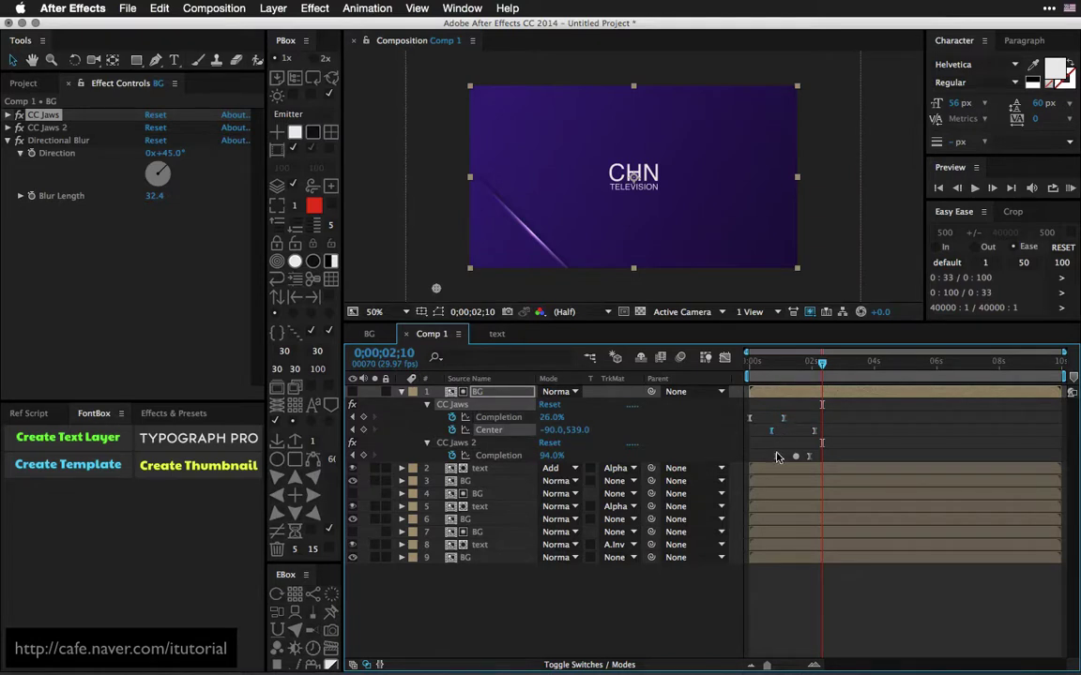
click(768, 456)
drag(750, 368, 817, 366)
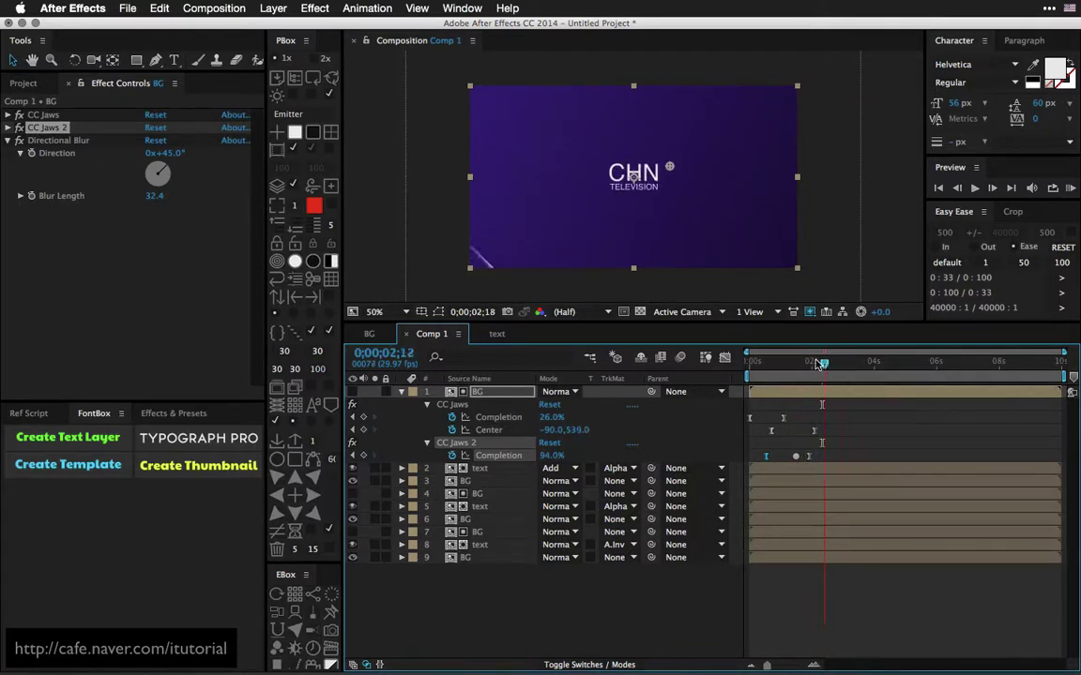
drag(817, 366, 805, 366)
drag(523, 597, 492, 441)
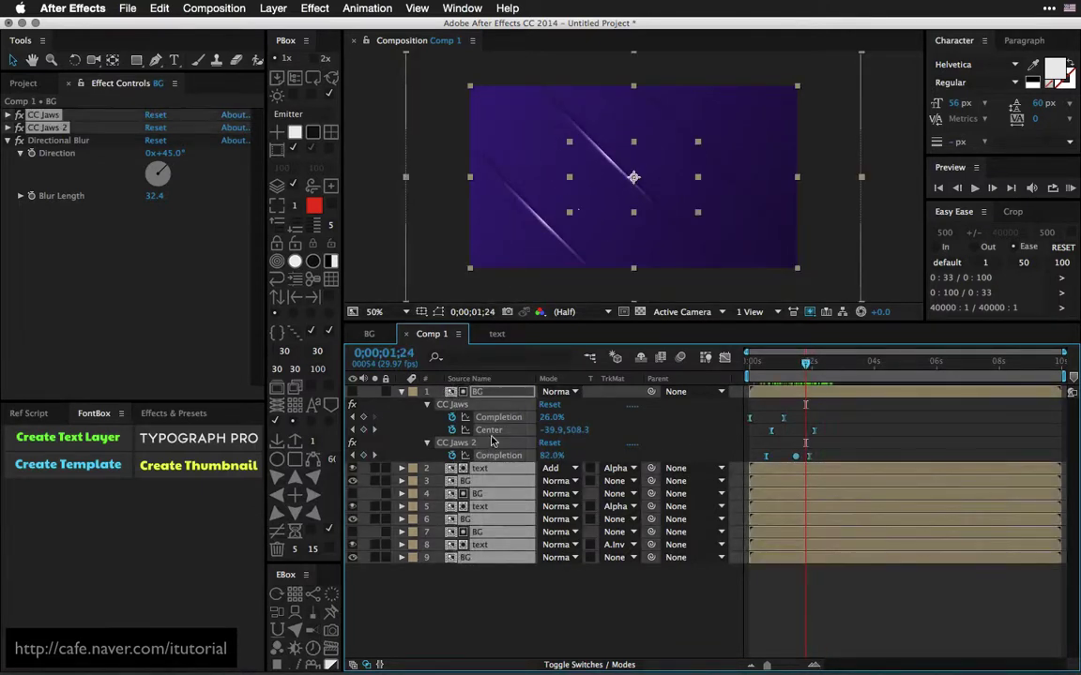
- Move the CC Jaws 2 Completion keyframes earlier on BG layers 3, 4 and 6 (layer 6 to 0;00;01;24)
key(u)
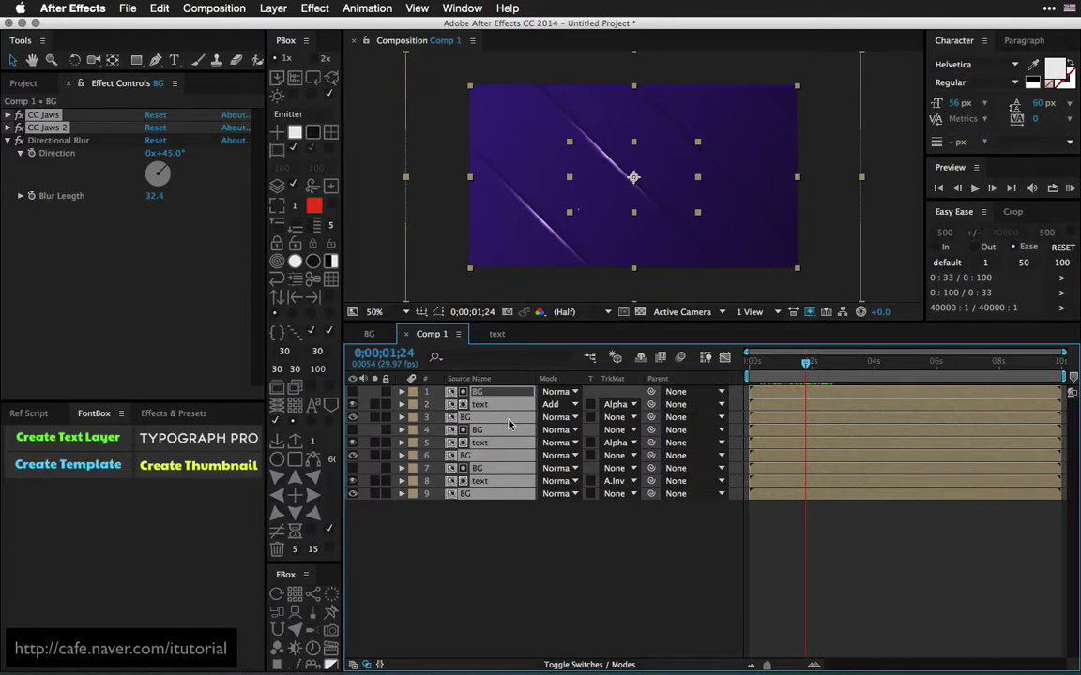
key(u)
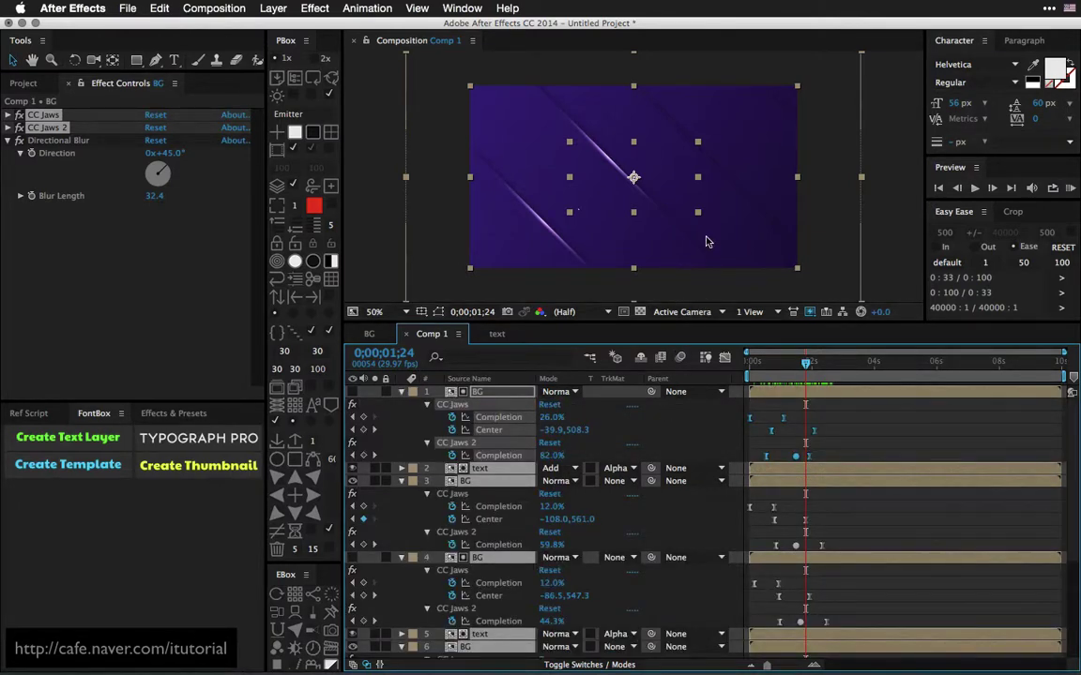
drag(693, 321, 698, 242)
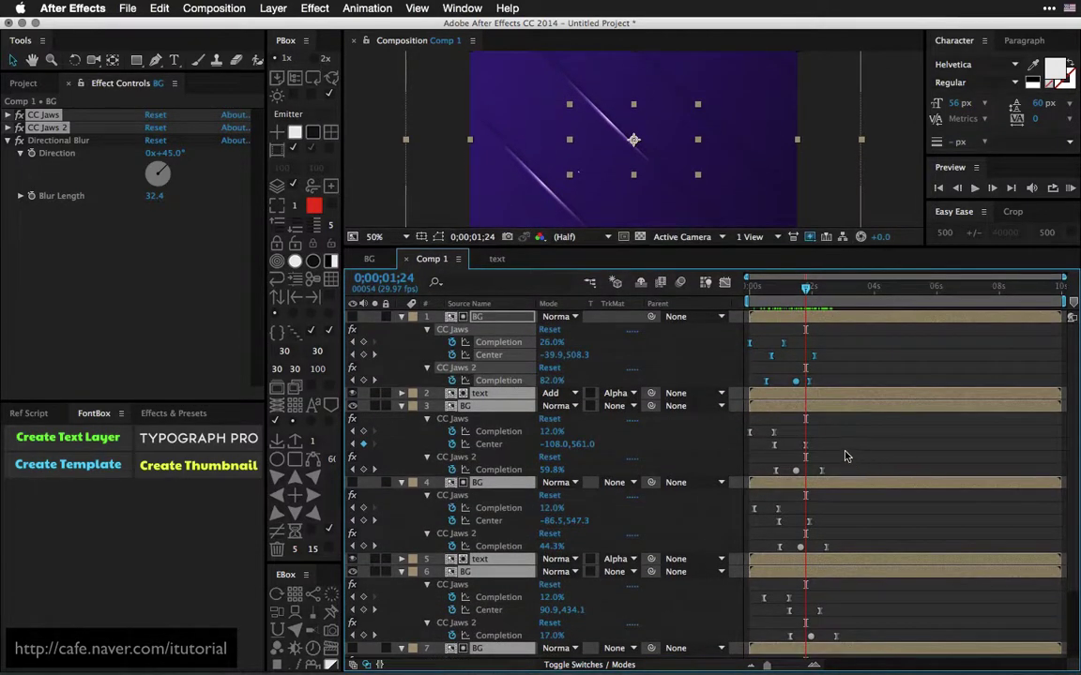
click(821, 472)
drag(821, 472, 815, 472)
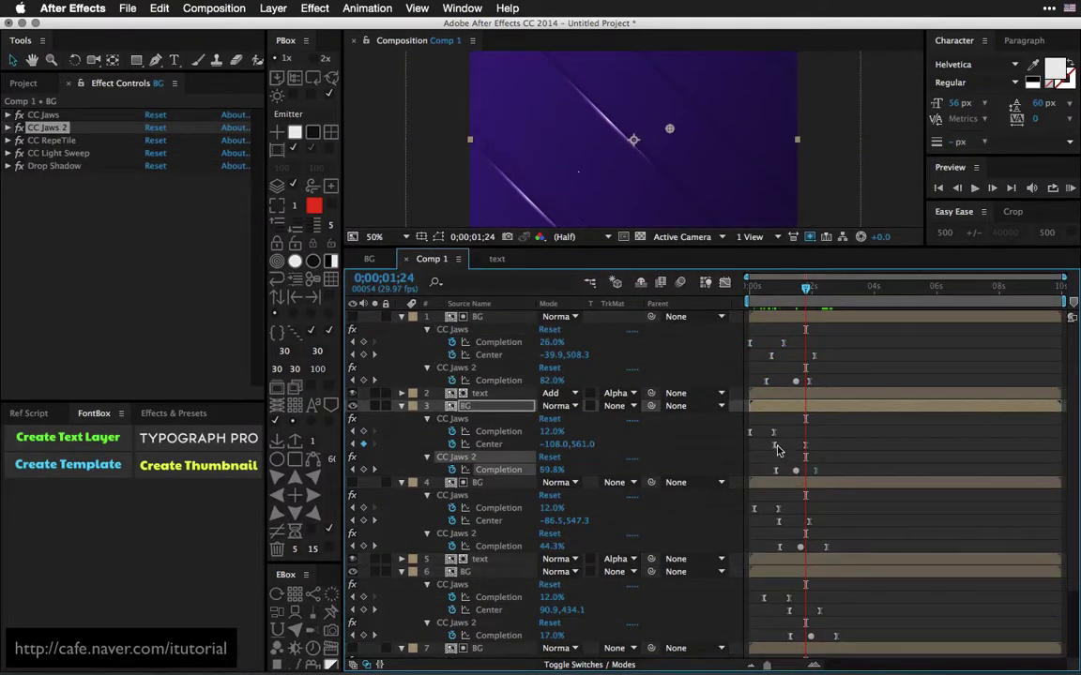
click(776, 451)
click(777, 448)
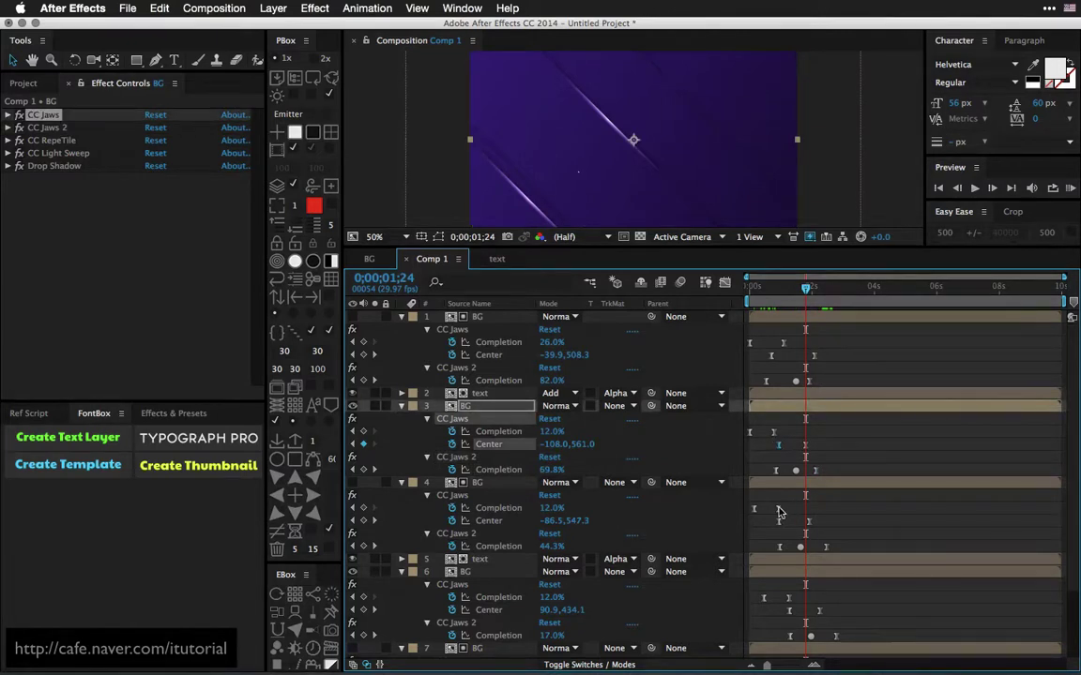
click(778, 520)
drag(778, 547, 775, 522)
click(790, 598)
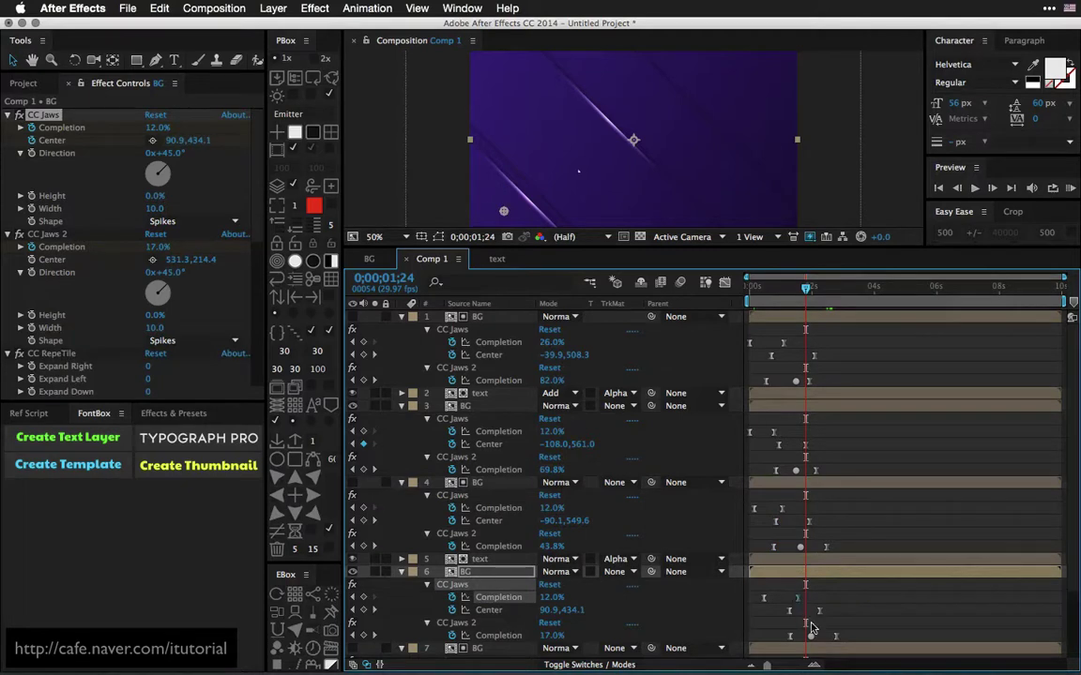
drag(812, 639, 805, 642)
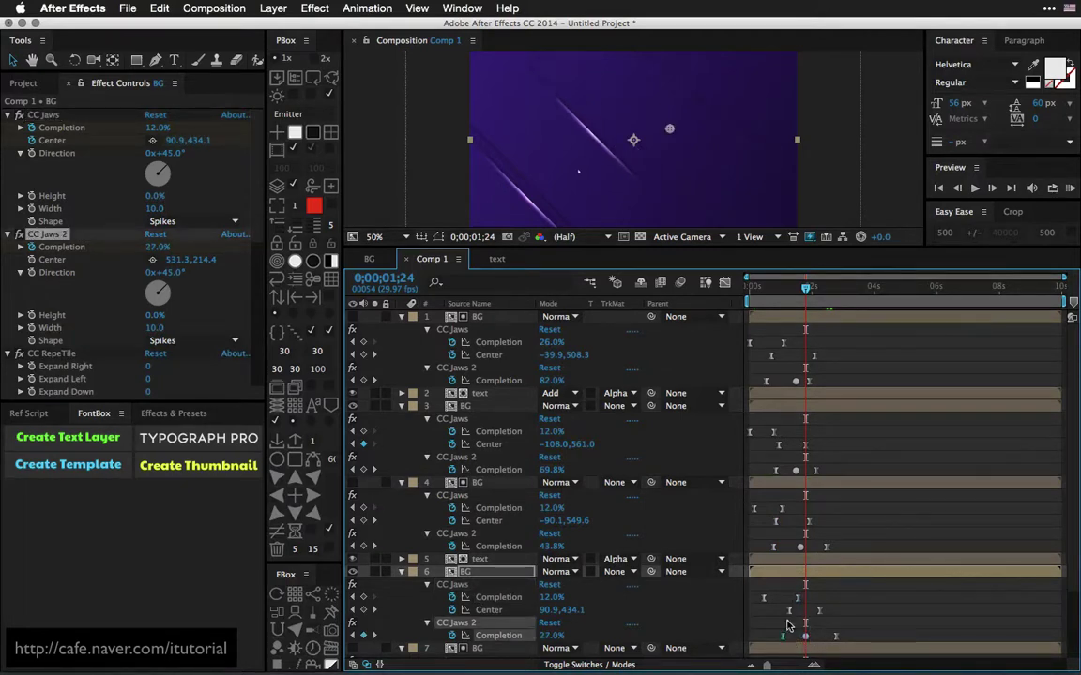
- Rewind and play back the logo animation to check the retimed splits
drag(774, 291, 807, 294)
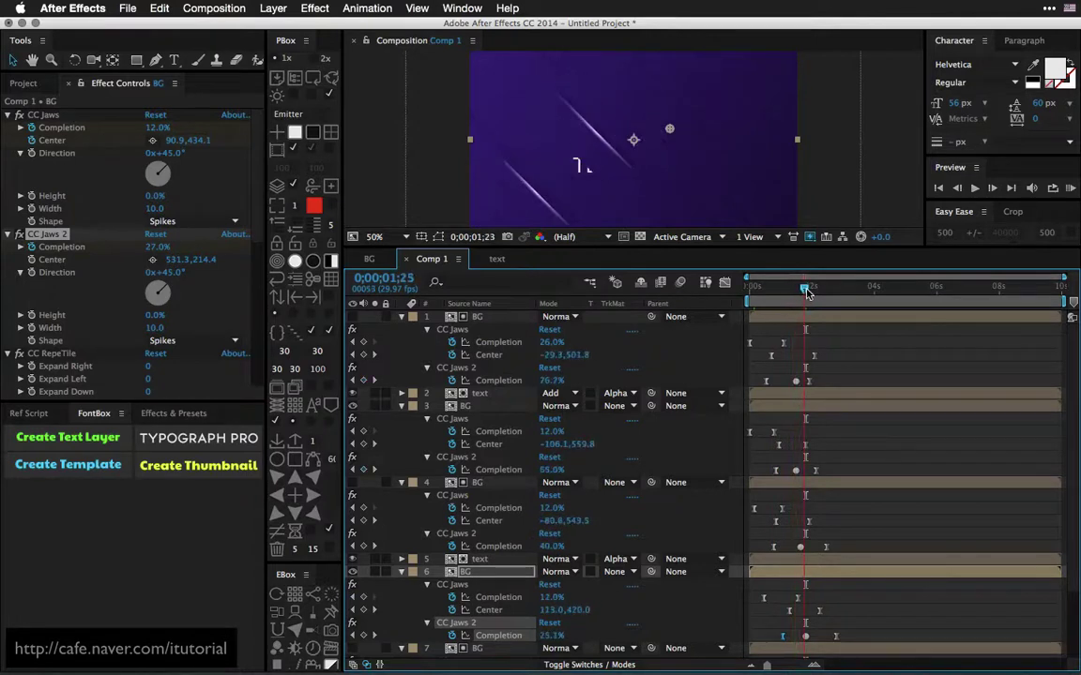
key(space)
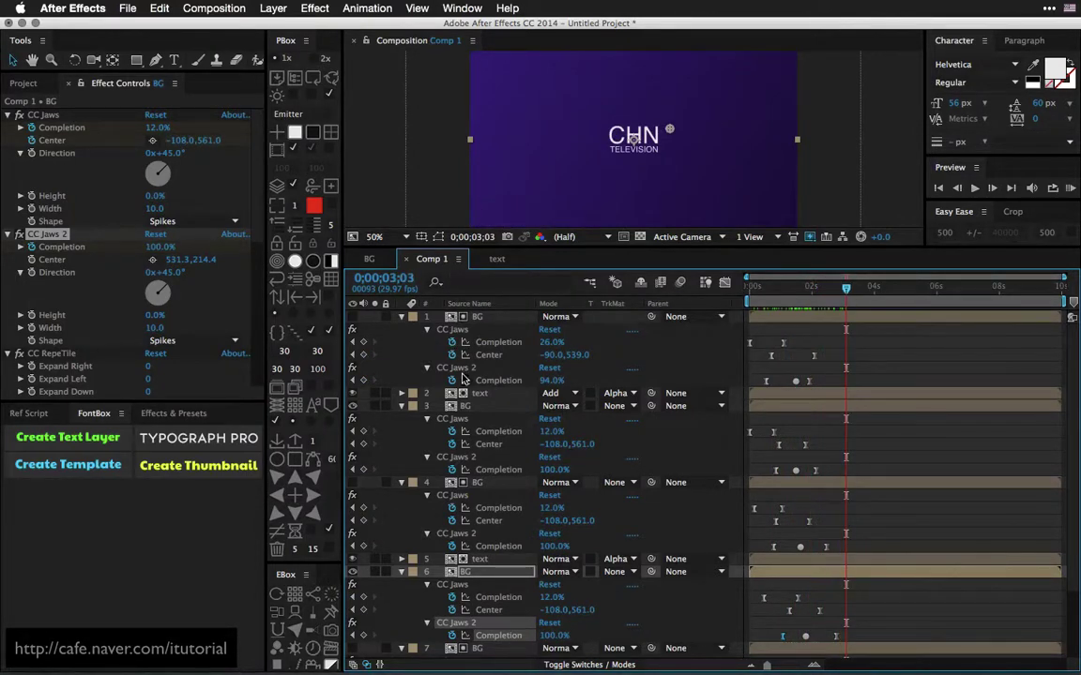
key(super+Tab)
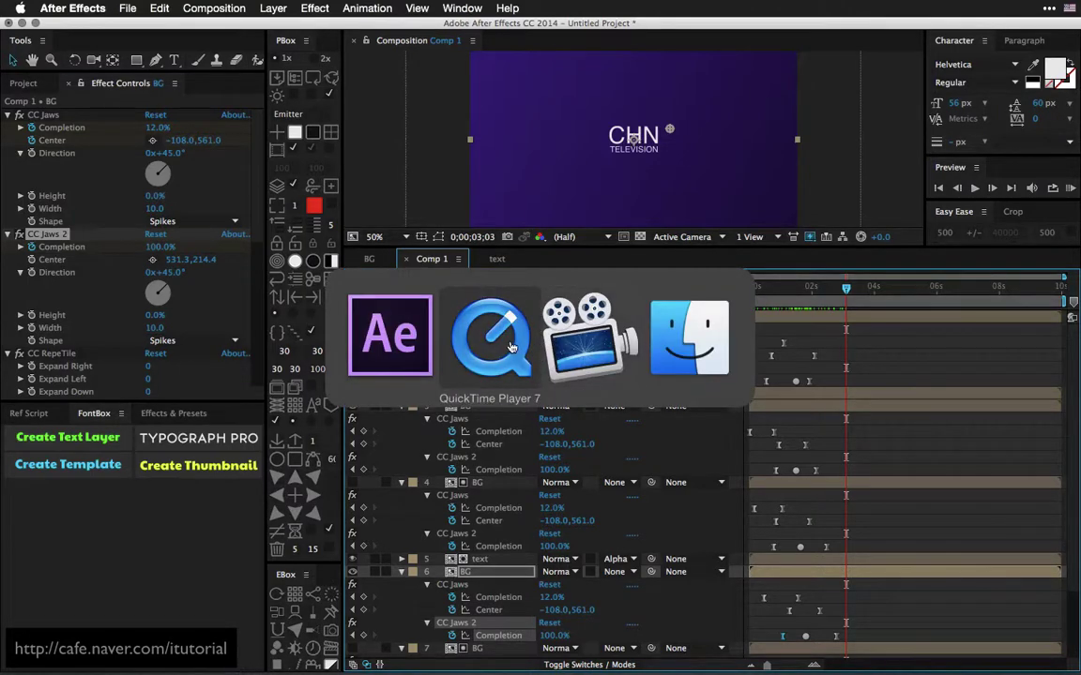
click(511, 349)
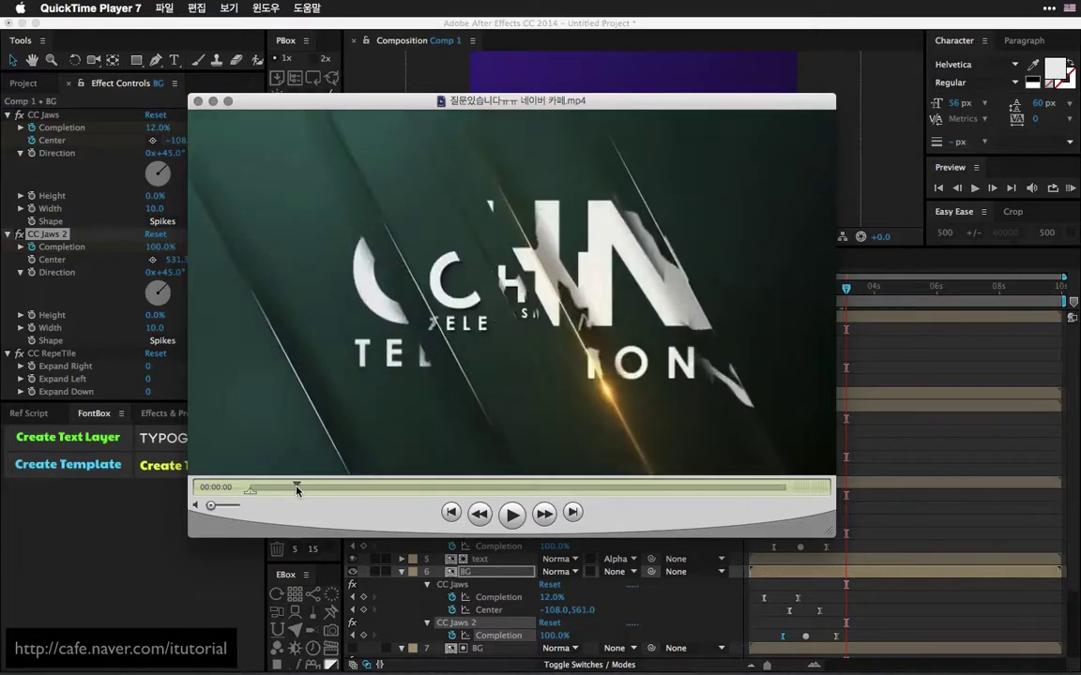
drag(288, 489, 345, 488)
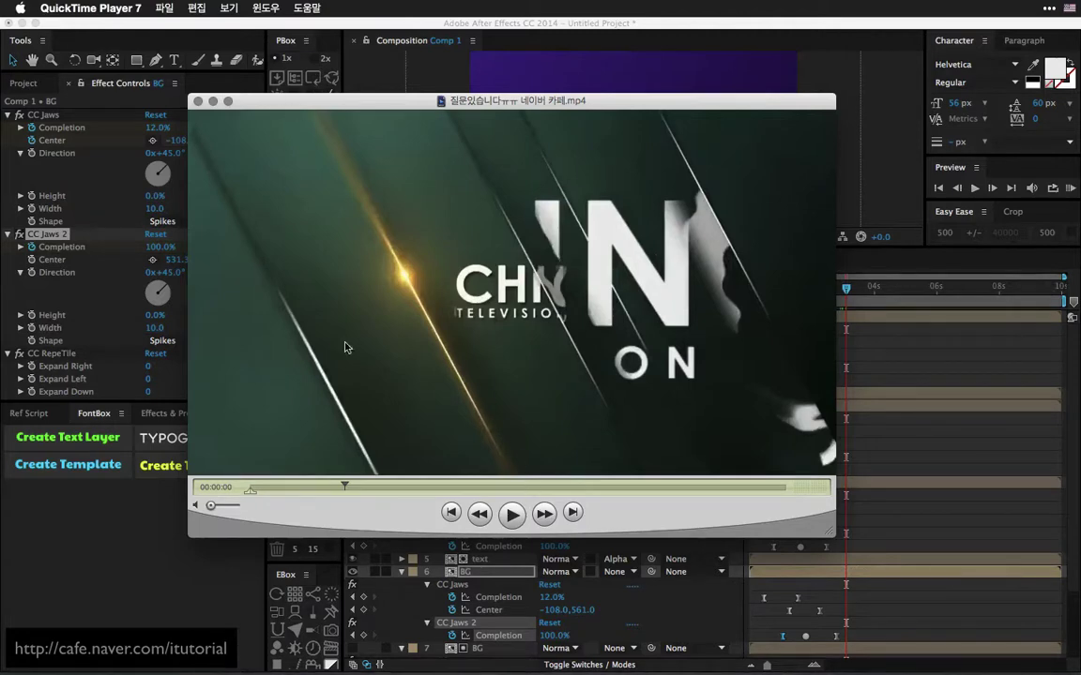
drag(347, 494, 363, 489)
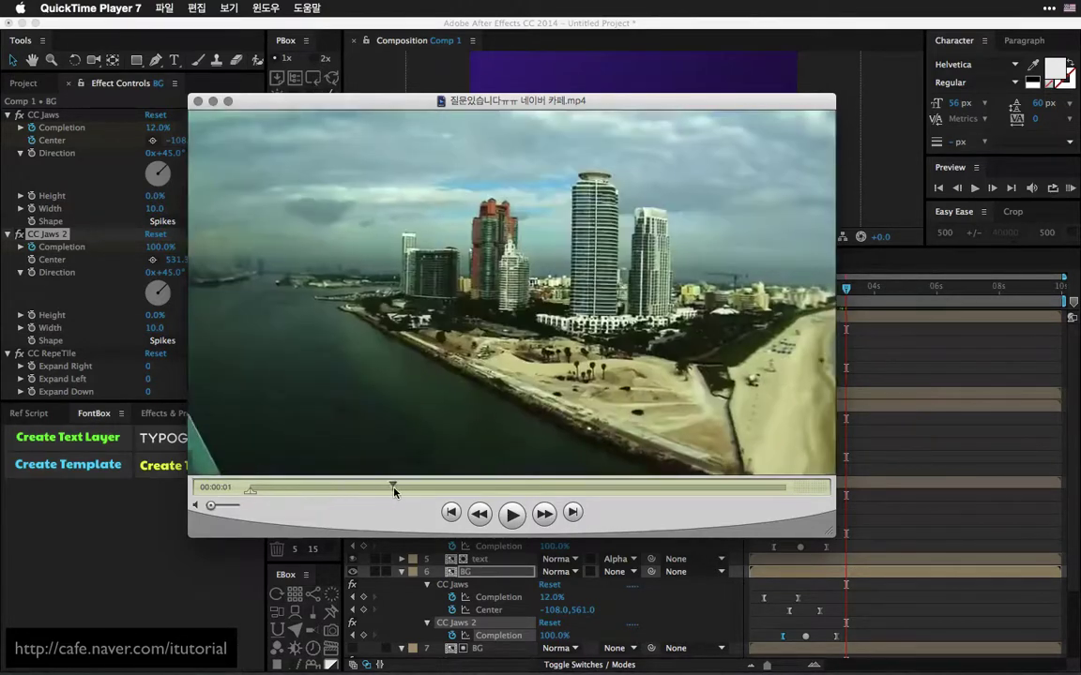
drag(363, 488, 473, 488)
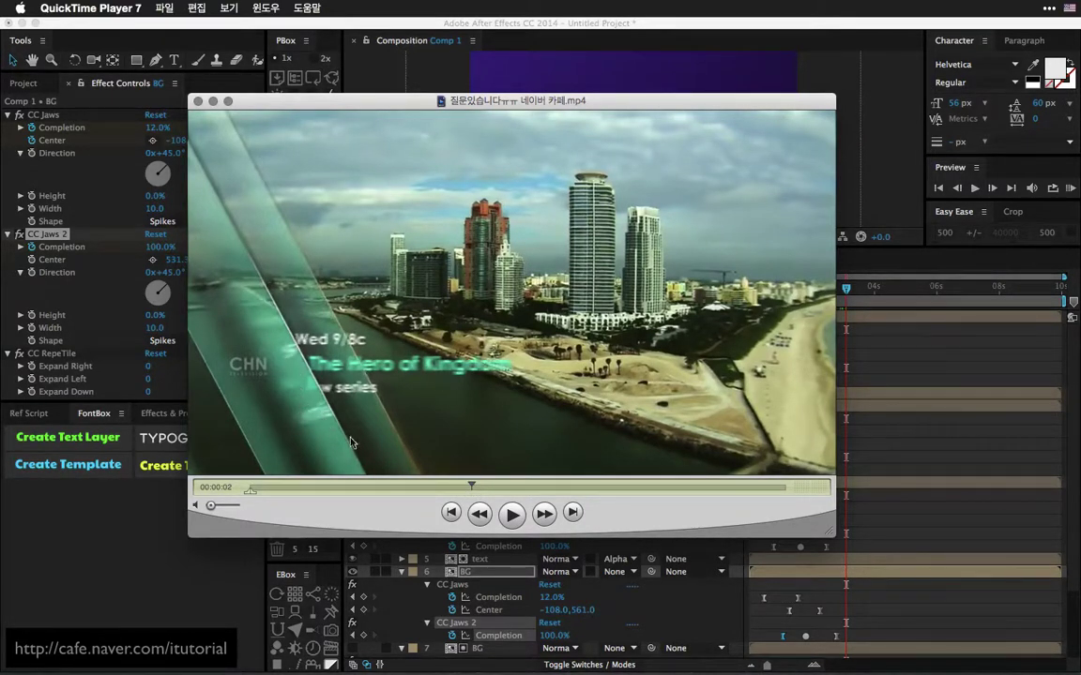
drag(474, 486, 482, 486)
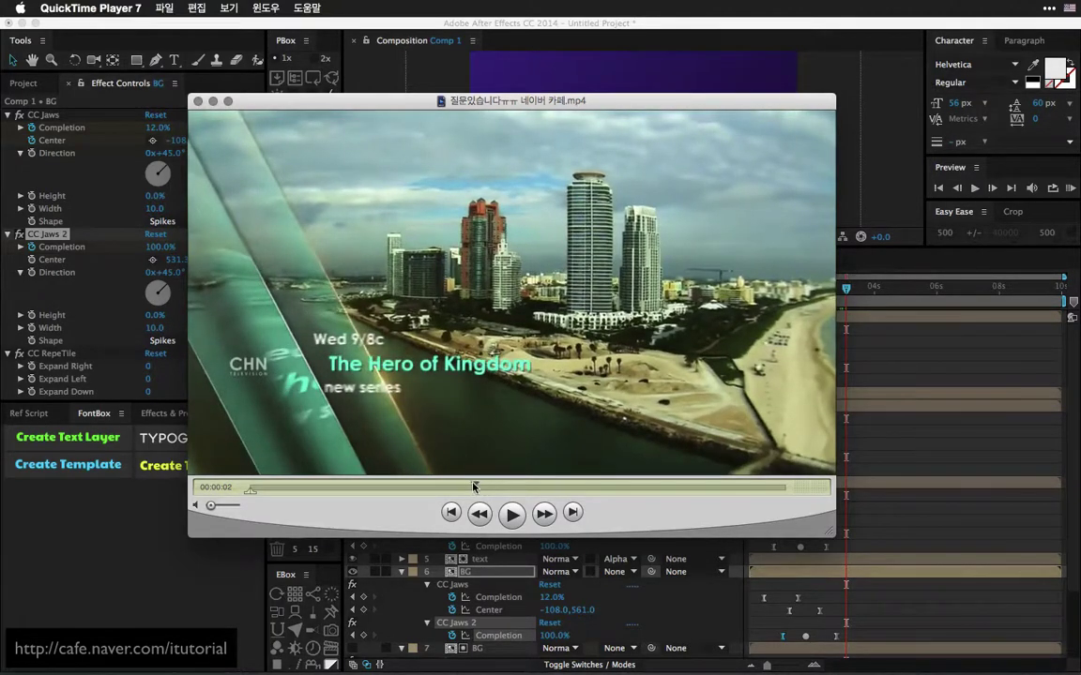
drag(473, 486, 465, 487)
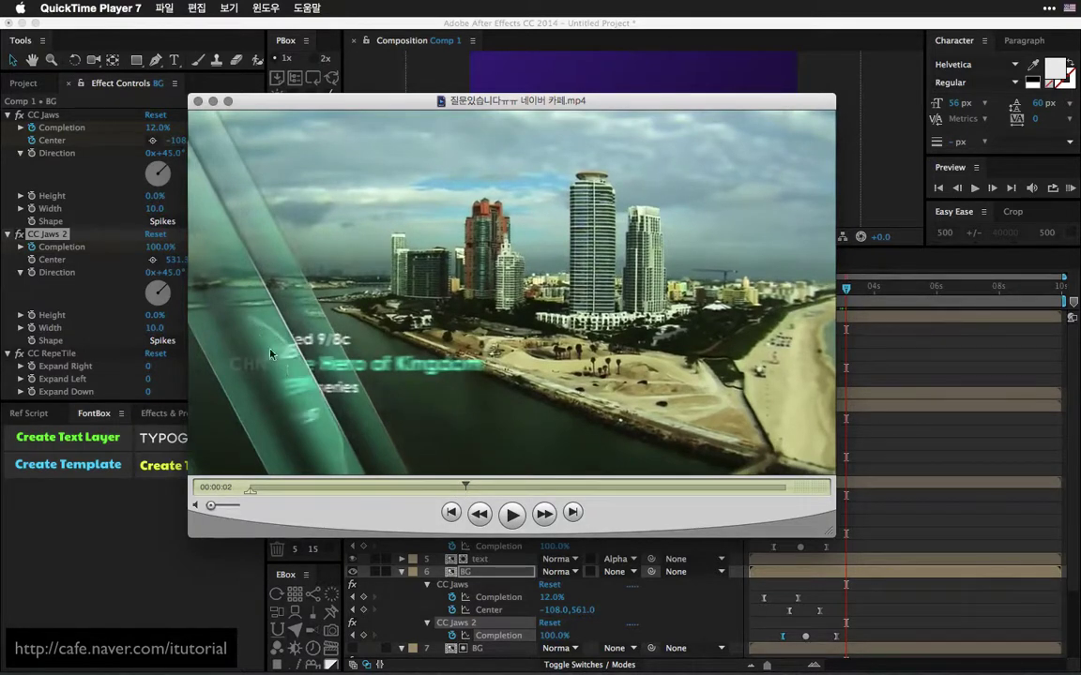
mouse_move(469, 488)
mouse_down()
mouse_move(266, 488)
mouse_move(316, 485)
mouse_up()
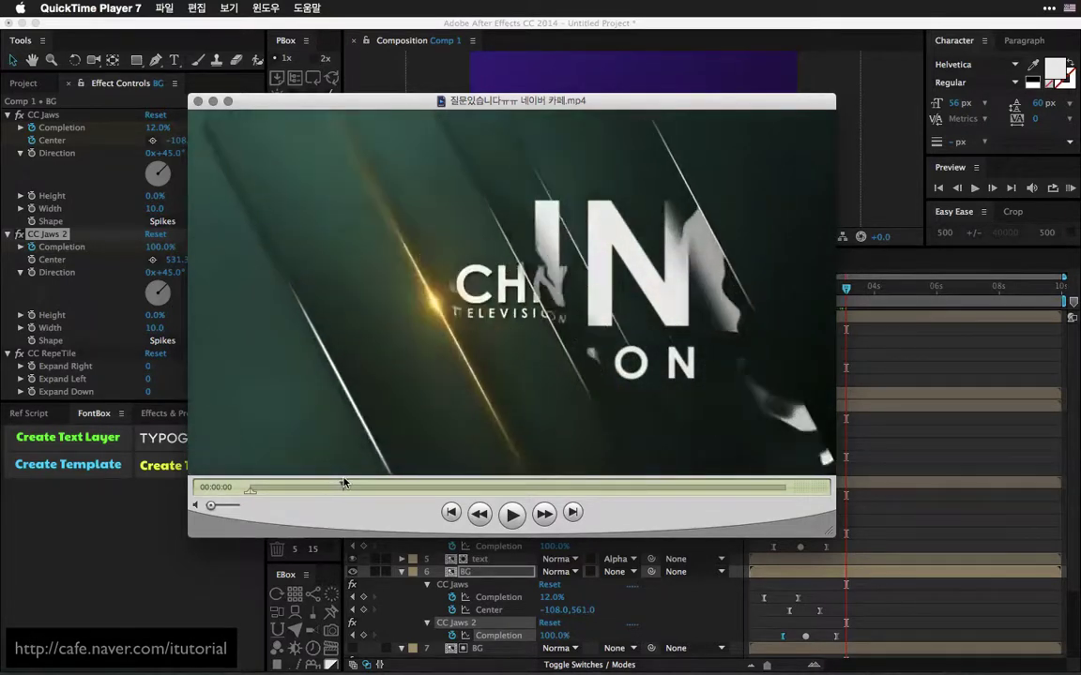
drag(317, 485, 368, 484)
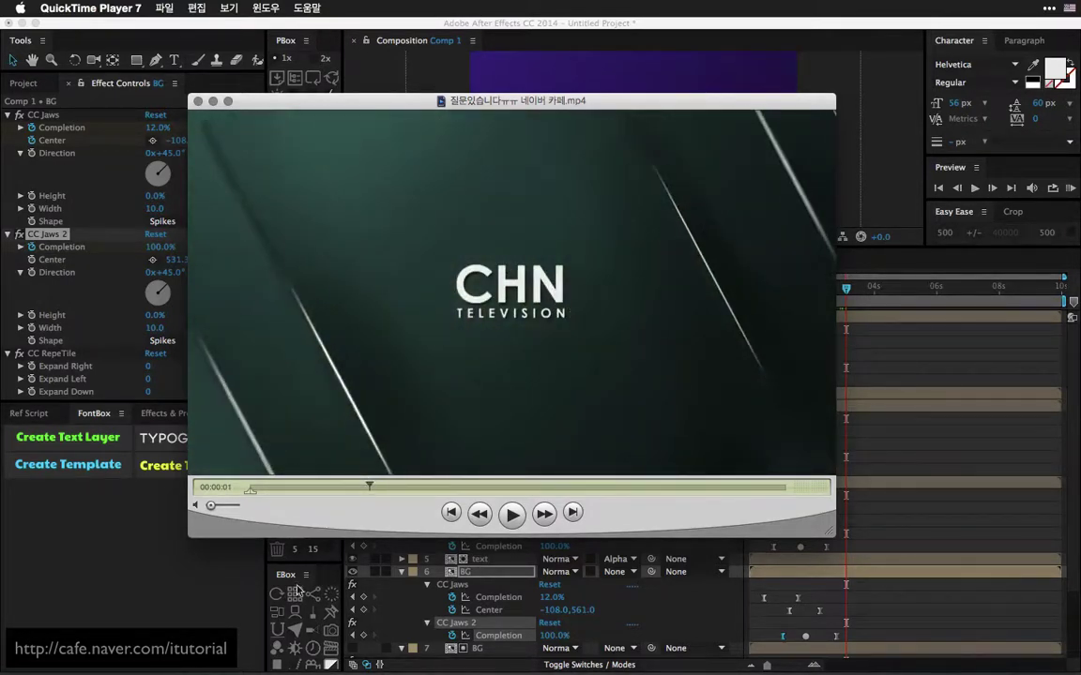
click(222, 579)
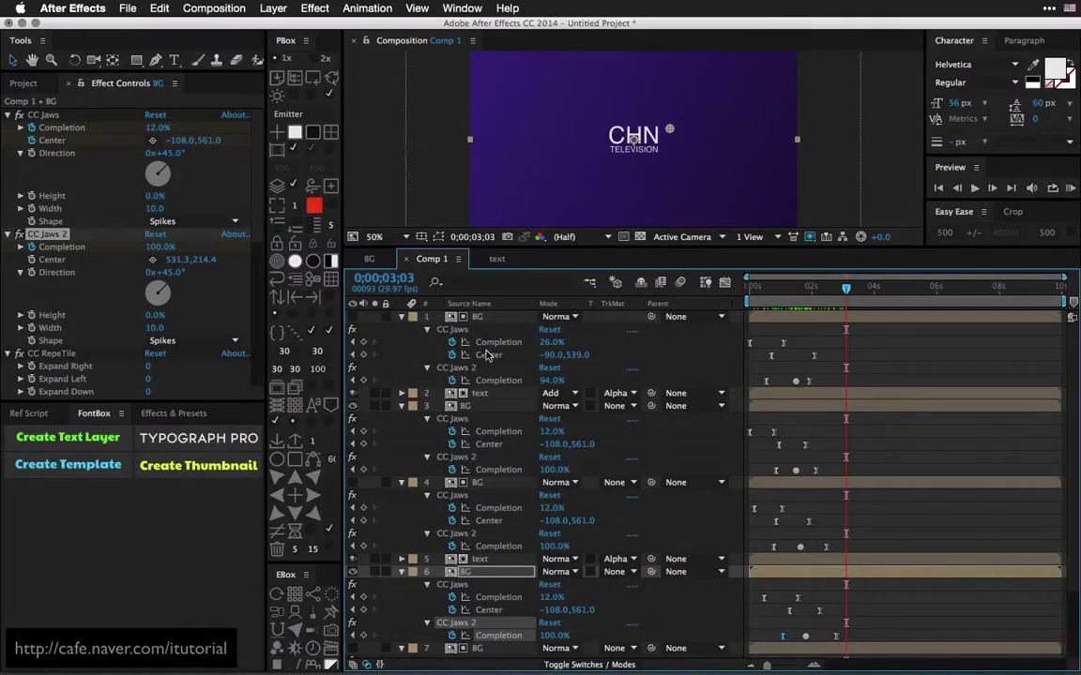
- Play the Comp 1 CHN TELEVISION intro preview and stop it partway through
key(super+Tab)
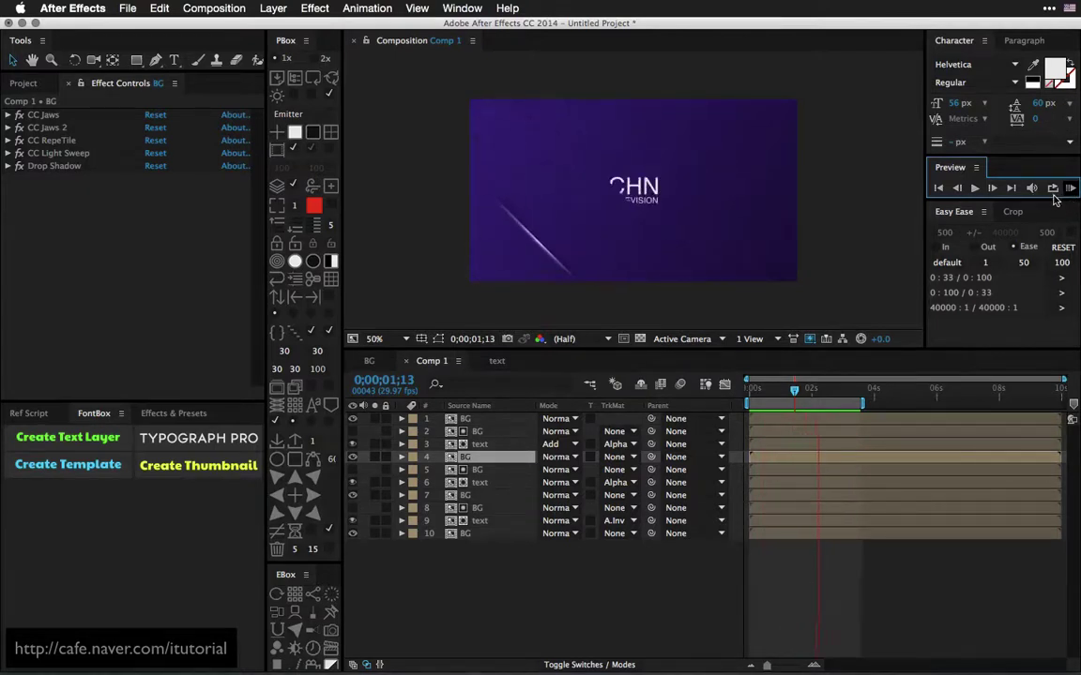
key(space)
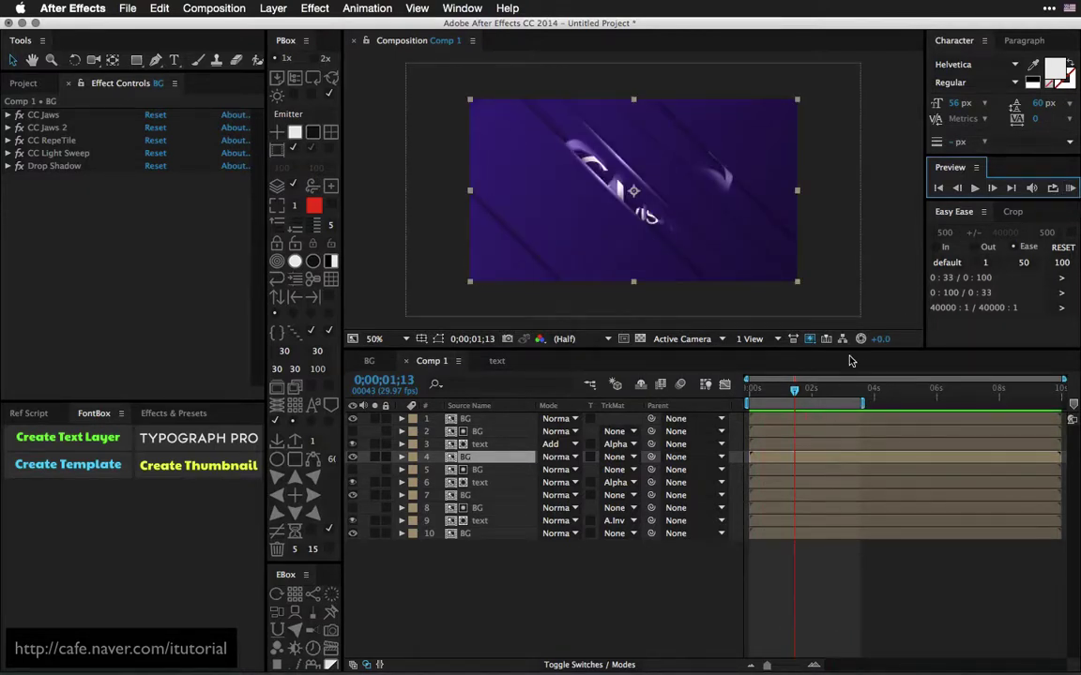